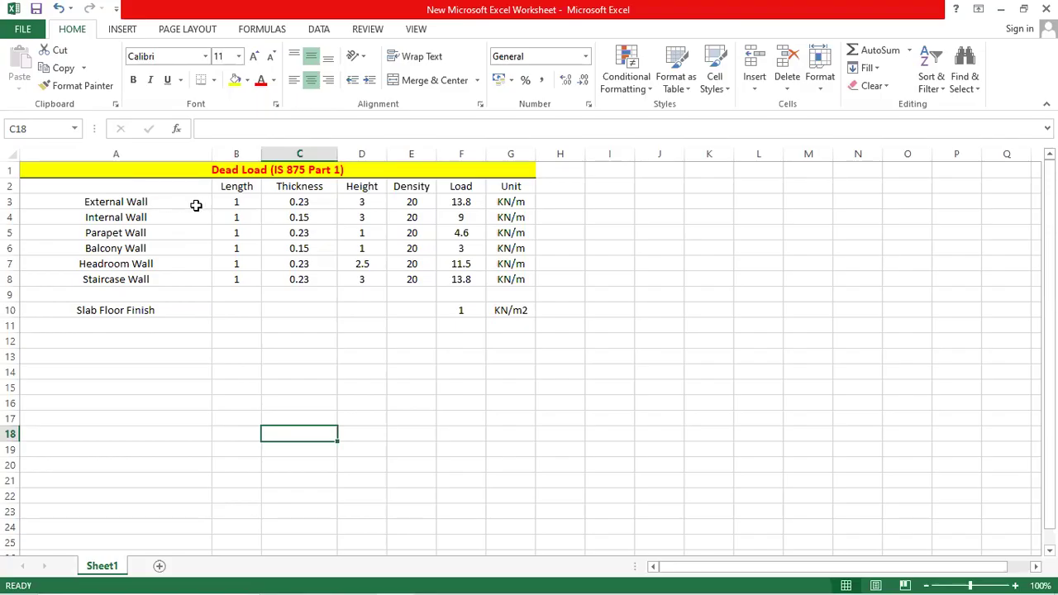
Review the external wall's length, thickness and height entries in the dead load table
left_click(255, 203)
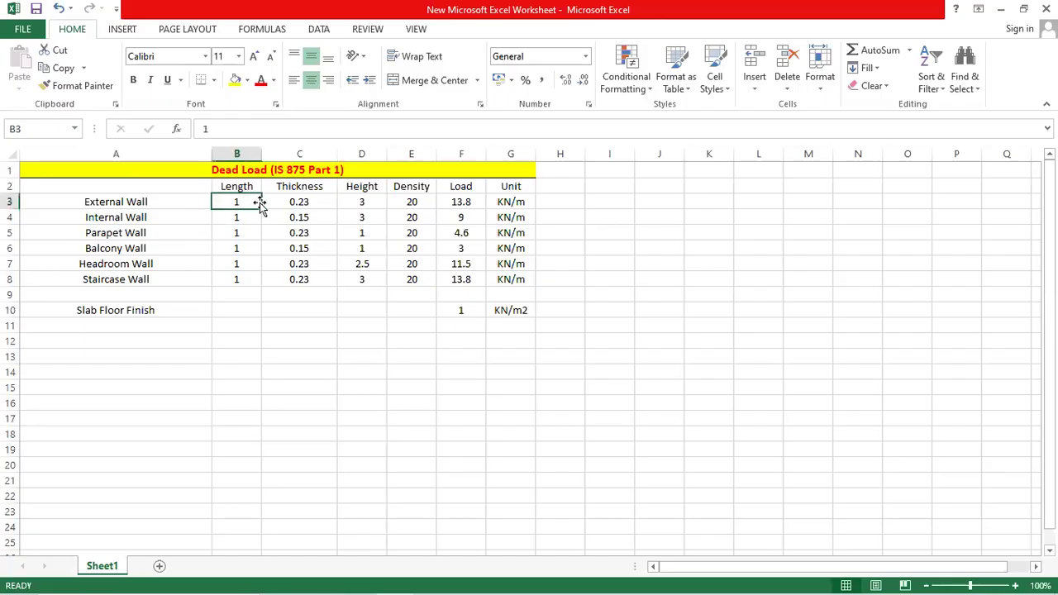
left_click(319, 201)
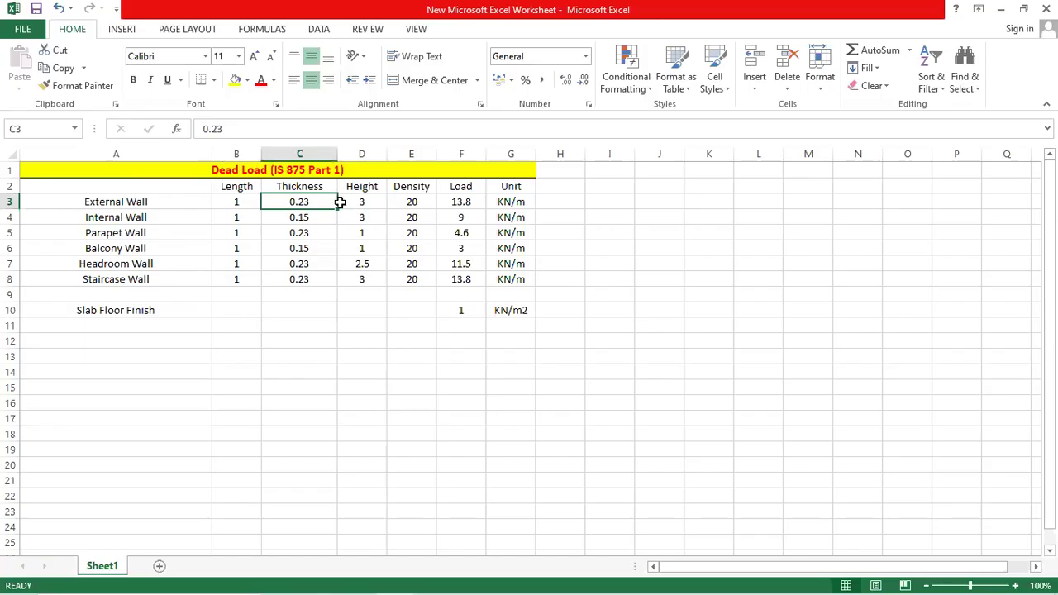
left_click(379, 203)
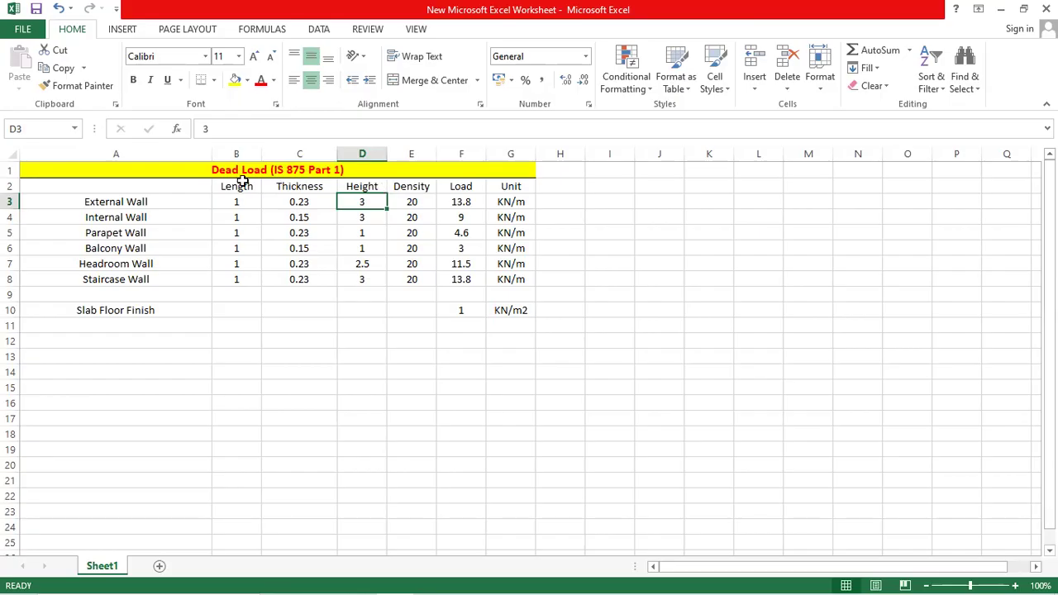
Colour the heading row text from Length to Unit (B2:G2) red
left_click_drag(243, 186, 511, 186)
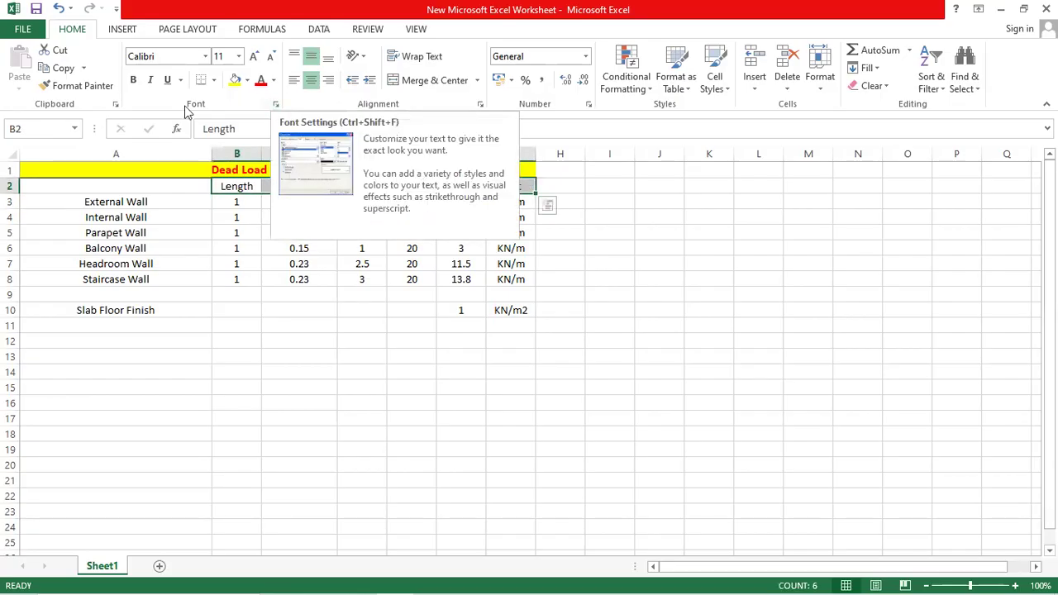
left_click(262, 83)
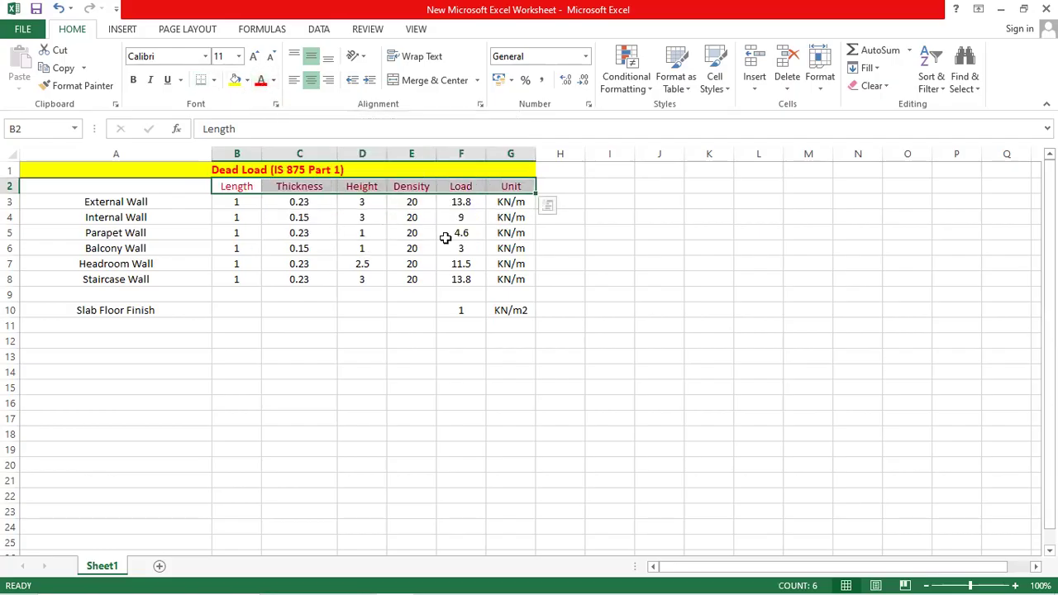
left_click(595, 245)
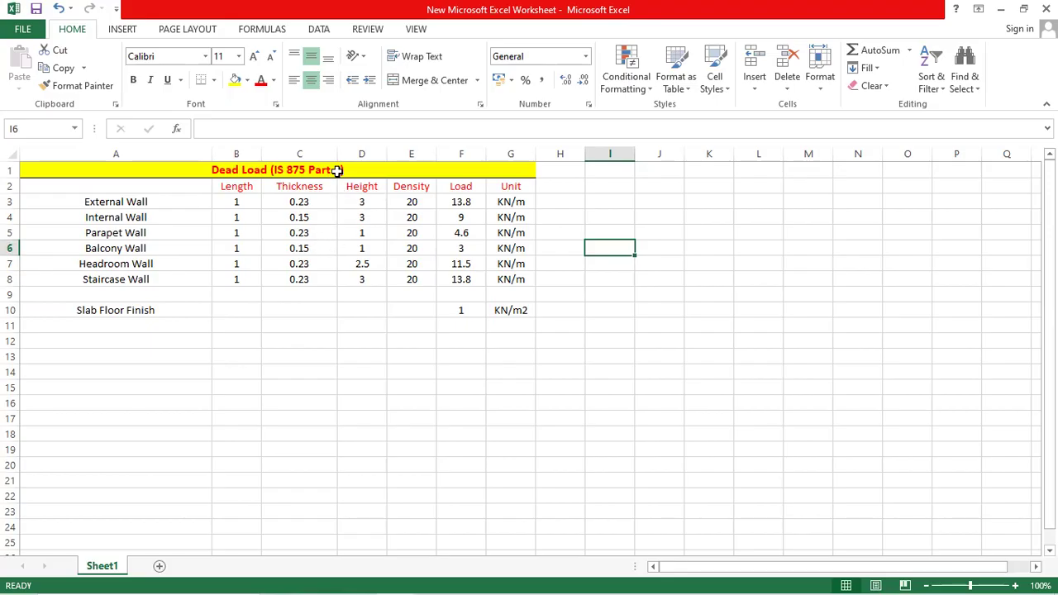
Review the height entries of the walls from External Wall down to Staircase Wall
left_click(373, 203)
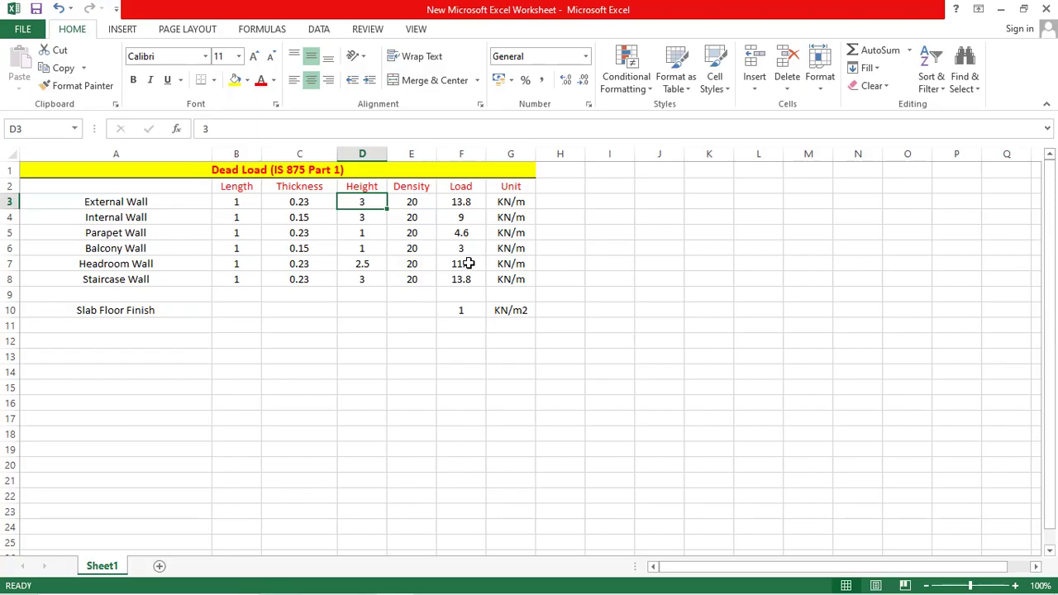
left_click(373, 220)
left_click(378, 247)
left_click(376, 263)
left_click(372, 277)
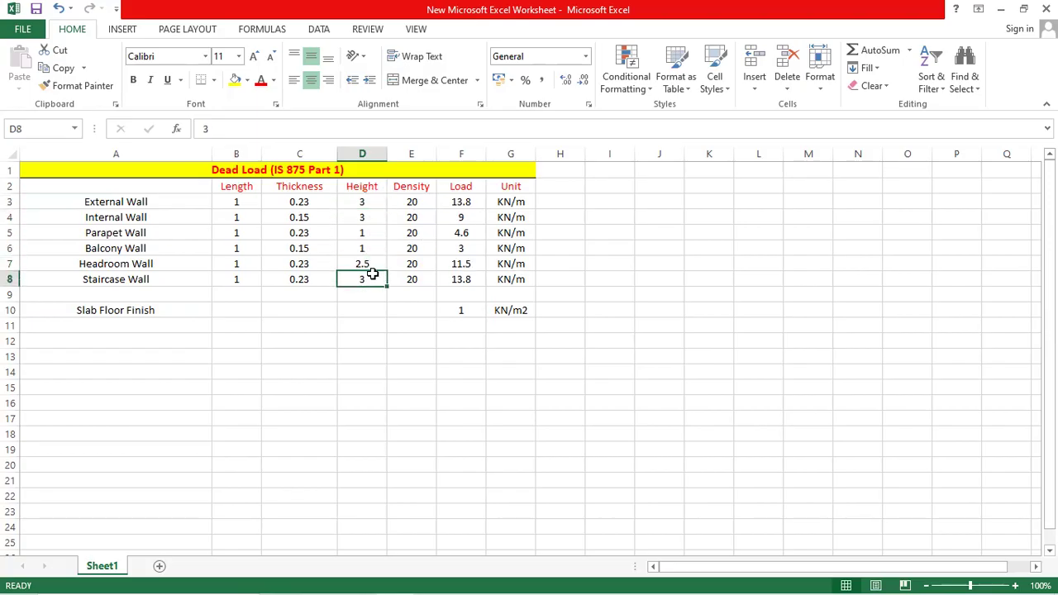
Check the load formulas of the external, internal, parapet and balcony walls
left_click(157, 202)
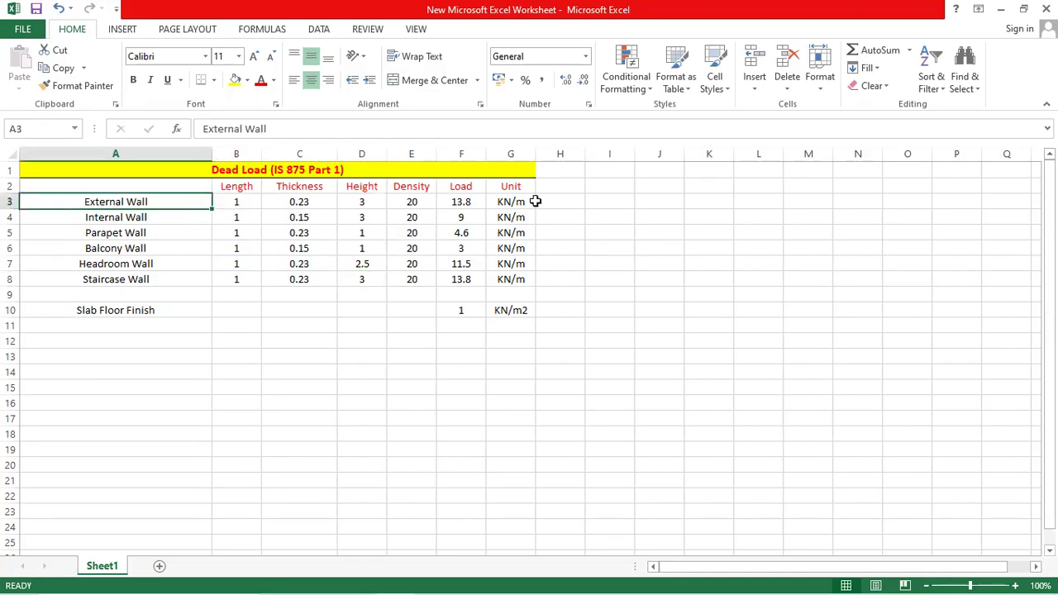
left_click(463, 204)
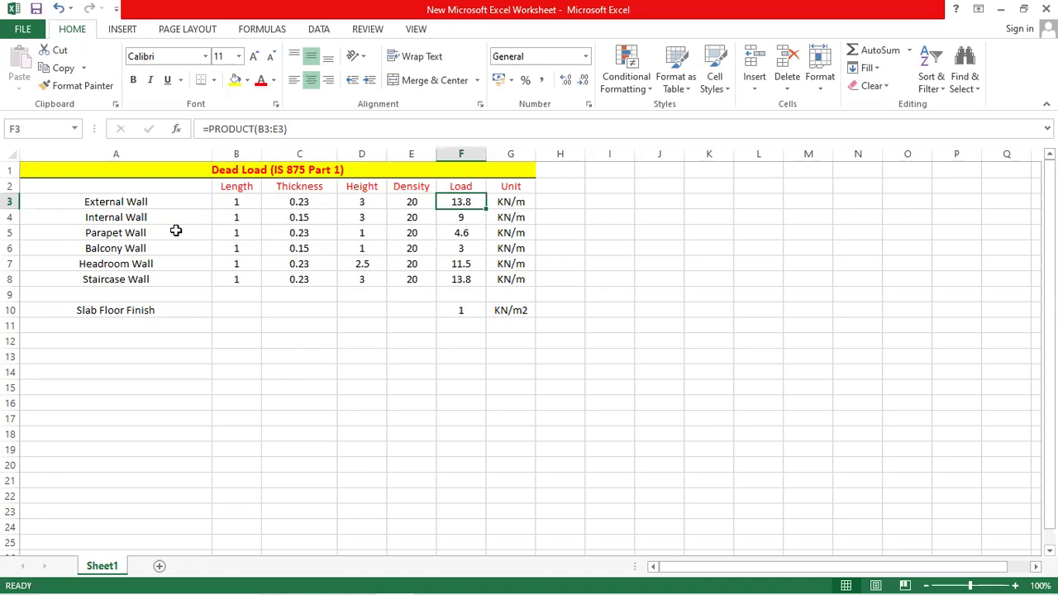
left_click(471, 218)
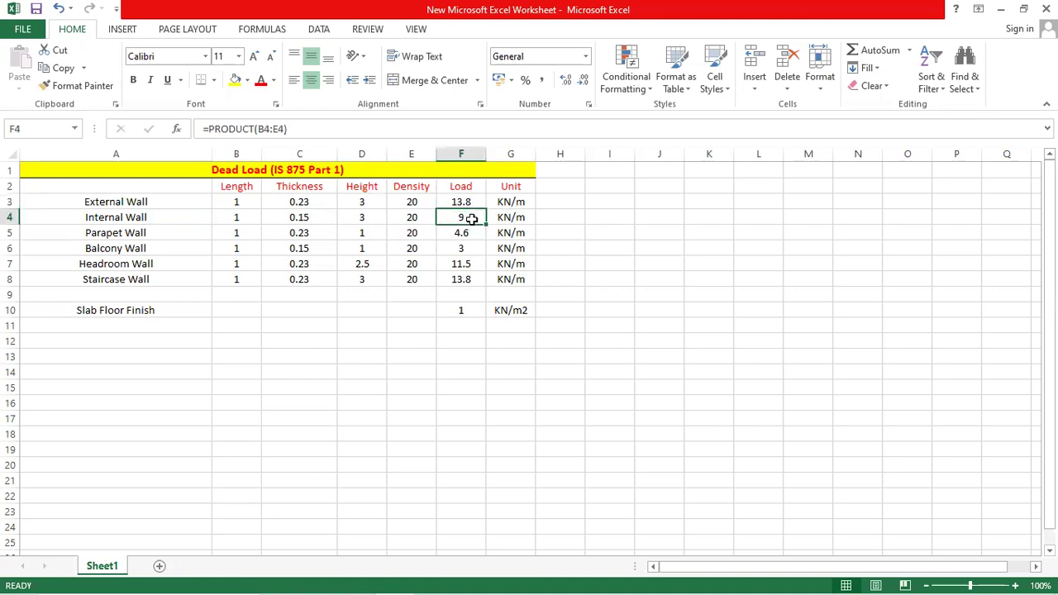
left_click(118, 234)
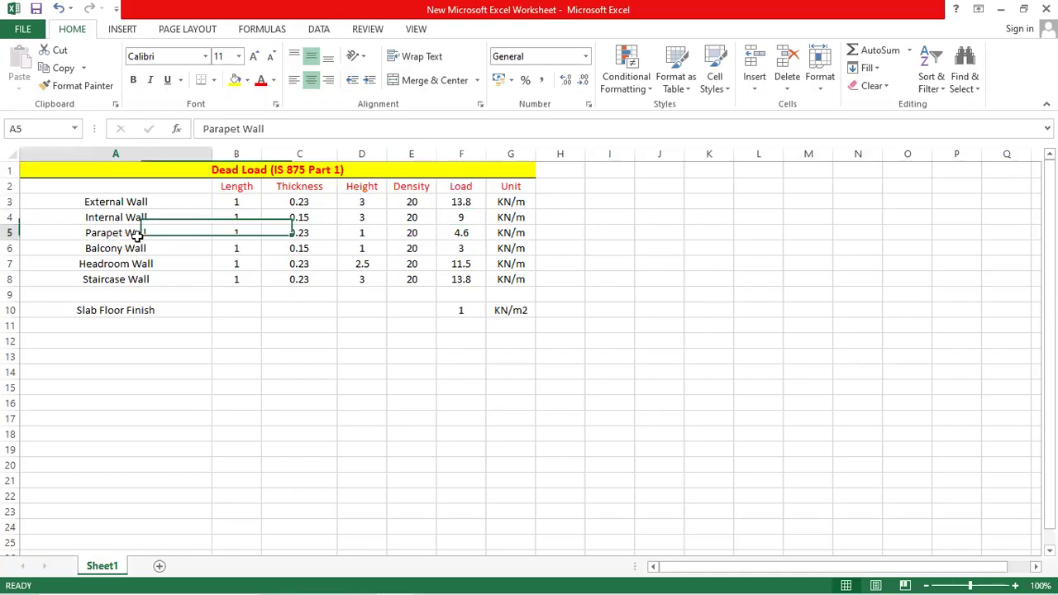
left_click(470, 233)
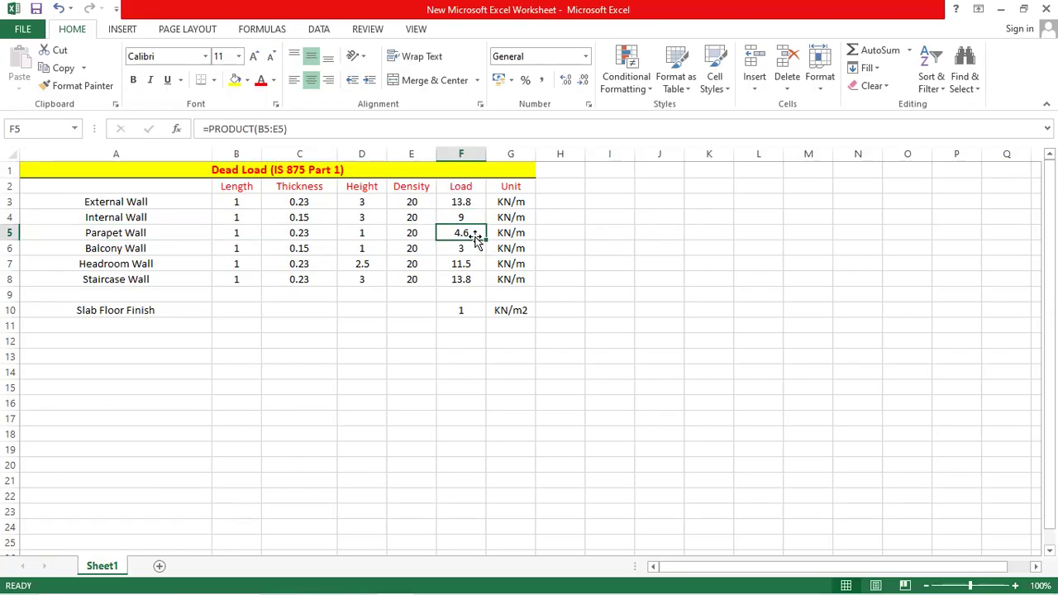
left_click(152, 248)
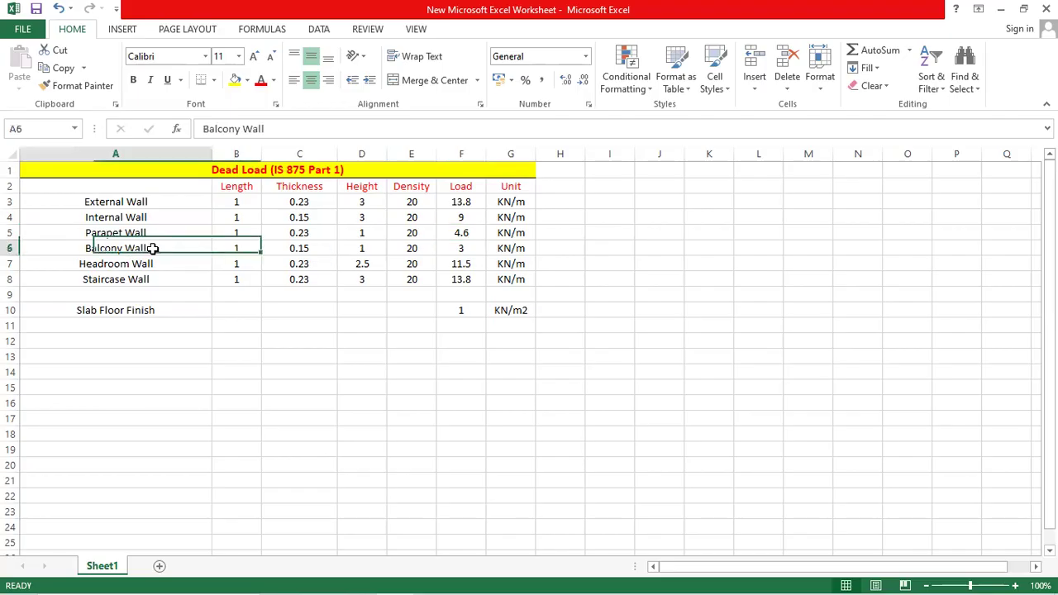
left_click(473, 248)
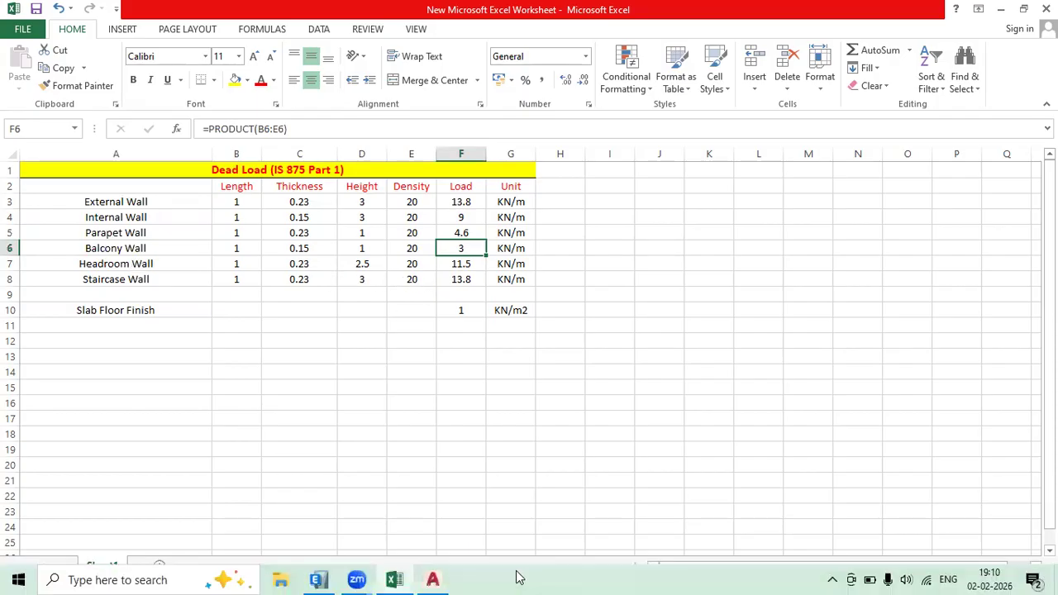
Switch to the AutoCAD drawing and examine the headroom and storey height dimensions on the building elevation
mouse_move(394, 579)
left_click(433, 579)
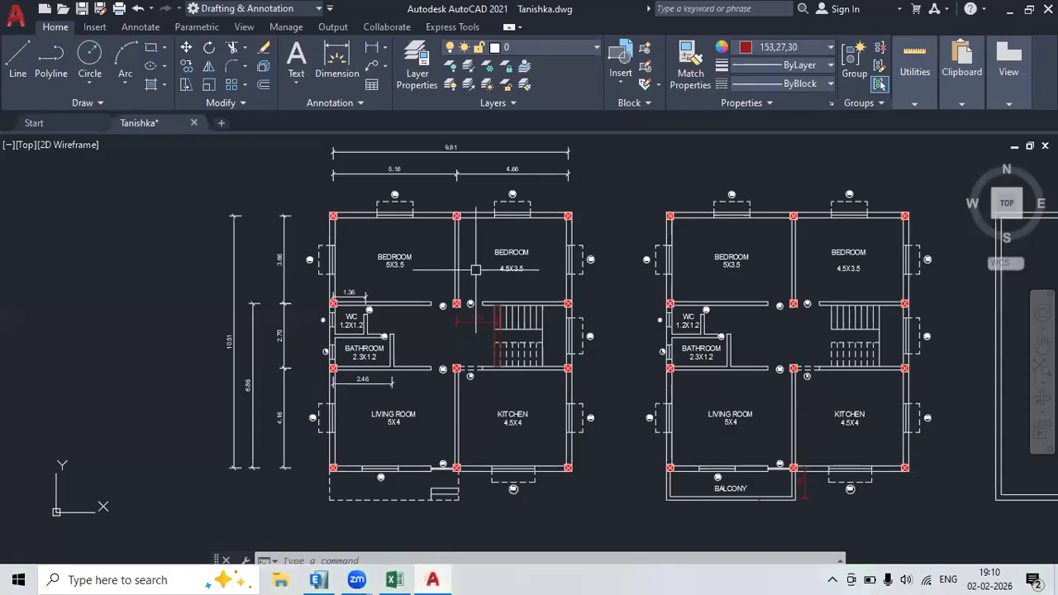
scroll(504, 265, "down", 5)
scroll(463, 234, "up", 6)
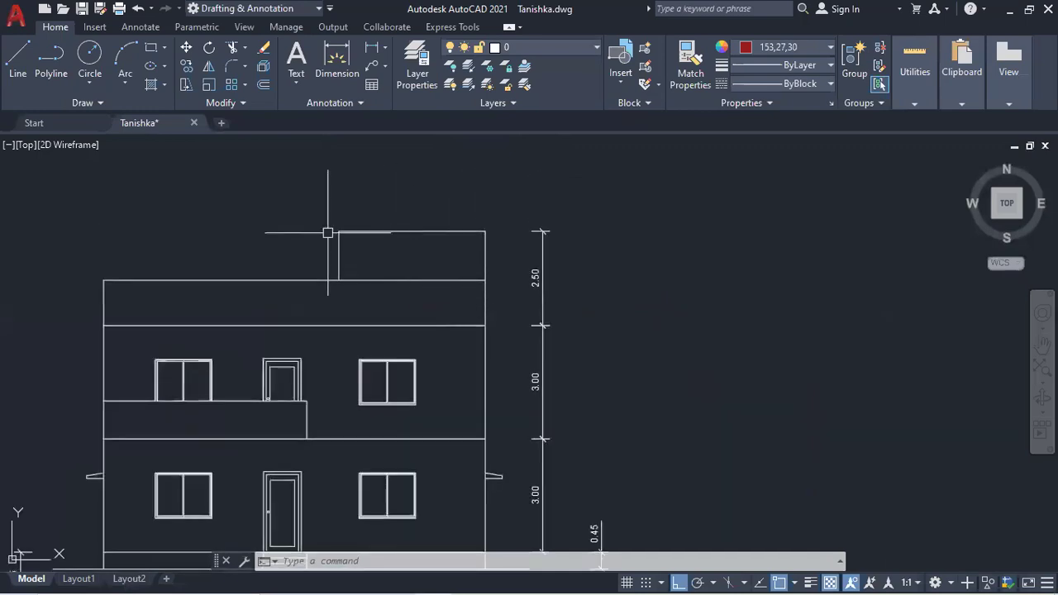
left_click(555, 303)
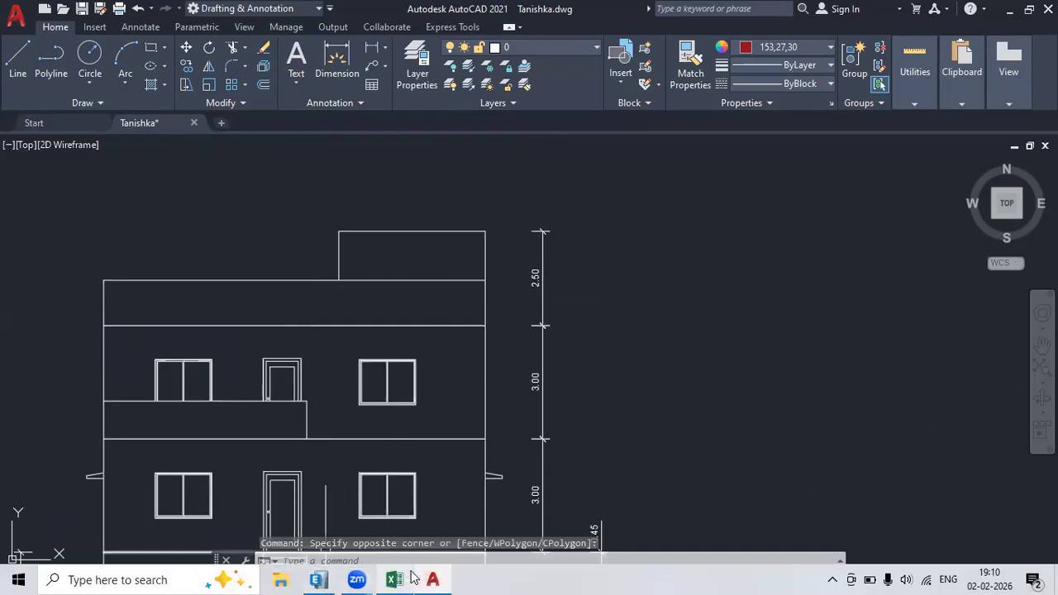
Return to the Excel dead load table and check the headroom wall's height and thickness and the staircase wall's thickness
left_click(394, 579)
left_click(394, 579)
left_click(432, 579)
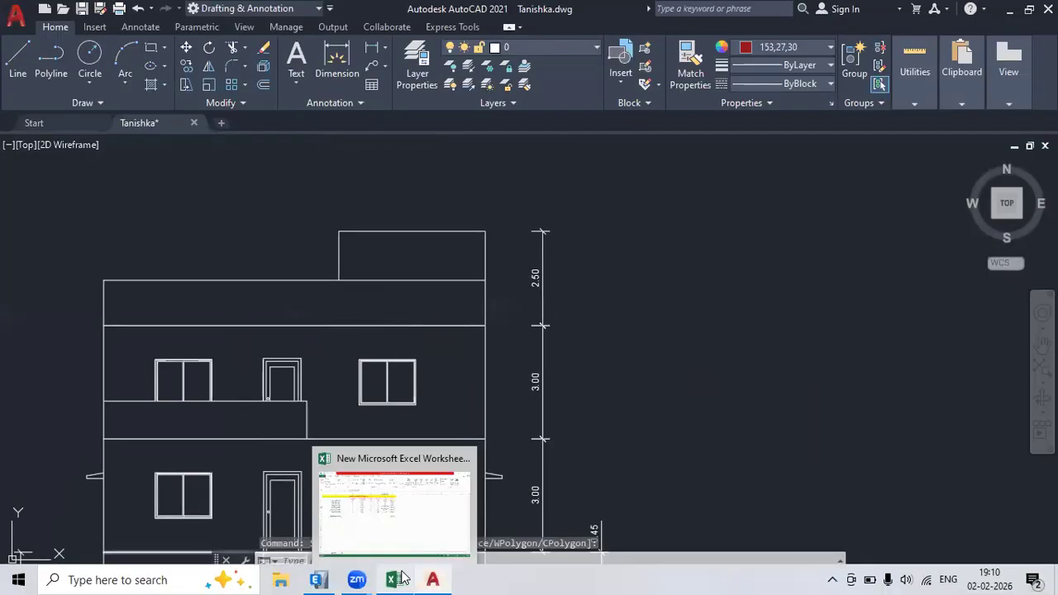
left_click(395, 580)
left_click(378, 262)
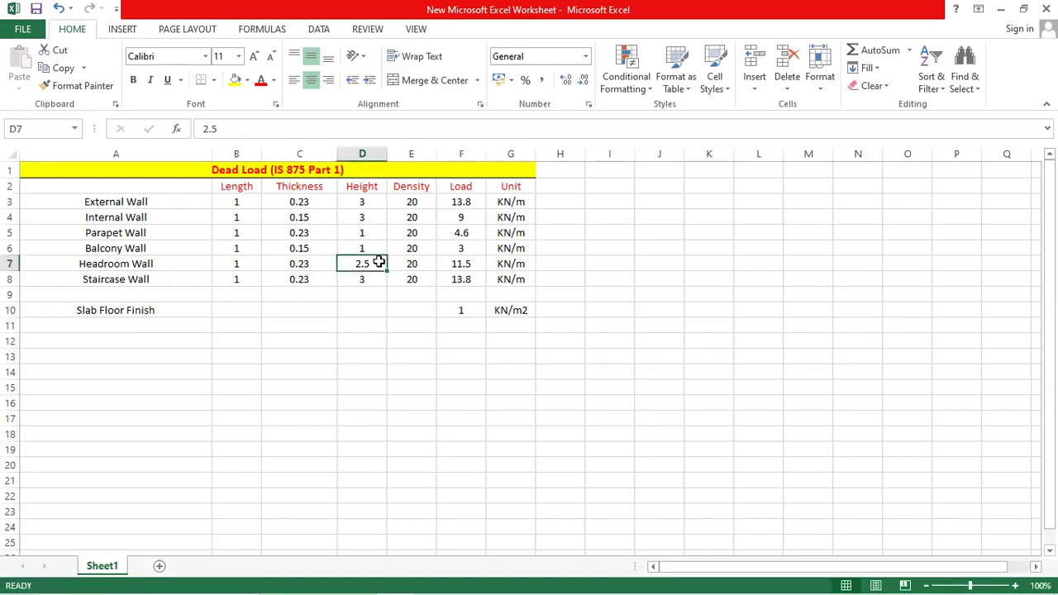
left_click(323, 264)
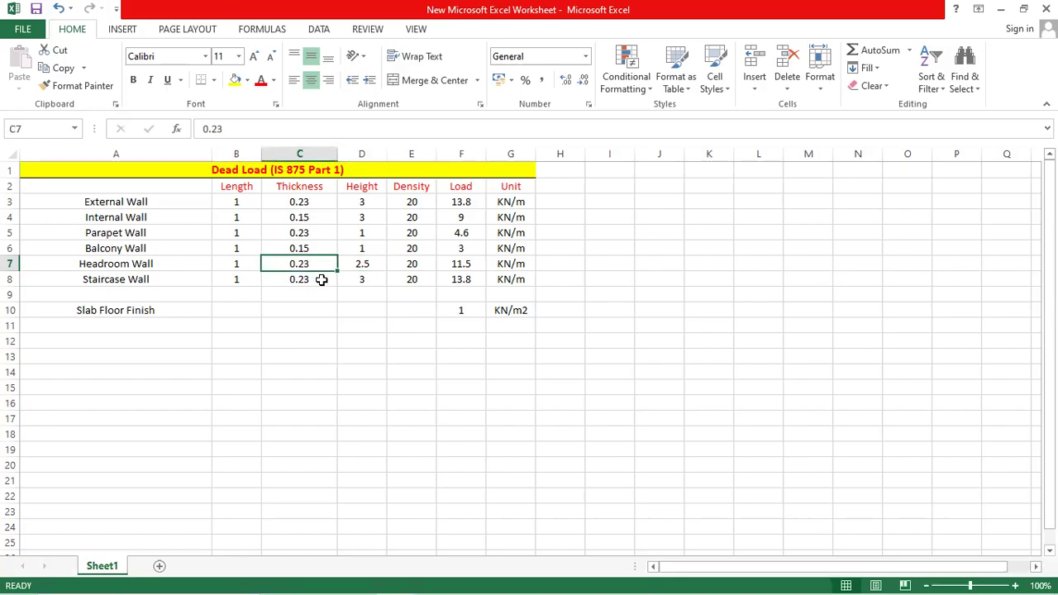
left_click(322, 279)
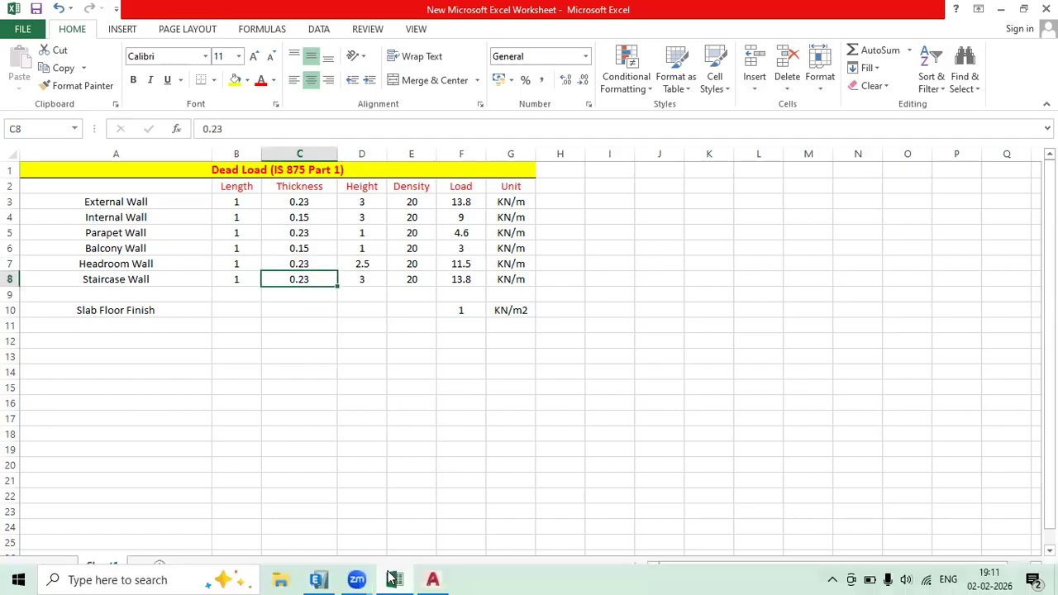
Switch to the ETABS model and examine the beams around the staircase opening in 3D
left_click(318, 588)
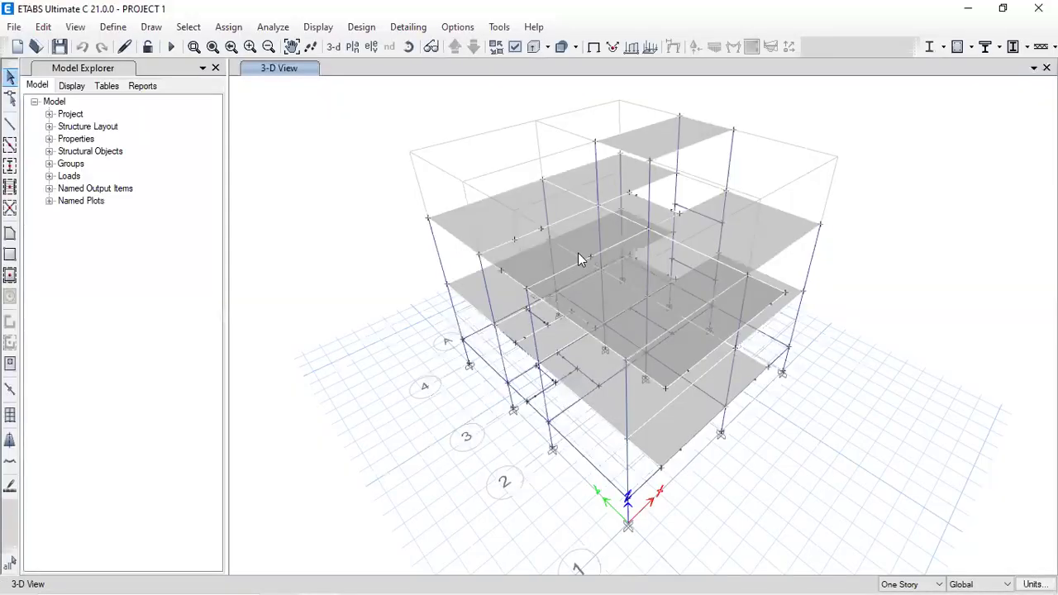
left_click_drag(671, 414, 331, 355)
scroll(766, 416, "up", 3)
left_click_drag(725, 402, 706, 397)
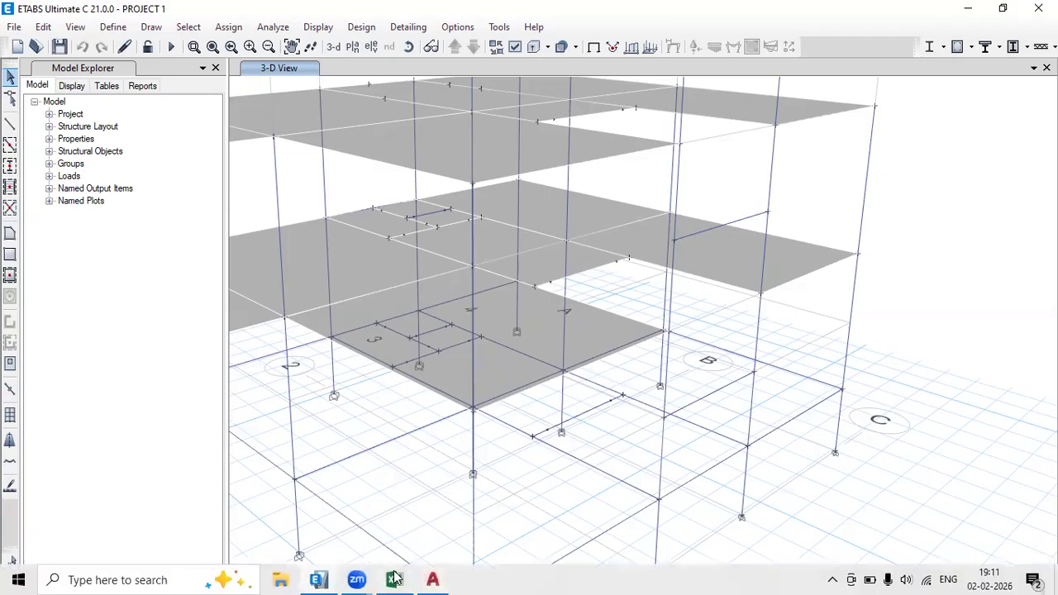
Back in the Excel sheet, extend the label in A8 to "Staircase Wall (3m.)"
left_click(400, 576)
left_click(144, 278)
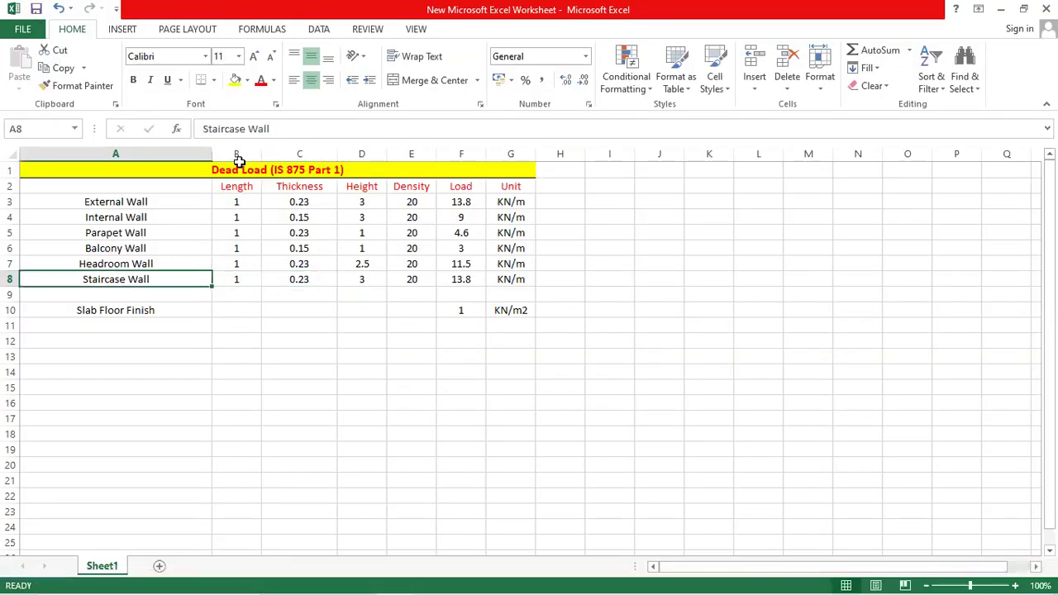
left_click(294, 128)
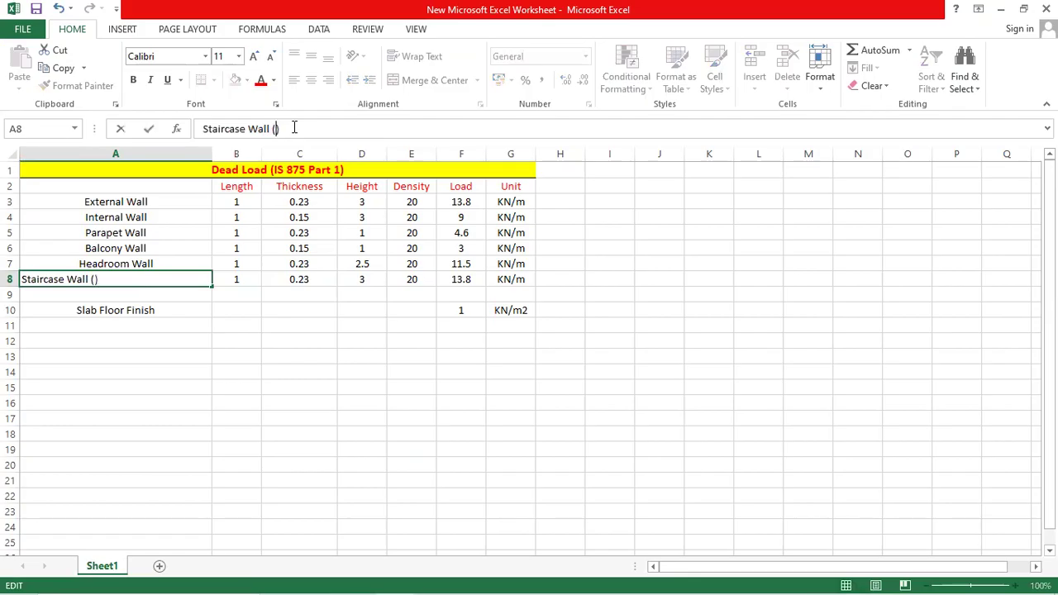
type("(3m.")
Switch to the ETABS model and examine the base-level beams around the staircase bay where walls rest
mouse_move(299, 579)
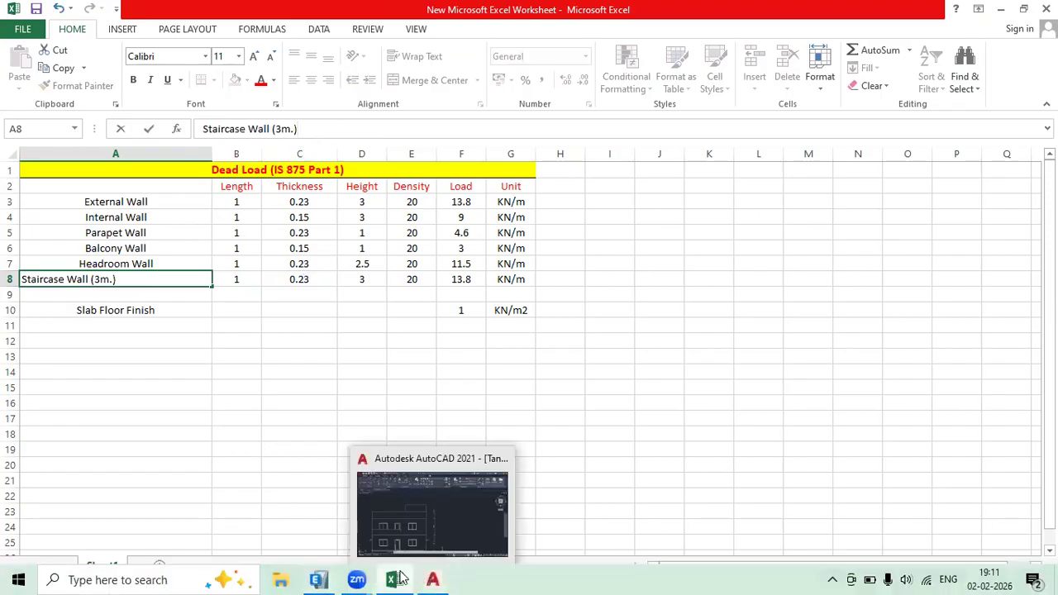
left_click(356, 580)
left_click(319, 580)
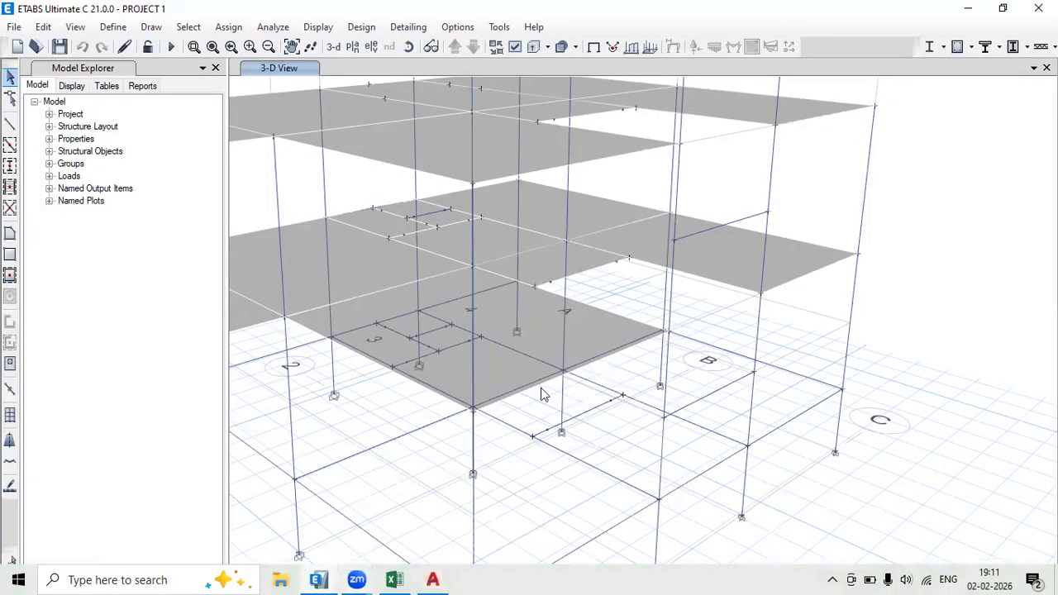
left_click_drag(610, 391, 626, 425)
left_click(615, 364)
left_click(612, 363)
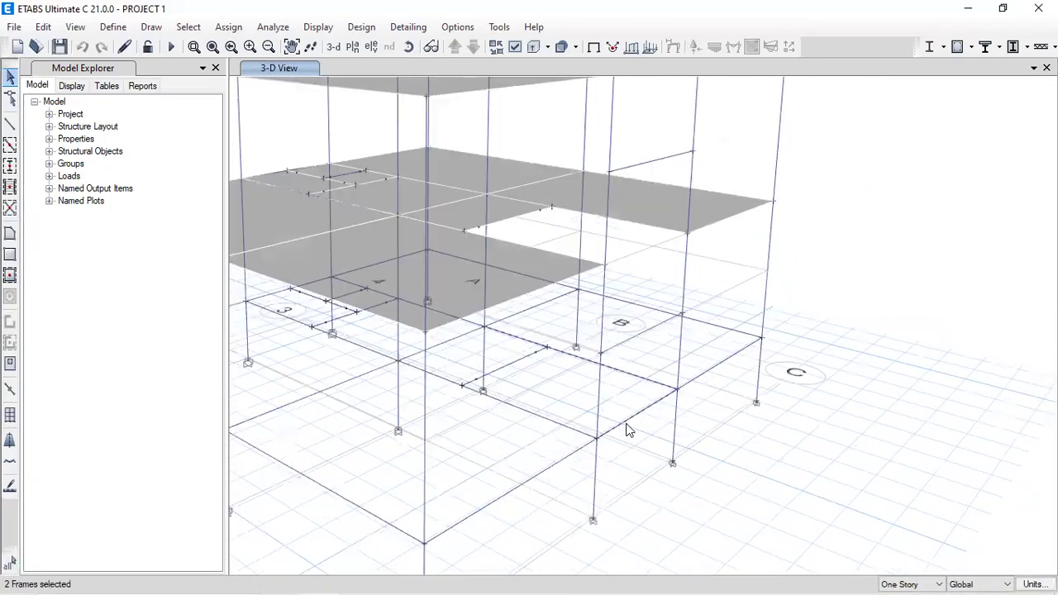
left_click(632, 337)
scroll(677, 335, "up", 2)
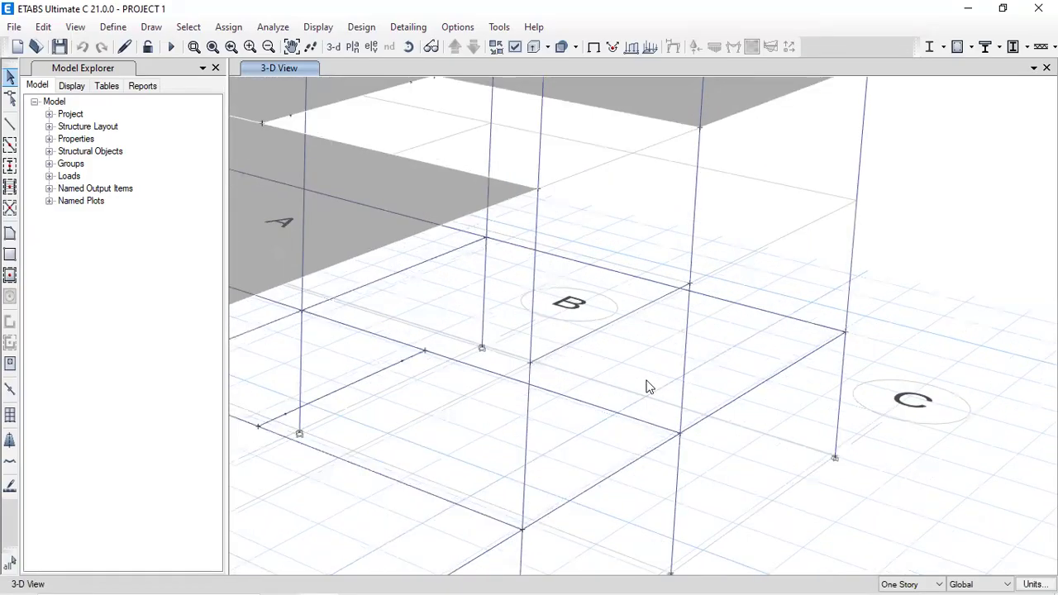
mouse_move(315, 578)
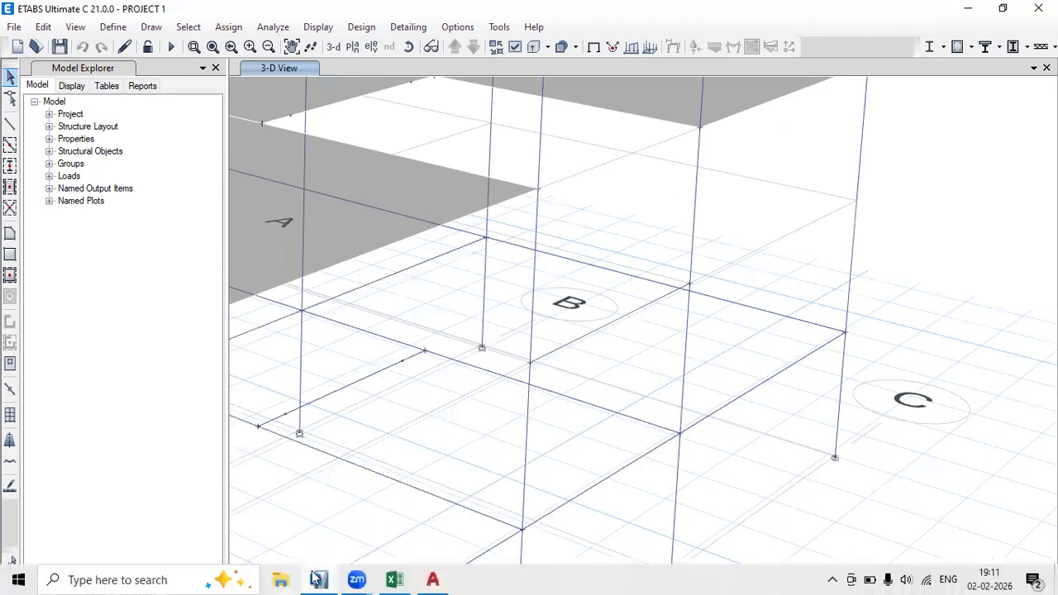
Switch to the Excel dead load sheet and enter the label "Staircase Wall (1.5m.)" in A9
left_click(394, 579)
left_click(162, 294)
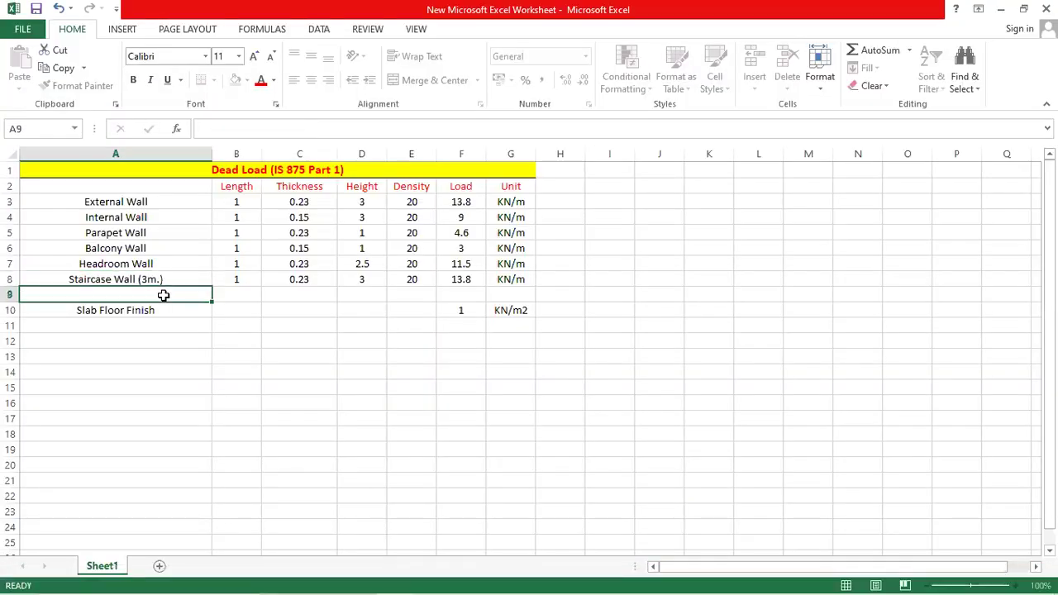
type("Sta")
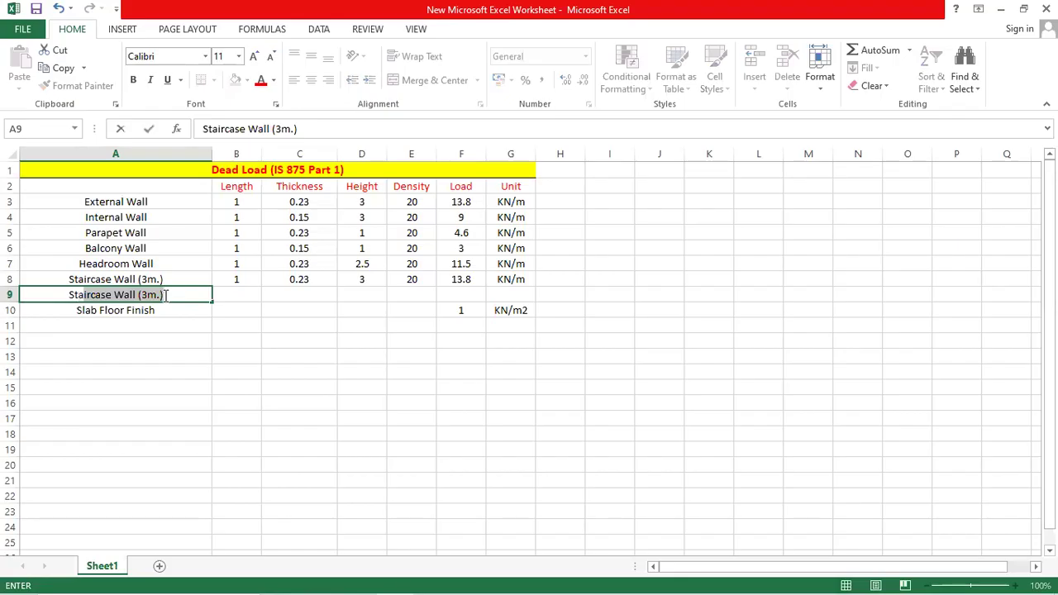
key("Tab")
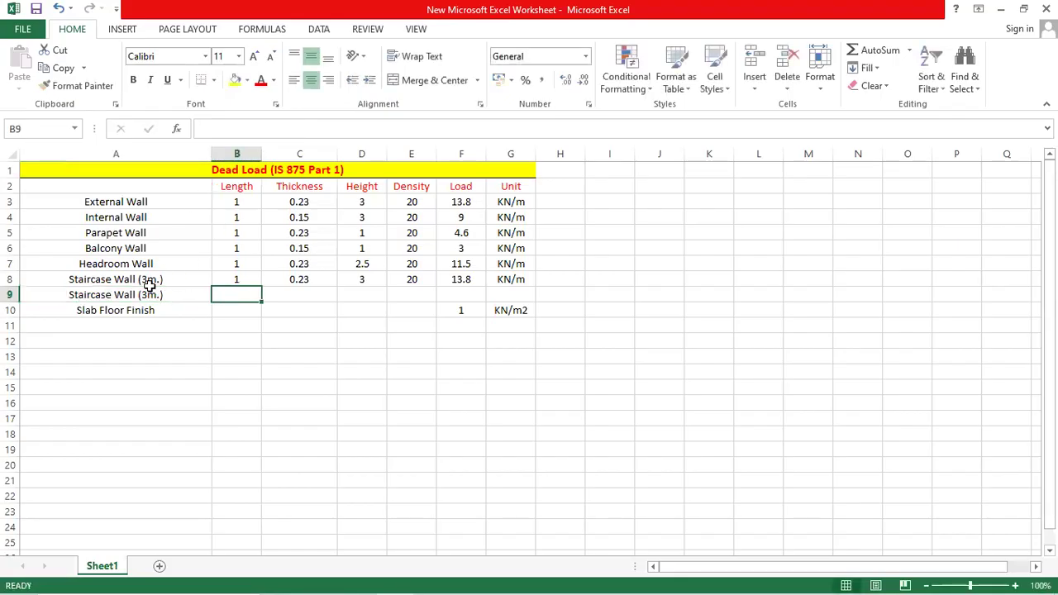
key("Left")
left_click(282, 128)
key("BackSpace")
type("1.5")
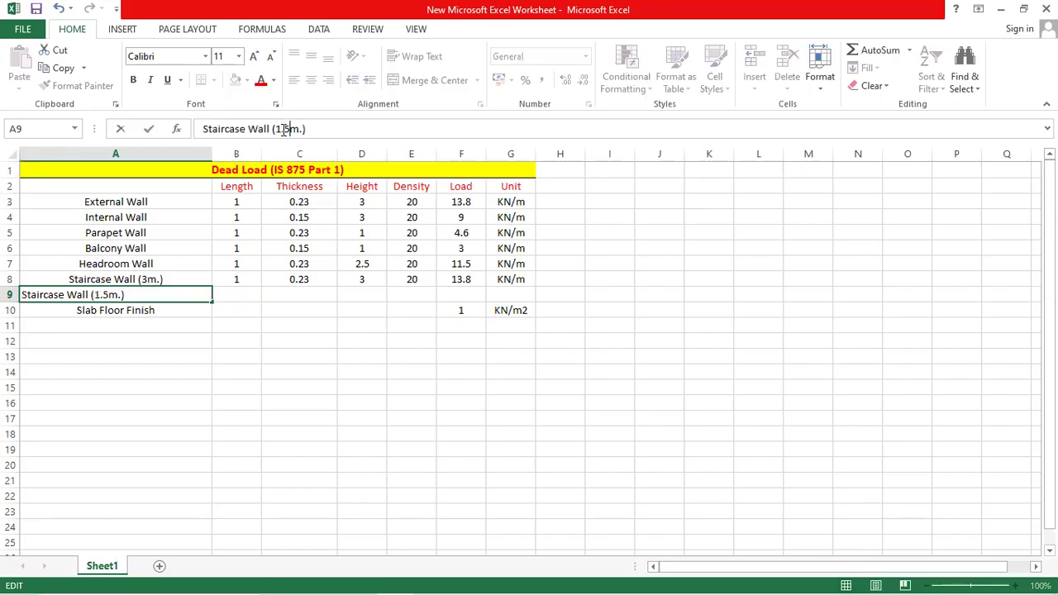
key("Return")
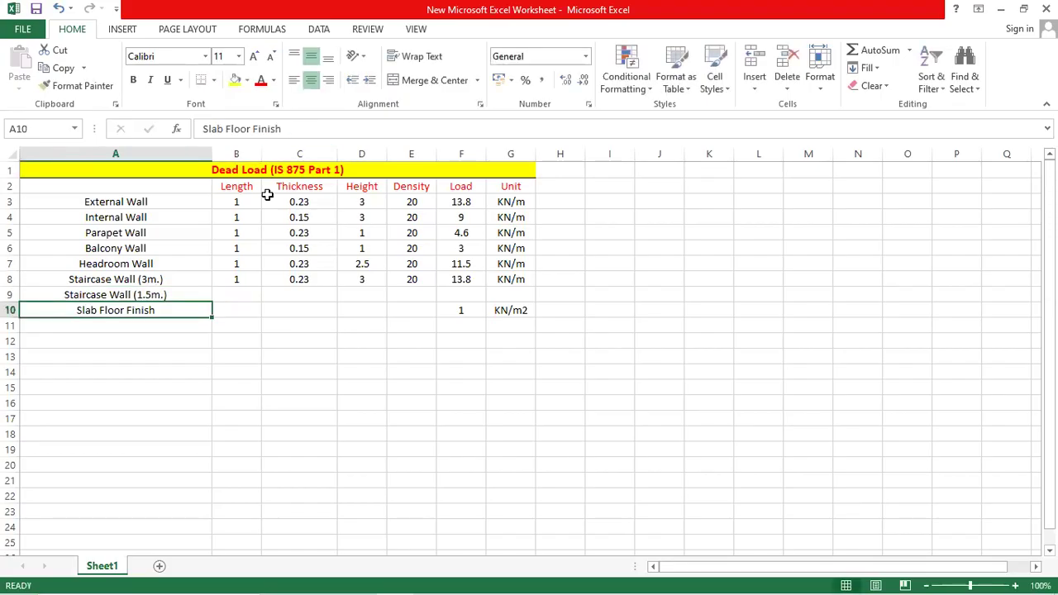
Move the Slab Floor Finish entry, with its load and unit, from row 10 to row 12
left_click(246, 296)
left_click(115, 309)
left_click_drag(71, 308, 521, 312)
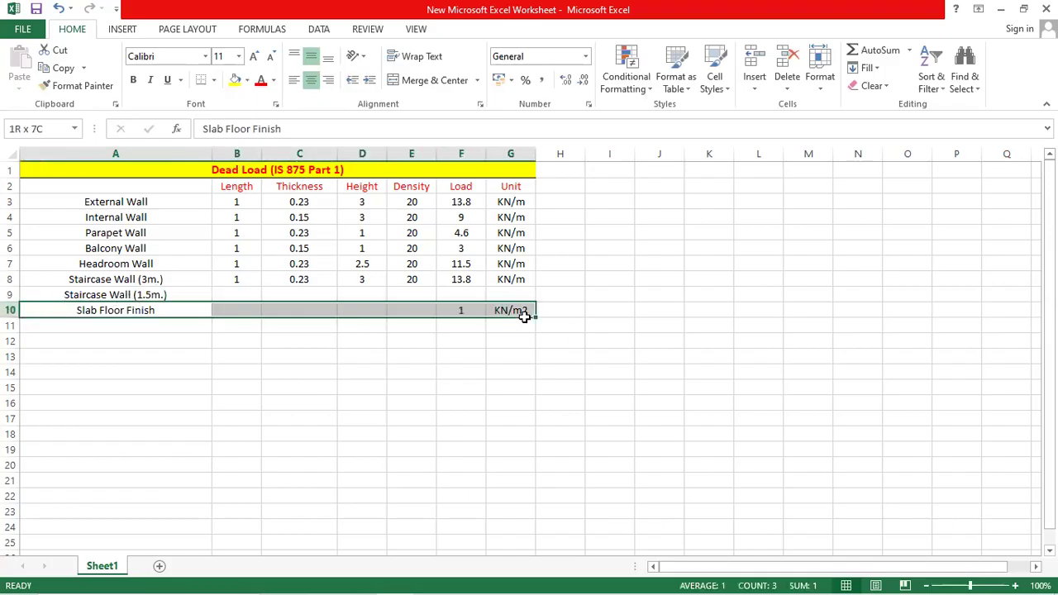
right_click(467, 313)
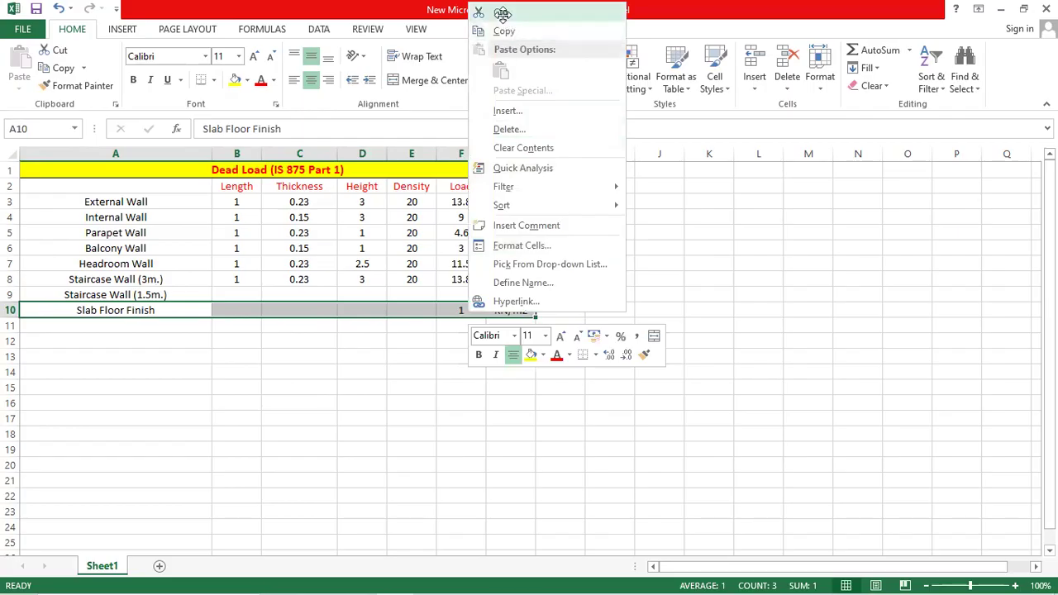
key("ctrl+x")
right_click(93, 341)
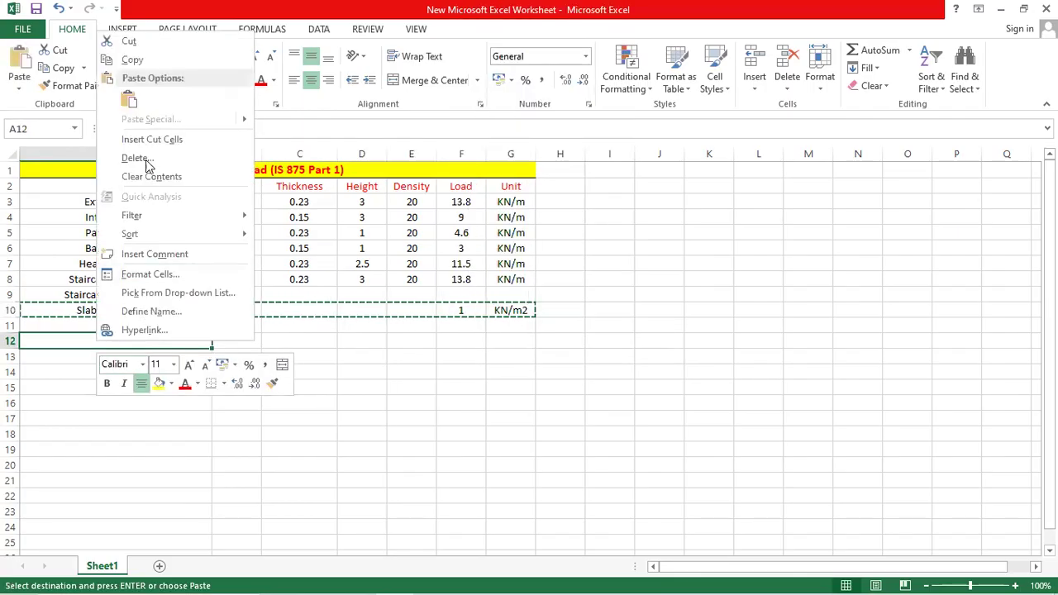
left_click(130, 100)
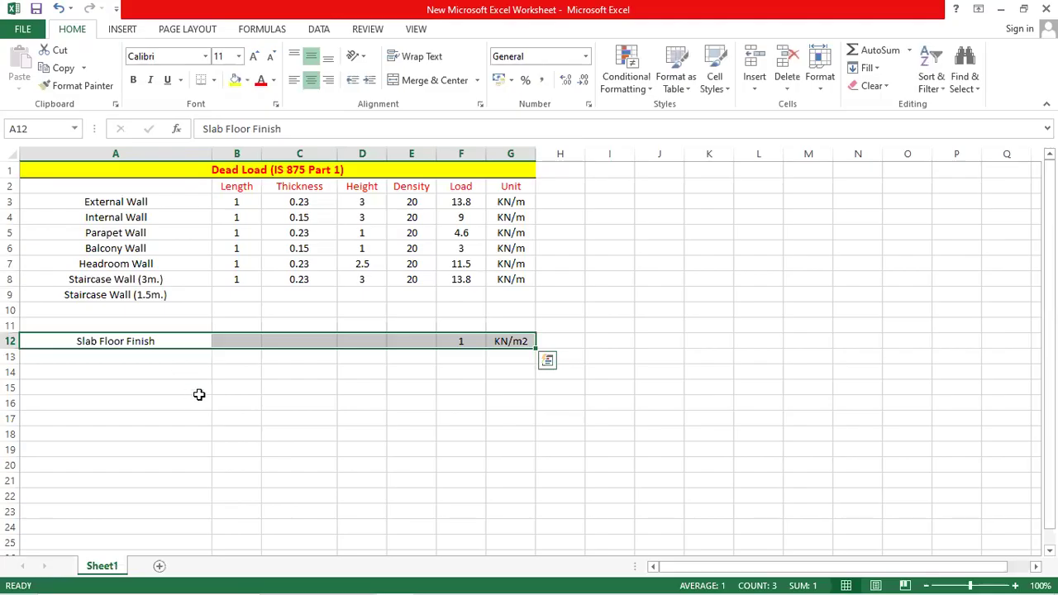
left_click(299, 371)
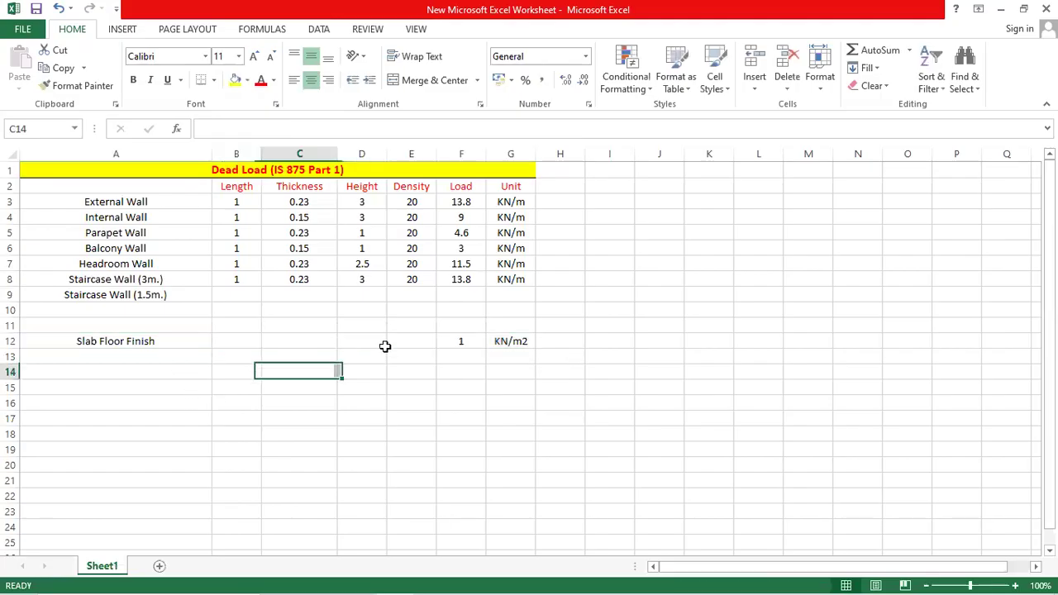
Fill the Staircase Wall (1.5m.) row with length 1, thickness 0.23, height 1.5 and density 20
left_click(232, 296)
type("1")
key("Tab")
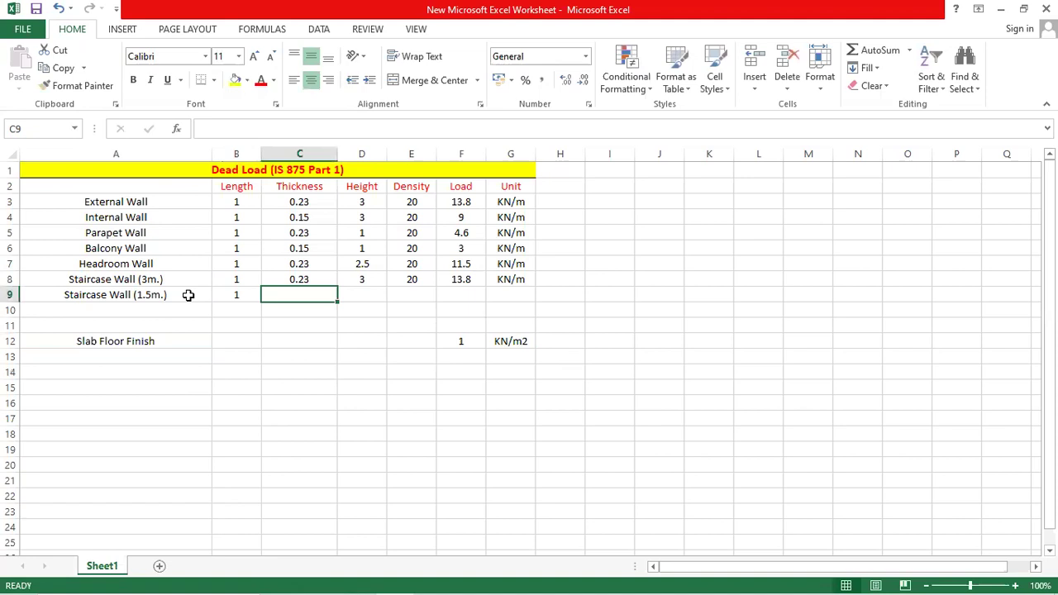
type("0.23")
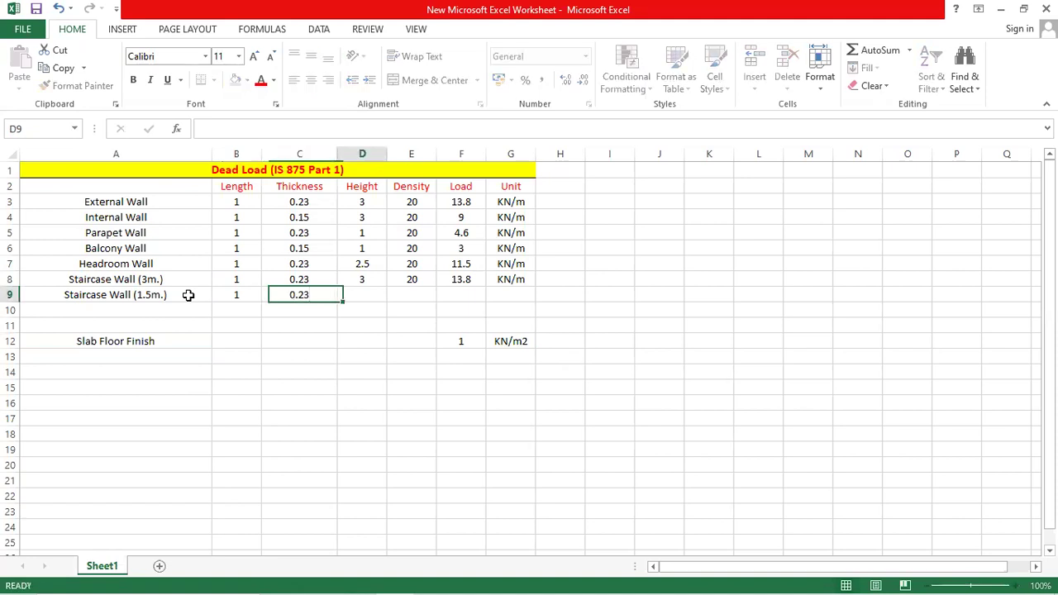
key("Tab")
type("1.5")
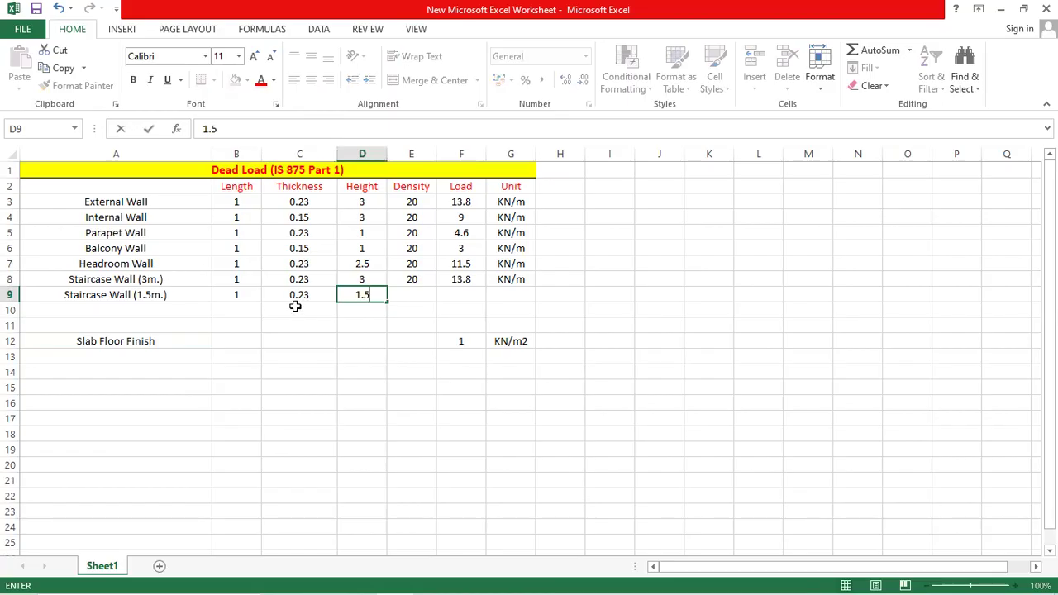
left_click(405, 294)
type("20")
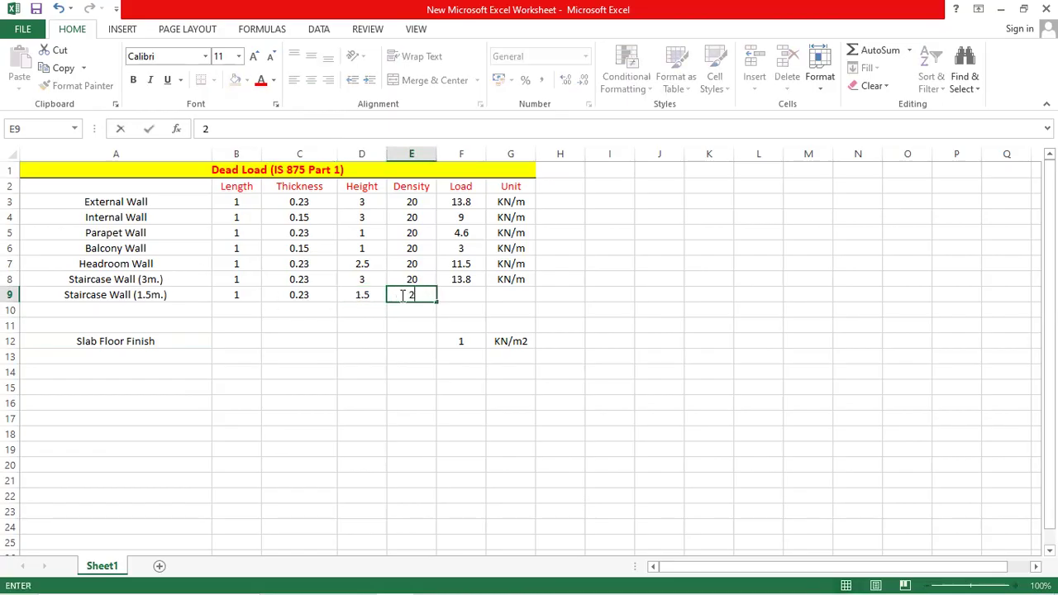
key("Tab")
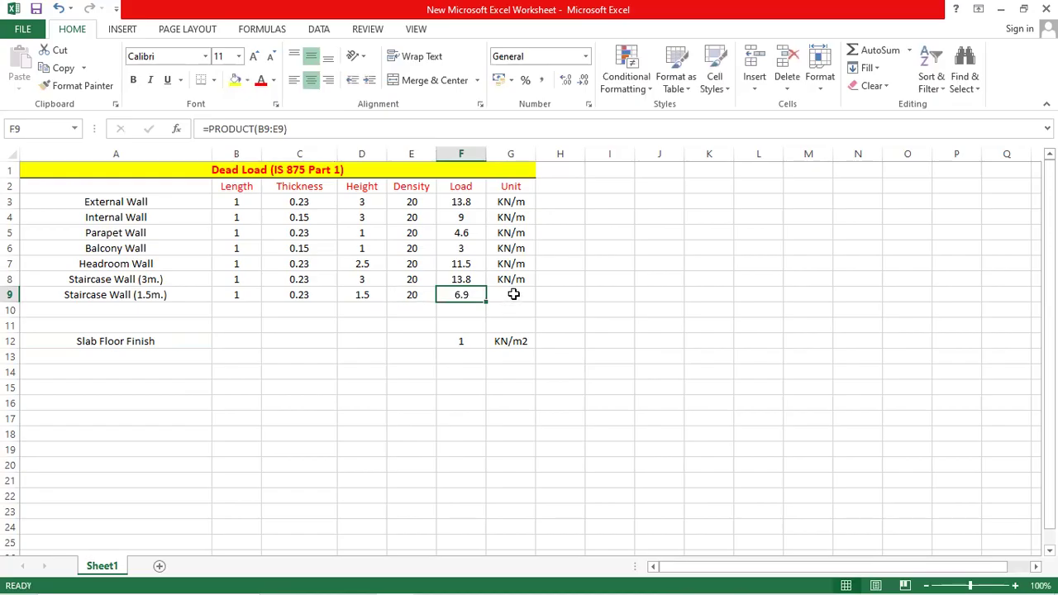
Copy the KN/m unit from G8 into G9 for the 1.5 m staircase wall
left_click(512, 281)
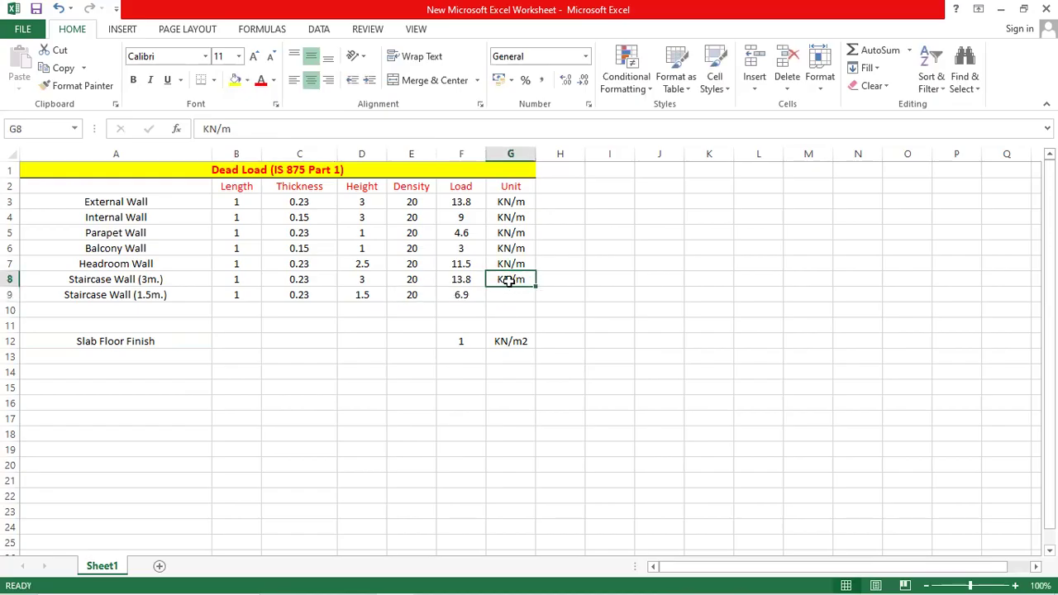
right_click(511, 281)
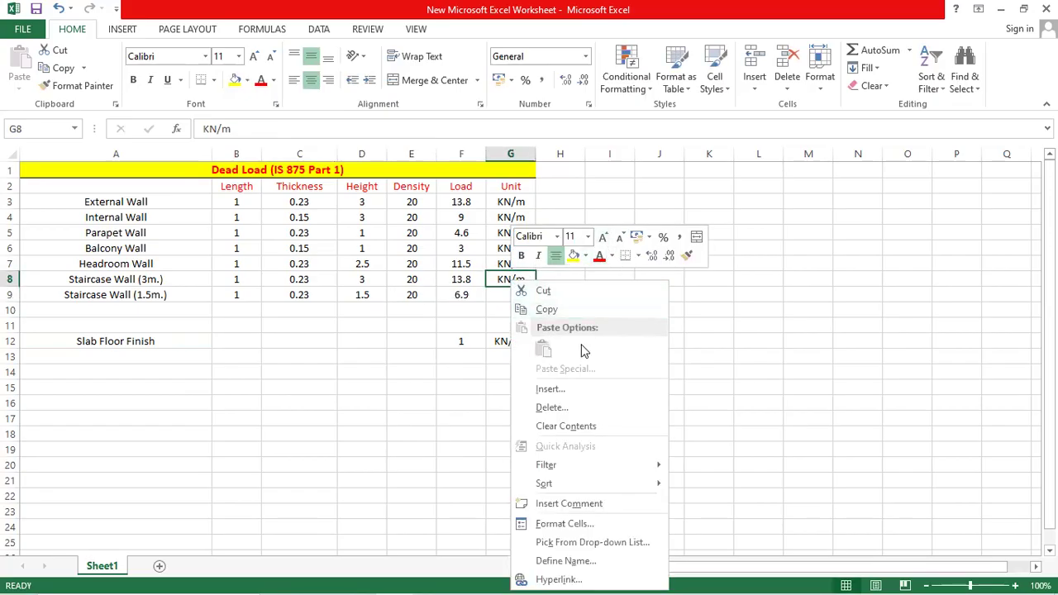
left_click(531, 316)
right_click(518, 288)
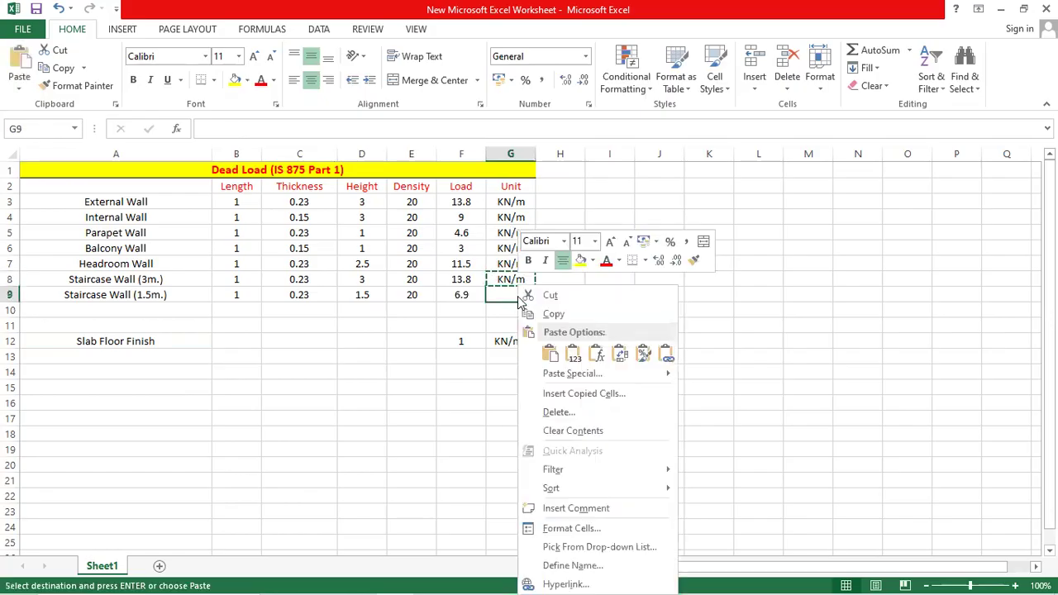
left_click(554, 355)
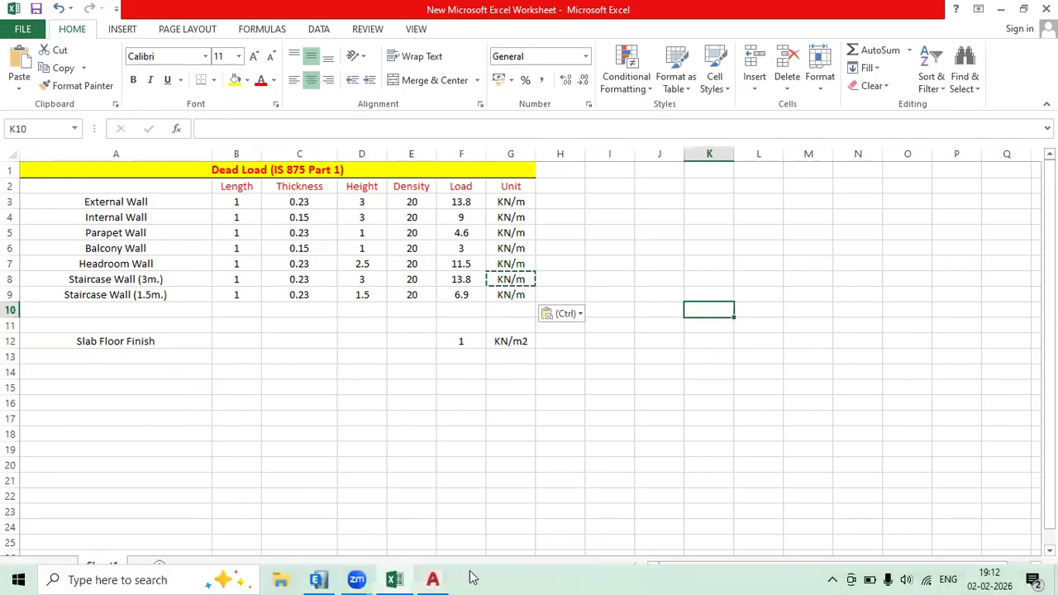
View the building elevation in AutoCAD, then return to Excel and check the Slab Floor Finish label and load
left_click(432, 580)
scroll(185, 382, "down", 5)
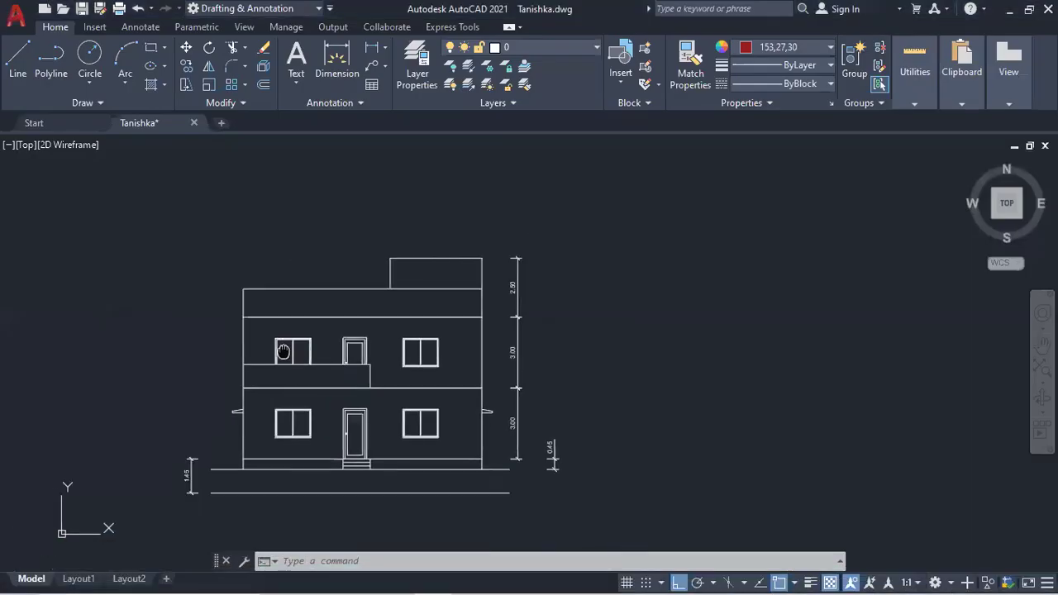
left_click(396, 580)
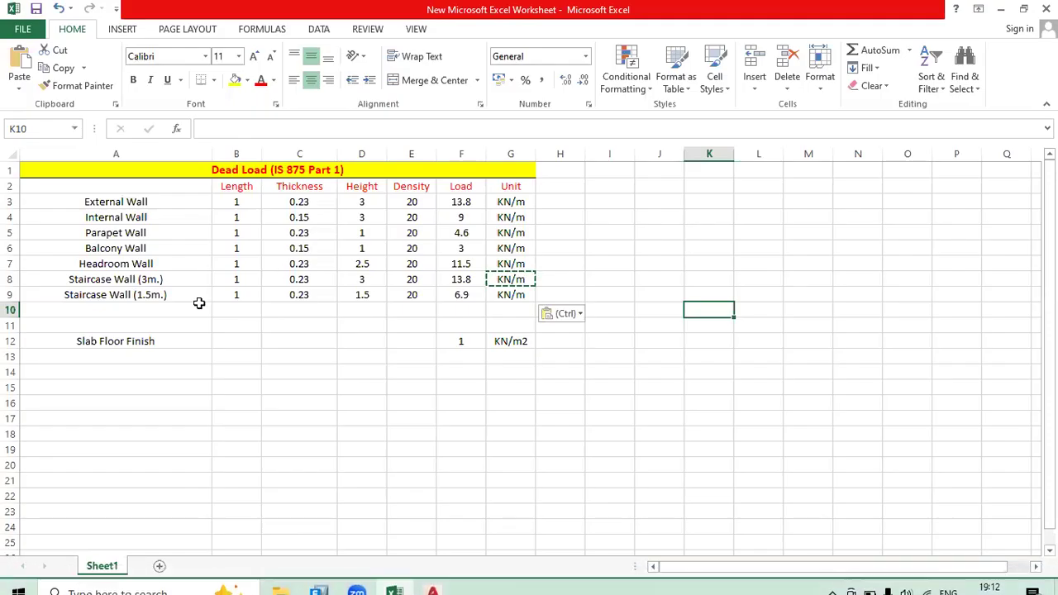
left_click(116, 341)
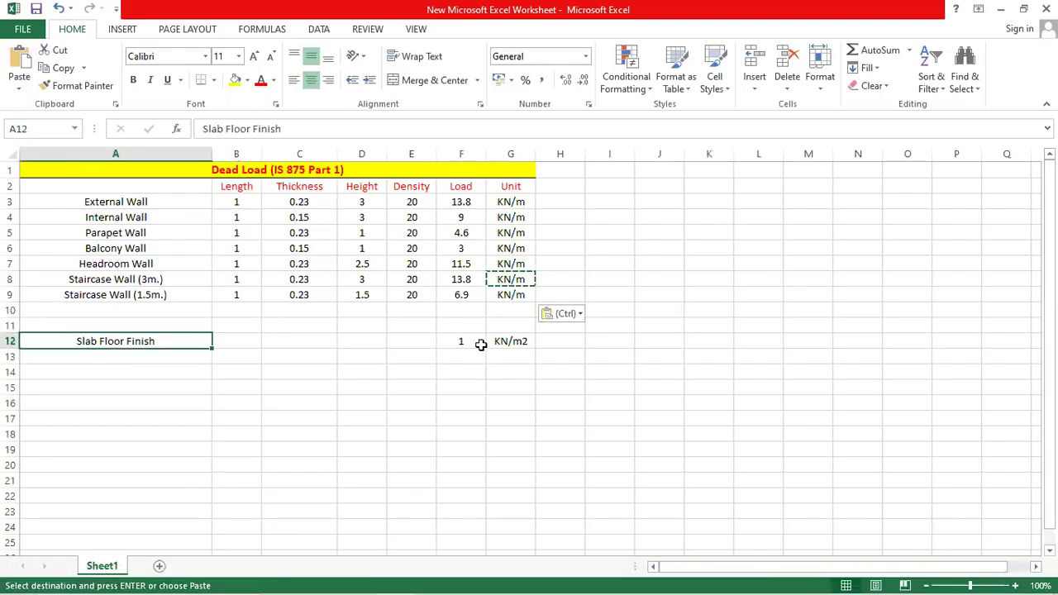
left_click(472, 340)
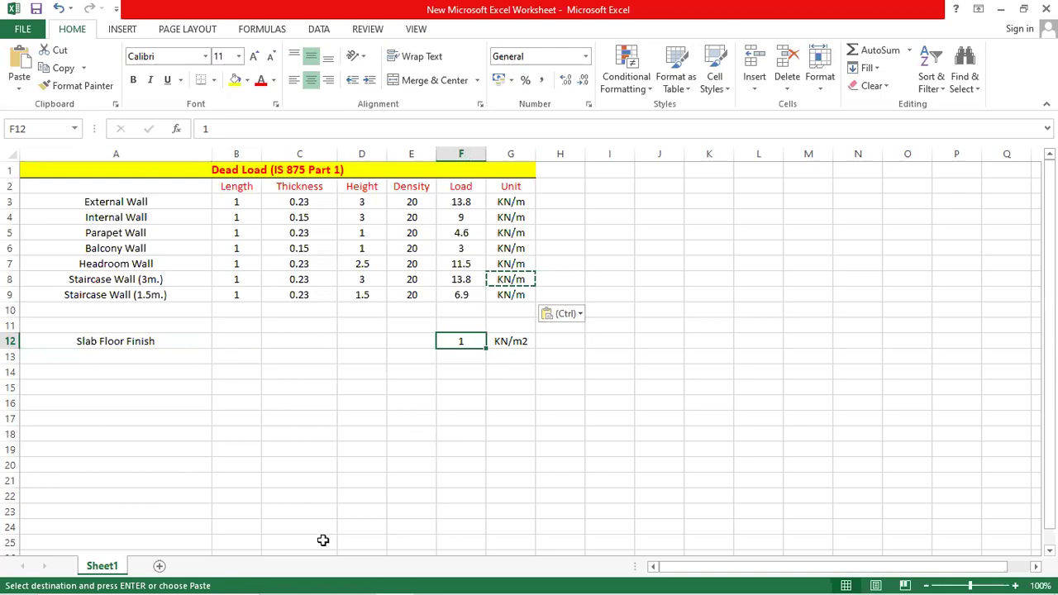
Switch to the ETABS model and examine the whole building's slabs and beams in 3D, then glance at the AutoCAD elevation
mouse_move(425, 576)
left_click(322, 580)
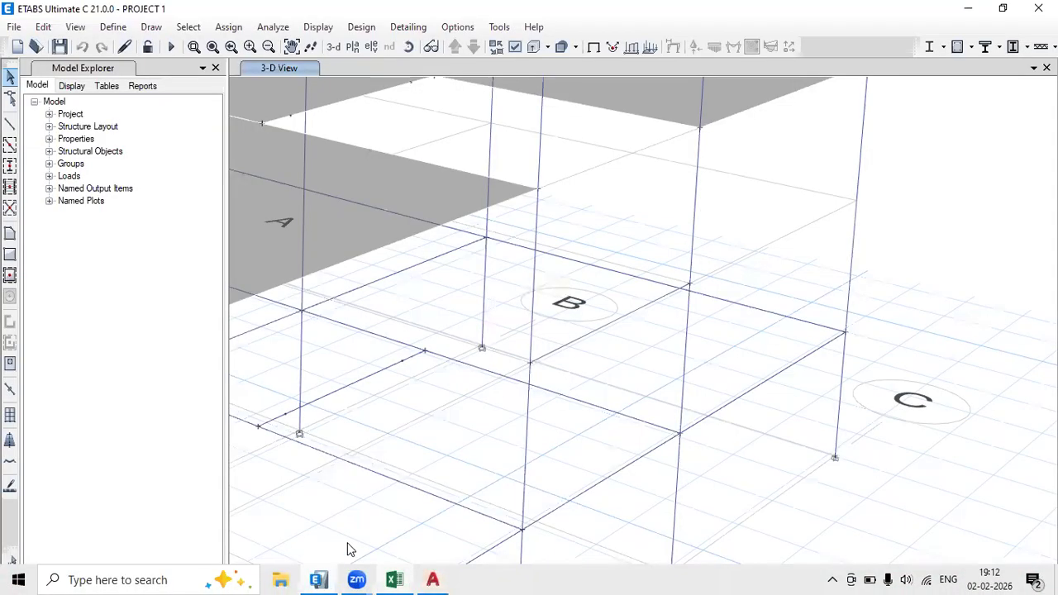
scroll(376, 292, "down", 5)
scroll(369, 285, "up", 2)
scroll(484, 316, "down", 4)
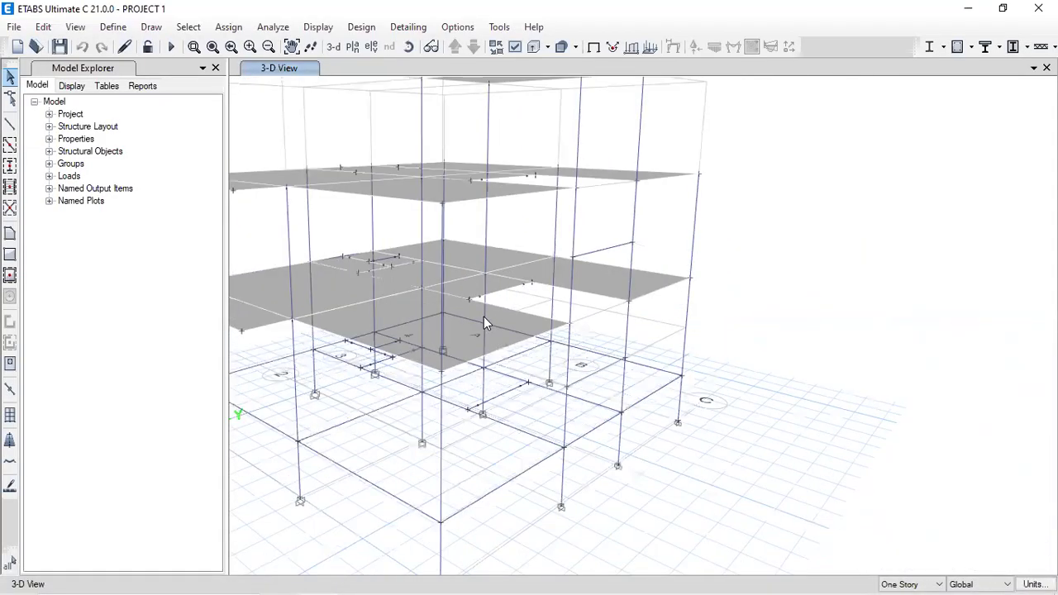
scroll(483, 318, "up", 3)
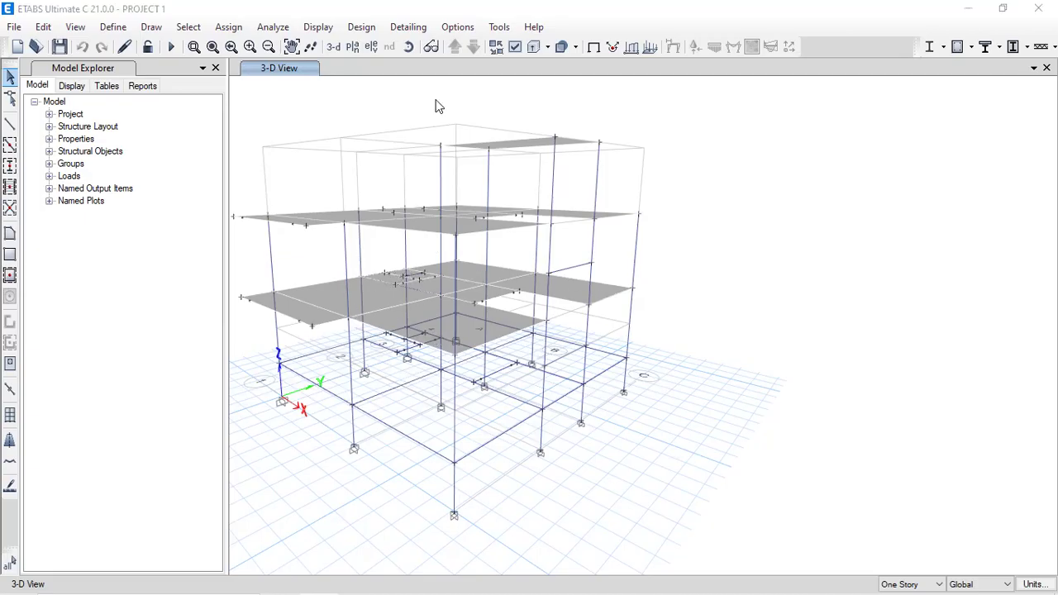
left_click_drag(466, 254, 509, 270)
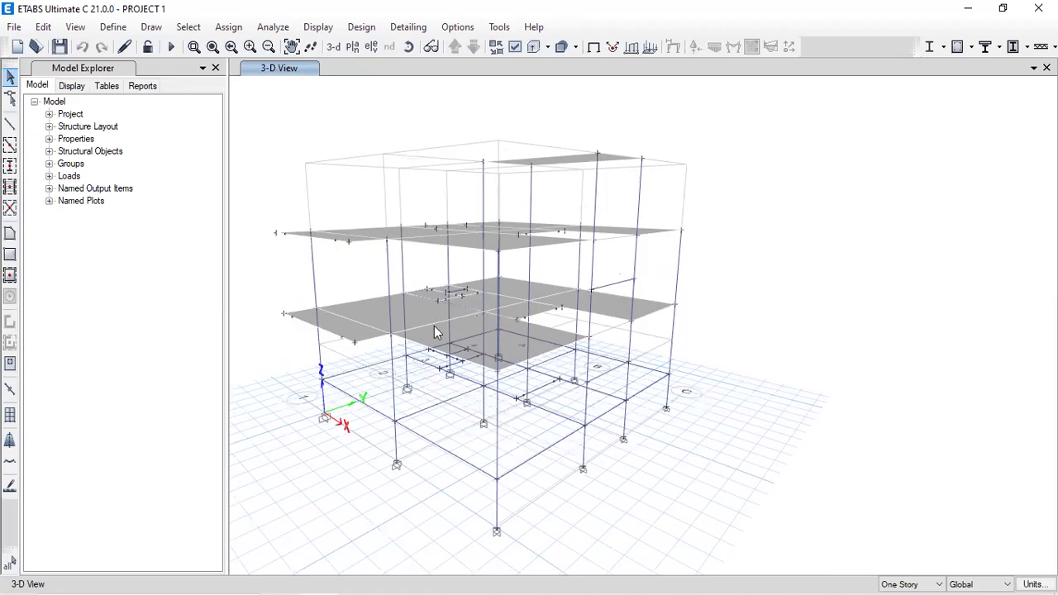
scroll(501, 324, "up", 3)
scroll(502, 324, "down", 3)
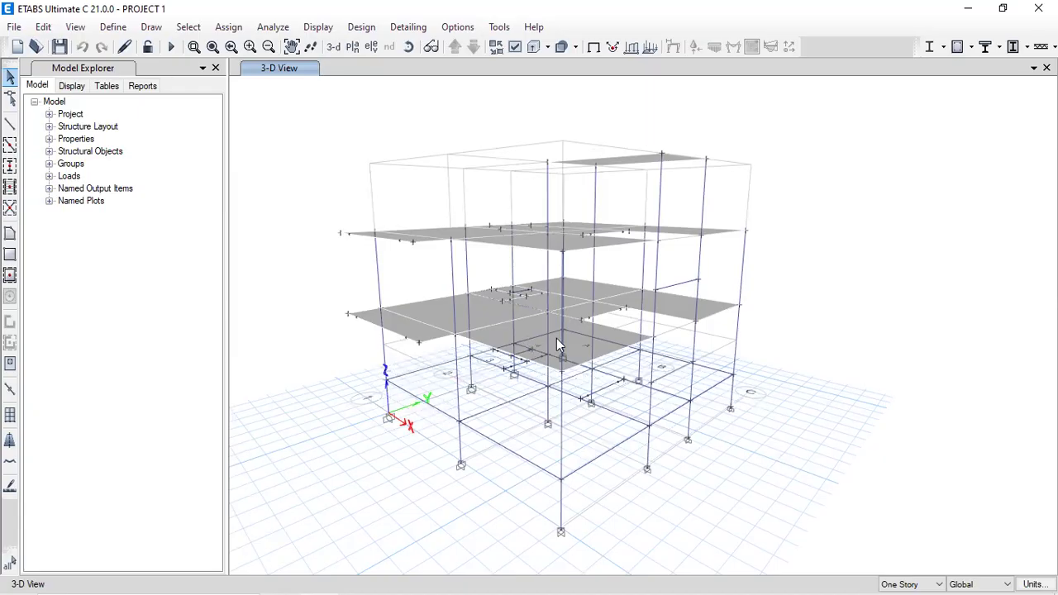
scroll(672, 346, "down", 2)
scroll(674, 345, "up", 2)
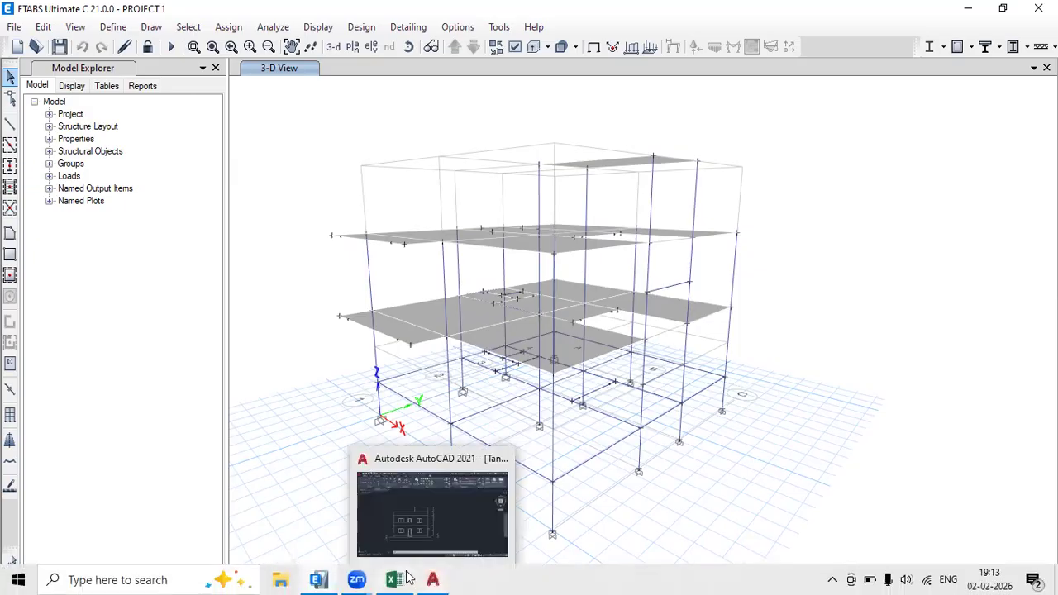
left_click(319, 578)
left_click(432, 580)
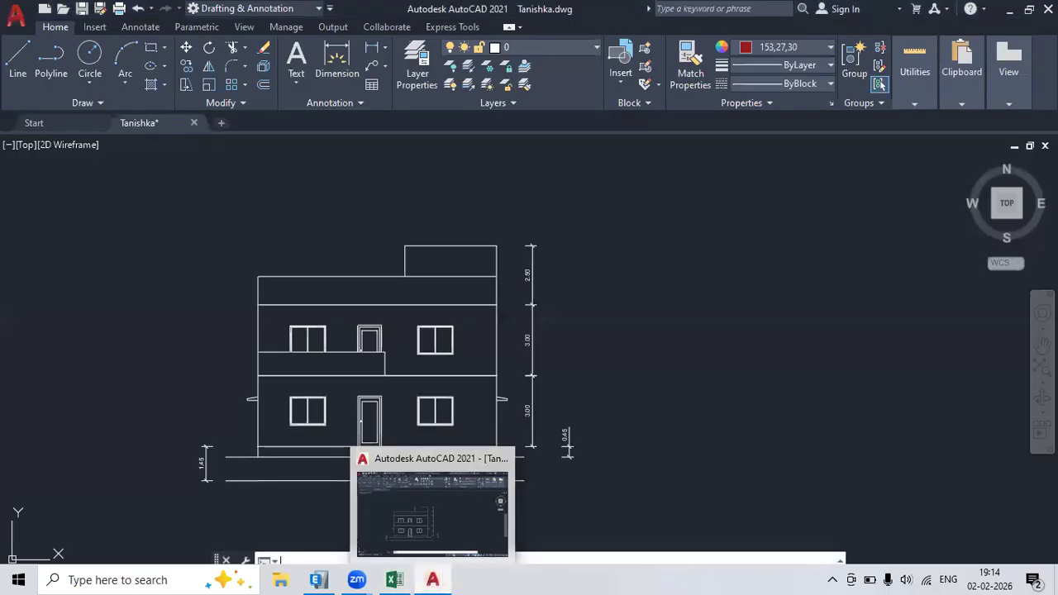
Switch to Excel and copy the Dead Load (IS 875 Part 1) title from row 1 to row 14
left_click(394, 580)
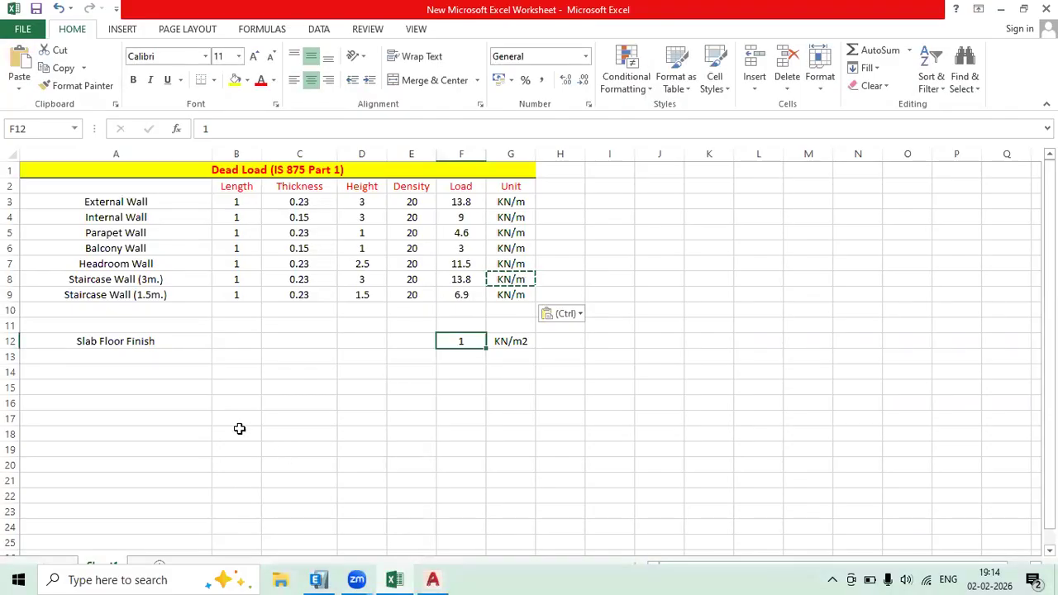
left_click(172, 168)
right_click(173, 168)
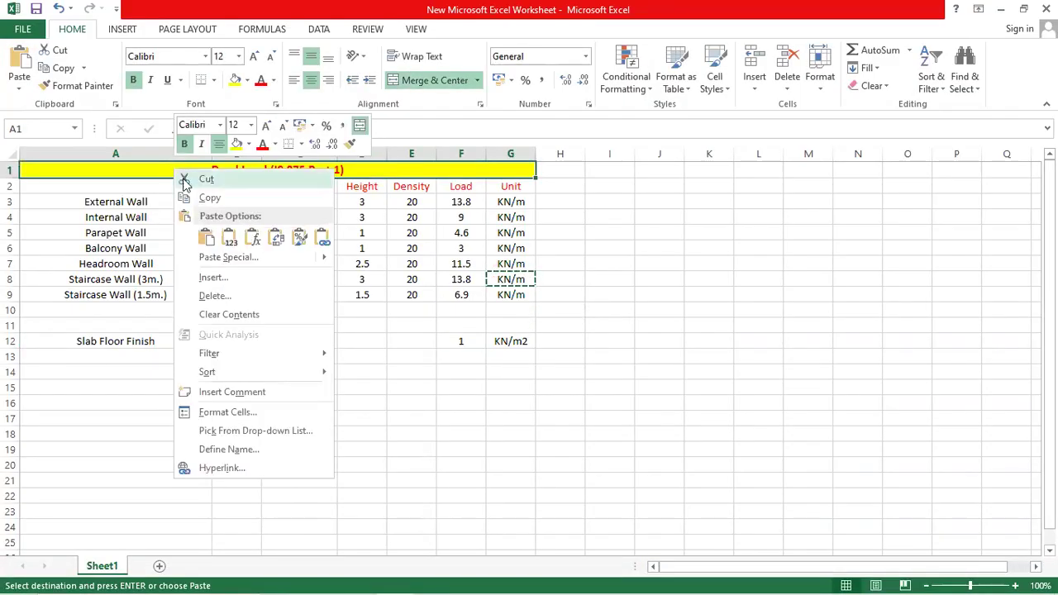
left_click(202, 199)
right_click(92, 372)
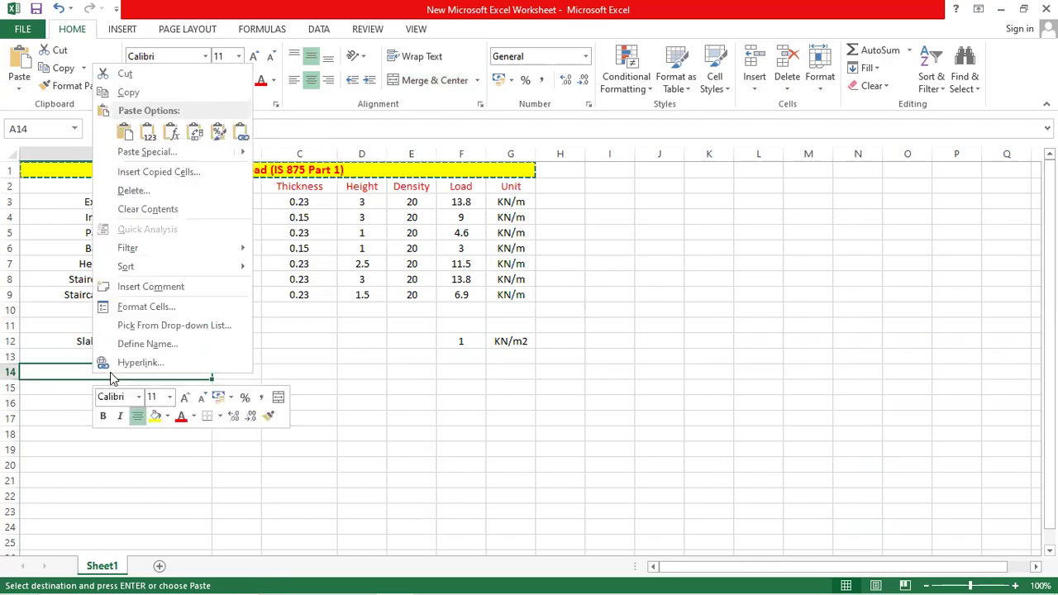
left_click(125, 131)
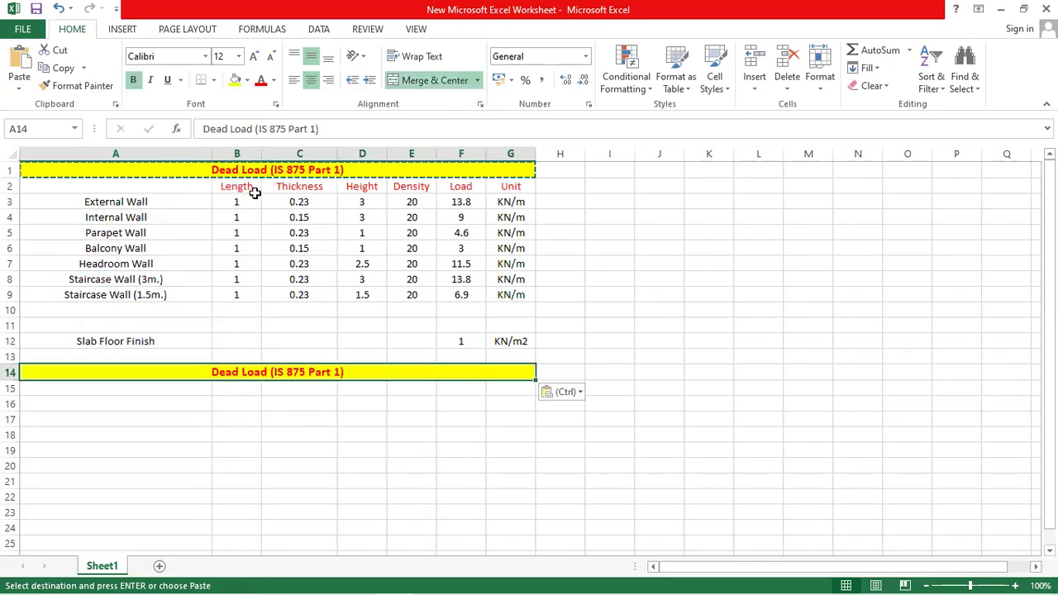
Edit the copied title in row 14 to read Live Load (IS 875 Part 2)
left_click_drag(228, 133, 113, 135)
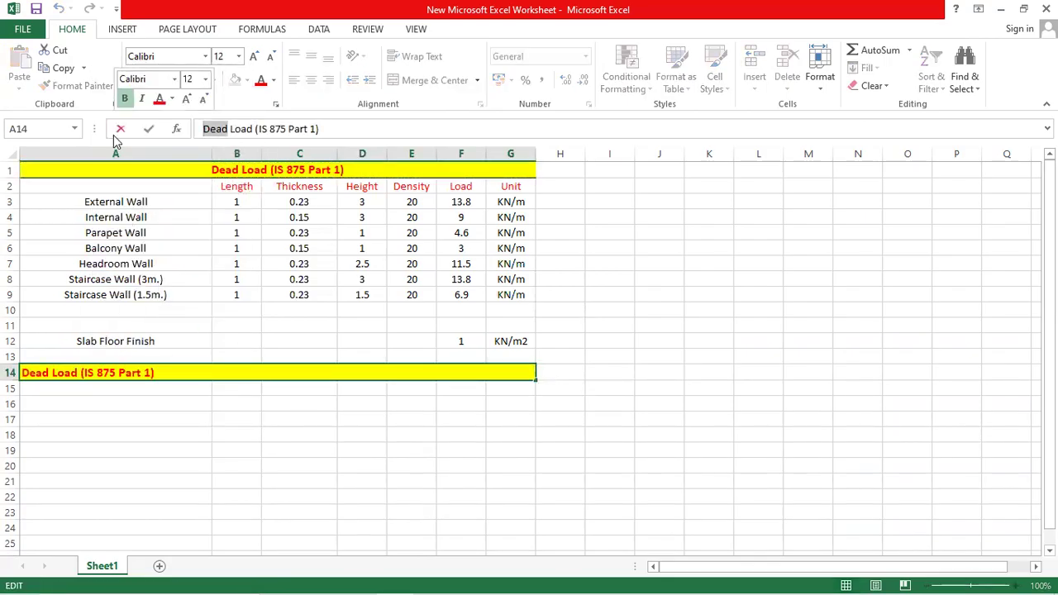
type("Li")
type("ve")
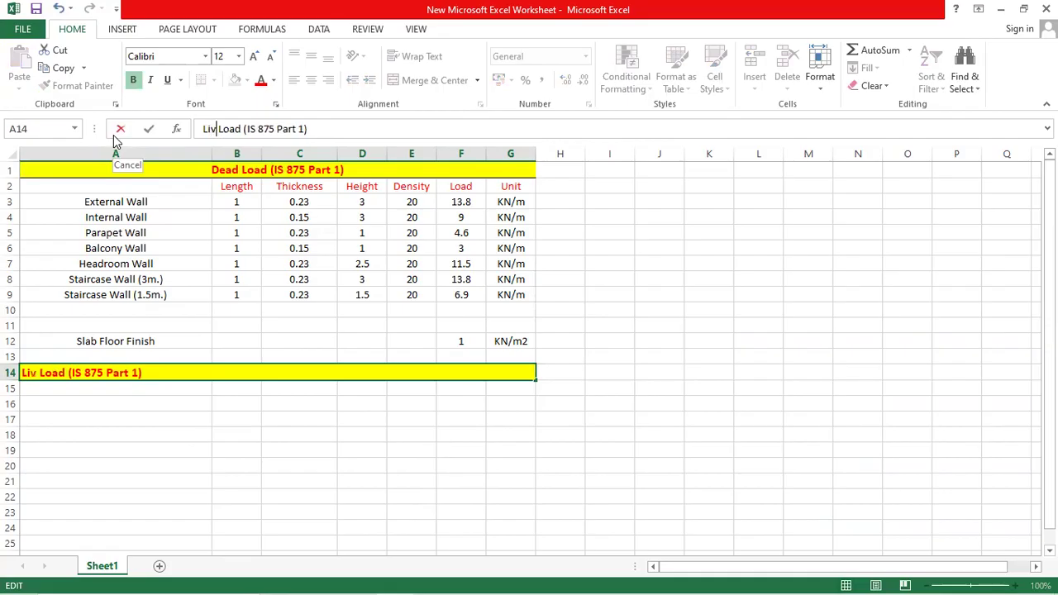
key("Right")
key("Right")
key("Right")
key("Right")
key("Right")
key("Right")
key("Right")
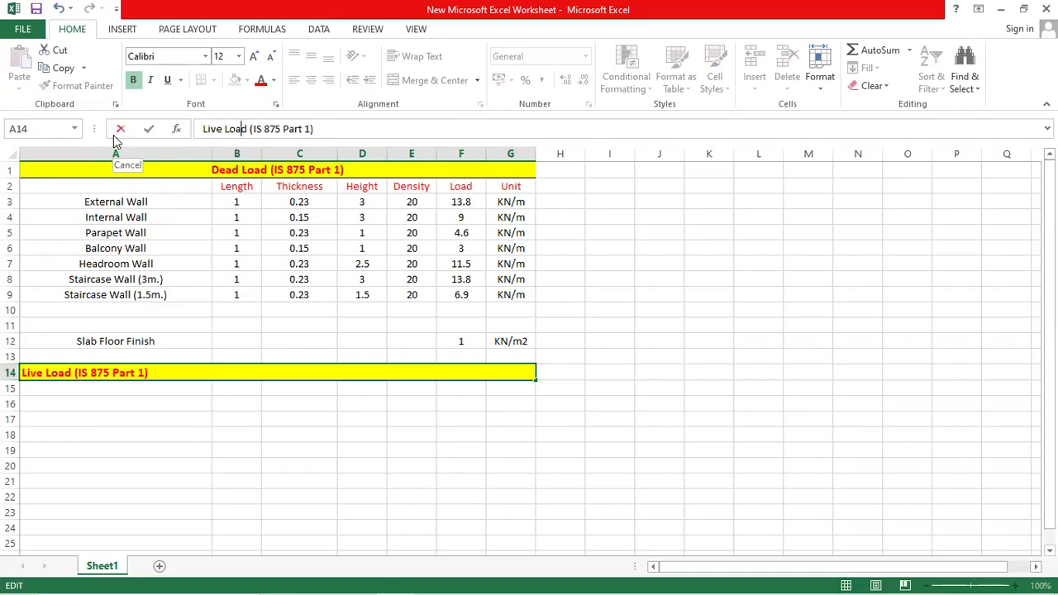
key("Right")
key("Right")
key("Right")
key("Right")
key("Right")
key("Right")
key("BackSpace")
type("2")
key("Return")
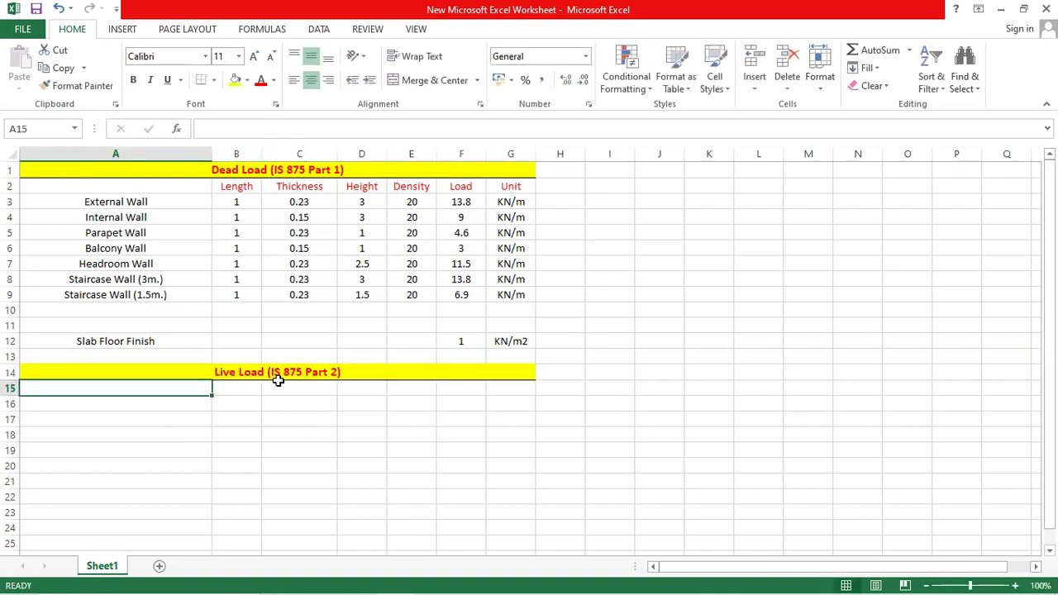
Apply all borders to the Live Load title cell in row 14
left_click(277, 379)
left_click(214, 80)
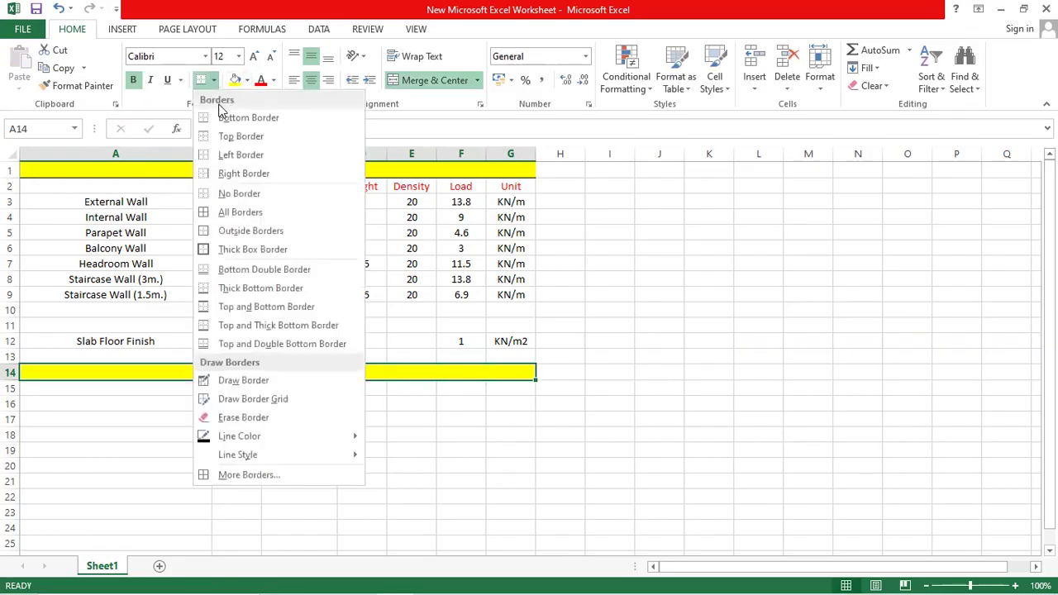
left_click(238, 213)
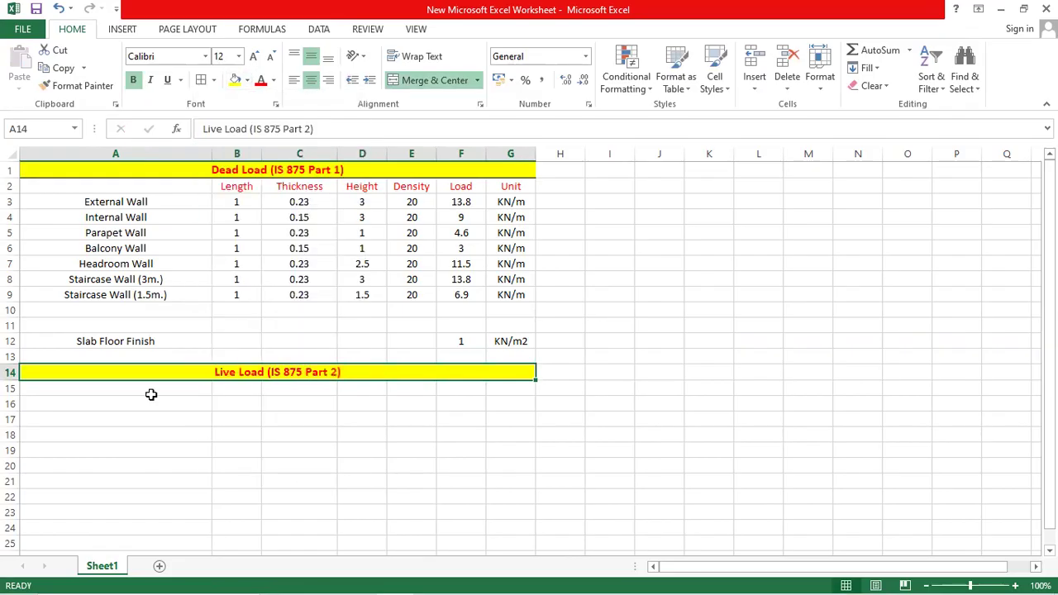
Fill row 15 with the label All habitable room, load 2 and unit Kn/m2
left_click(152, 392)
type("All habitable room")
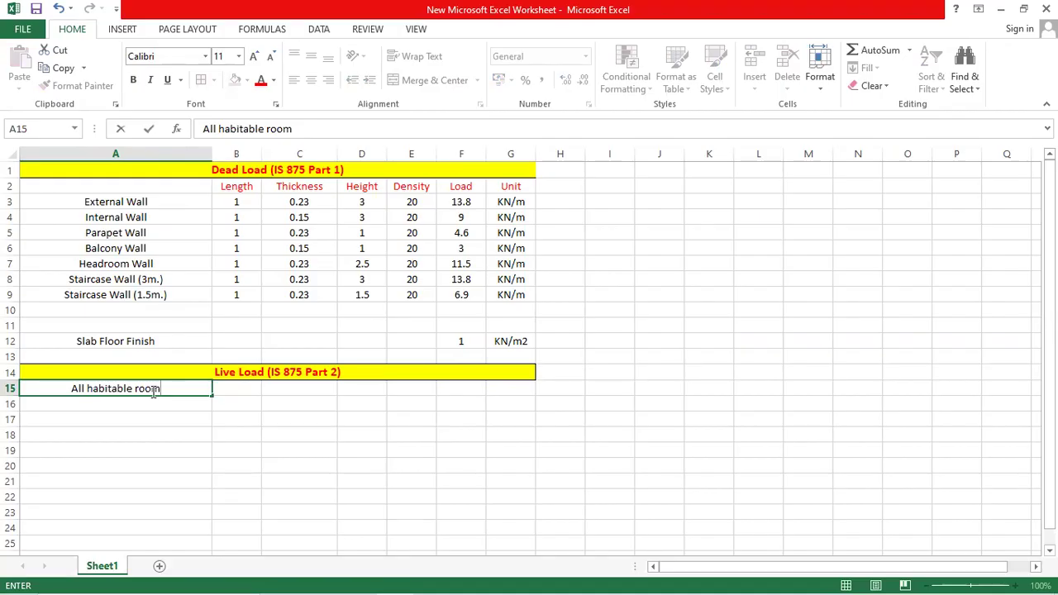
left_click(238, 389)
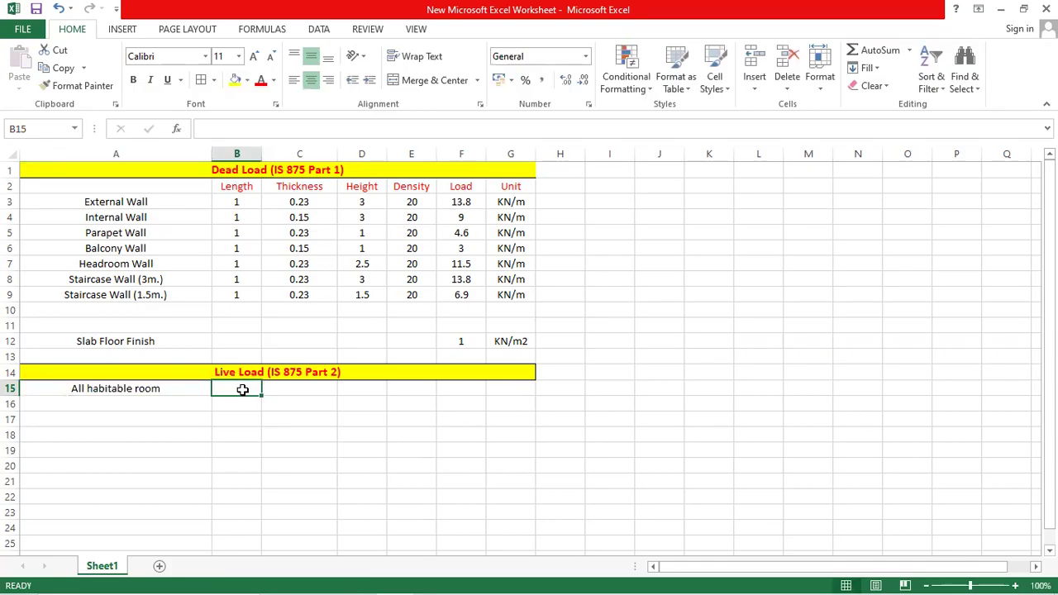
type("2")
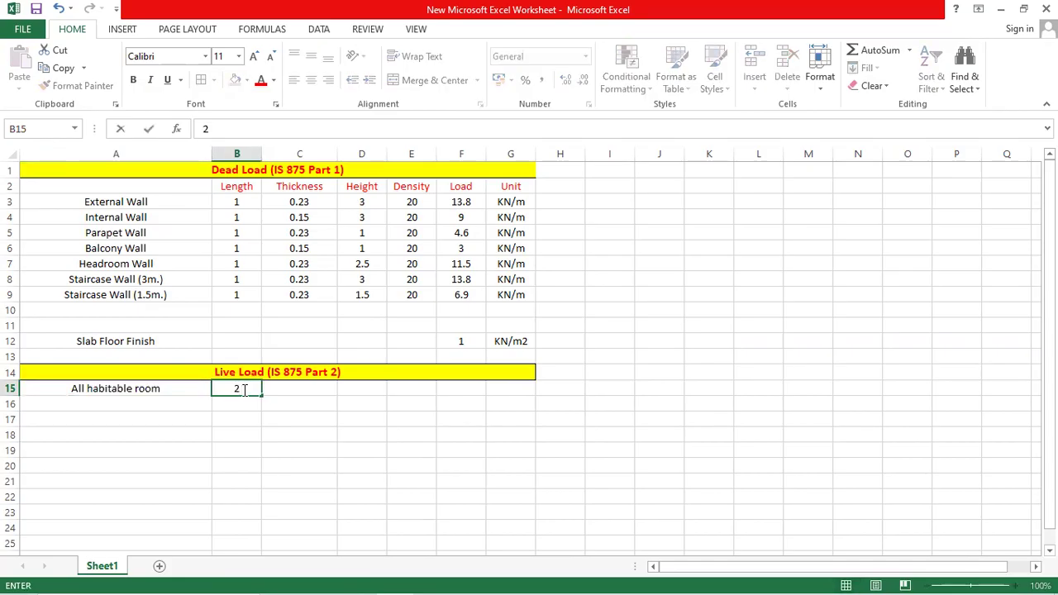
left_click(308, 388)
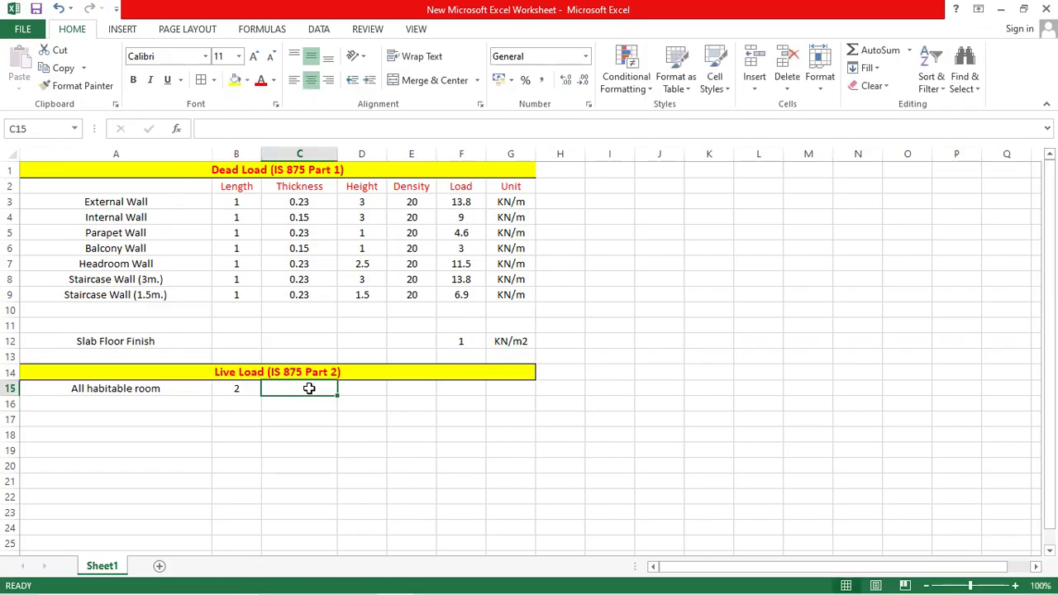
type("Kn/m2")
key("Return")
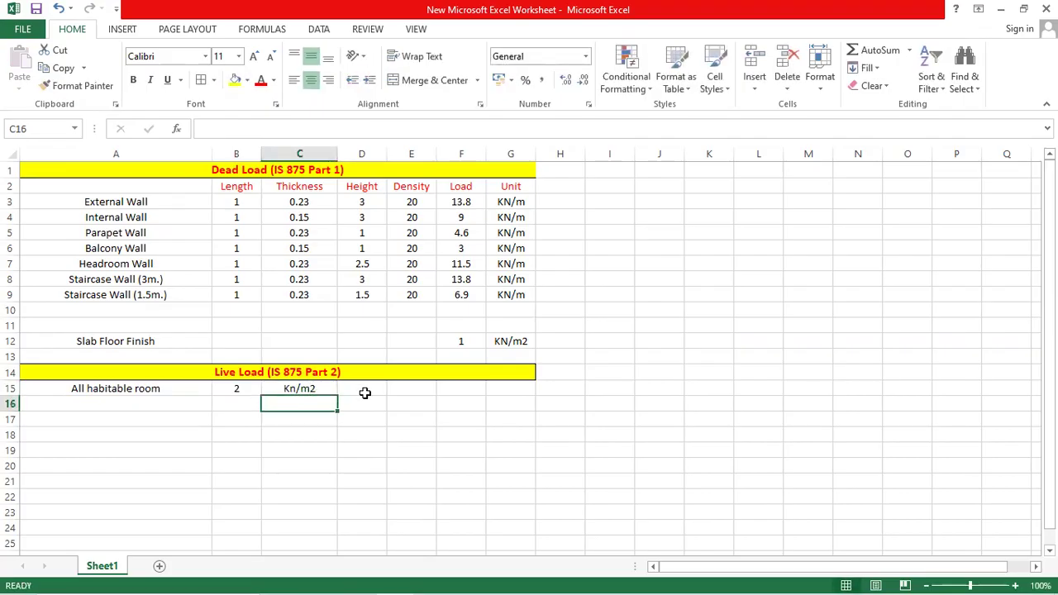
Enter Wc Bath with load 2 in row 16 and fill the unit down from C15 into C16
left_click(138, 410)
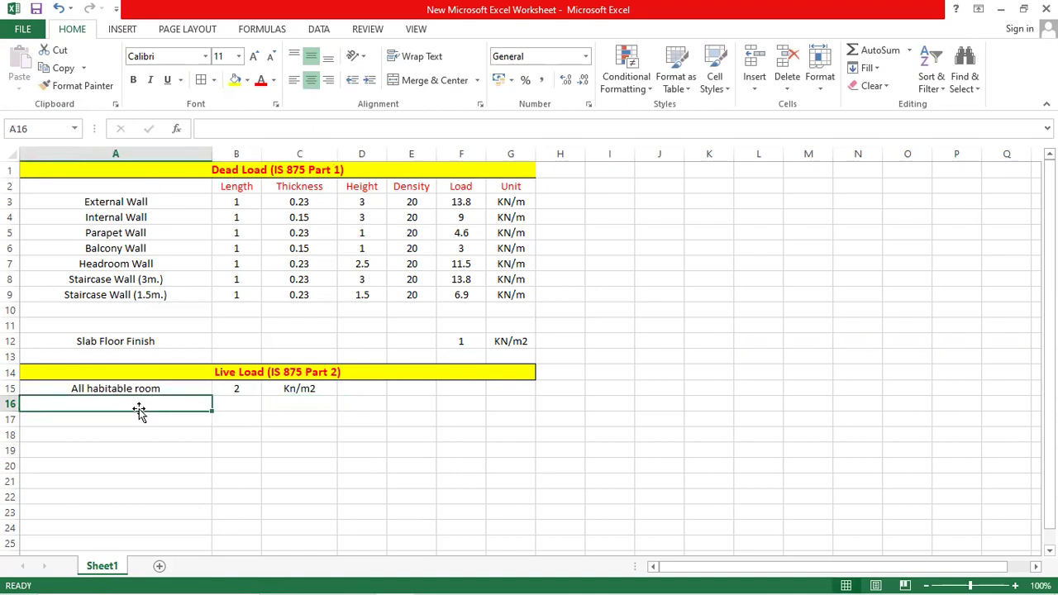
type("Wc Bath")
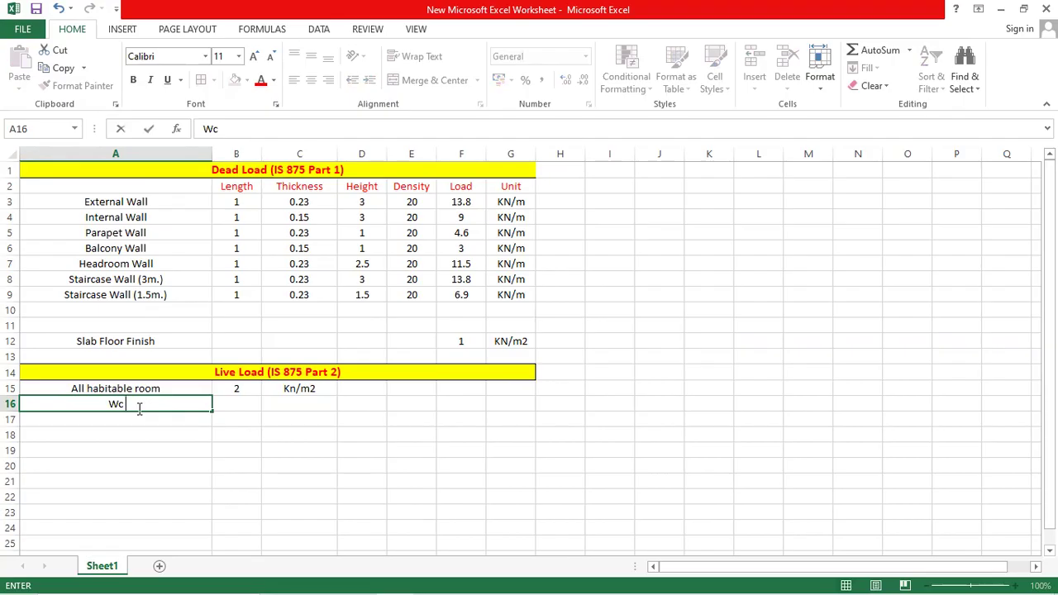
left_click(235, 403)
type("2")
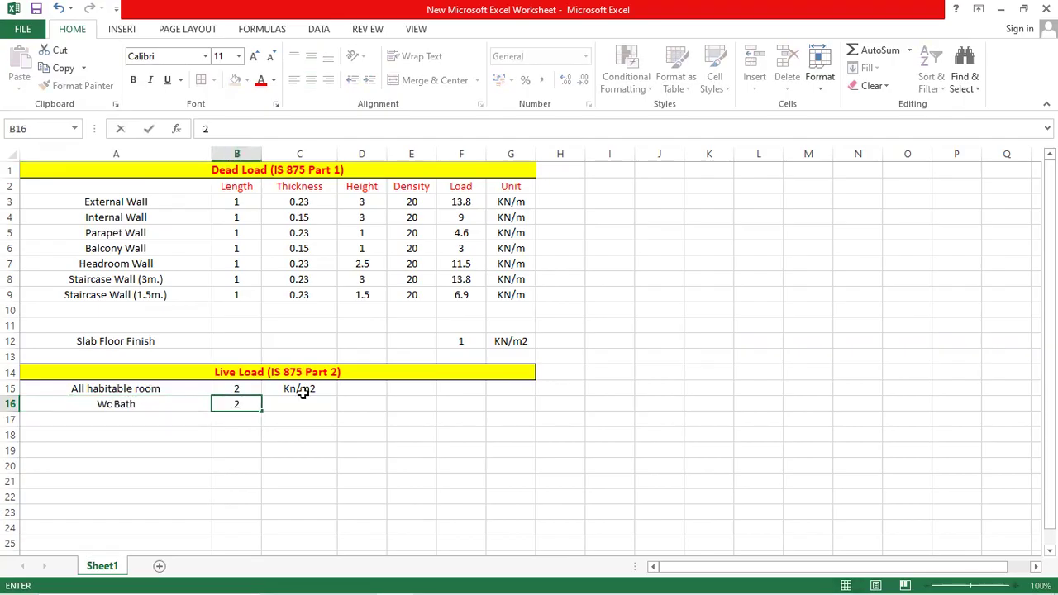
left_click(244, 422)
left_click_drag(337, 396, 339, 411)
left_click(390, 404)
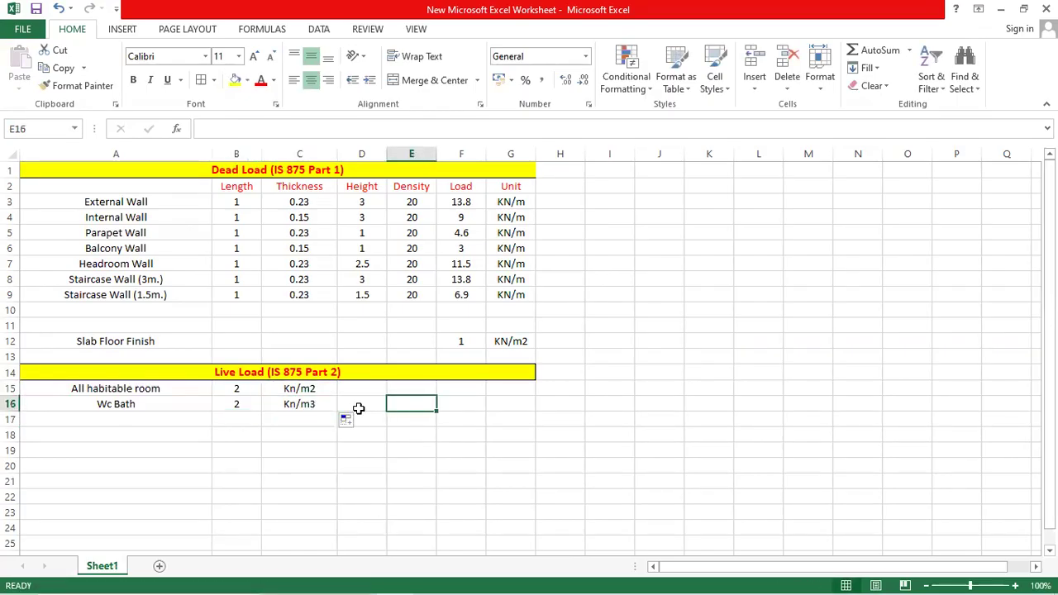
Rewrite the label in A16 as WC/Bath
left_click(115, 405)
left_click(215, 129)
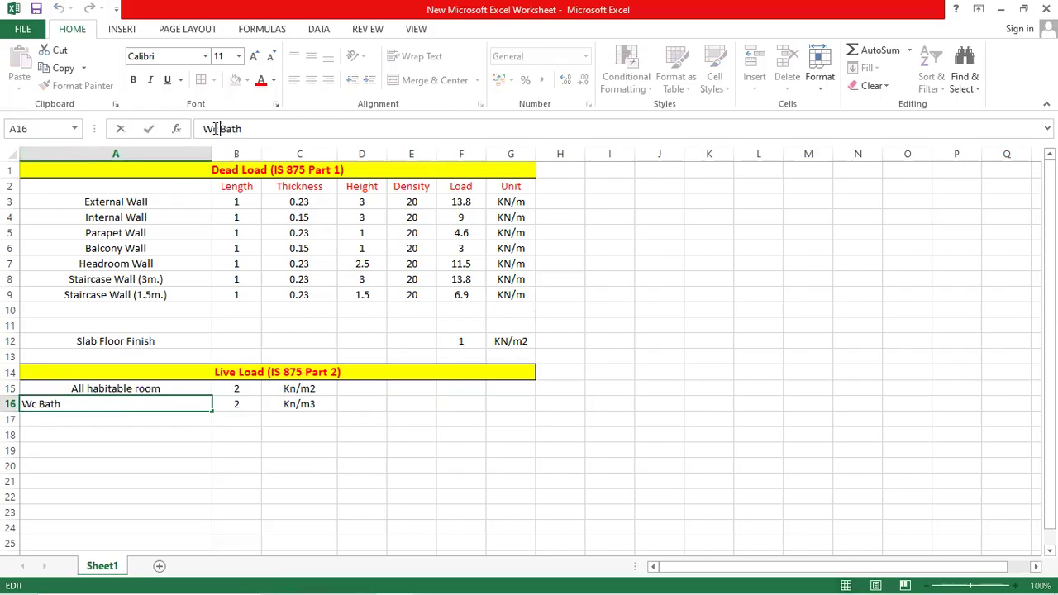
key("BackSpace")
key("Delete")
type("C/")
left_click(298, 433)
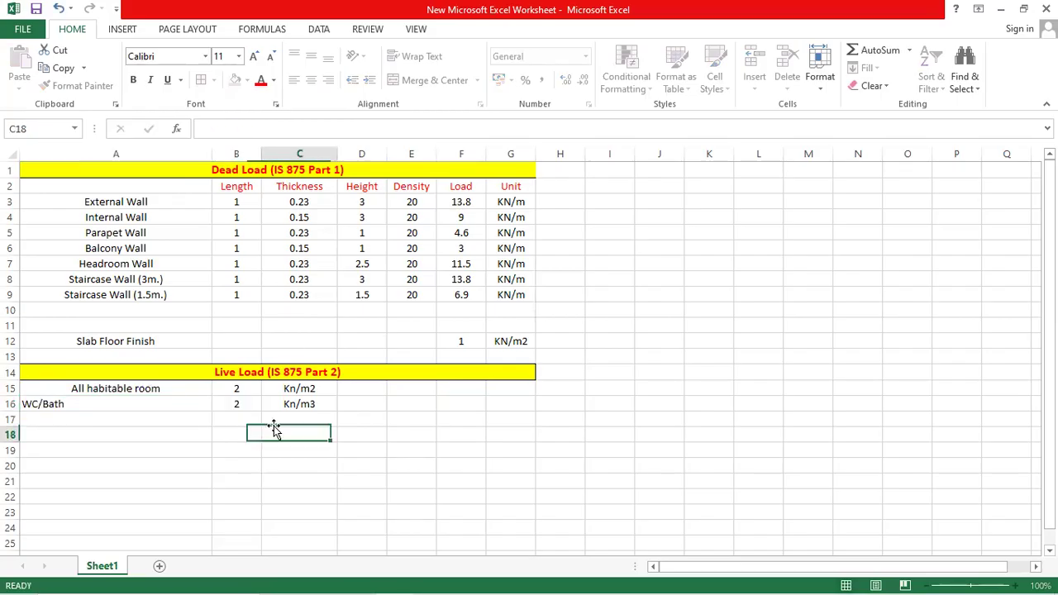
Enter Corridors/Balcony/ Staircase with load 3 in row 17 and fill the unit down from C16 into C17
left_click(171, 425)
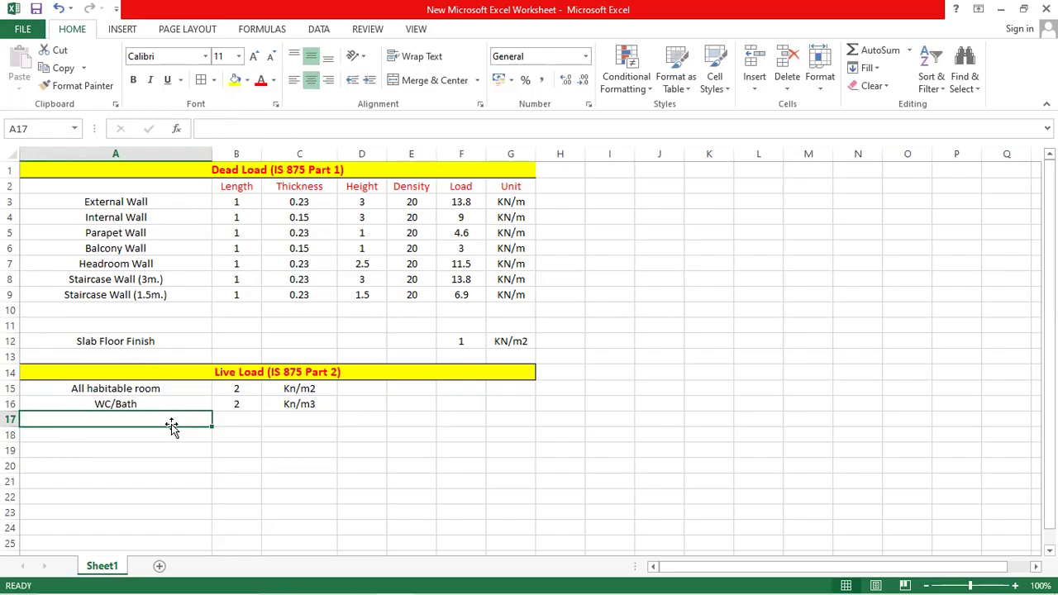
type("C")
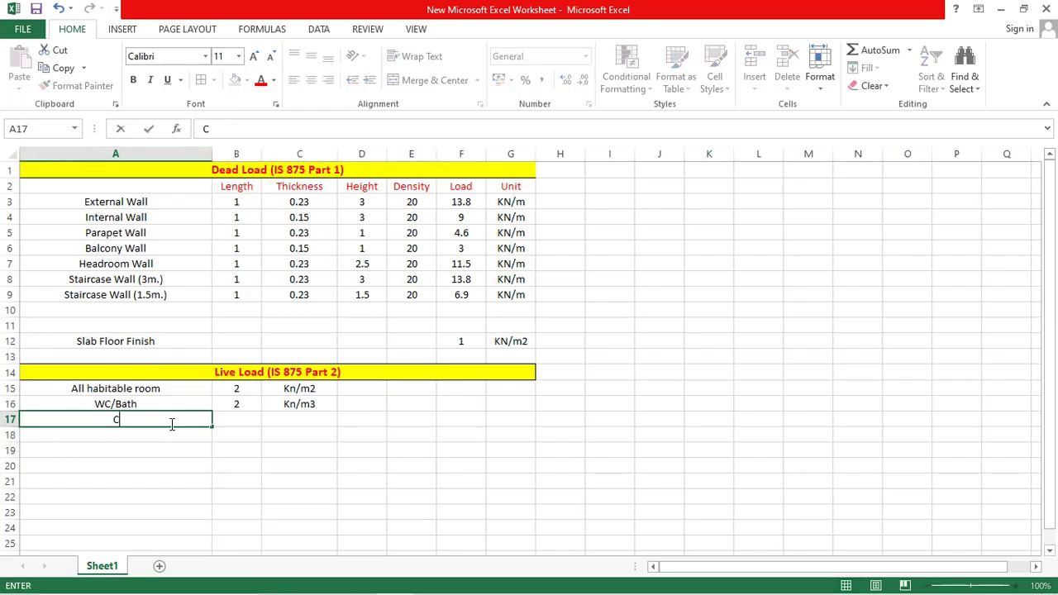
type("orridors/")
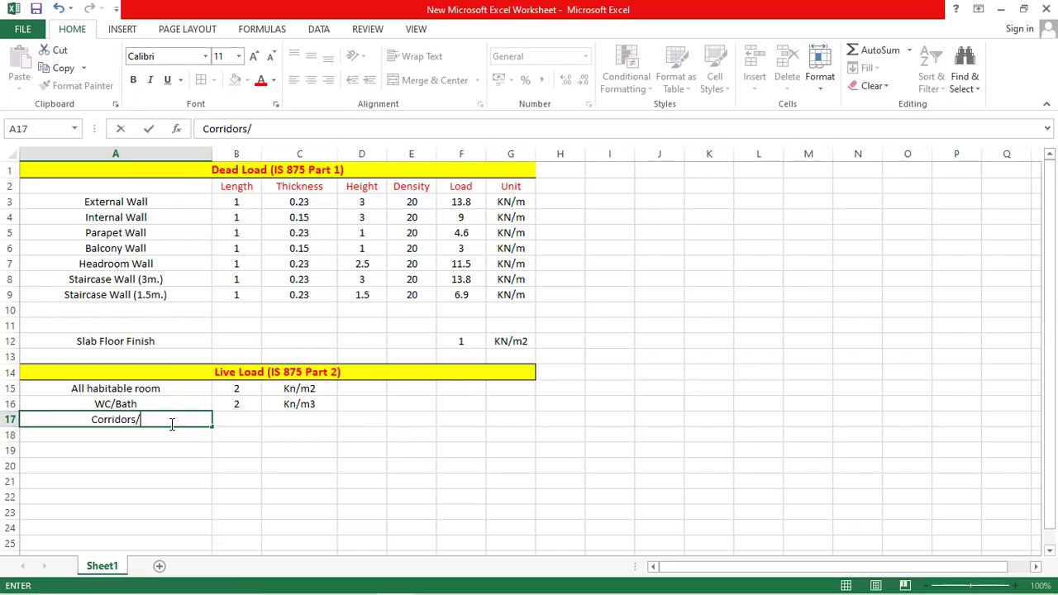
type("Balcon")
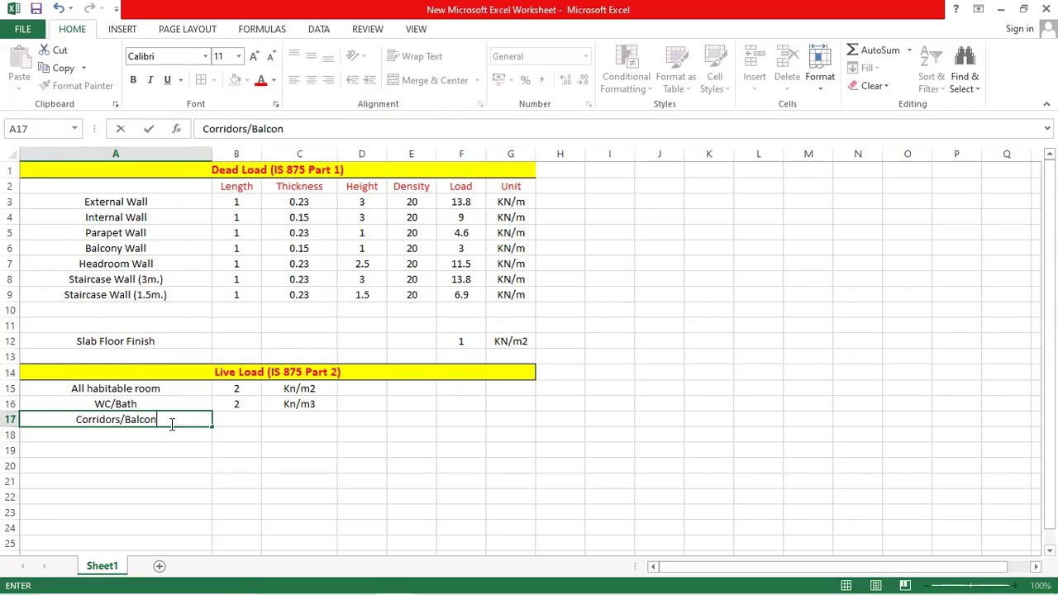
type("y/ Staircase")
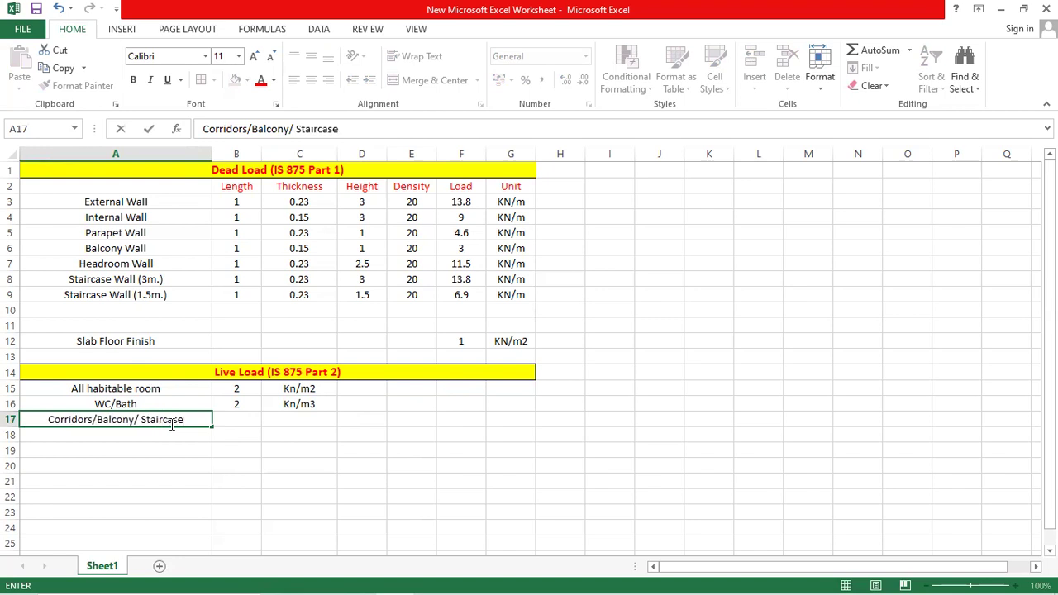
left_click(226, 419)
type("3")
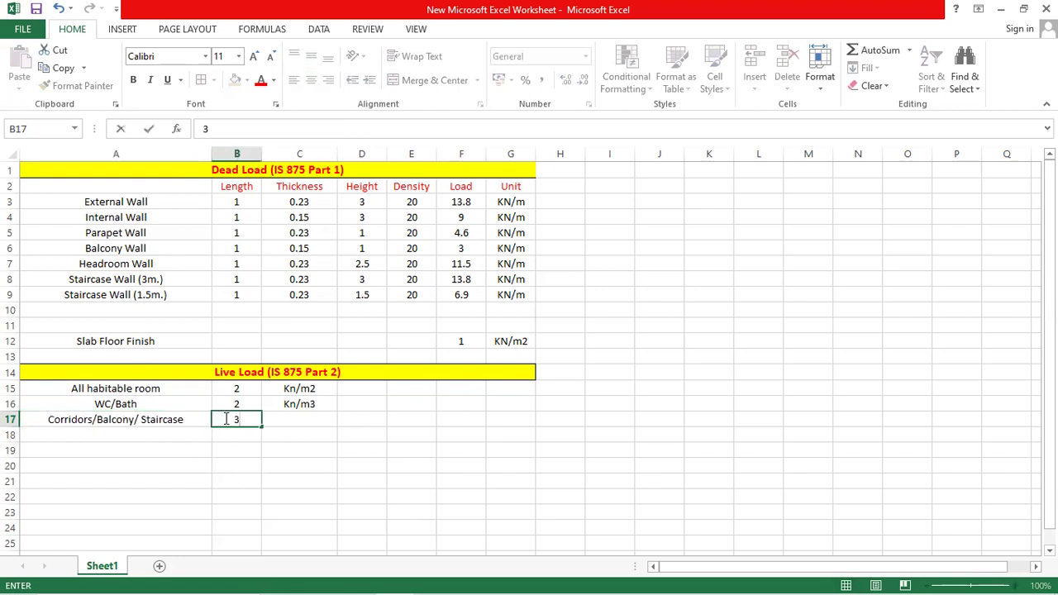
left_click(329, 406)
left_click_drag(341, 424, 345, 431)
Correct the units in C16 and C17 to Kn/m2
left_click(259, 128)
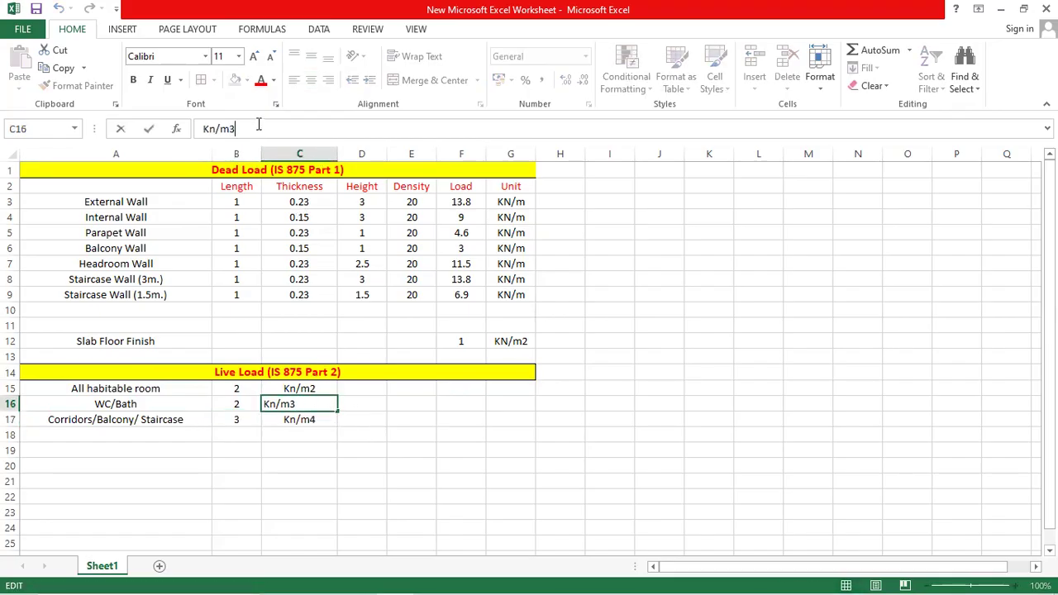
type("2")
key("BackSpace")
key("BackSpace")
type("2")
key("Return")
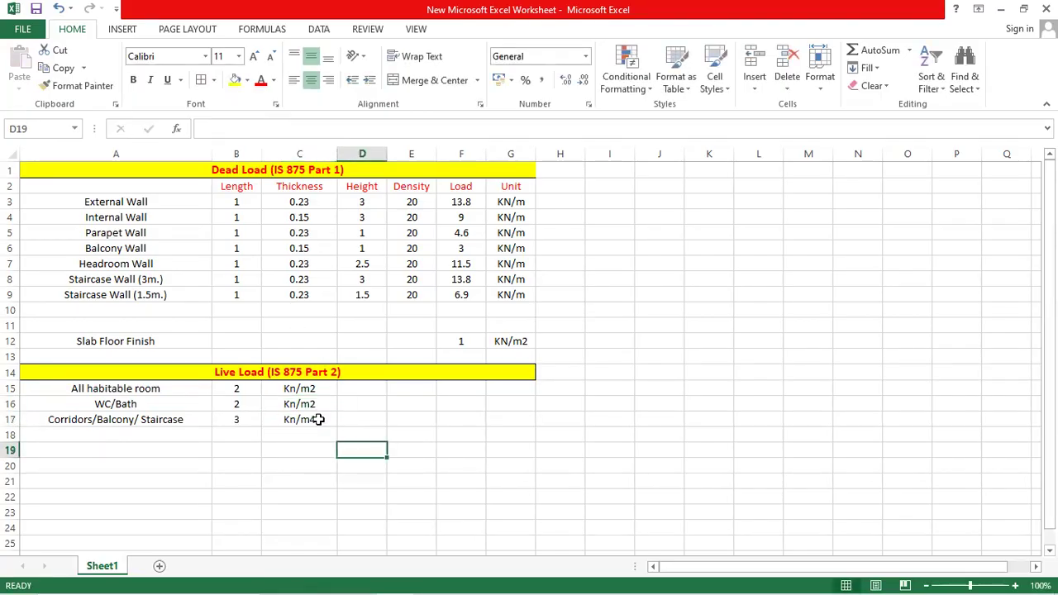
left_click(234, 128)
type("2")
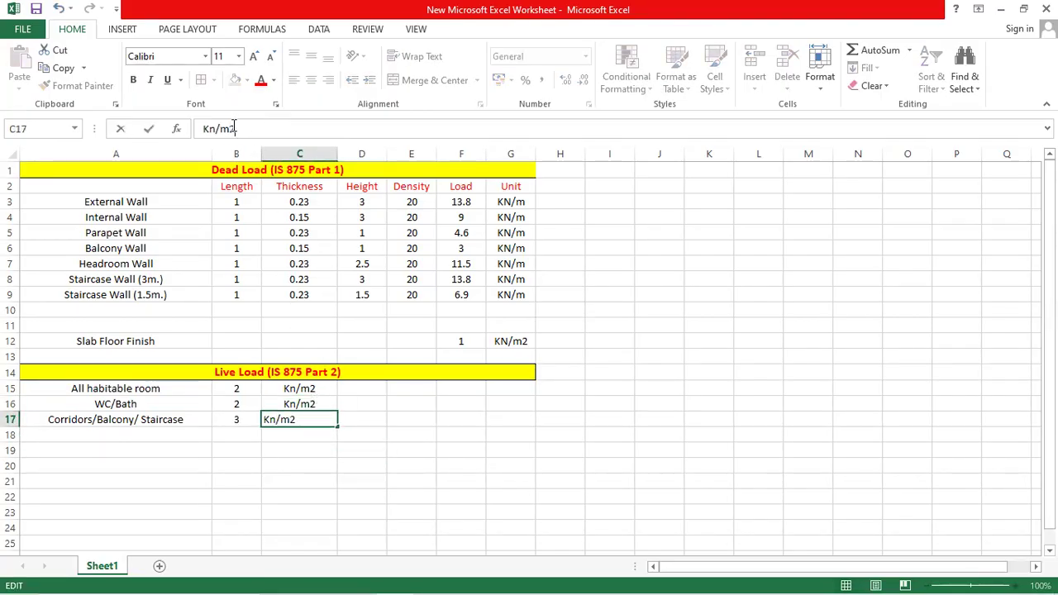
key("Return")
left_click(351, 430)
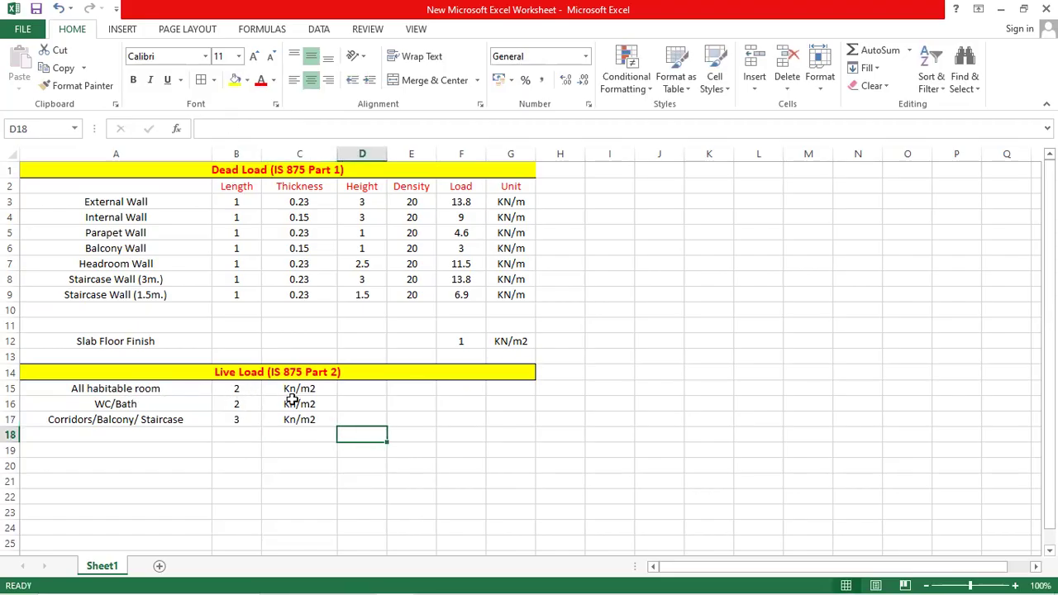
Review the label, load and unit of the WC/Bath and Corridors/Balcony/ Staircase rows
left_click(146, 410)
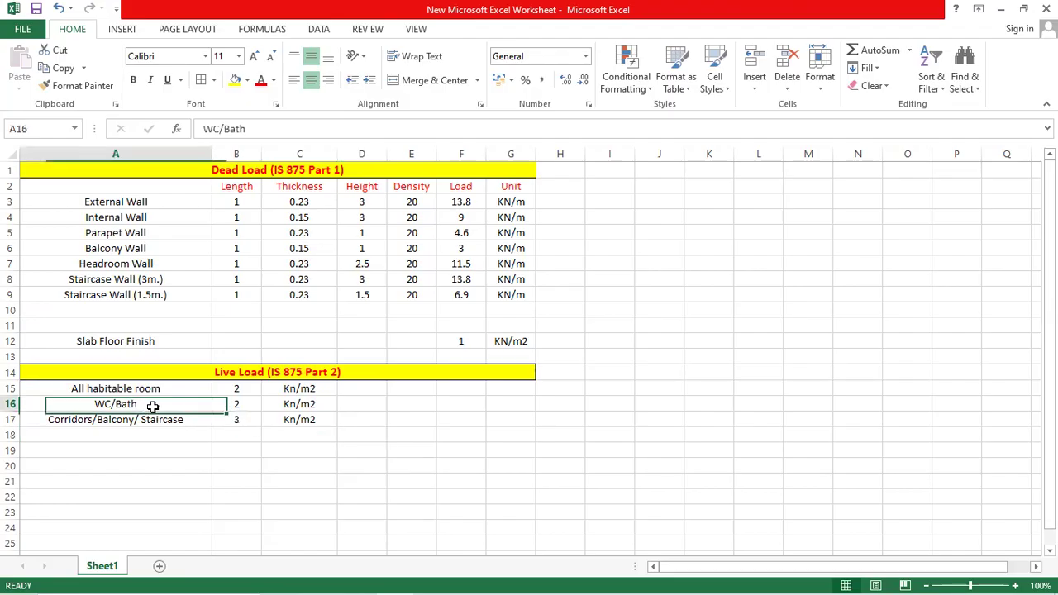
left_click(248, 404)
left_click(305, 404)
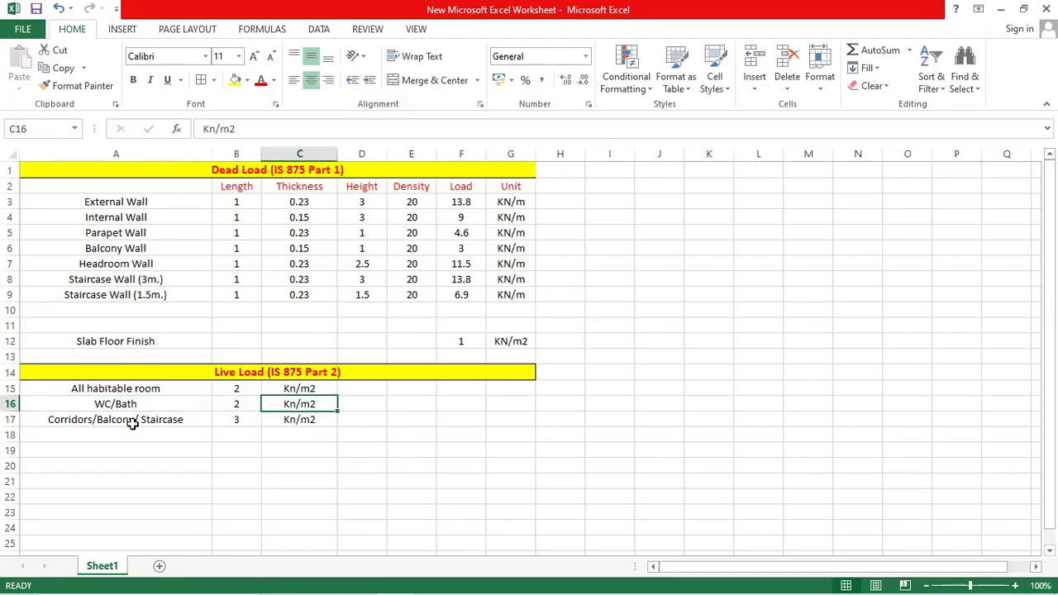
left_click(139, 420)
left_click(241, 422)
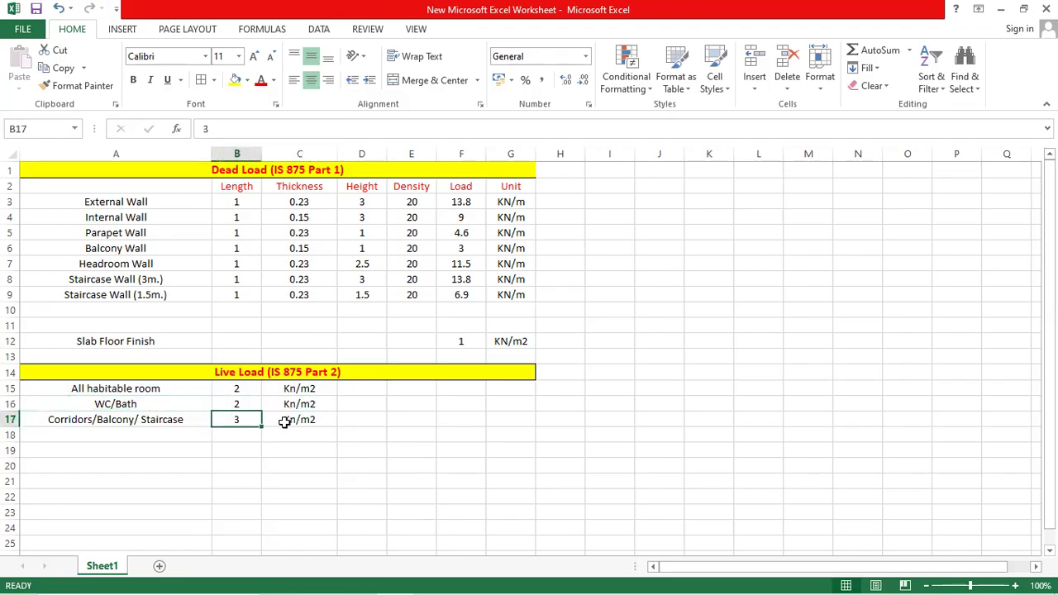
left_click(284, 421)
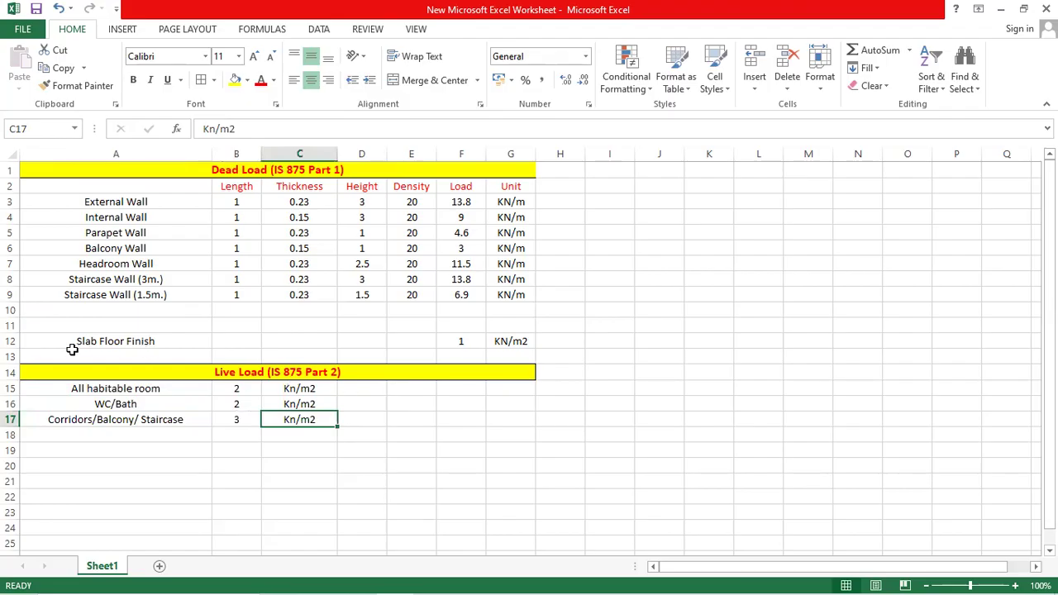
Enter the label Waterproofing Load in WC/ Bath in A11
left_click(145, 328)
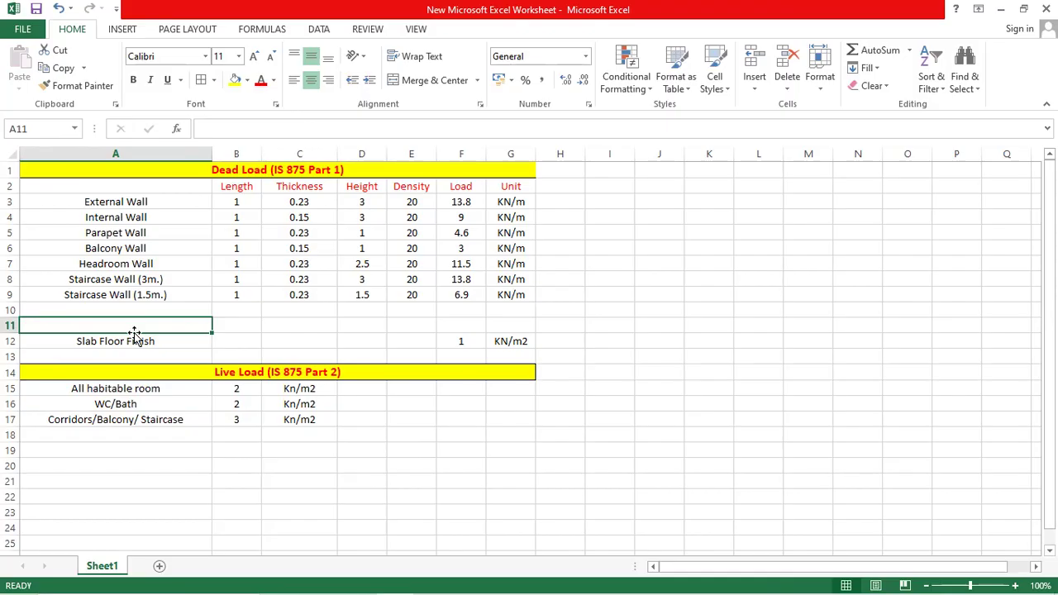
type("Waterproo")
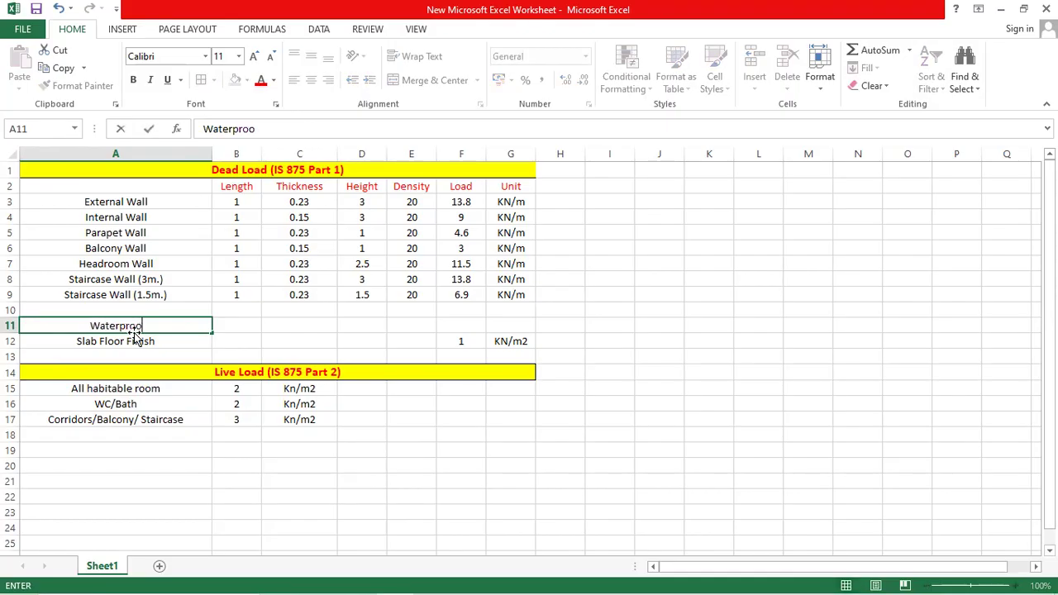
type("fing Load ")
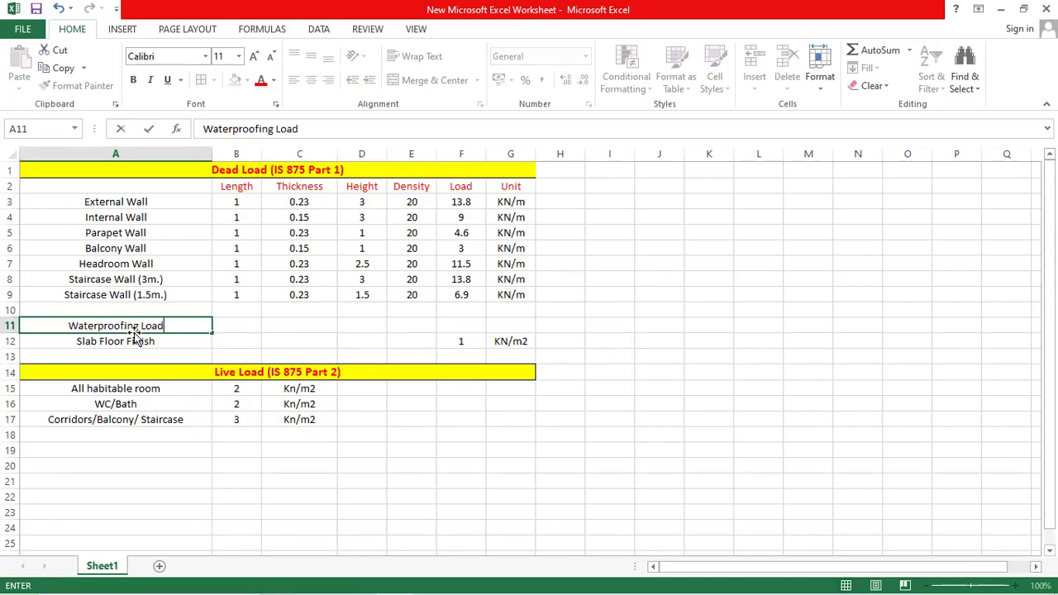
type("in")
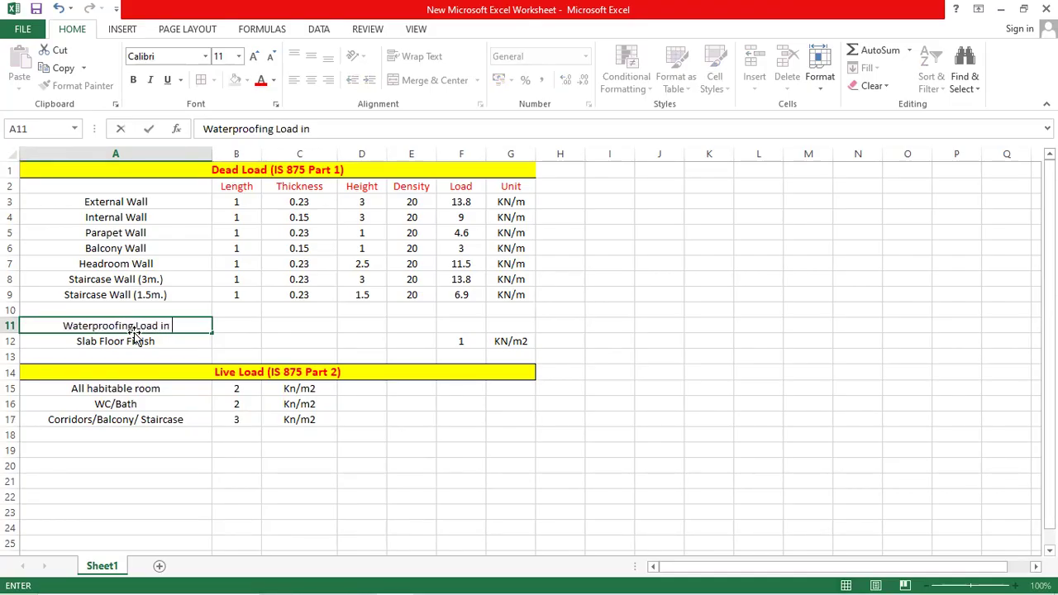
type(" WC/")
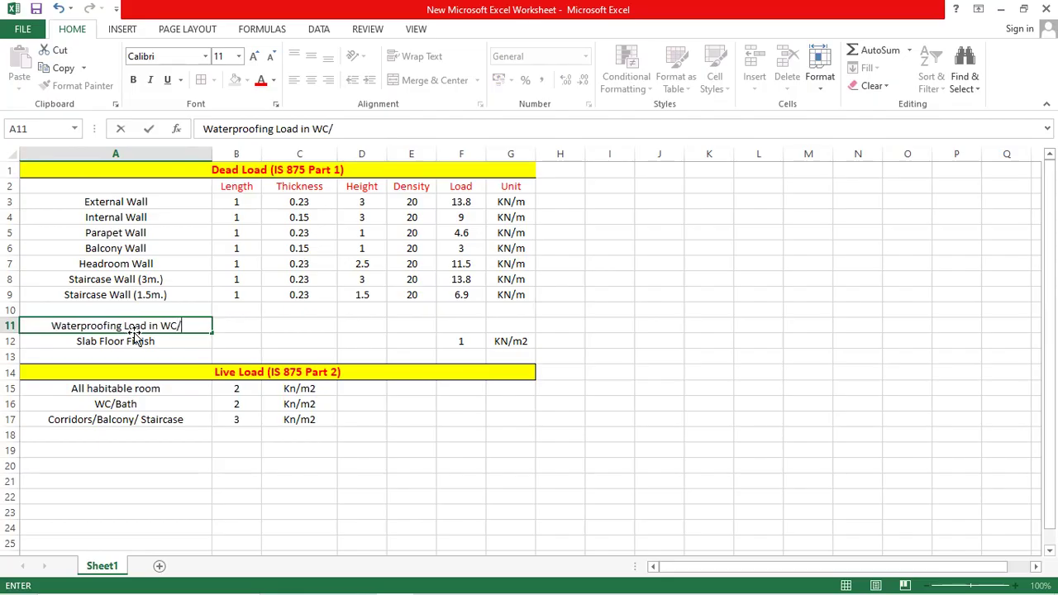
type(" Bath")
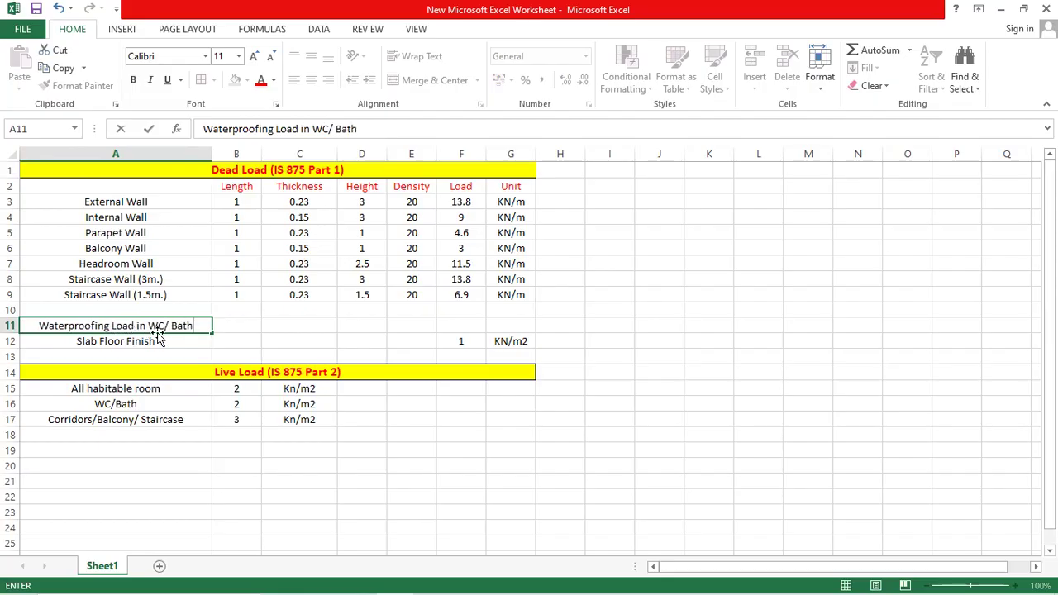
left_click(225, 322)
left_click(448, 324)
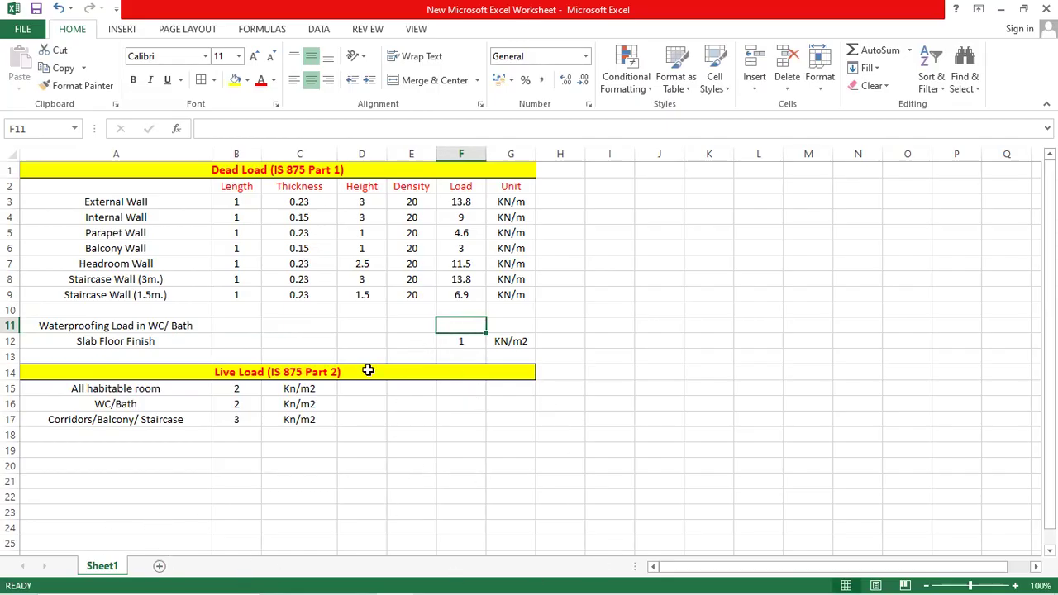
Enter length 1 and thickness 0.25 for the waterproofing load in row 11
left_click(240, 324)
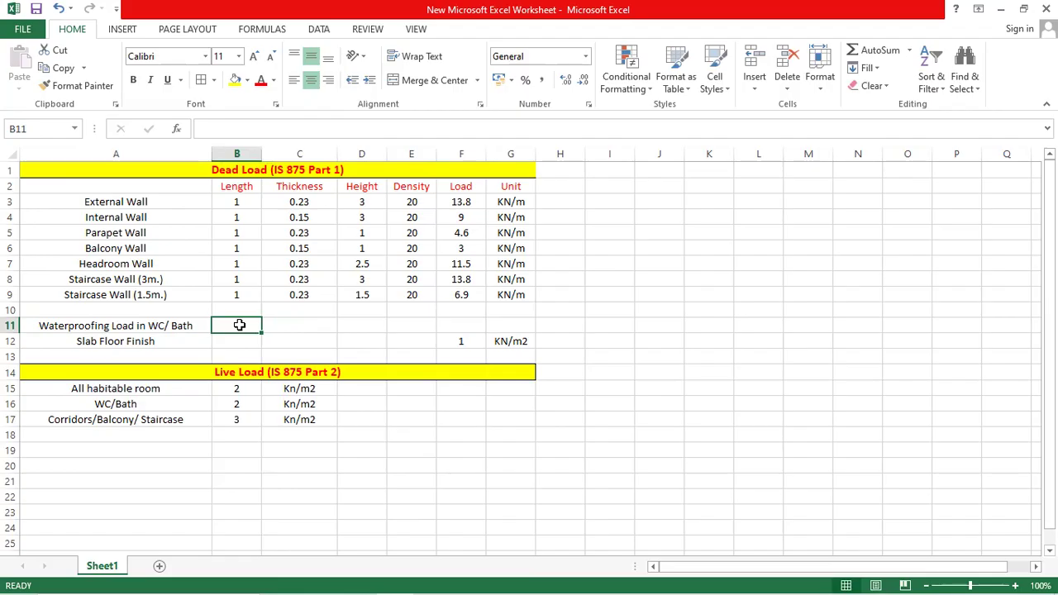
key("Tab")
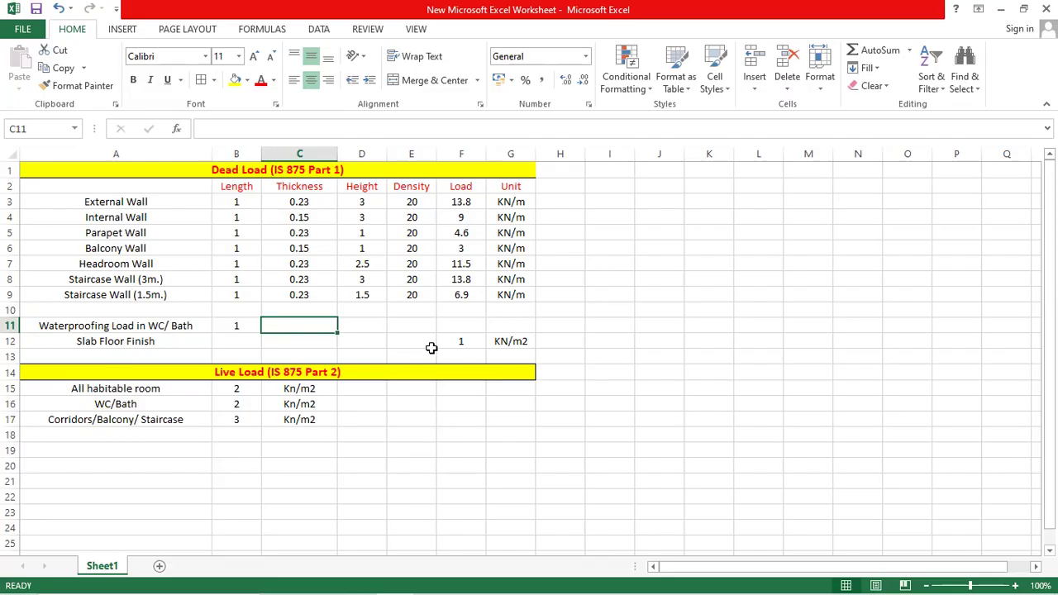
type(".25")
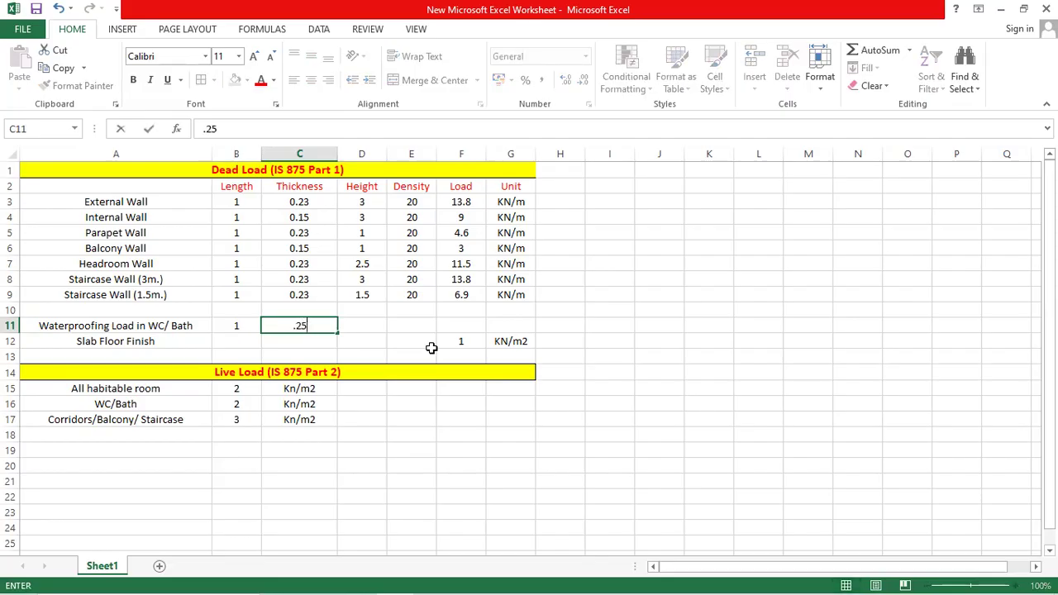
key("Tab")
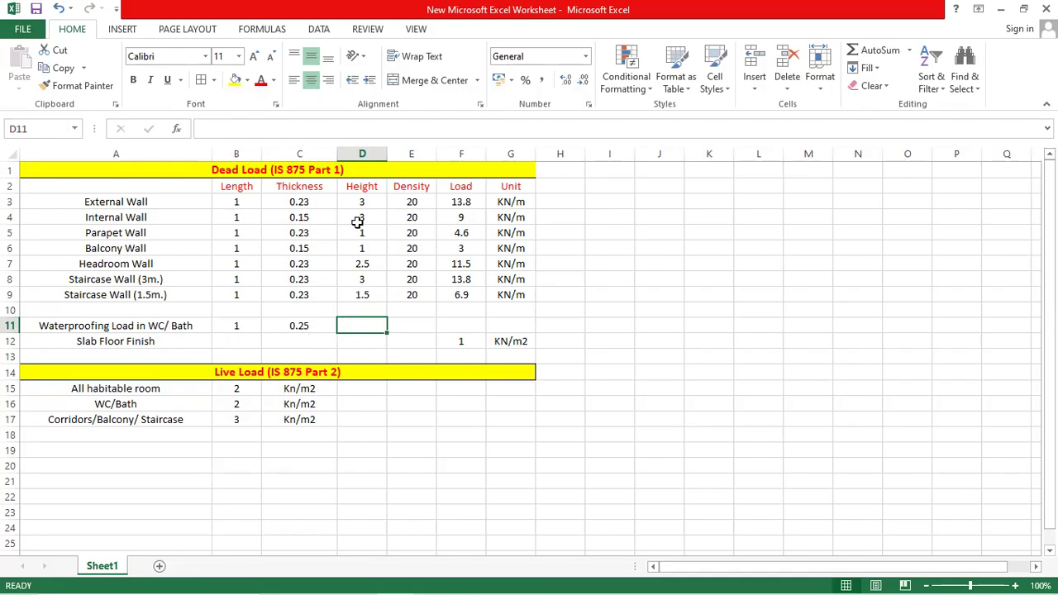
Extend the Height header in D2 to Height/ Width and wrap its text within the cell
left_click(364, 186)
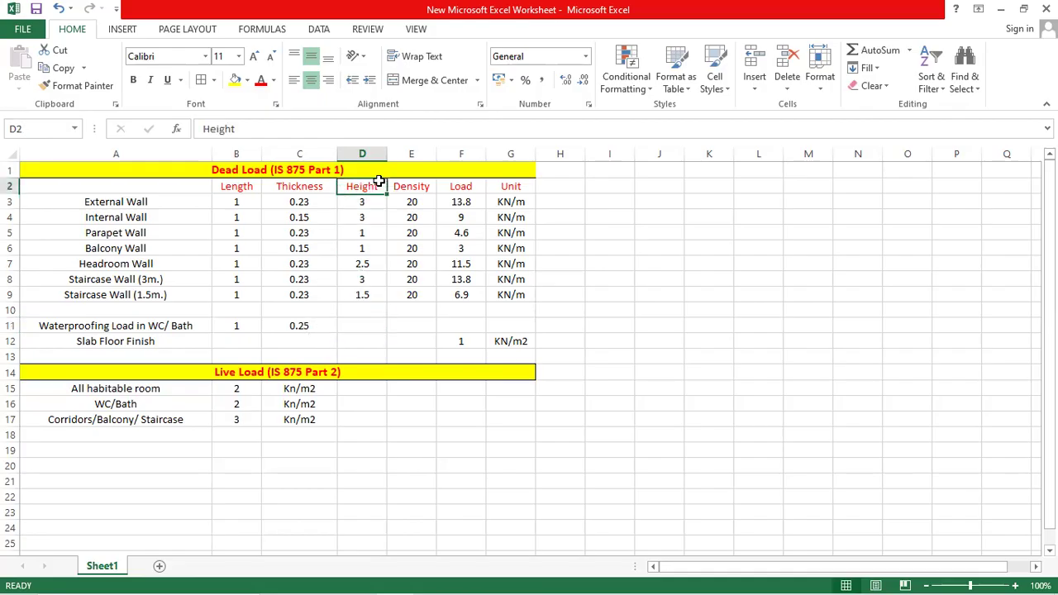
left_click(263, 132)
type("/ Width")
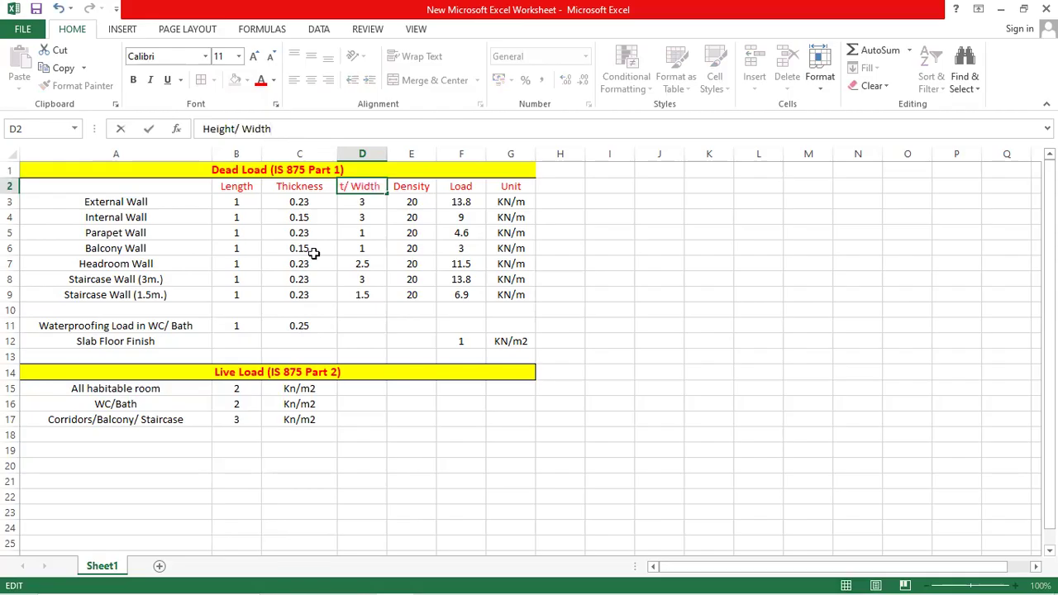
left_click(368, 338)
left_click(370, 184)
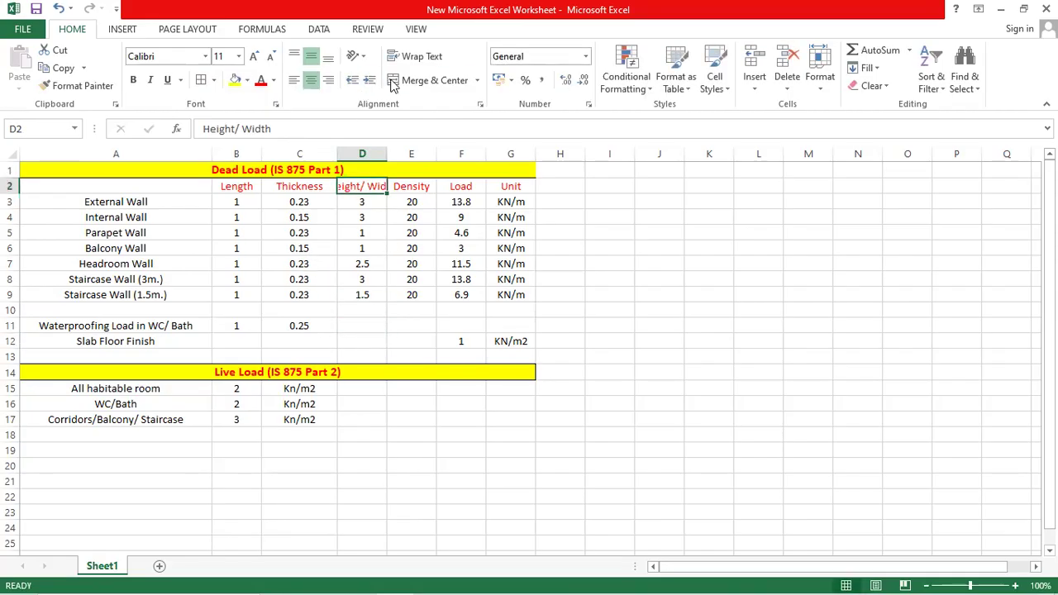
left_click(421, 55)
left_click(597, 219)
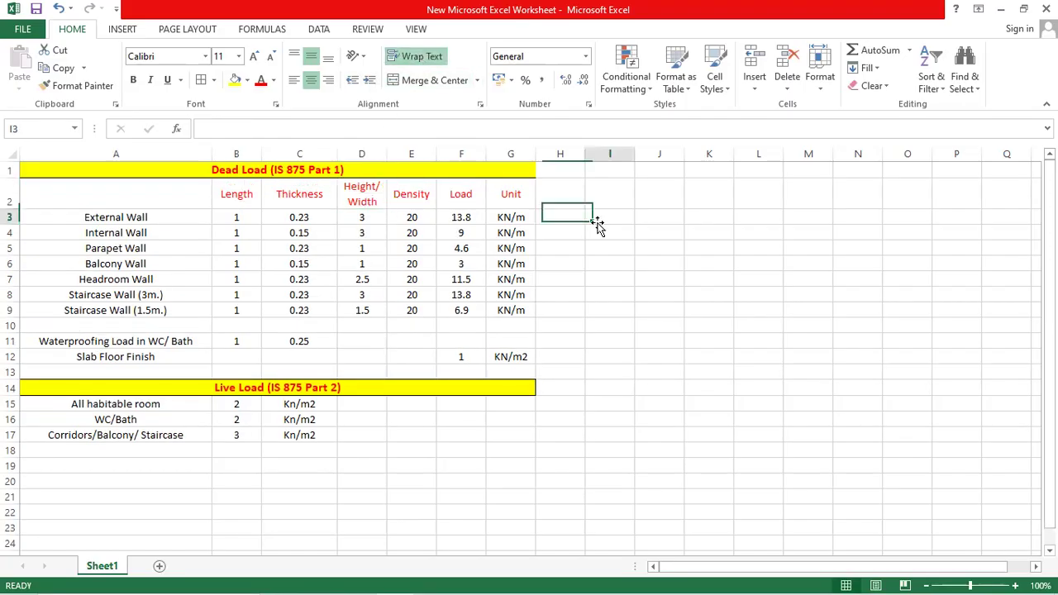
Enter height/width 1 and density 20 for the waterproofing load in D11 and E11
left_click(371, 201)
left_click(362, 353)
left_click(370, 339)
type("1")
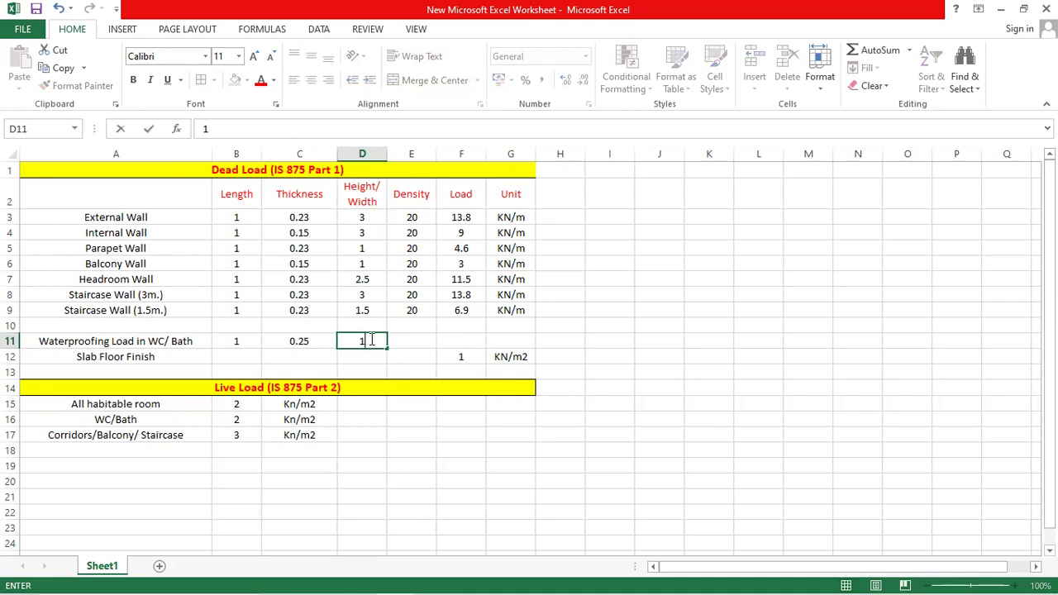
left_click(419, 341)
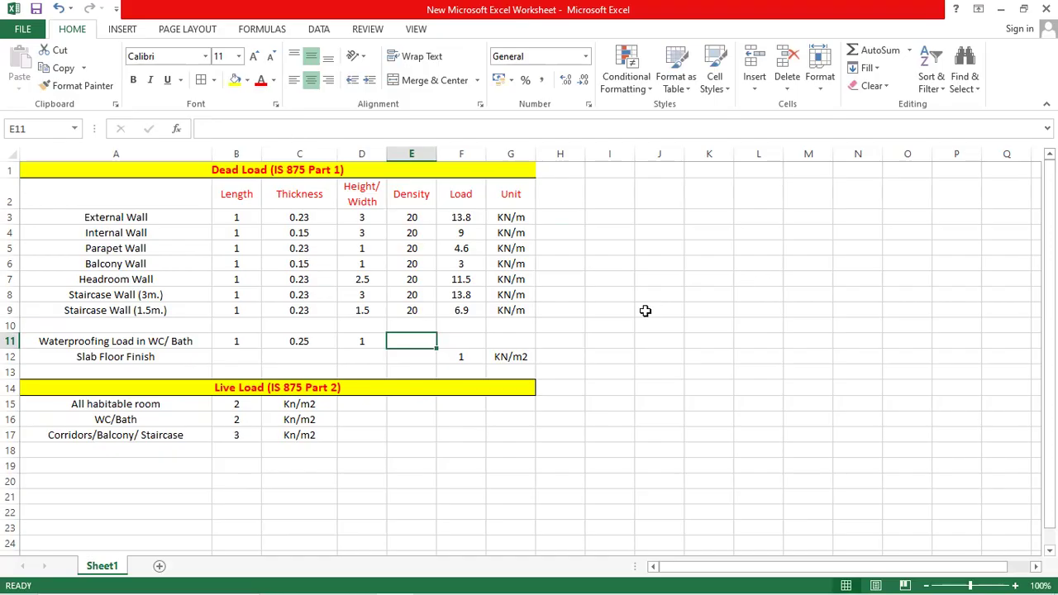
type("20")
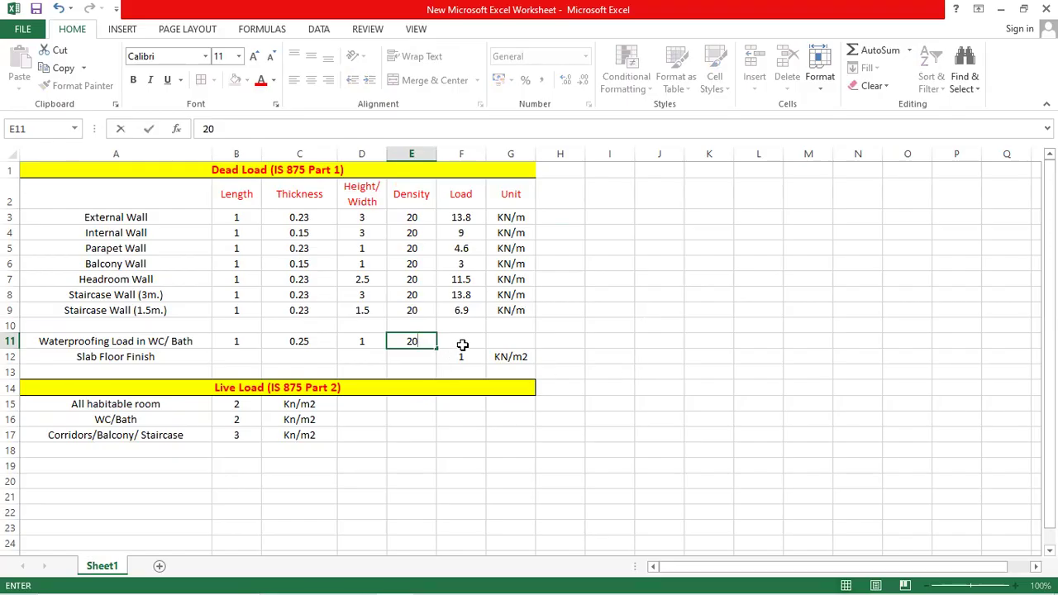
left_click(471, 341)
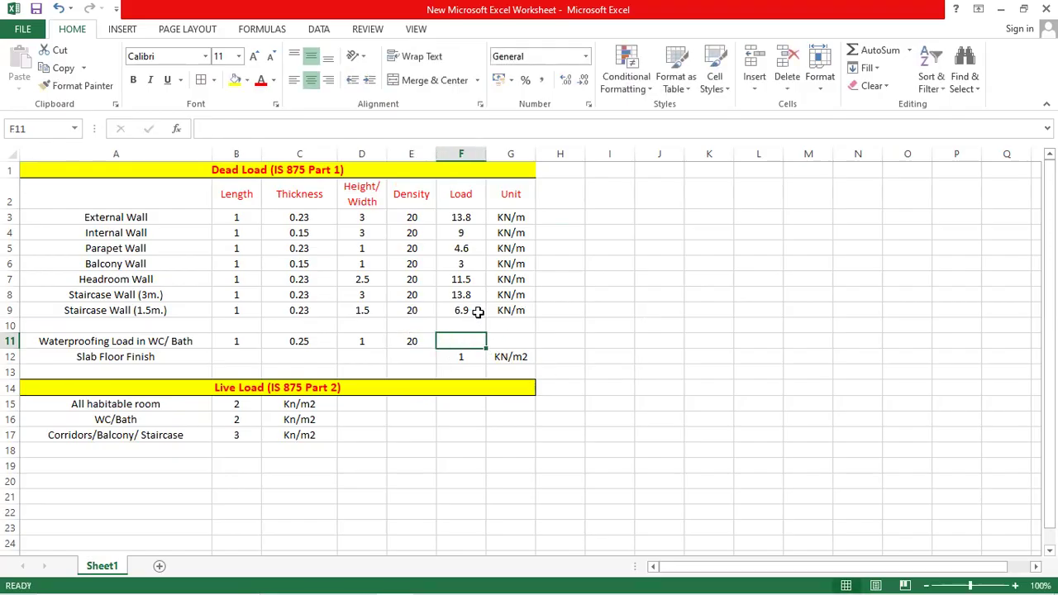
Fill the load formula from F9 down to F11 and clear the copy left in F10
left_click(478, 311)
left_click_drag(486, 318, 486, 347)
left_click(473, 325)
key("Delete")
left_click(500, 335)
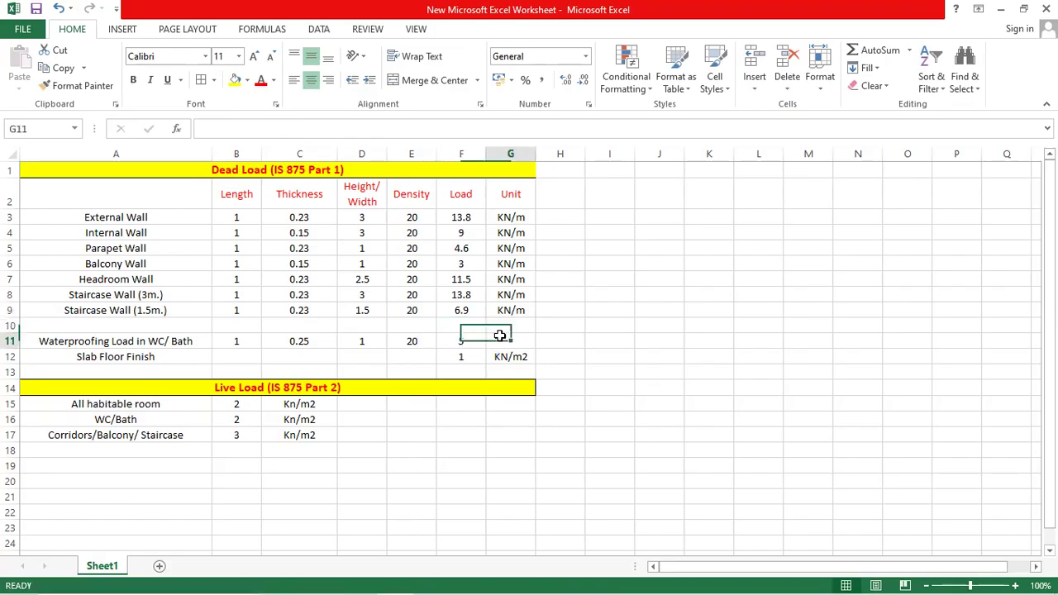
Fill the unit from G12 up into G11 and correct it to KN/m2
left_click(516, 355)
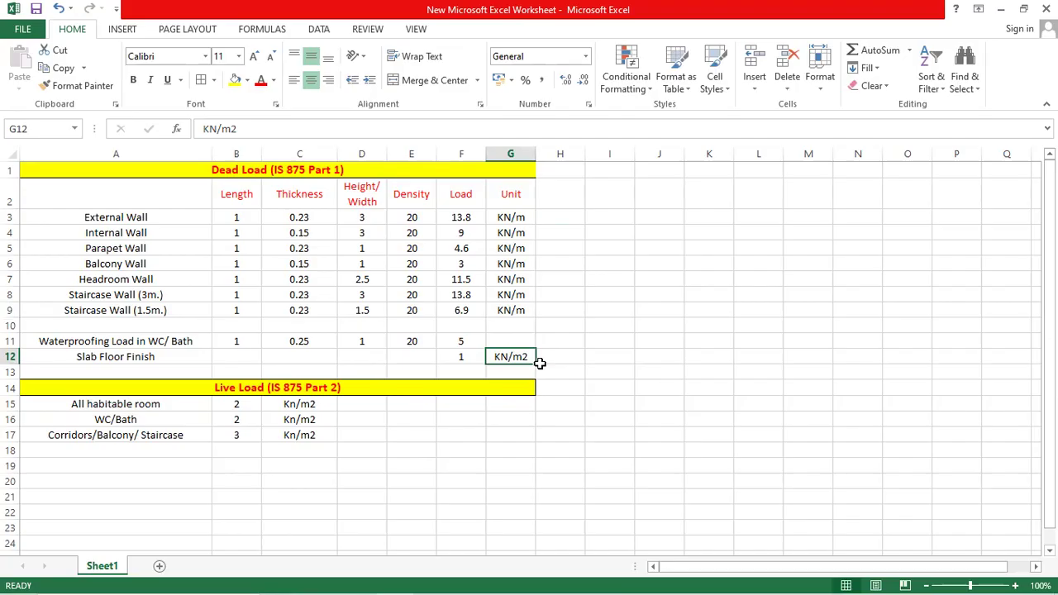
left_click_drag(536, 364, 543, 326)
left_click(244, 128)
key("BackSpace")
type("2")
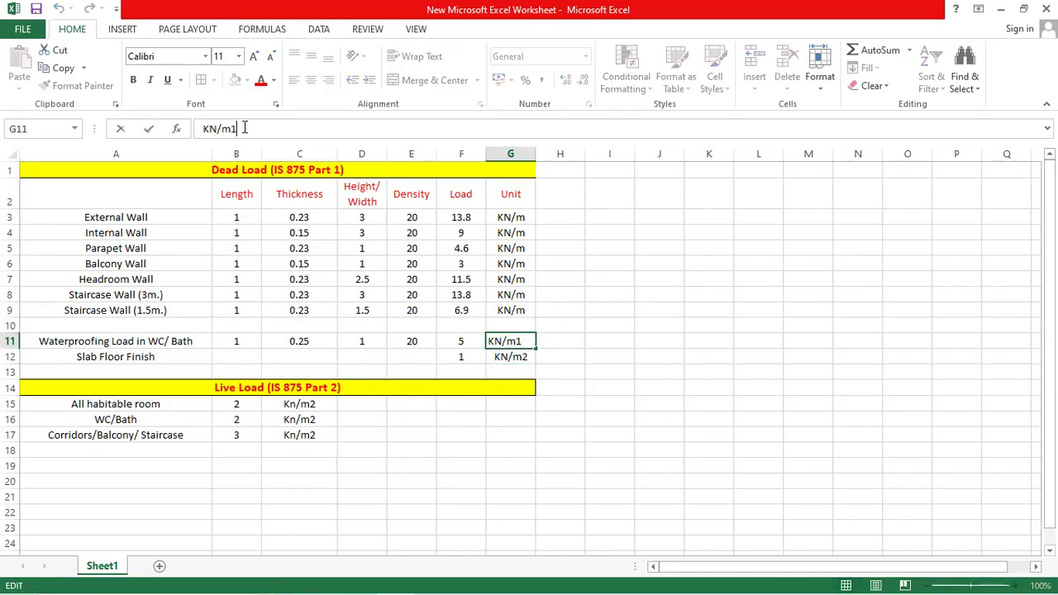
key("Return")
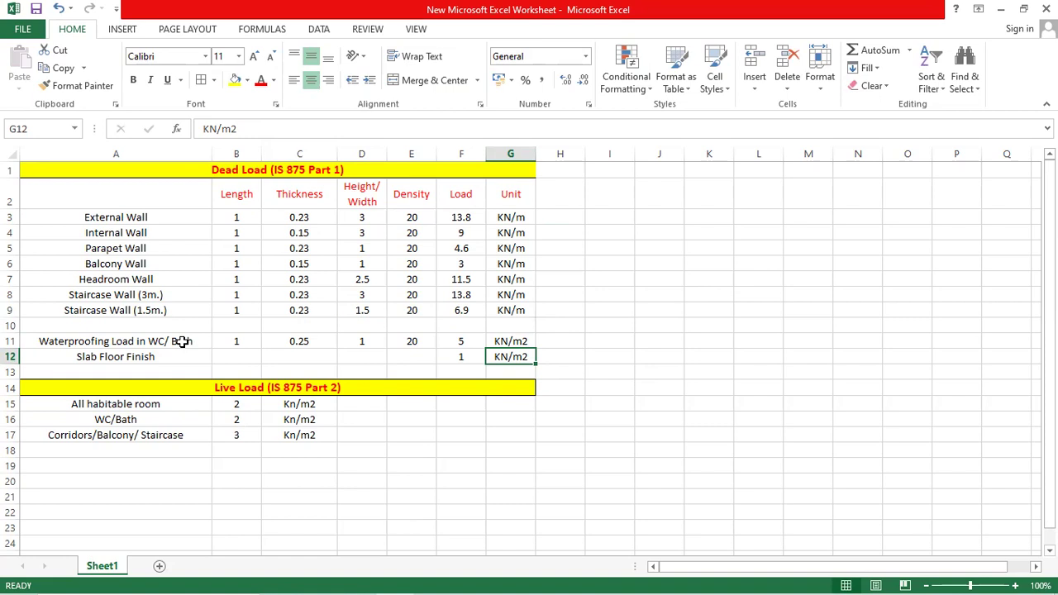
Insert a blank row at row 13 above the Live Load table and another at row 10
right_click(10, 373)
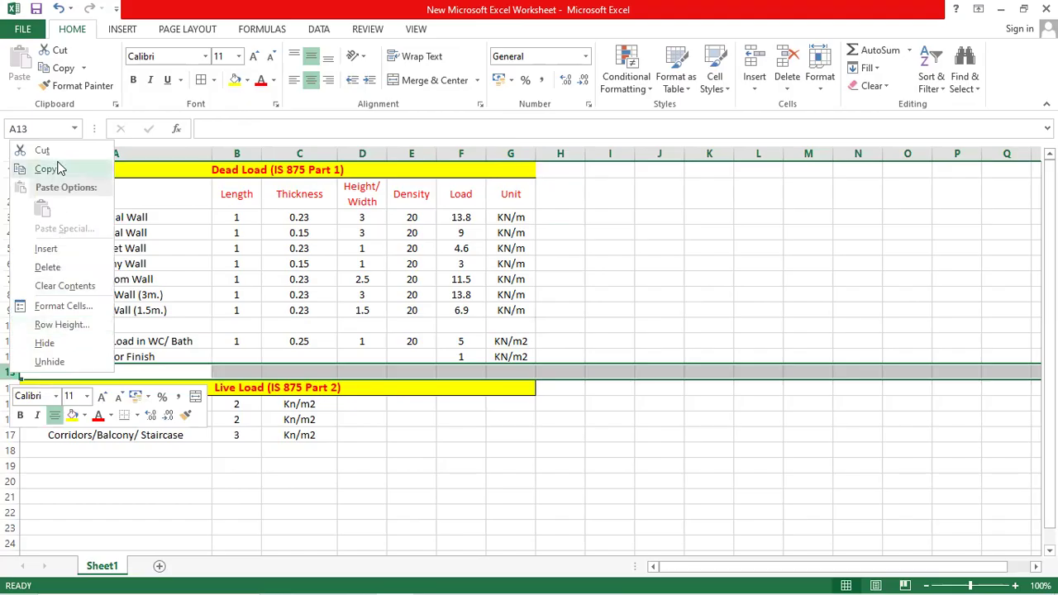
left_click(46, 248)
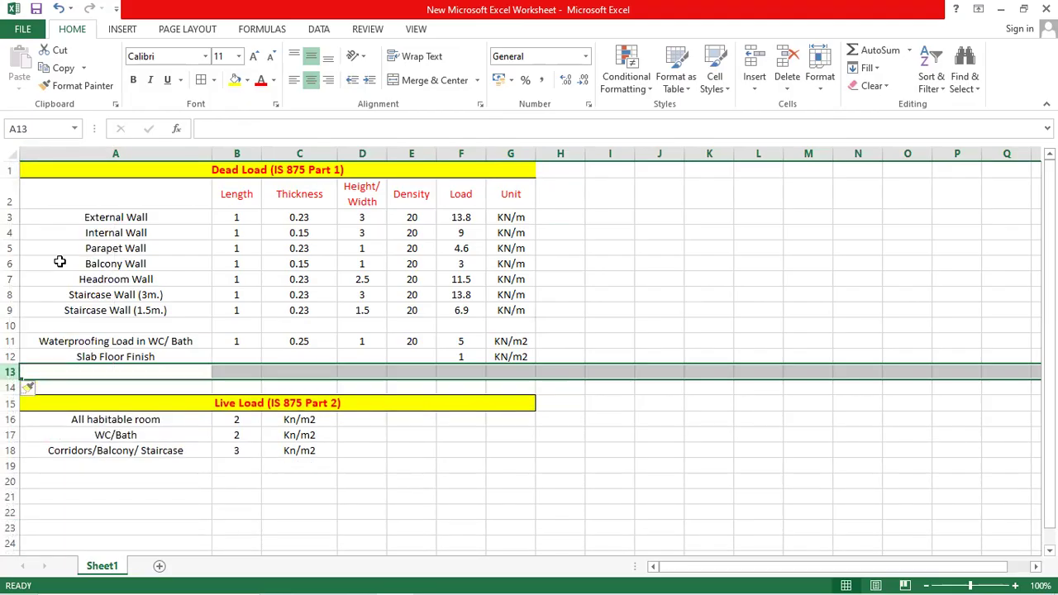
left_click(161, 371)
left_click_drag(141, 342, 507, 342)
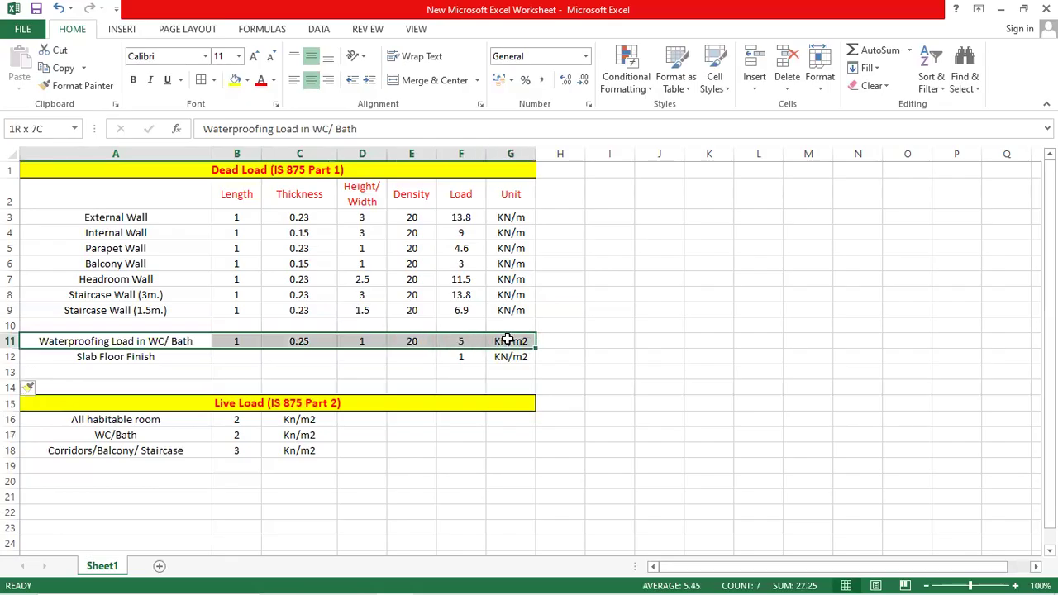
right_click(12, 325)
left_click(57, 426)
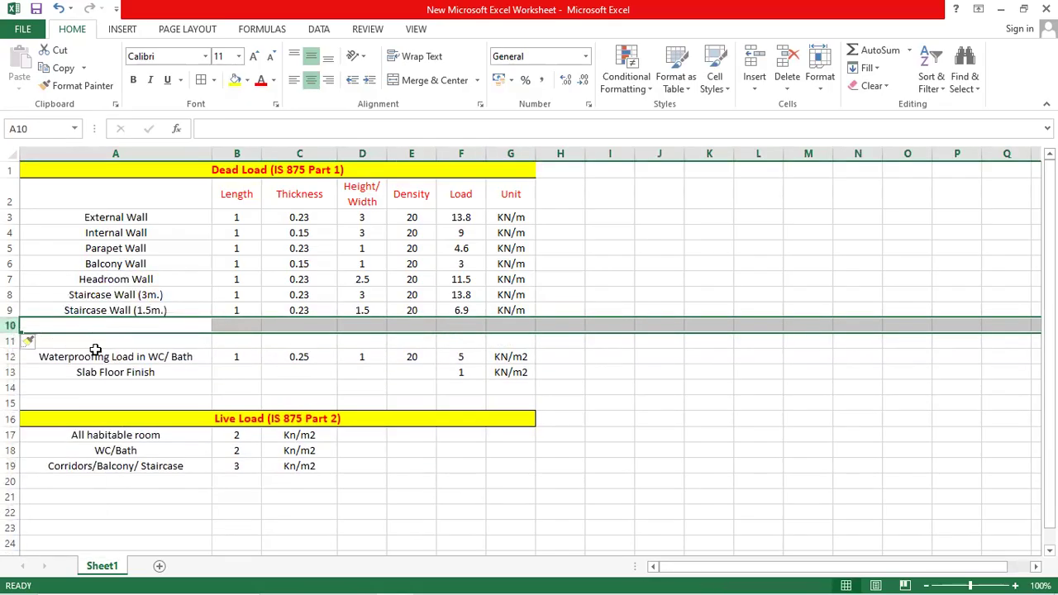
Copy the waterproofing load entry in A12:G12 and paste it into row 11
left_click(104, 344)
left_click(118, 359)
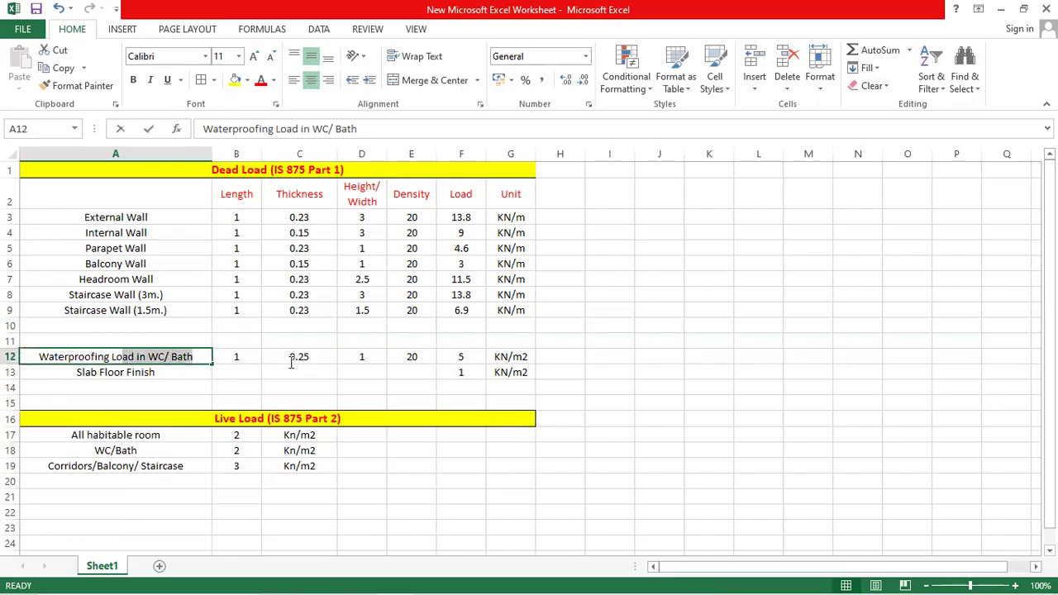
left_click(328, 396)
left_click_drag(152, 357, 507, 356)
right_click(507, 357)
left_click(546, 78)
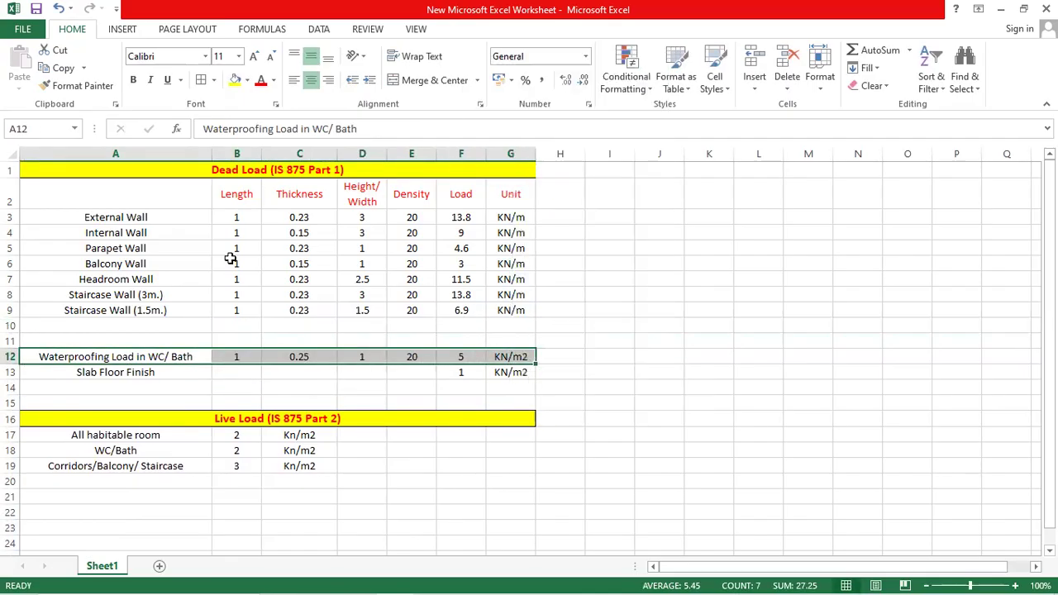
right_click(173, 341)
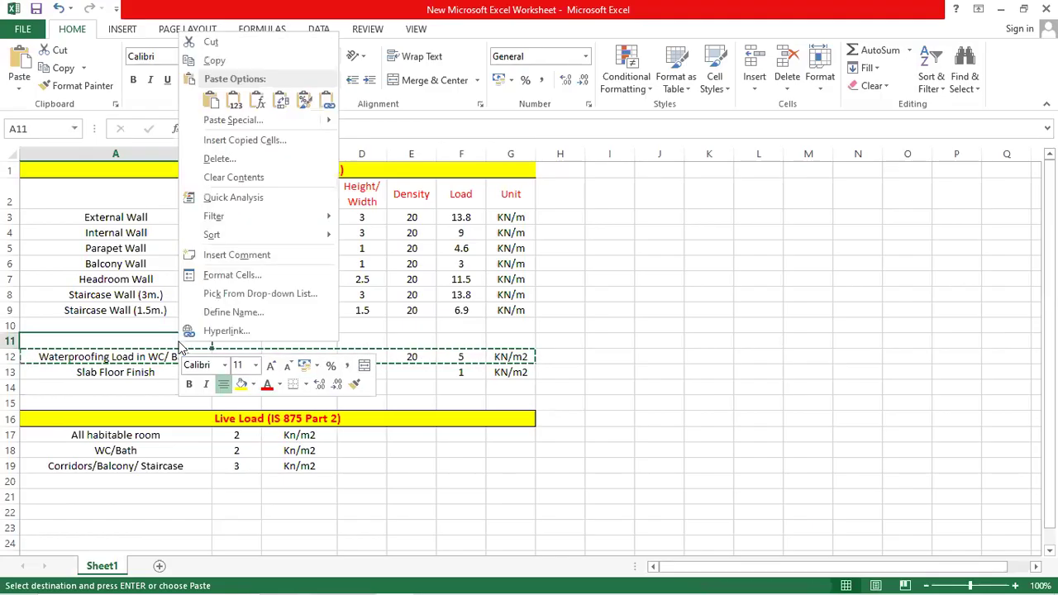
left_click(211, 102)
left_click(251, 340)
key("Escape")
Set the thickness of the waterproofing load in C11 to 0.15 and check its load formula in F11
left_click(320, 346)
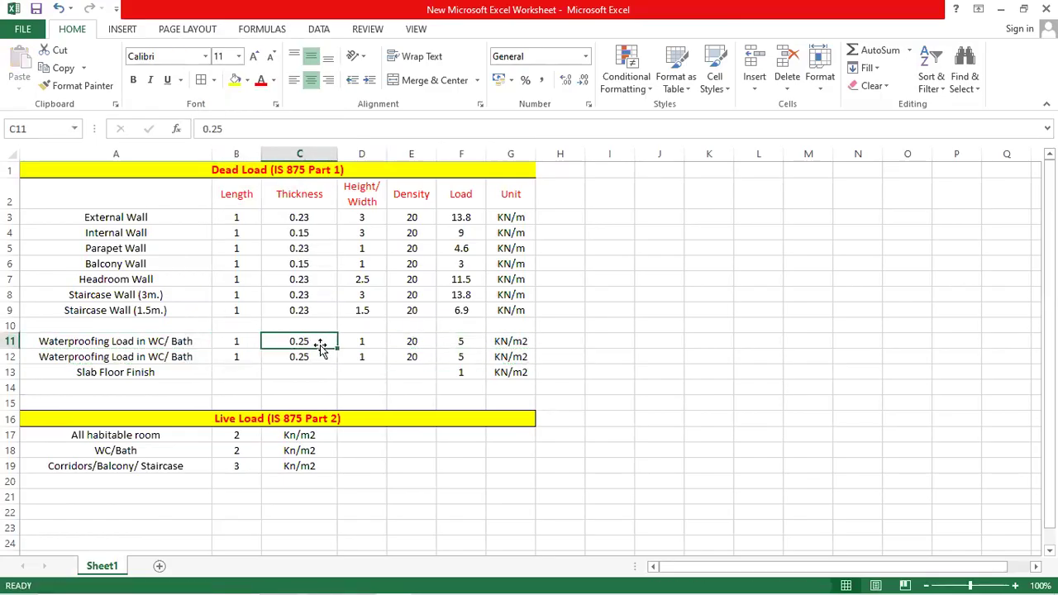
type(".1")
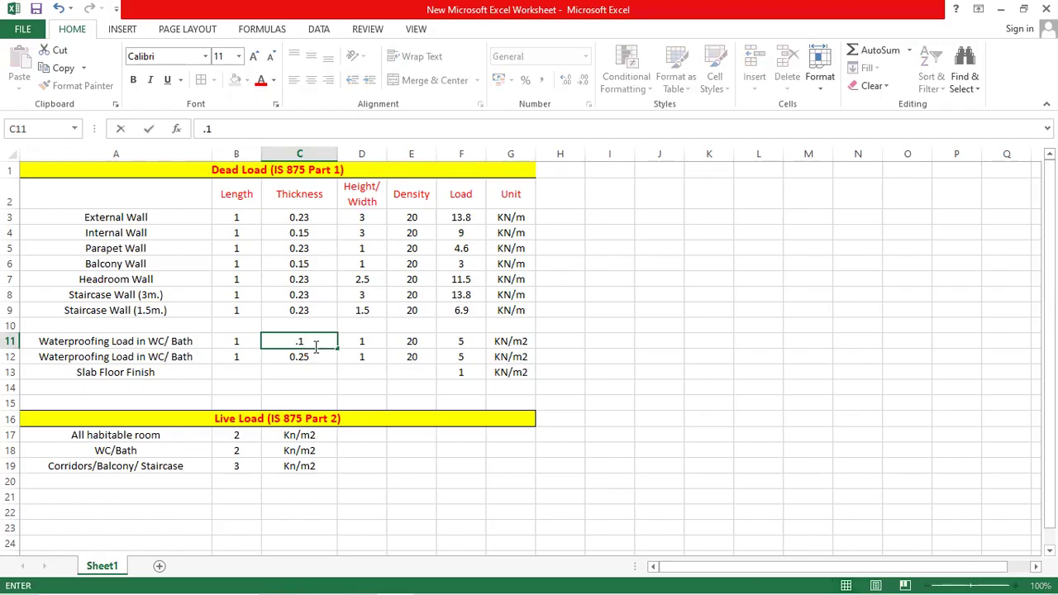
type("45")
key("Return")
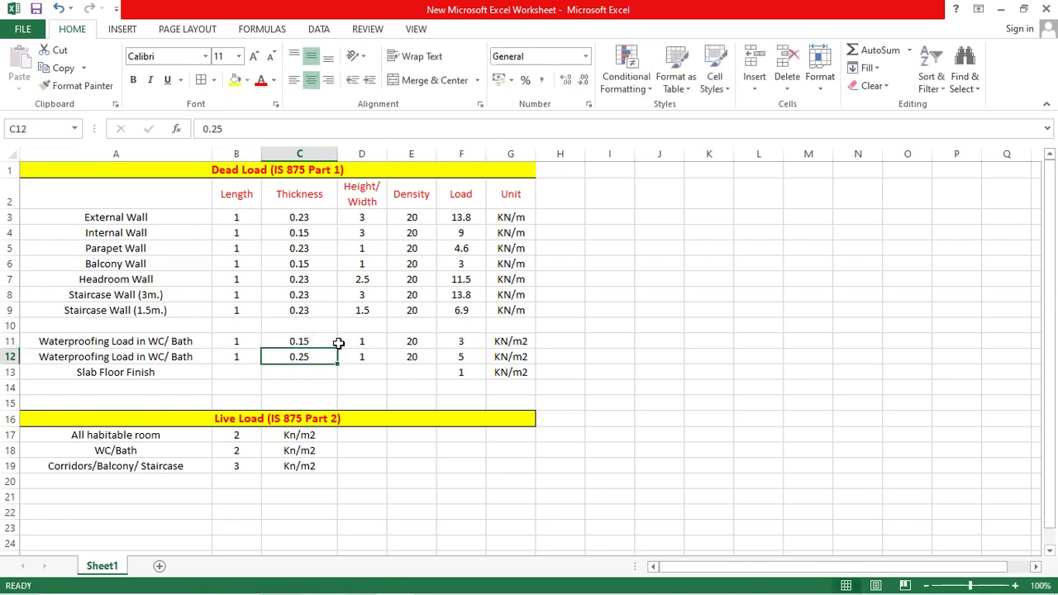
left_click(468, 341)
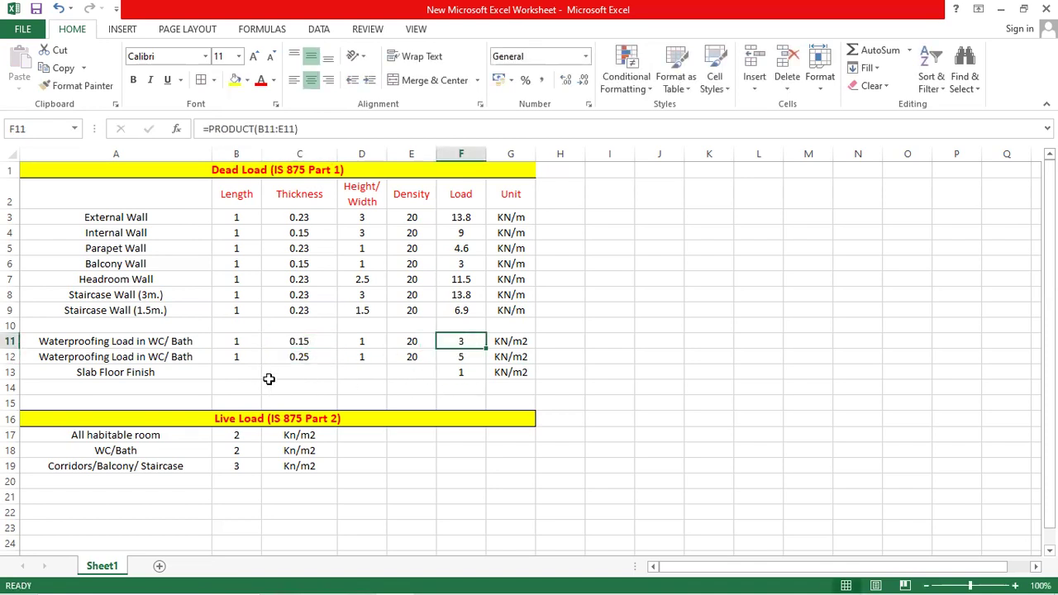
left_click(245, 373)
left_click_drag(323, 373, 411, 372)
left_click(597, 336)
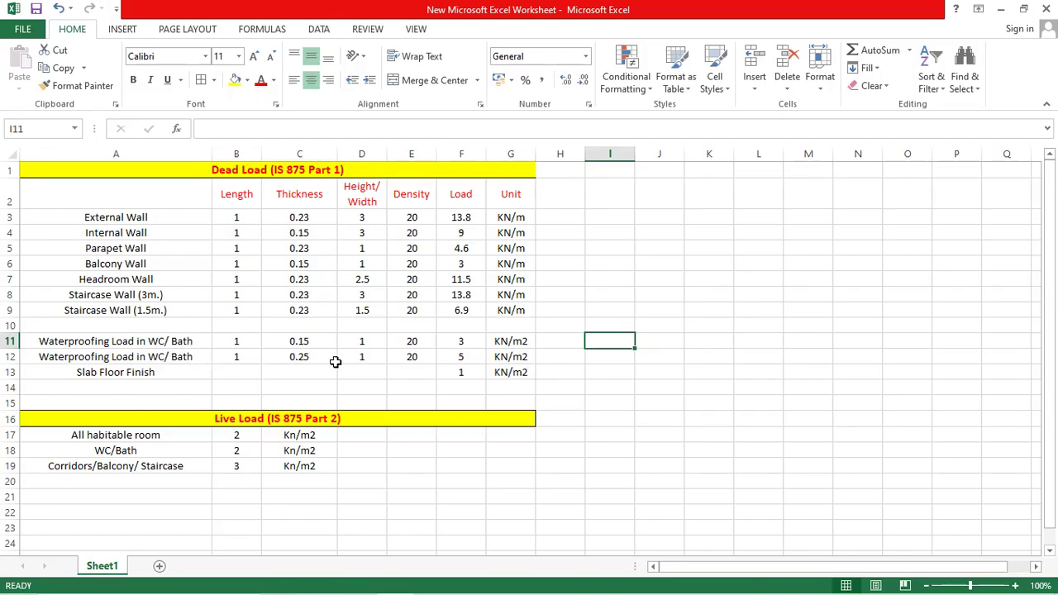
Change the label of the 0.15 thick waterproofing entry in A11 to Waterproofing Load in Balcony
left_click(478, 341)
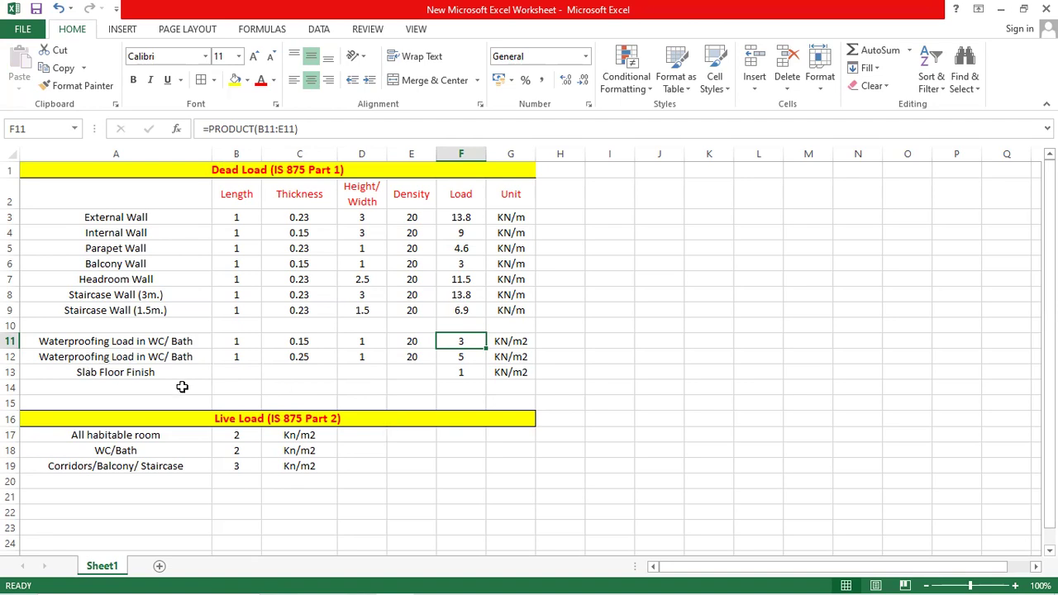
left_click(100, 361)
left_click(363, 132)
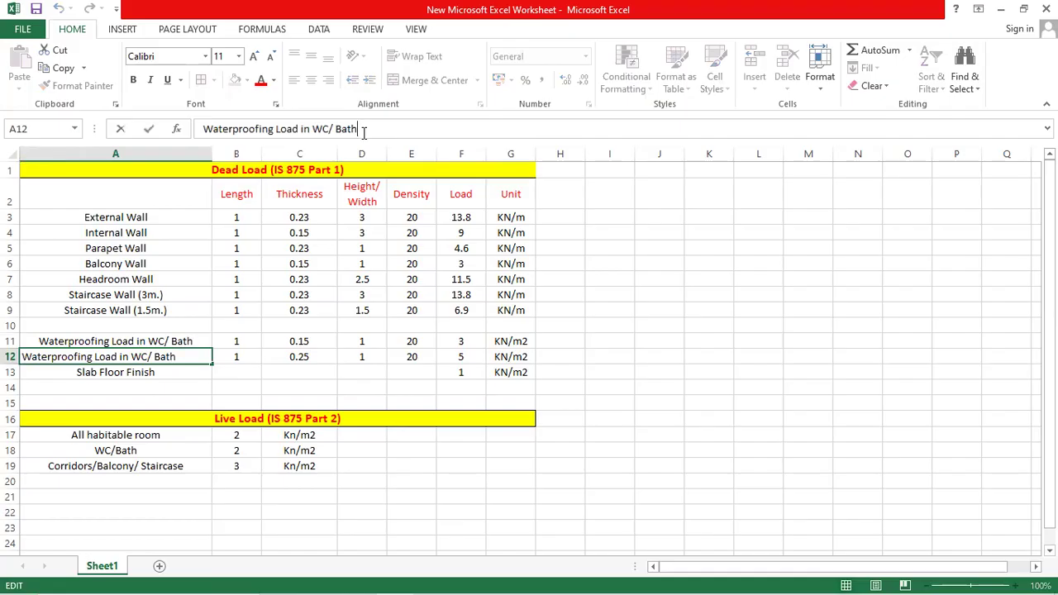
left_click(190, 343)
left_click(367, 130)
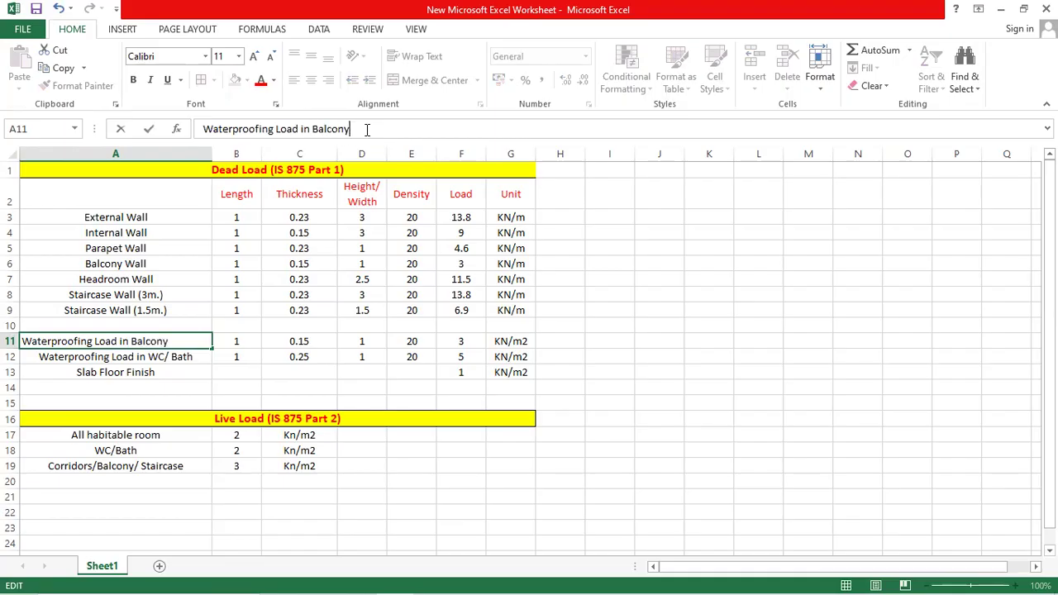
key("Return")
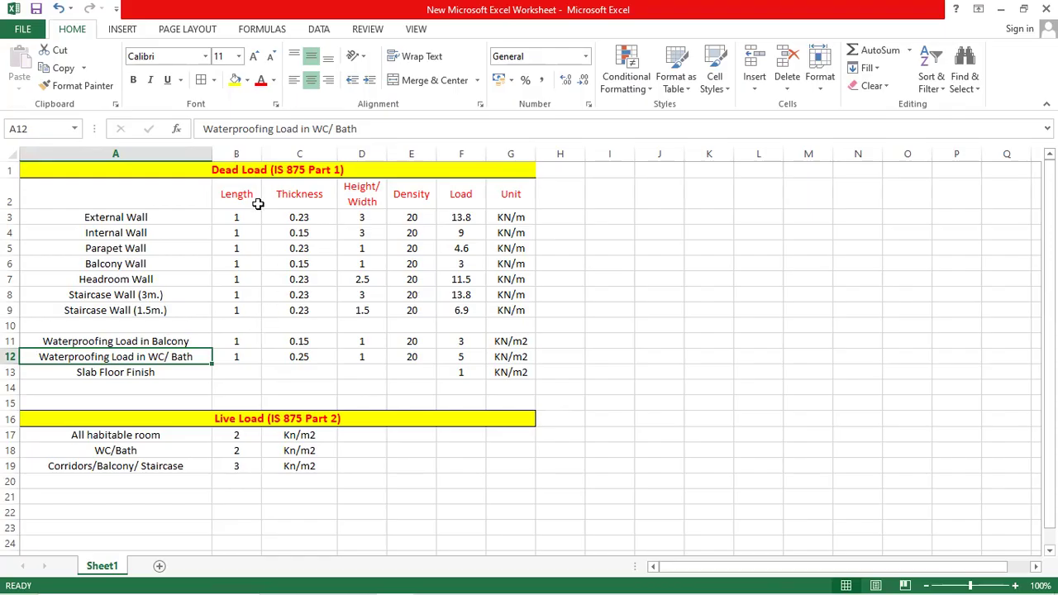
left_click(425, 215)
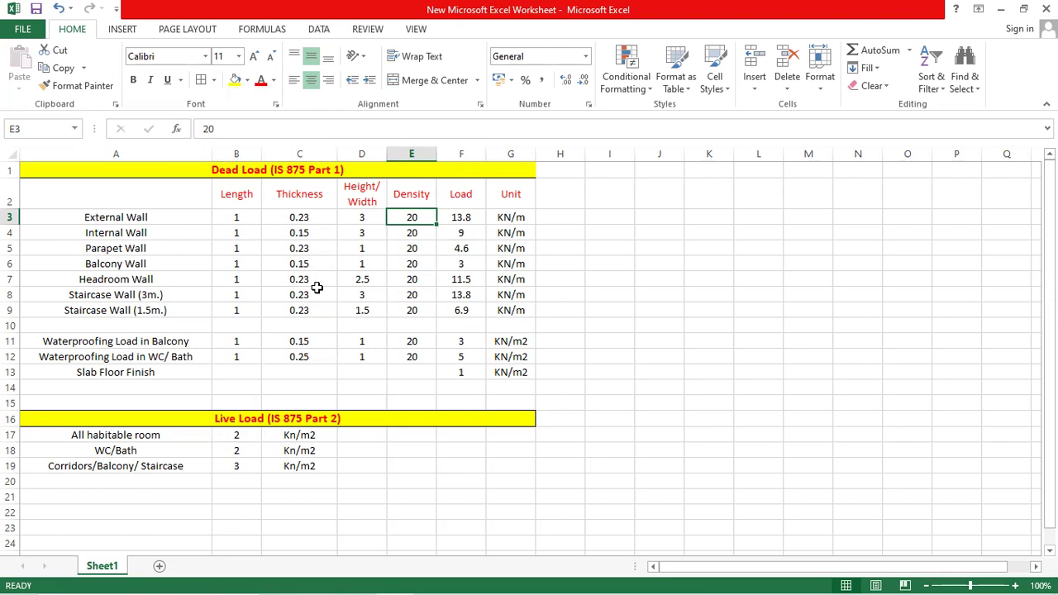
Switch to AutoCAD and copy the floor plan with the balcony horizontally into the empty area beyond the outline-only plan
mouse_move(177, 583)
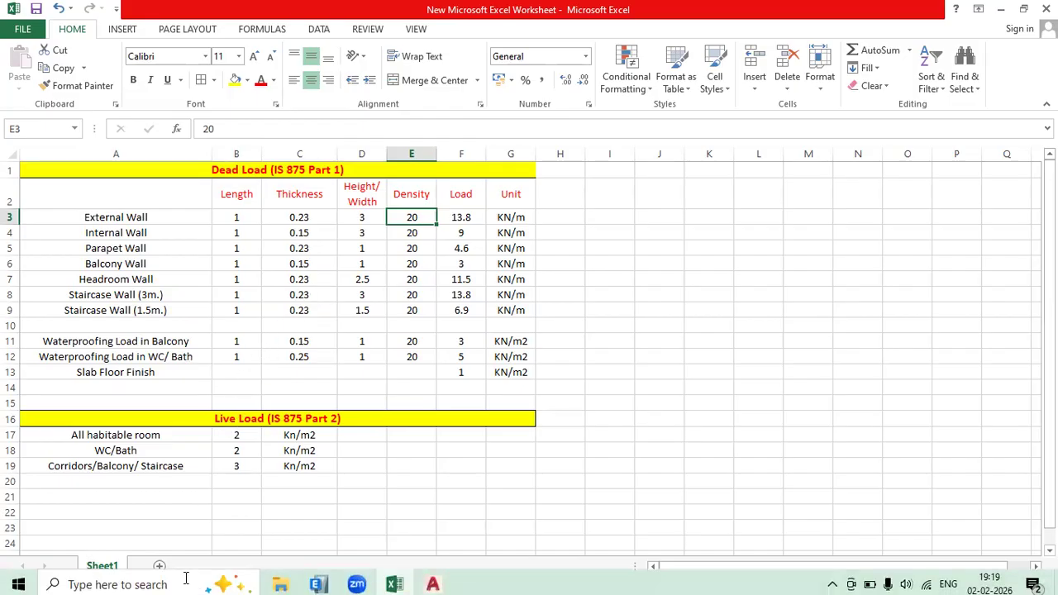
left_click(432, 580)
scroll(290, 355, "down", 5)
left_click_drag(331, 391, 328, 315)
scroll(305, 395, "up", 5)
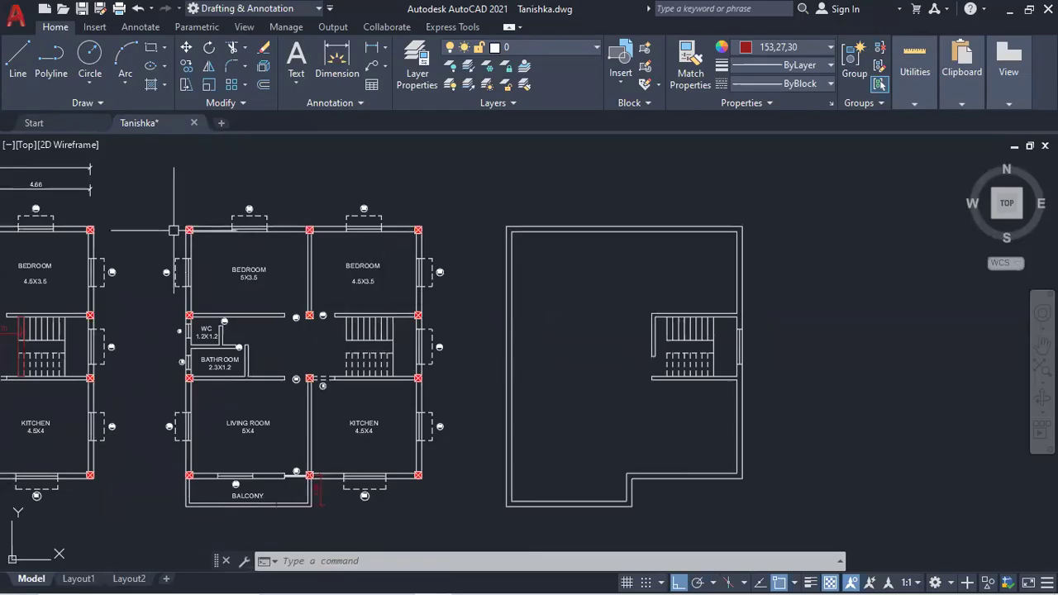
left_click(142, 190)
left_click(461, 508)
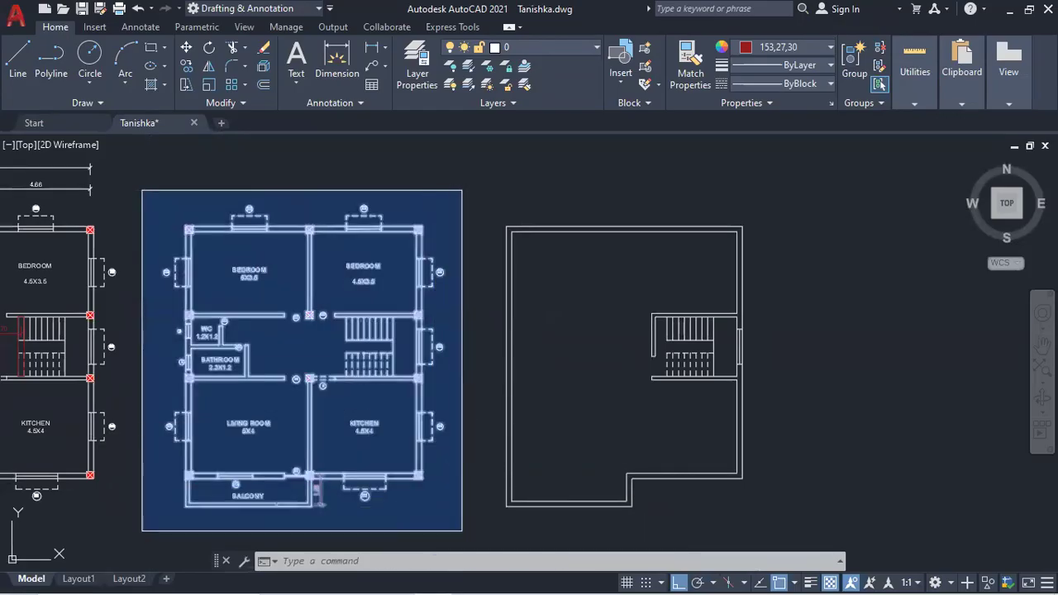
type("co")
key("Return")
left_click(392, 511)
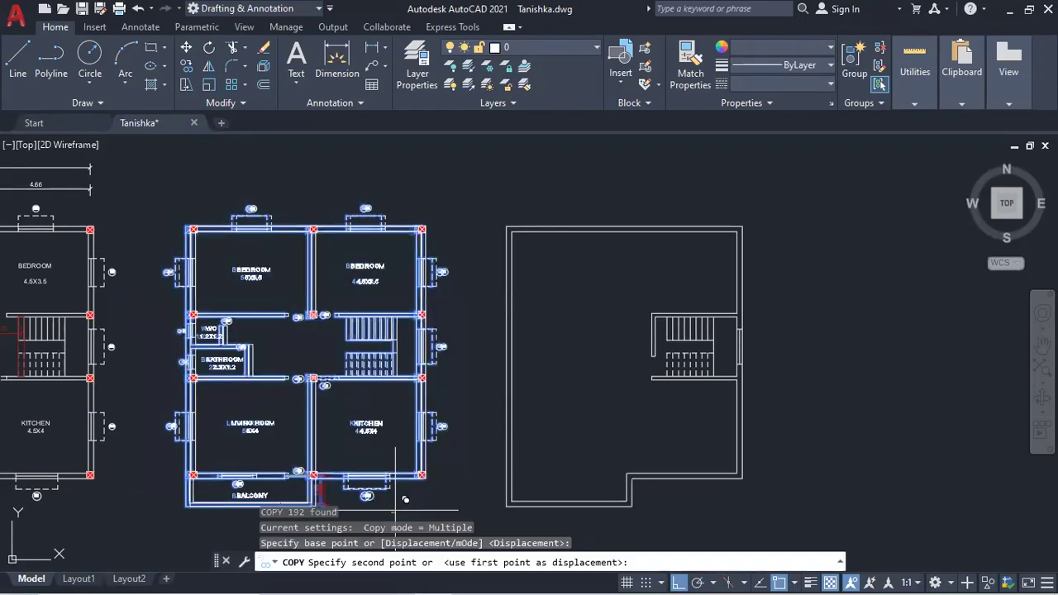
scroll(446, 497, "down", 6)
scroll(505, 479, "up", 4)
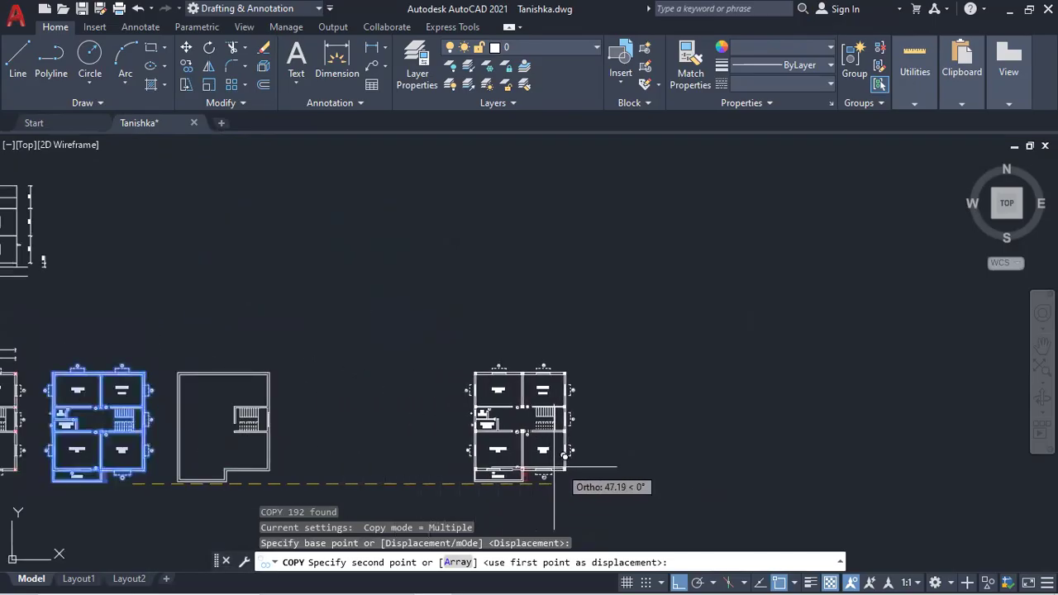
left_click(595, 463)
key("Escape")
Examine the copied floor plan and the flights of its staircase
scroll(595, 430, "up", 1)
left_click_drag(595, 433, 397, 394)
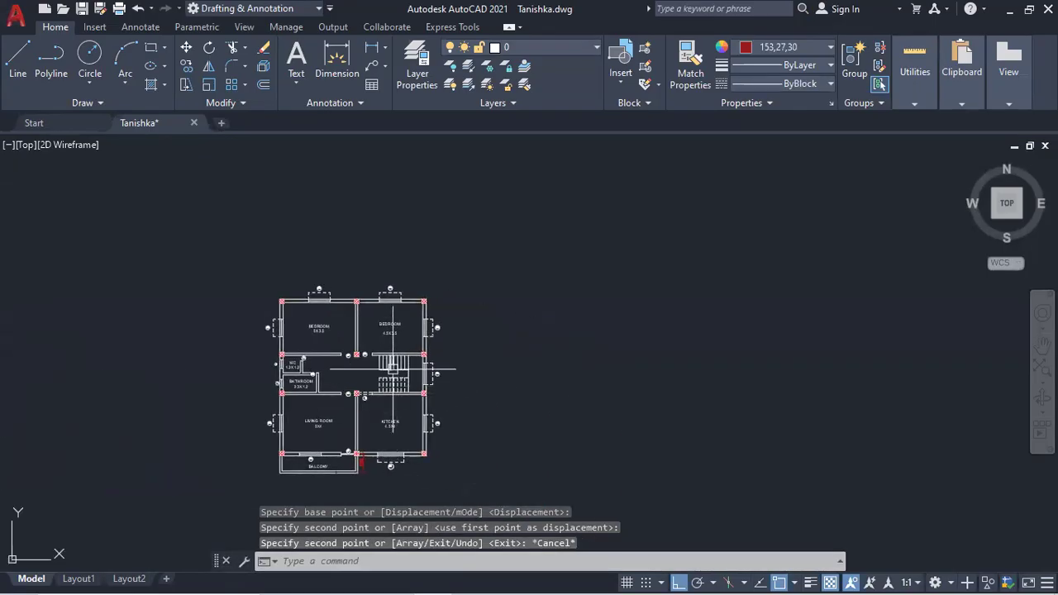
scroll(399, 363, "up", 2)
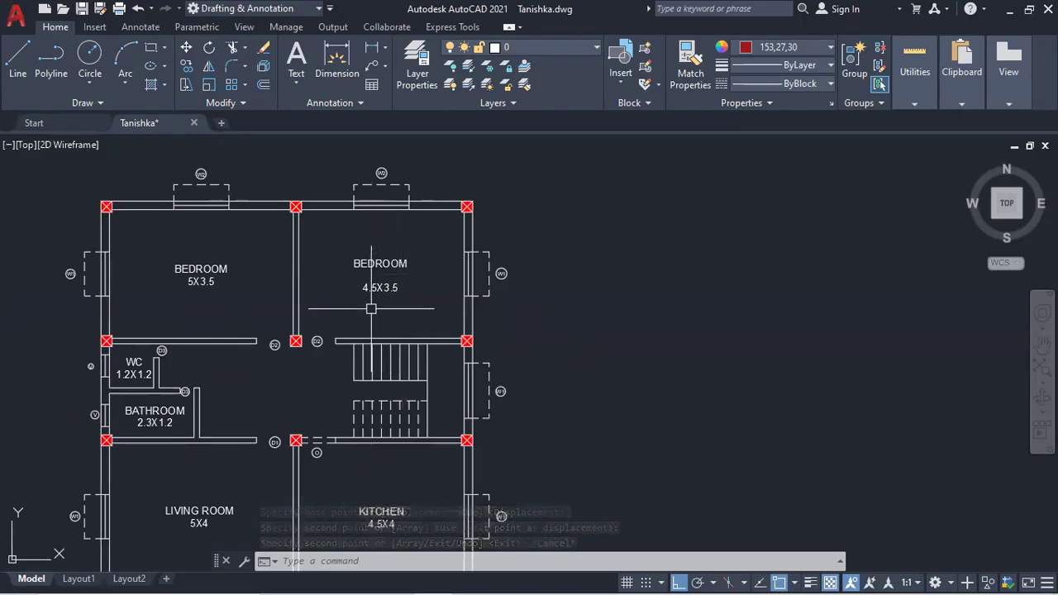
scroll(393, 394, "down", 2)
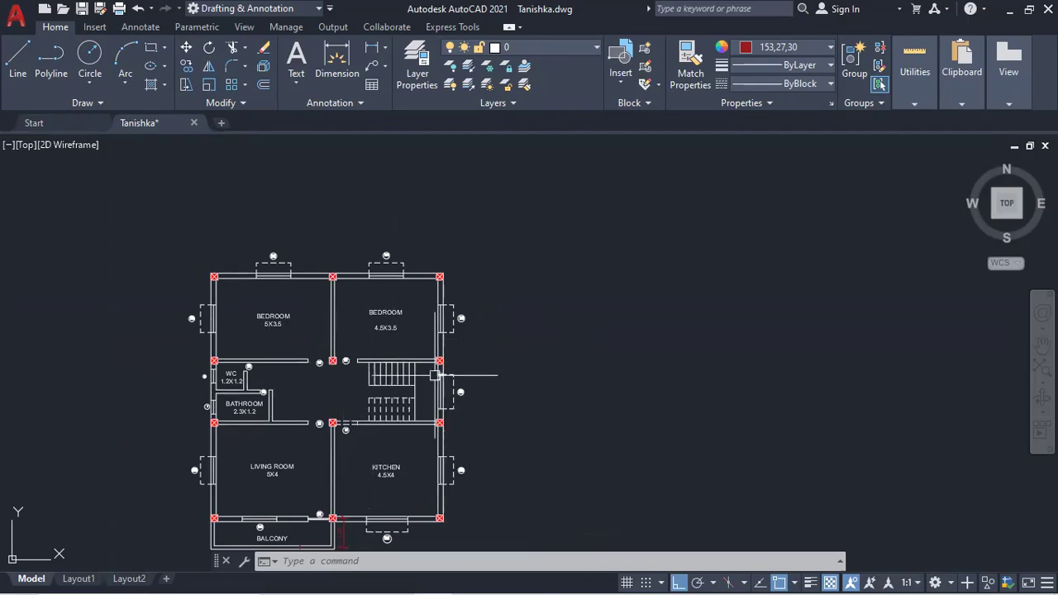
scroll(432, 375, "down", 3)
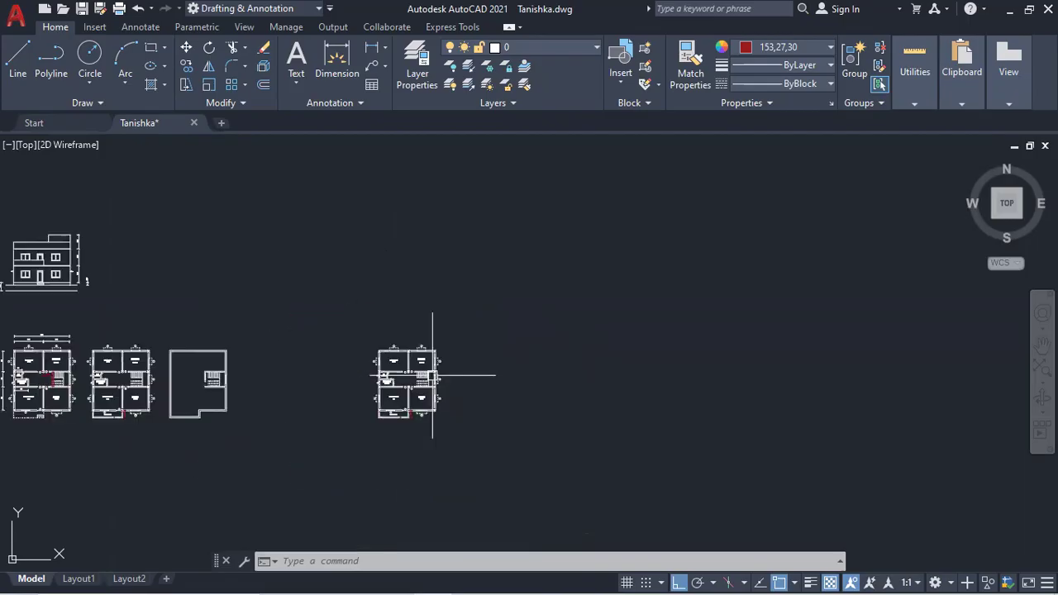
scroll(448, 364, "up", 4)
scroll(346, 381, "up", 2)
scroll(346, 380, "up", 2)
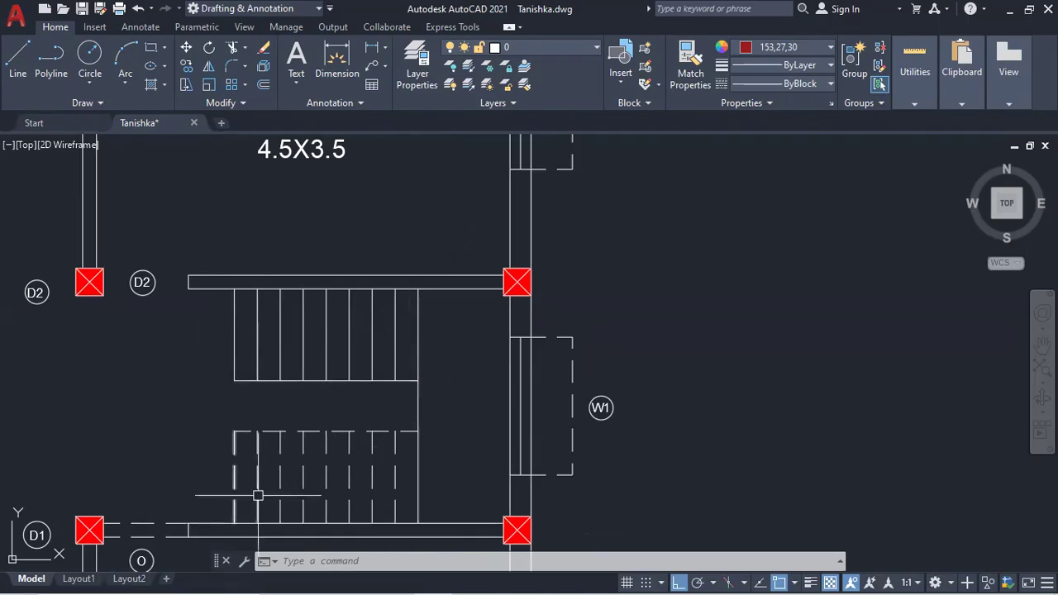
scroll(412, 419, "down", 2)
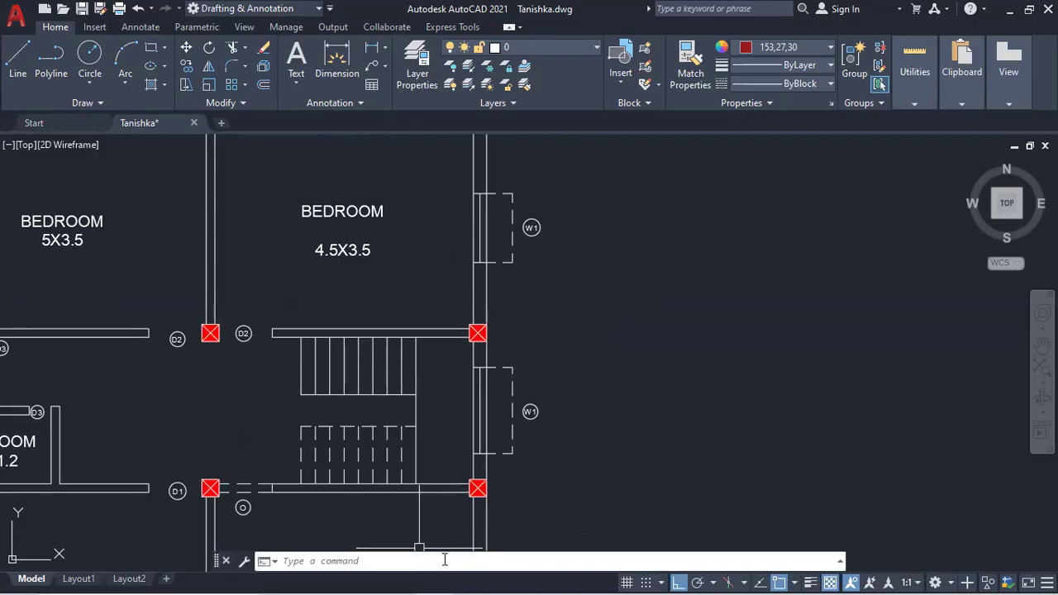
Open the Windows Calculator, divide 3 by 18 to get the riser height, and close it
mouse_move(302, 589)
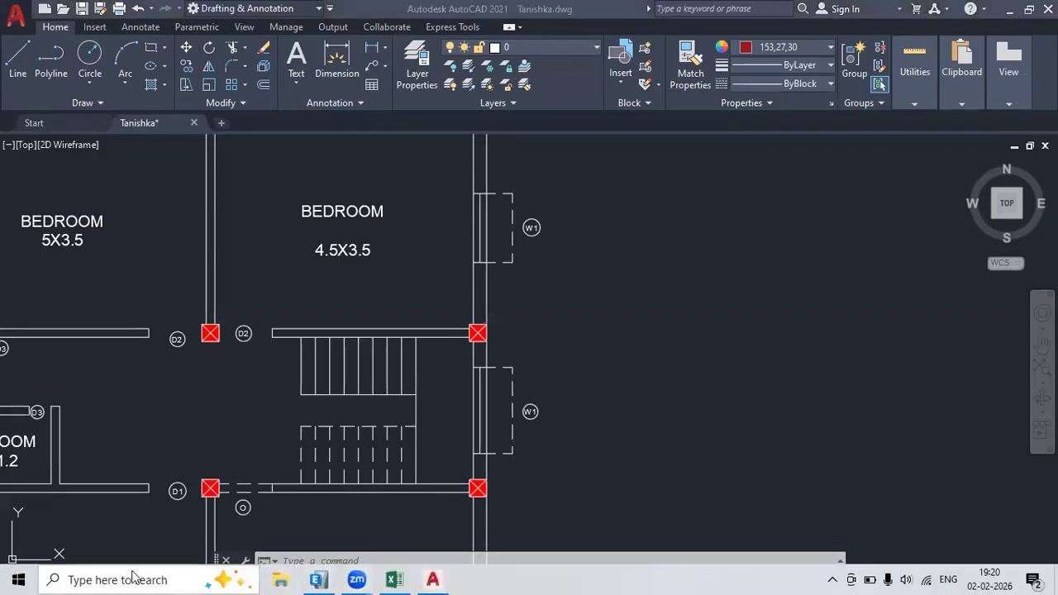
left_click(132, 579)
type("calcu")
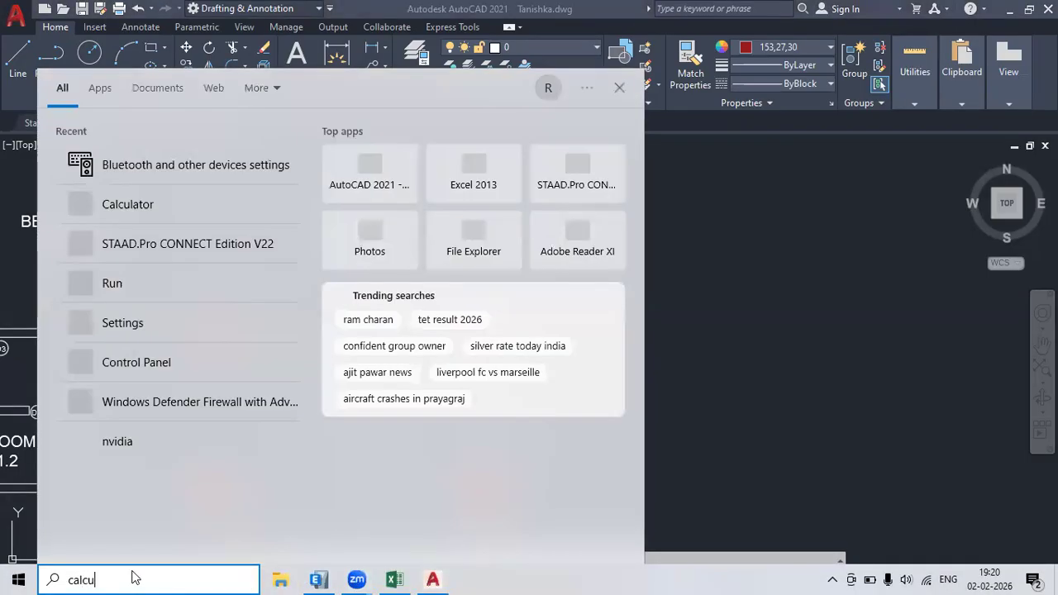
left_click(127, 174)
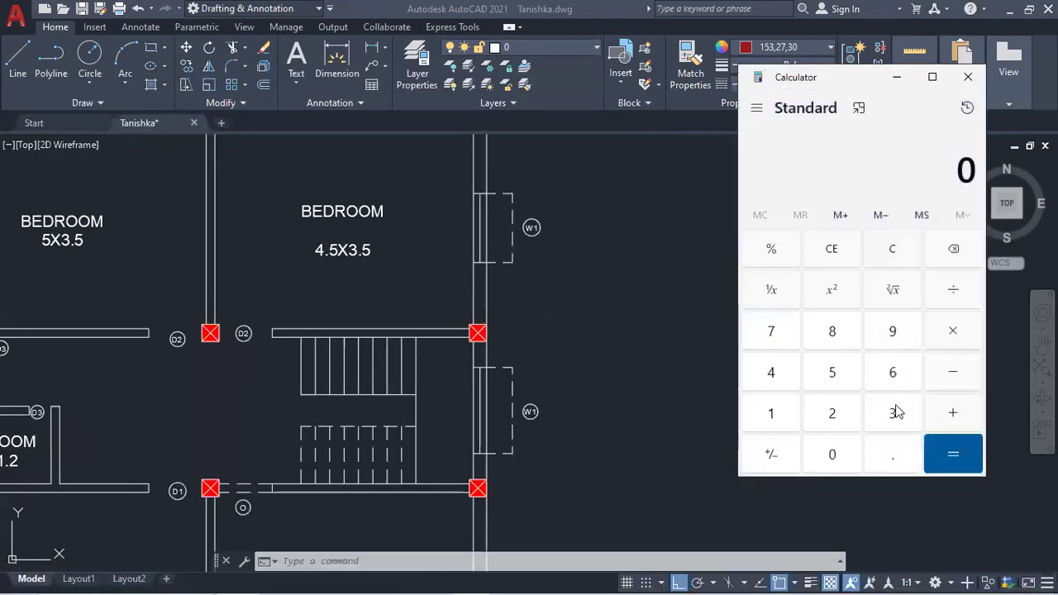
left_click(893, 415)
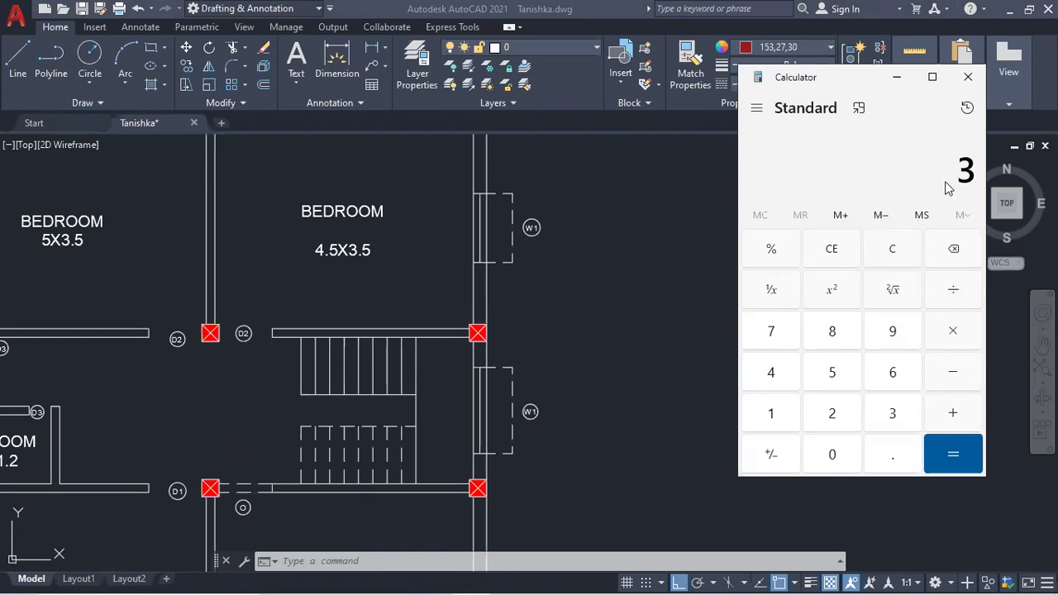
left_click(950, 290)
left_click(794, 401)
left_click(831, 331)
left_click(951, 463)
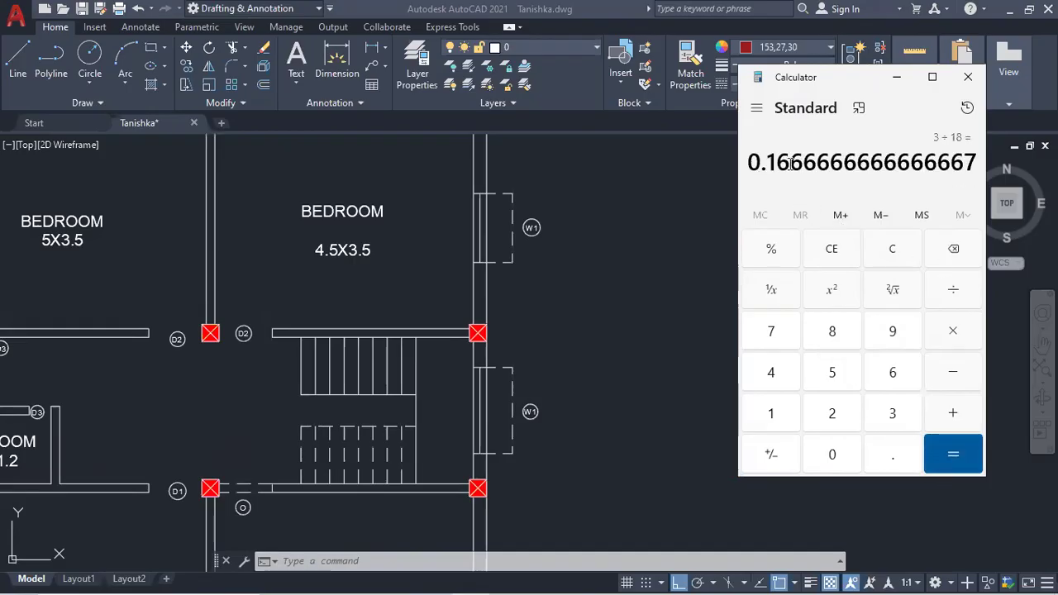
left_click(966, 79)
Draw red vertical construction lines (XLINE) through each tread line of the copied plan's staircase
scroll(442, 268, "down", 5)
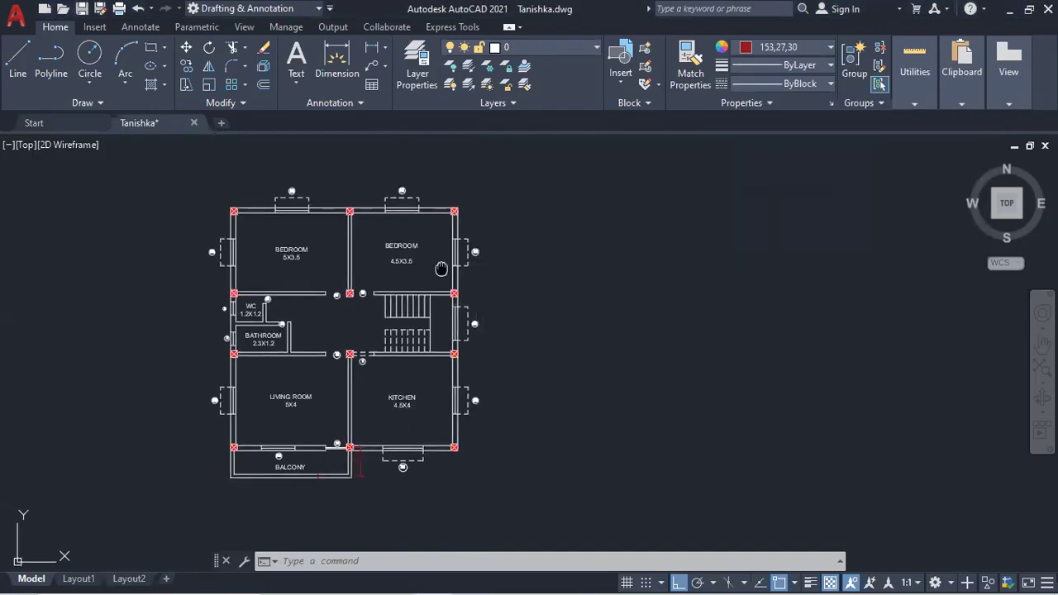
left_click_drag(441, 268, 476, 282)
left_click(743, 47)
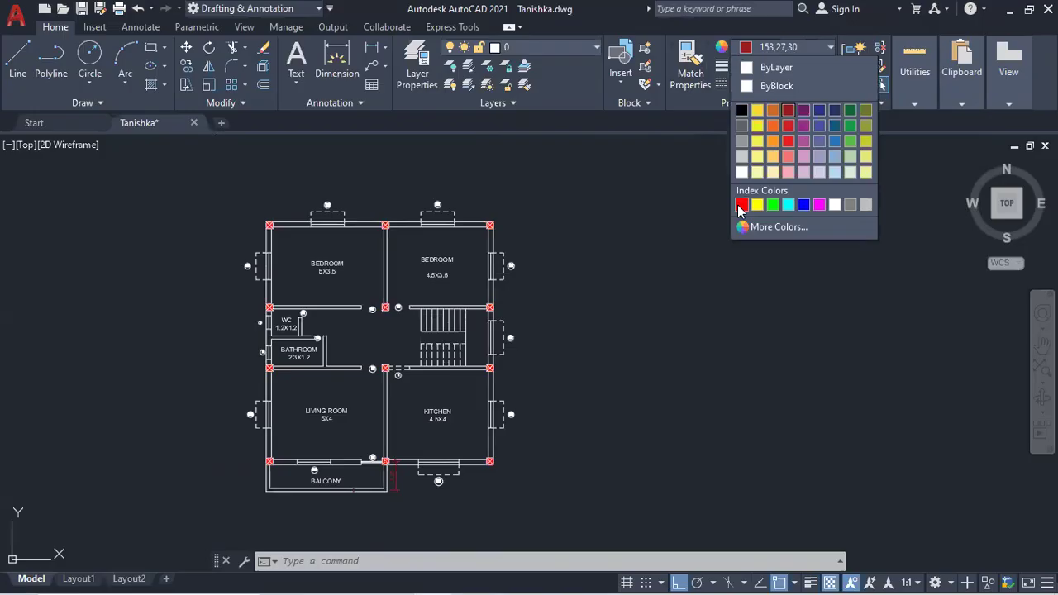
left_click(741, 206)
type("x")
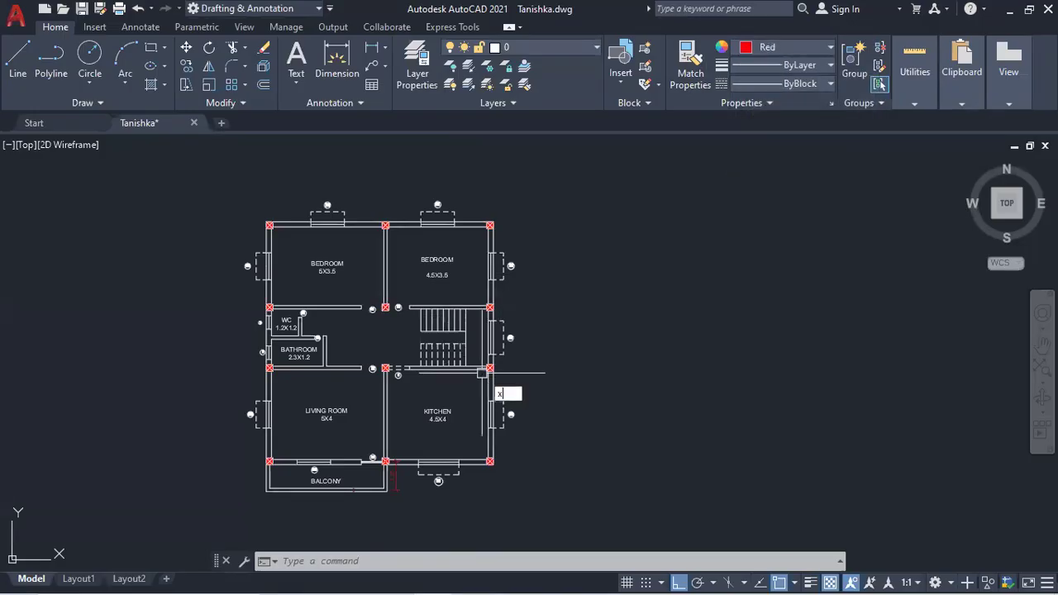
type("l")
key("Return")
type("v")
key("Return")
scroll(482, 373, "up", 4)
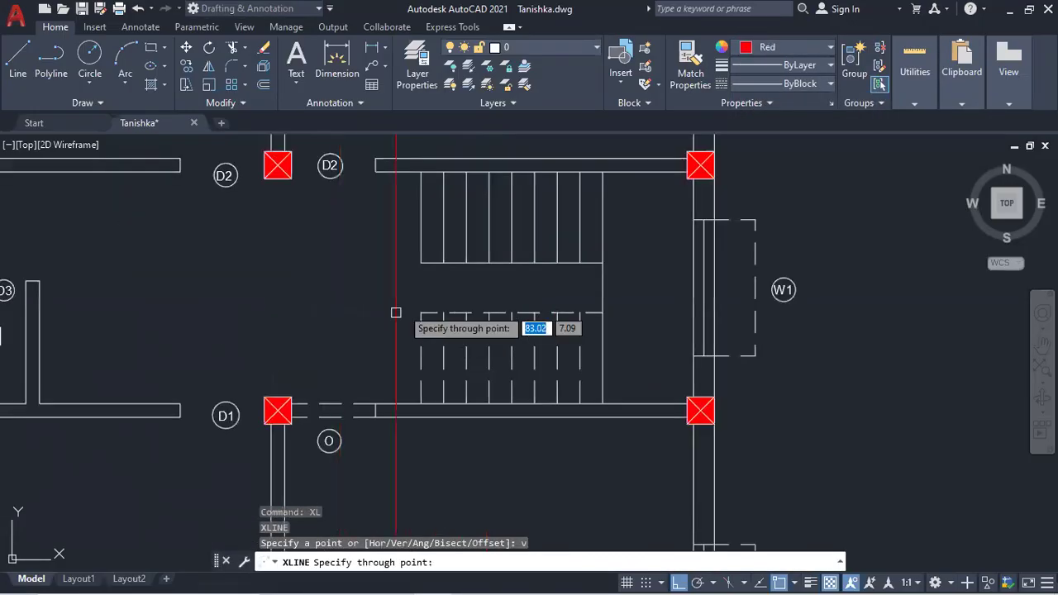
scroll(396, 312, "up", 2)
left_click(385, 295)
left_click(421, 295)
left_click(458, 293)
left_click(494, 294)
left_click(530, 293)
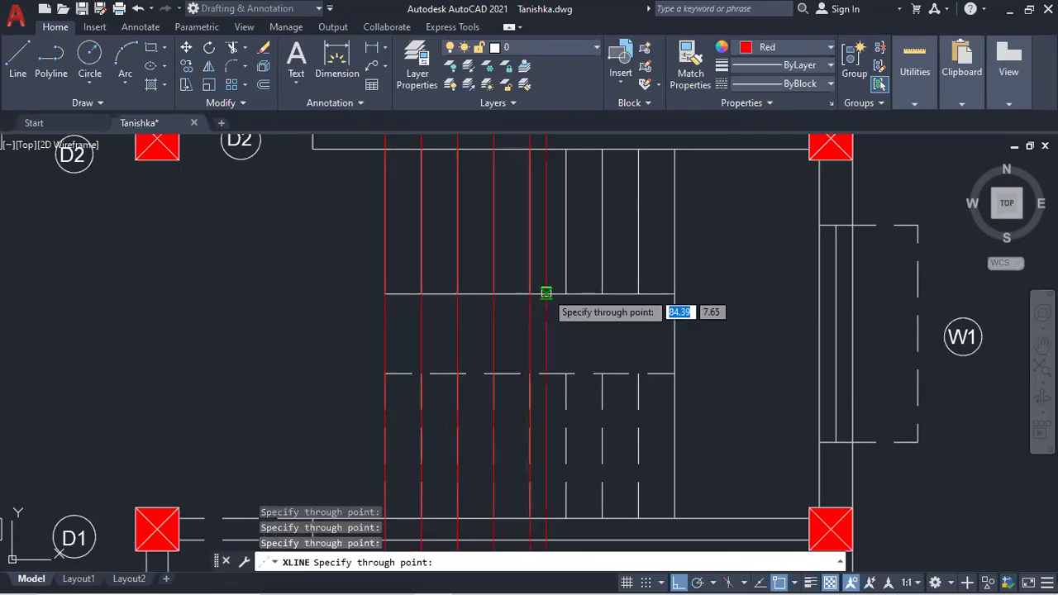
left_click(566, 294)
left_click(603, 294)
left_click(638, 293)
key("Return")
Draw a red horizontal base line across the vertical construction lines above the copied plan
scroll(676, 293, "down", 4)
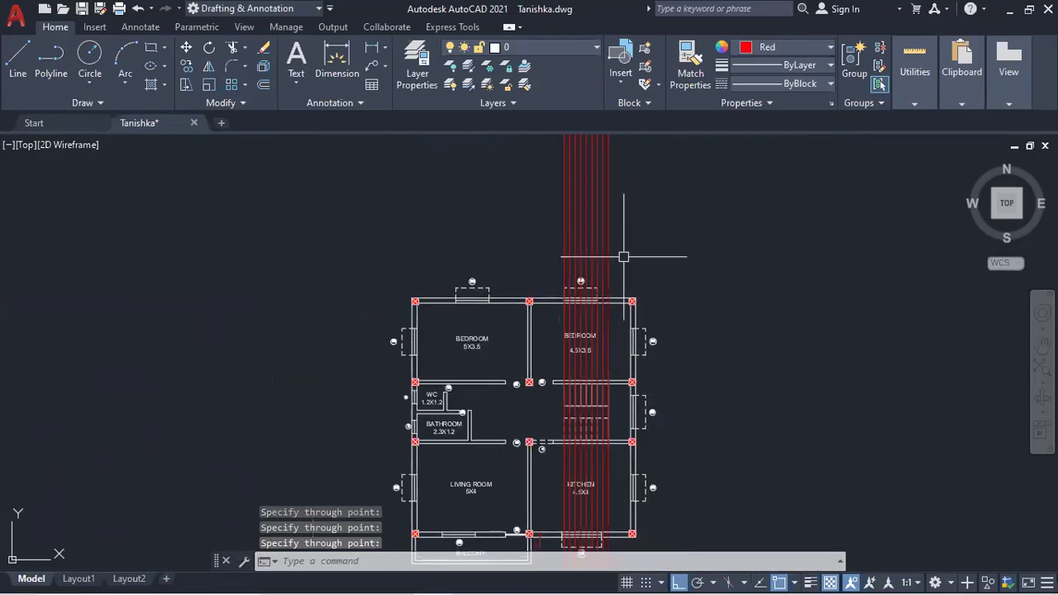
scroll(623, 257, "up", 2)
scroll(479, 236, "down", 2)
type("l")
key("Return")
left_click(412, 217)
left_click(619, 206)
key("Return")
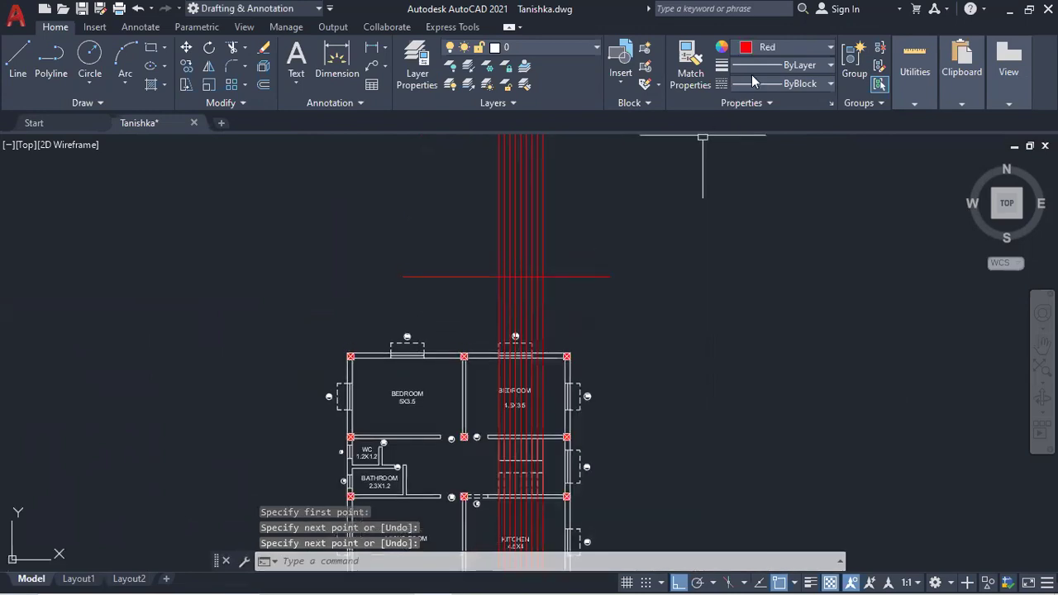
Draw the first stair step in green: a 0.1667 riser up from the base line and a tread to the second construction line
left_click(748, 47)
left_click(767, 205)
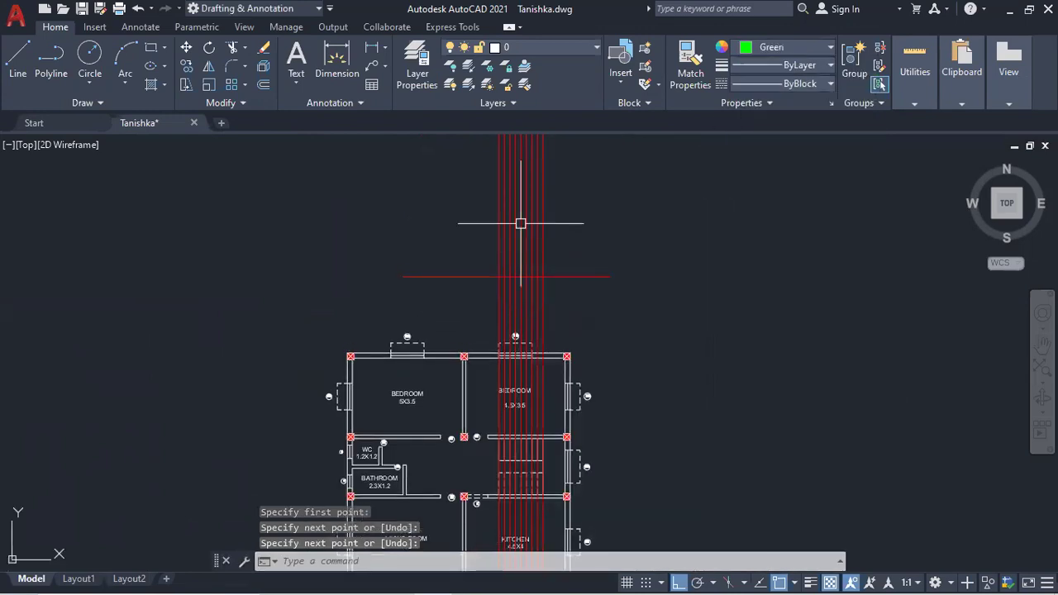
scroll(509, 372, "up", 6)
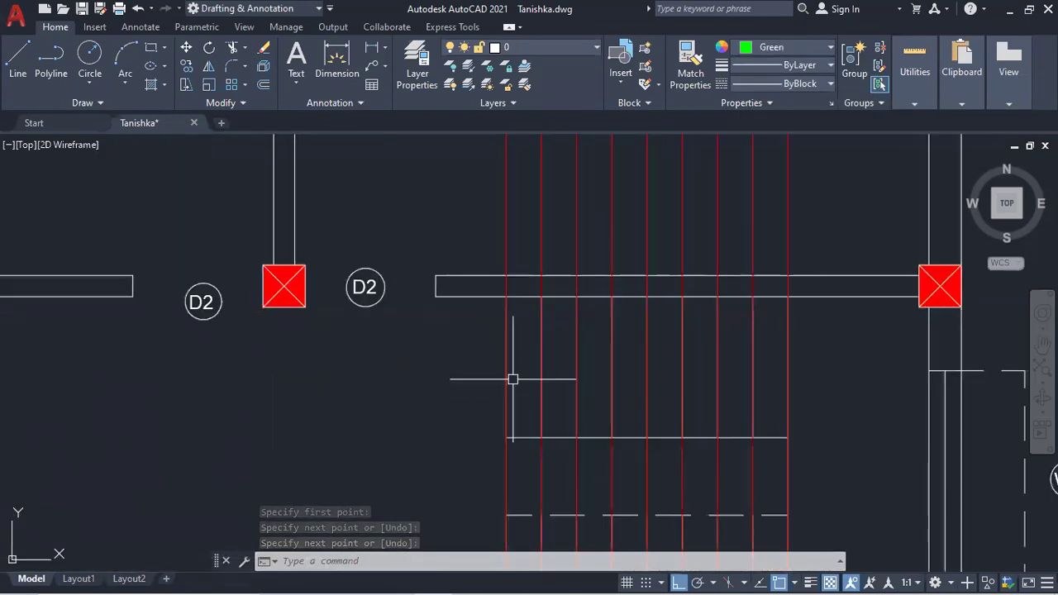
scroll(513, 379, "down", 5)
scroll(515, 303, "up", 6)
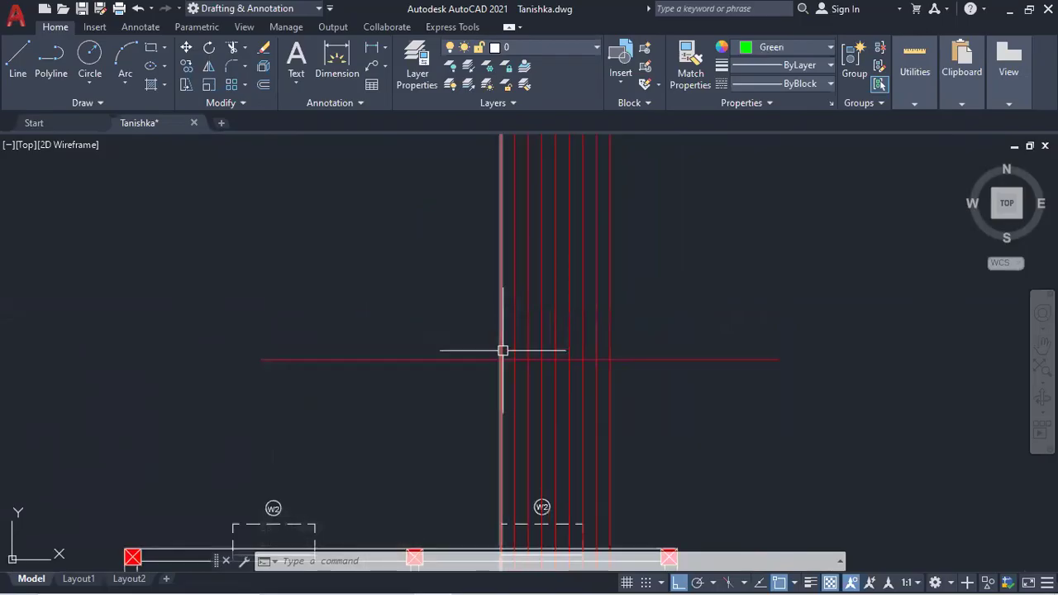
type("l")
key("Return")
left_click(502, 359)
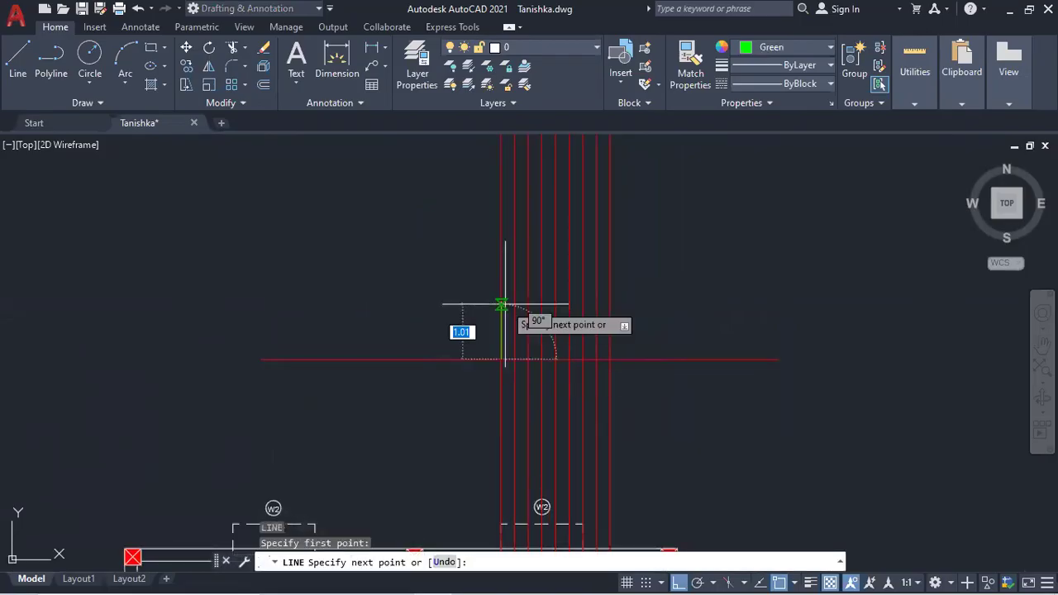
type(".")
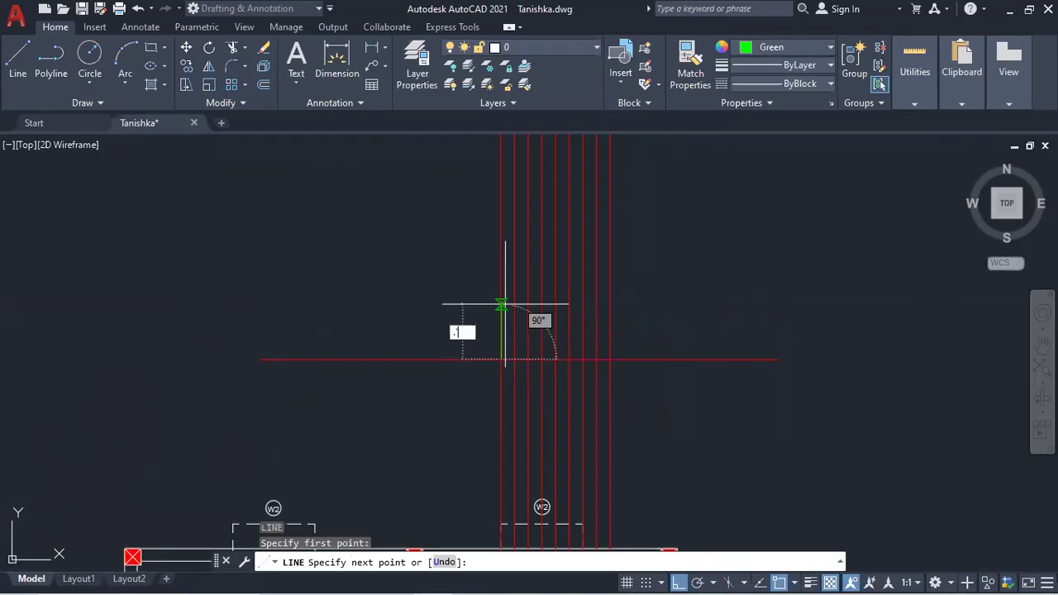
type("1667")
key("Return")
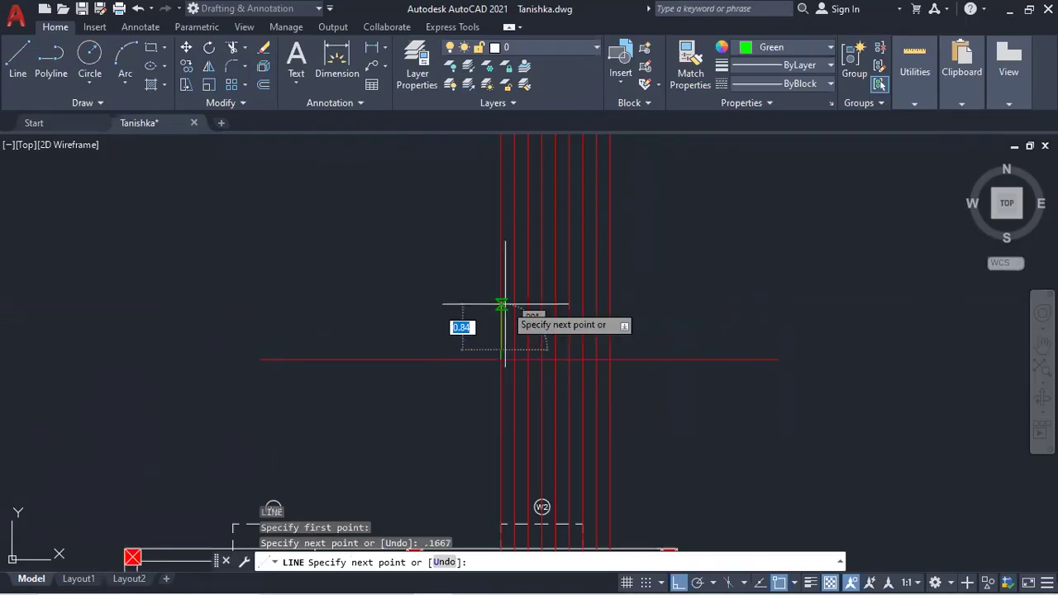
scroll(514, 328, "up", 6)
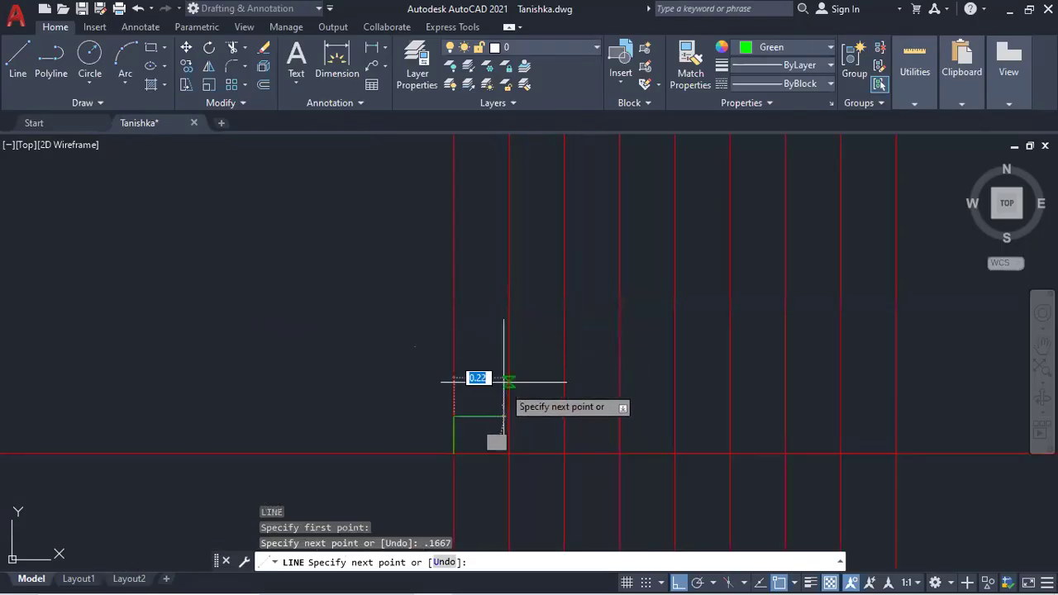
left_click(508, 418)
key("Escape")
Copy the riser and tread diagonally up the construction lines, end to end, to form a flight of nine steps
left_click(417, 410)
left_click(569, 474)
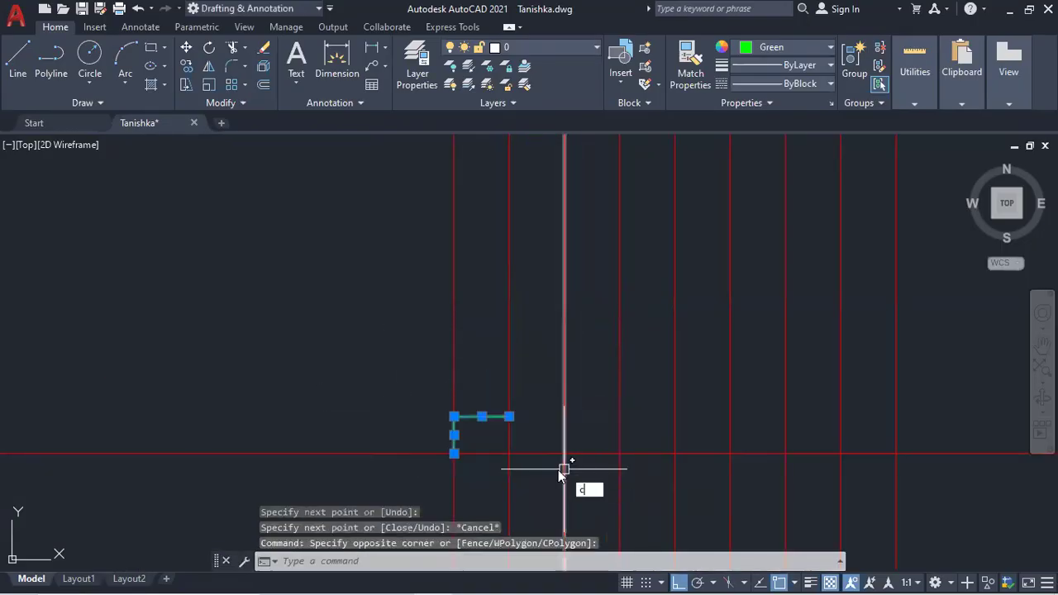
type("co")
key("Return")
left_click(454, 453)
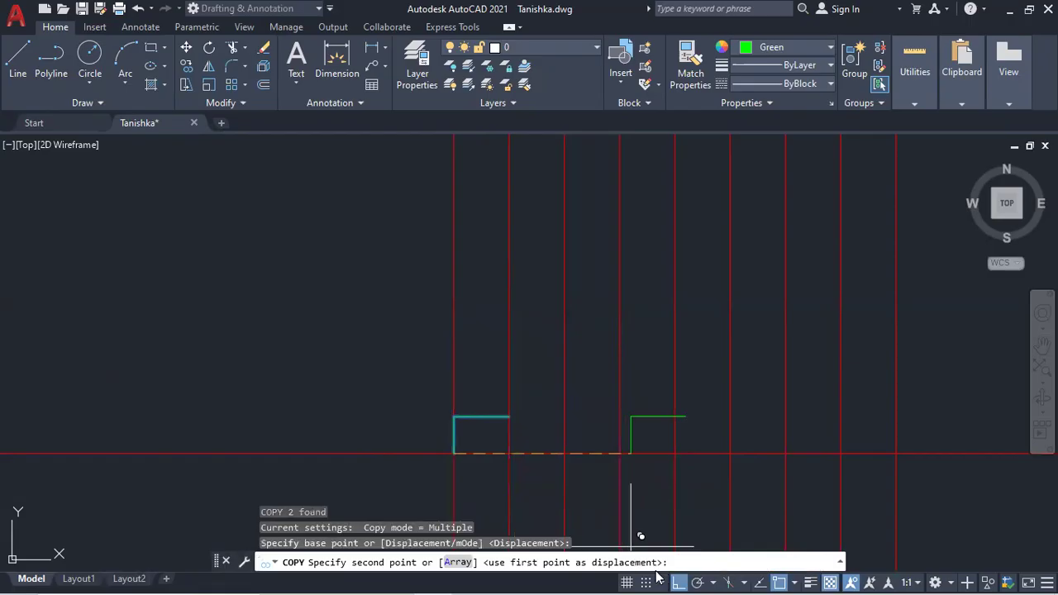
key("F8")
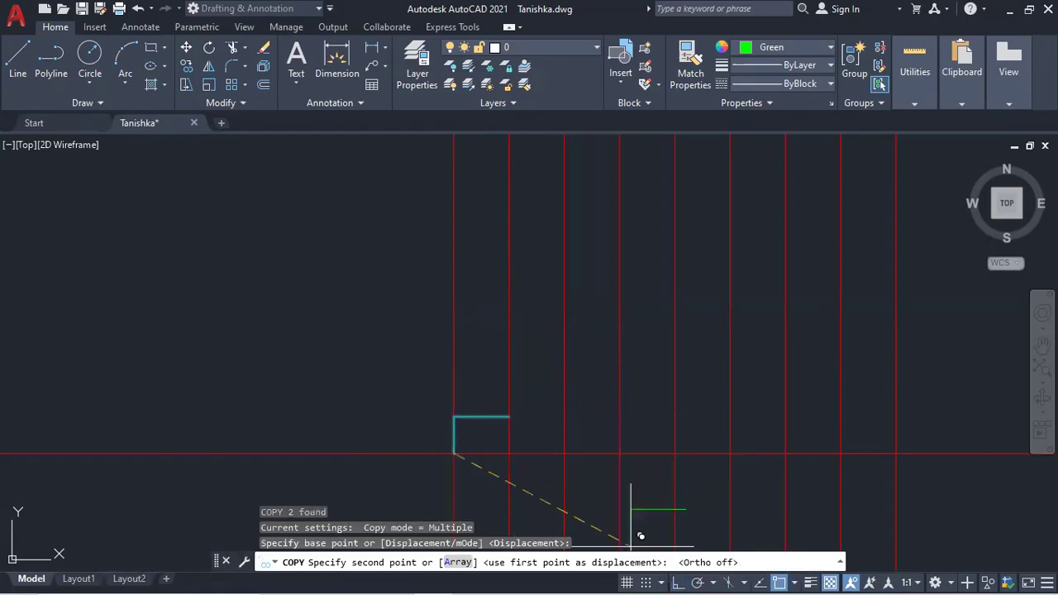
left_click(509, 416)
left_click(564, 379)
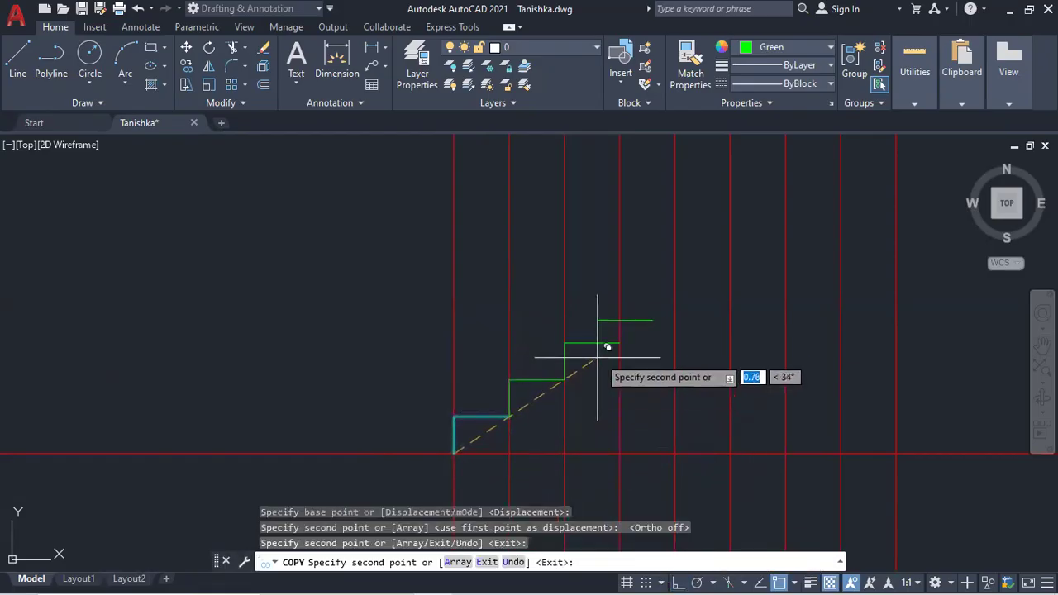
left_click(619, 342)
left_click(675, 306)
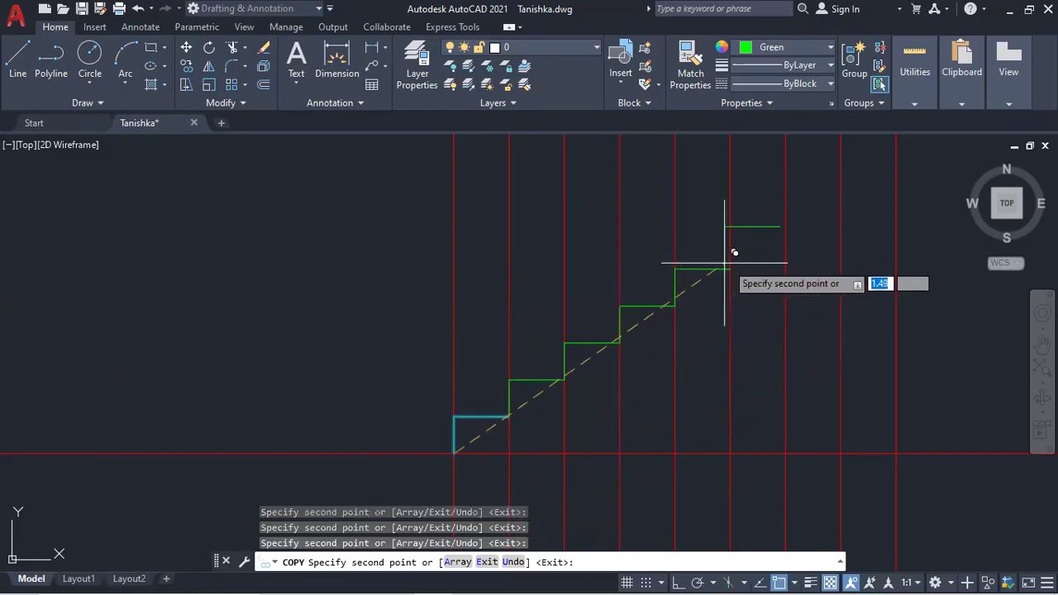
left_click(730, 269)
left_click(786, 232)
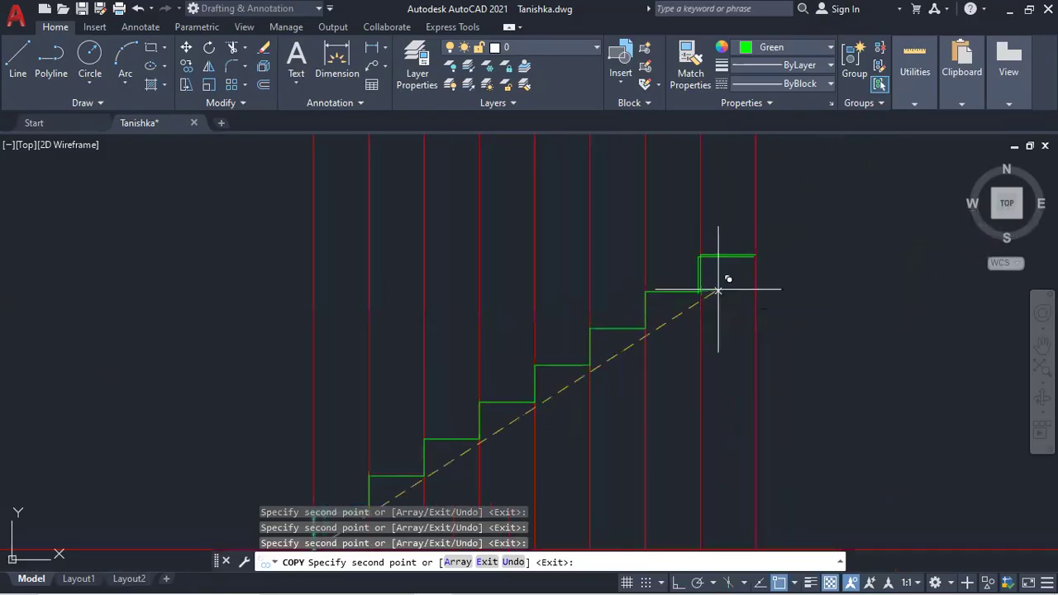
left_click(752, 252)
right_click(752, 252)
Delete the red vertical construction lines that cross the flight
scroll(746, 267, "down", 2)
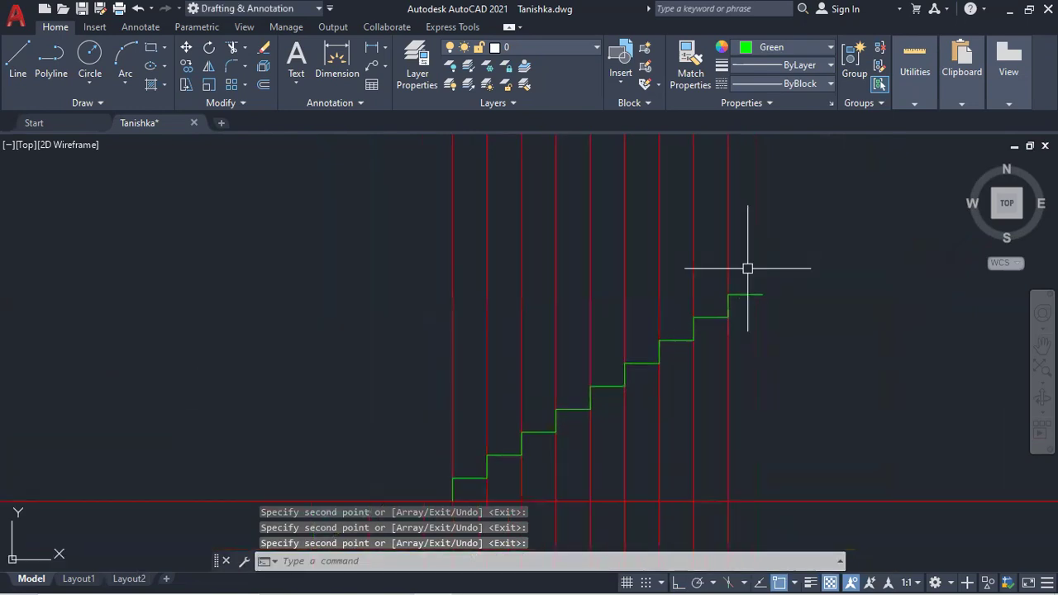
left_click(773, 214)
left_click(328, 227)
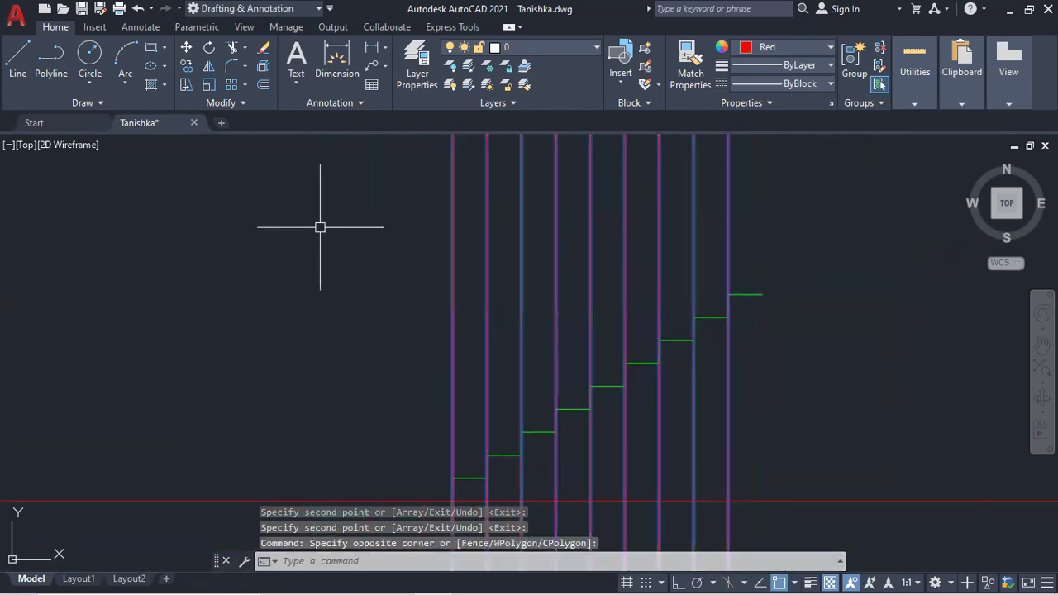
key("Delete")
Offset the red base line upward by 3 to mark the upper floor level
scroll(321, 226, "down", 3)
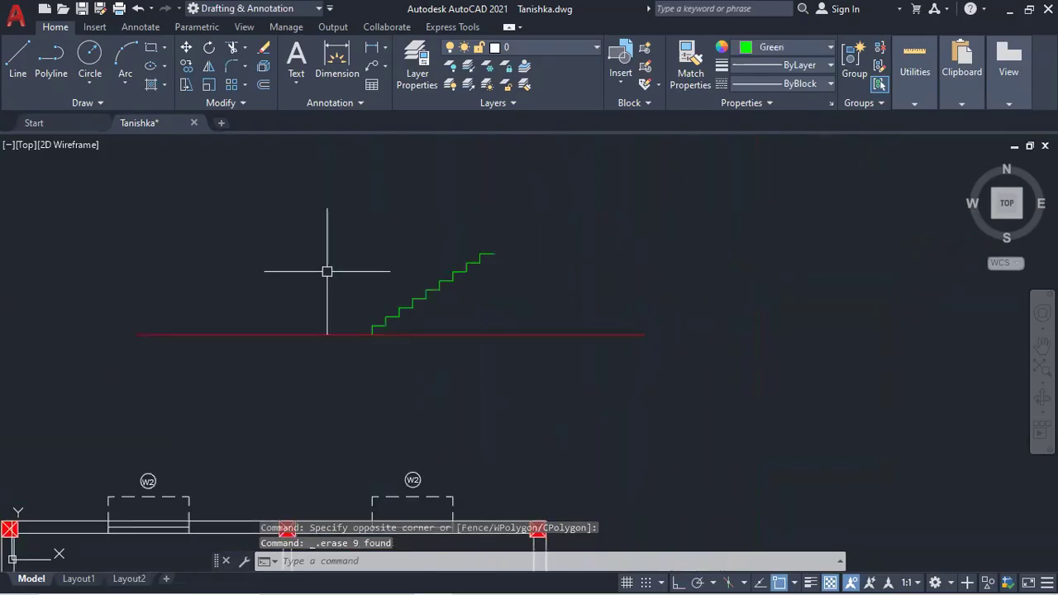
type("o")
key("Return")
type("3")
key("Return")
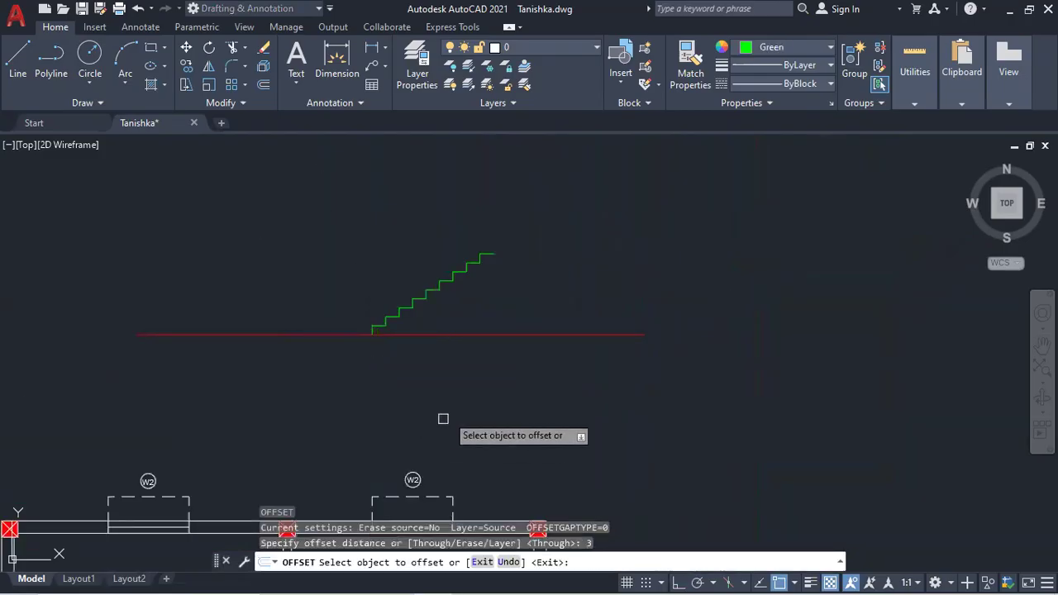
left_click(460, 335)
left_click(462, 222)
key("Escape")
Mirror the whole flight about the horizontal line through its top tread, keeping the source objects
left_click(312, 245)
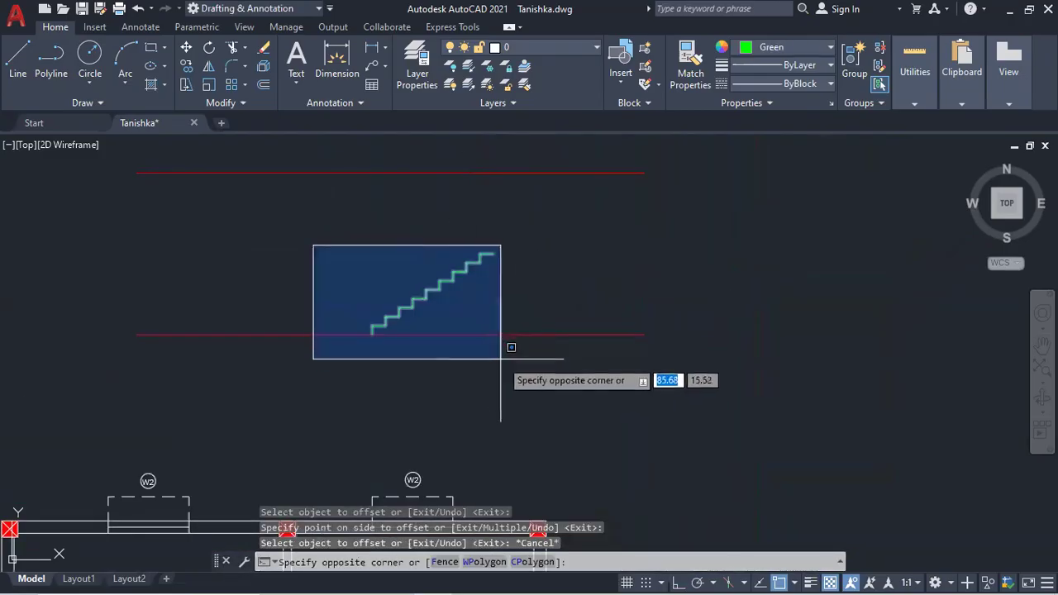
left_click(509, 368)
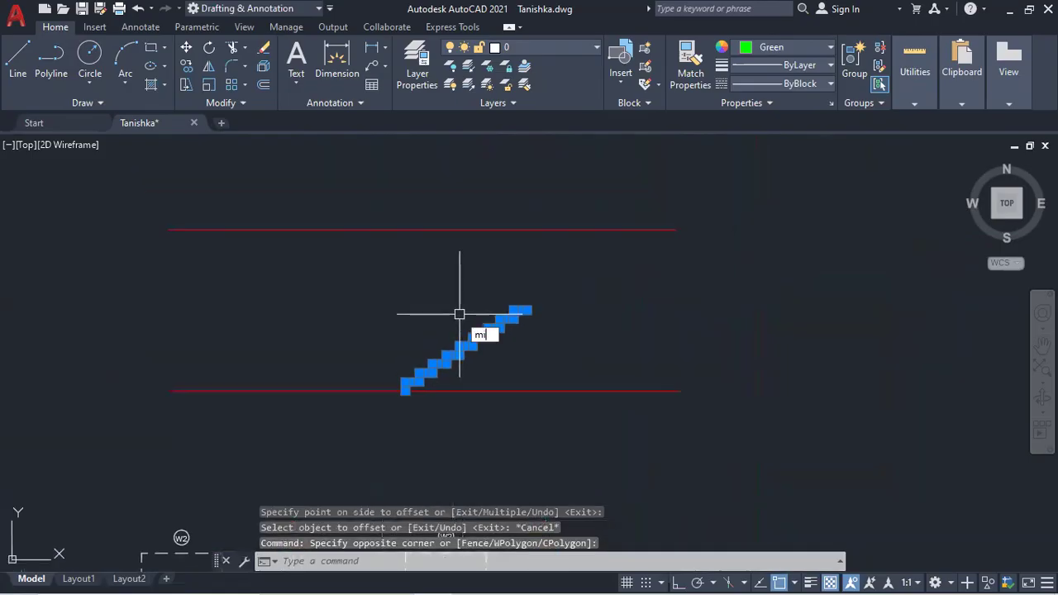
key("Return")
scroll(479, 312, "up", 2)
left_click(510, 314)
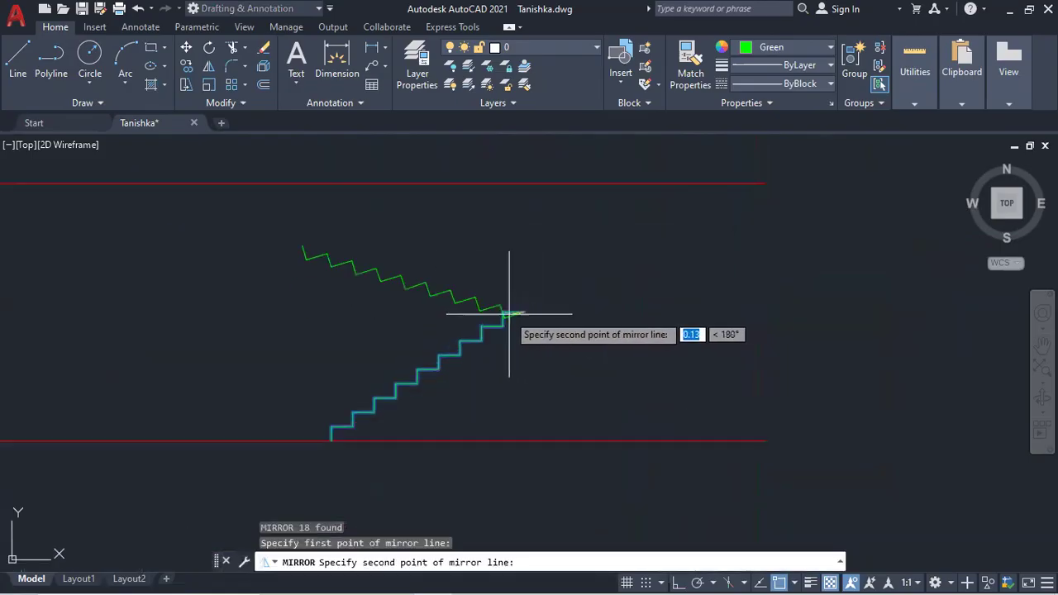
left_click(504, 314)
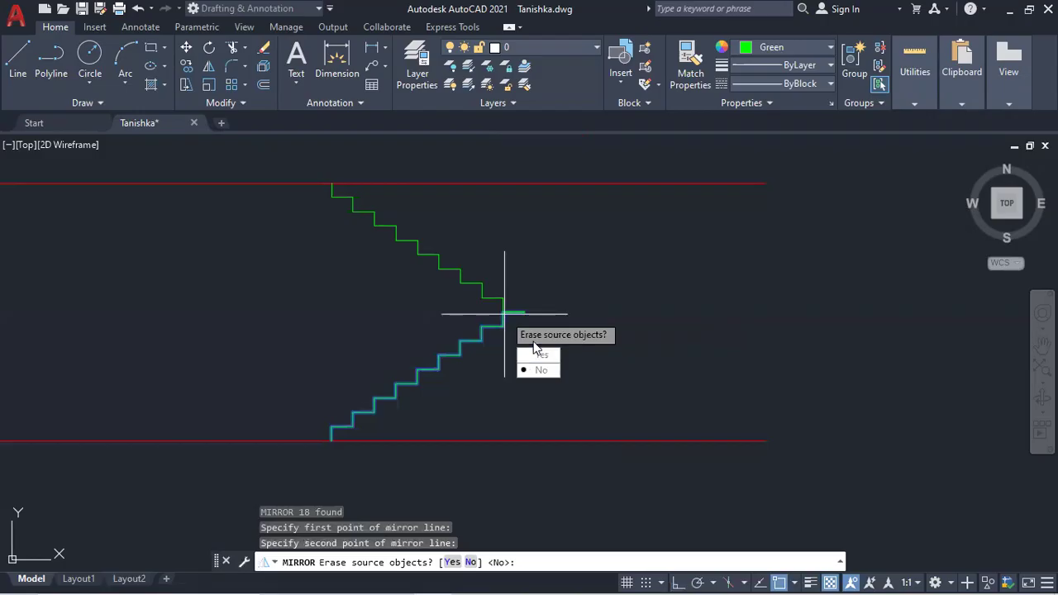
left_click(542, 369)
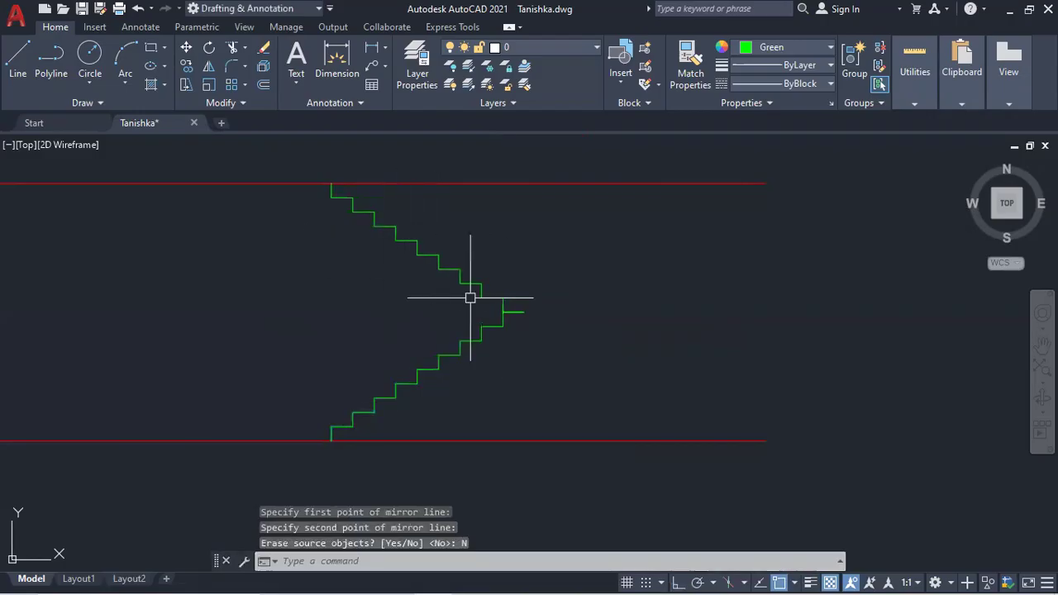
Draw vertical construction lines (XLINE) through both faces of the plan's outer wall beside the staircase
scroll(537, 322, "down", 8)
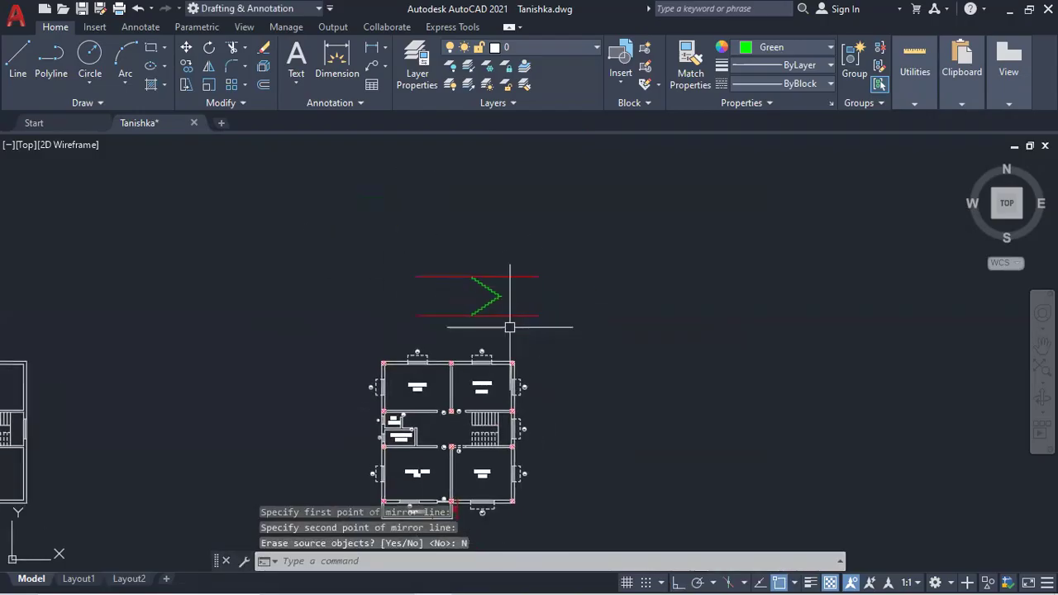
key("Return")
type("v")
key("Return")
scroll(509, 413, "up", 8)
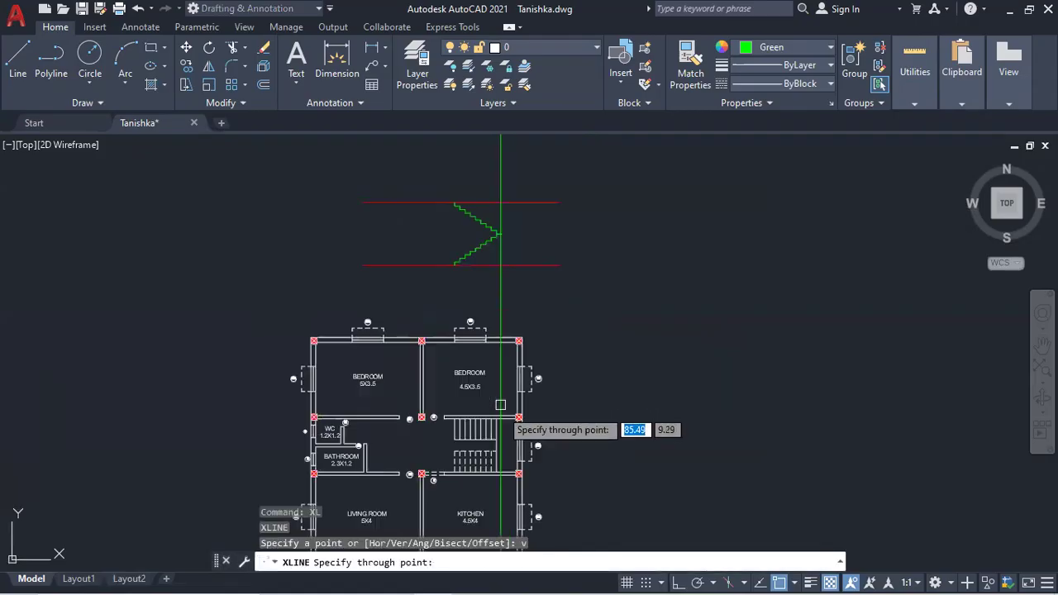
left_click(529, 497)
left_click(544, 497)
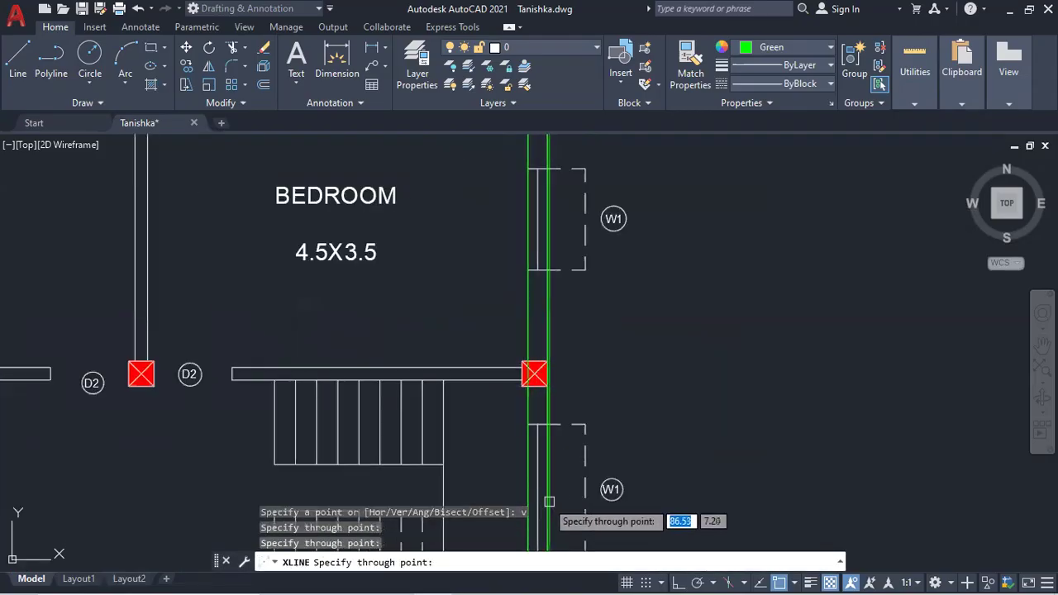
scroll(534, 387, "down", 6)
key("Escape")
Extend the landing line between the two flights to the outermost wall construction line
scroll(515, 279, "up", 5)
type("e")
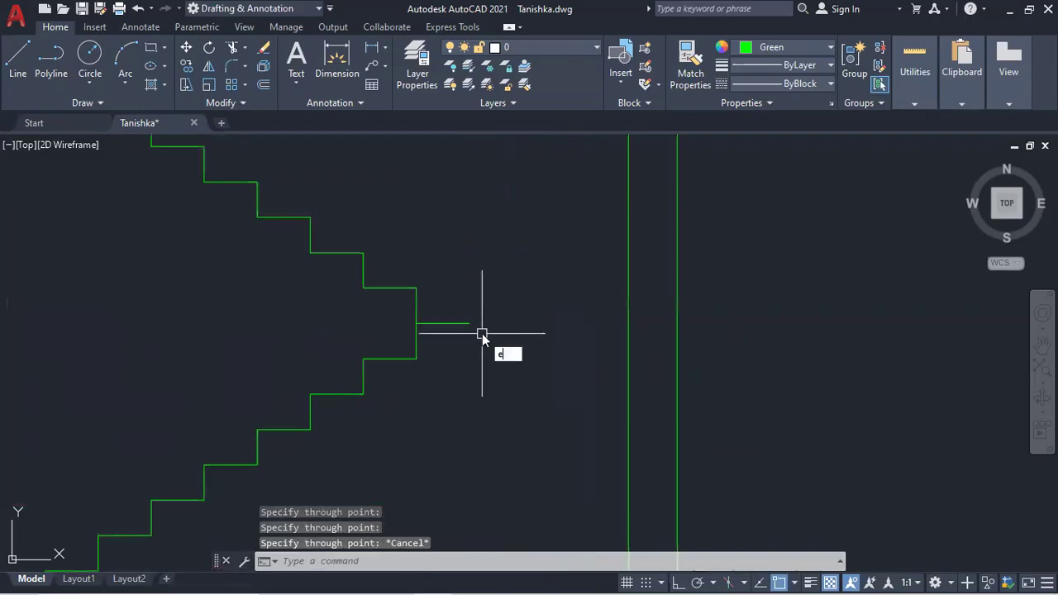
type("x")
key("Return")
left_click(517, 324)
left_click(546, 324)
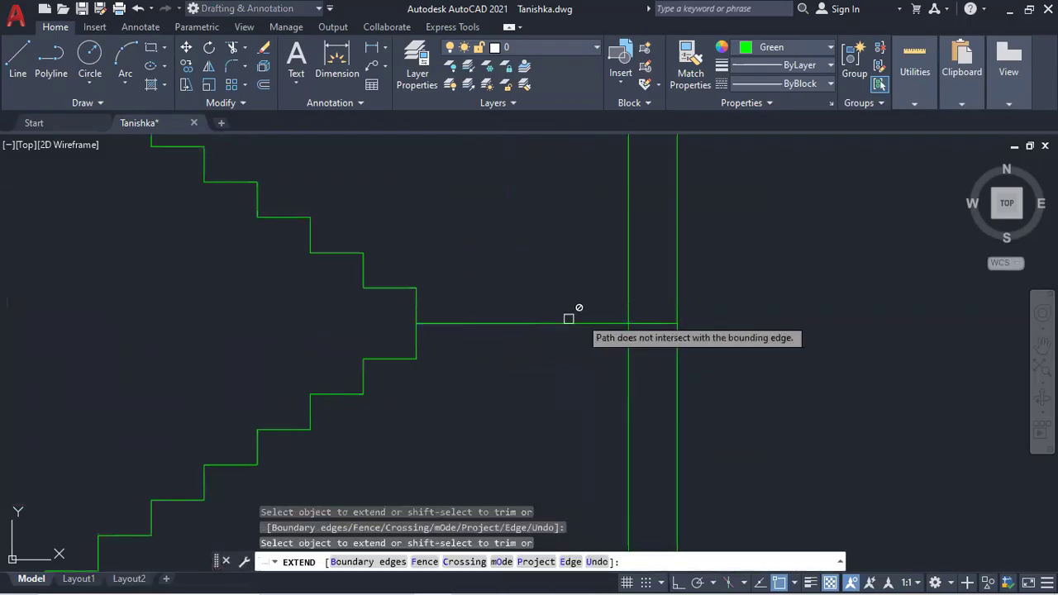
key("Escape")
Draw a sloping line through the inner corners of the upper flight's steps
scroll(537, 335, "down", 3)
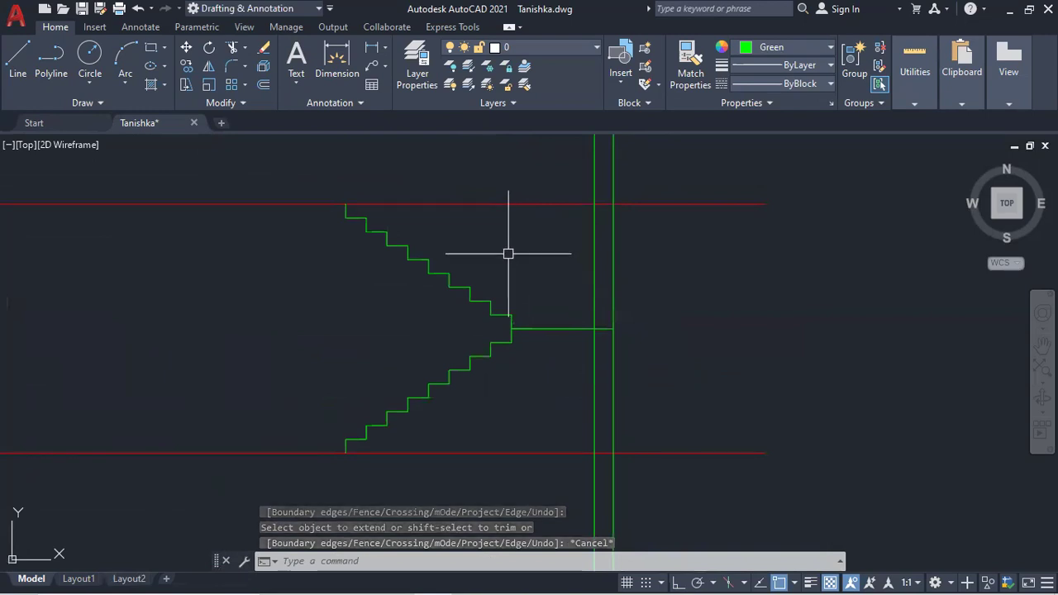
type("l")
key("Return")
scroll(343, 215, "up", 3)
left_click(323, 190)
left_click(639, 400)
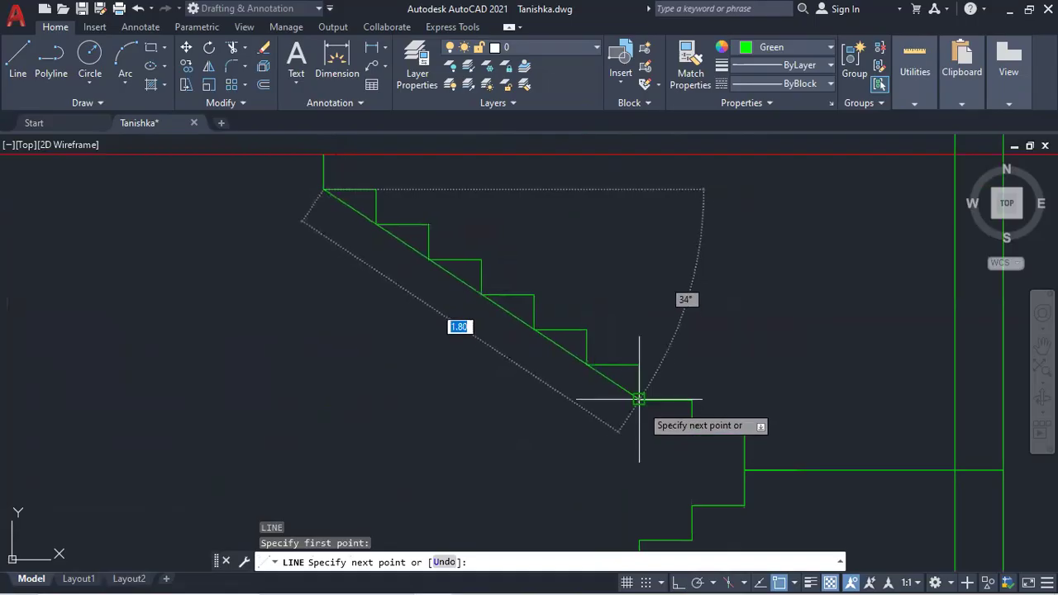
key("Return")
Offset the upper flight's sloping line 0.15 below the steps and delete the original line
type("o")
key("Return")
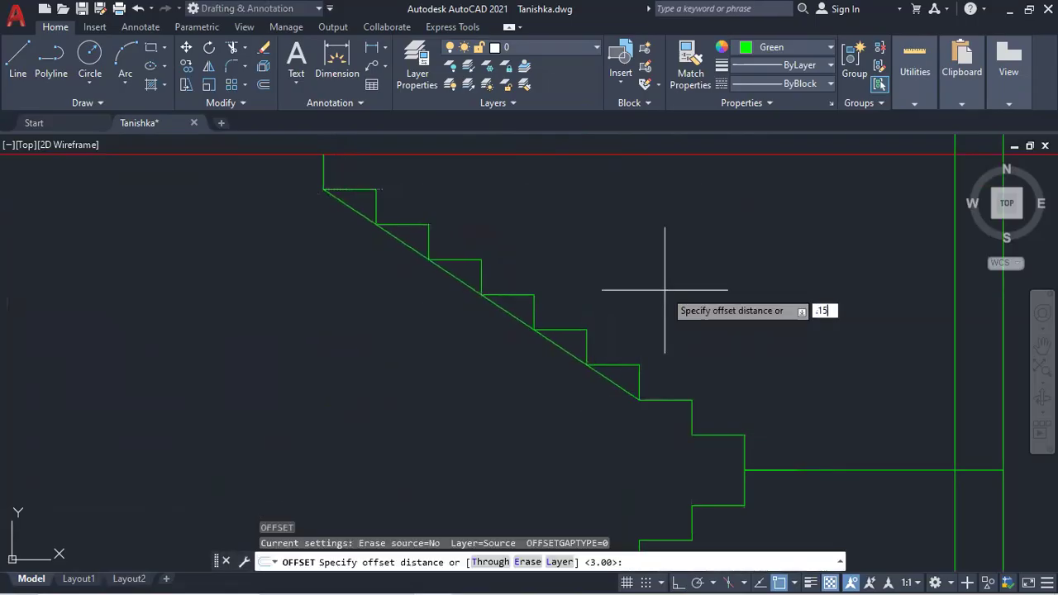
key("Return")
left_click(510, 312)
left_click(473, 325)
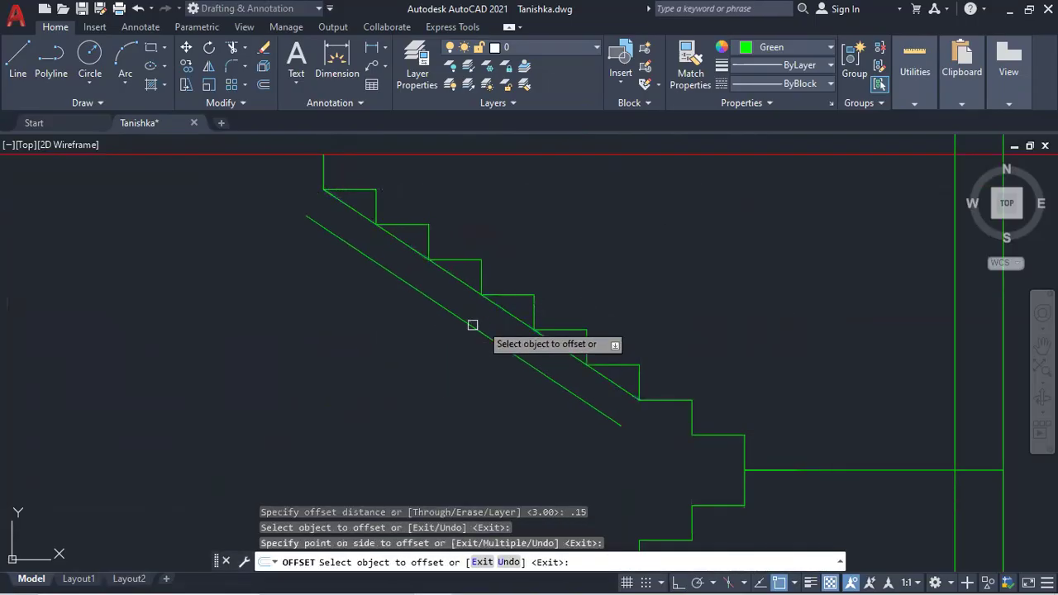
key("Return")
left_click(514, 310)
key("Delete")
Draw a sloping line through the inner corners of the lower flight's steps
scroll(609, 378, "down", 3)
type("l")
key("Return")
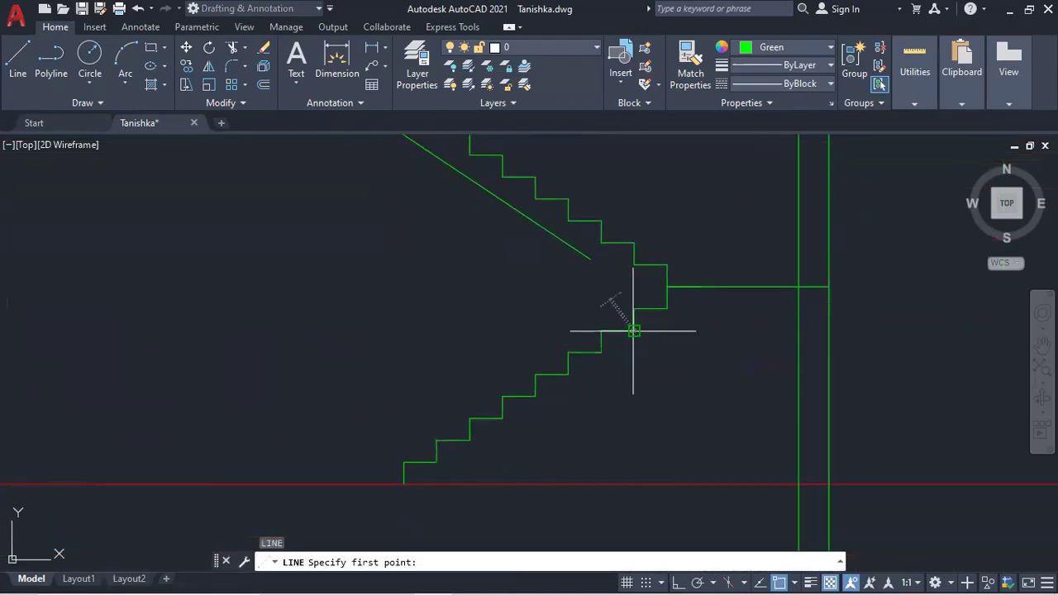
left_click(633, 330)
left_click(437, 461)
key("Return")
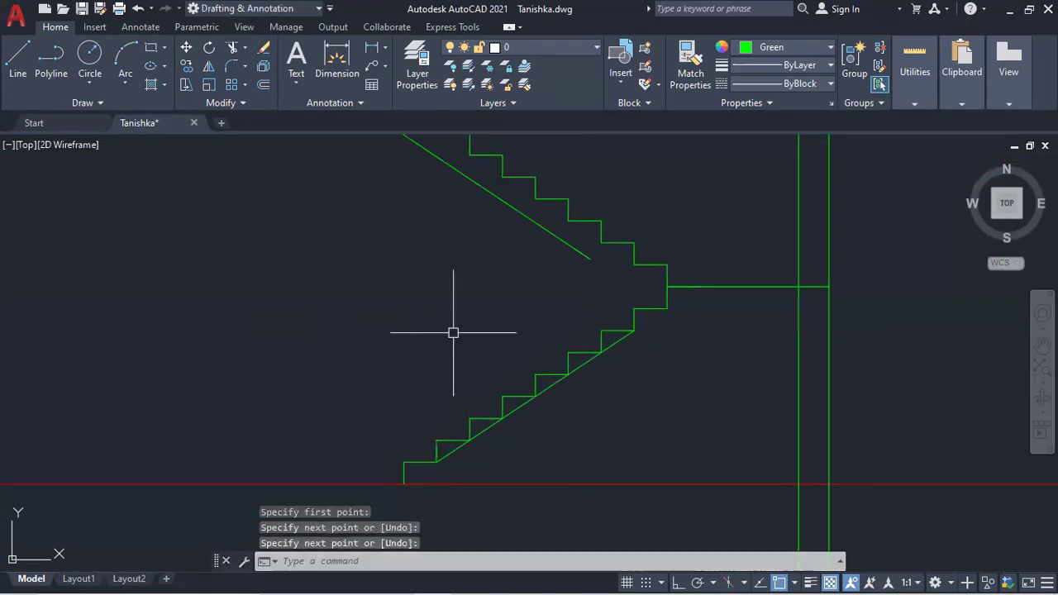
Offset the lower flight's sloping line and the landing line downward by 0.15 for the slab thickness
type("o")
key("Return")
key("Return")
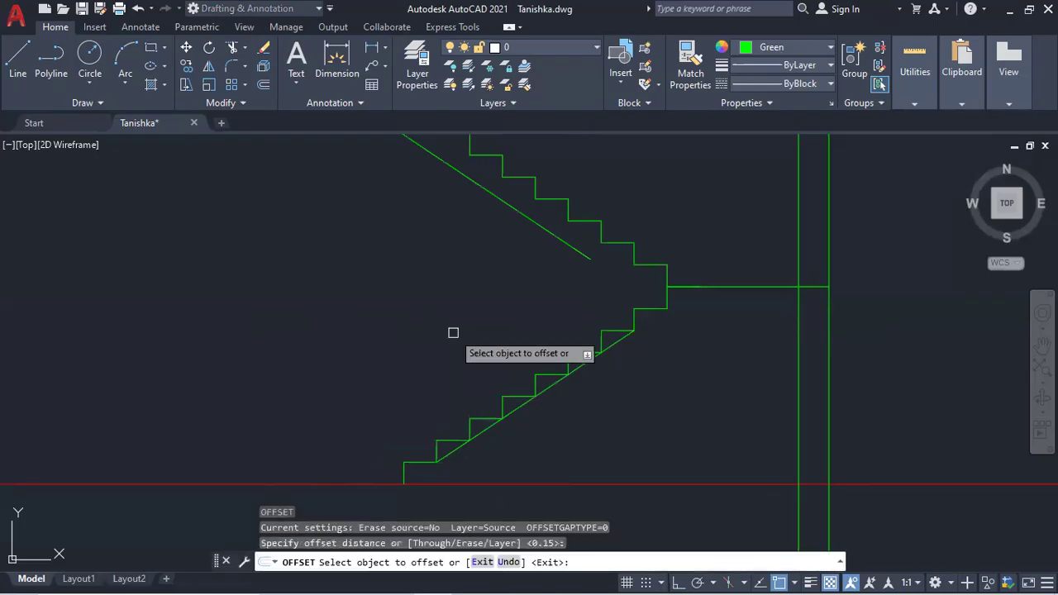
left_click(547, 389)
left_click(691, 319)
left_click(732, 287)
left_click(749, 317)
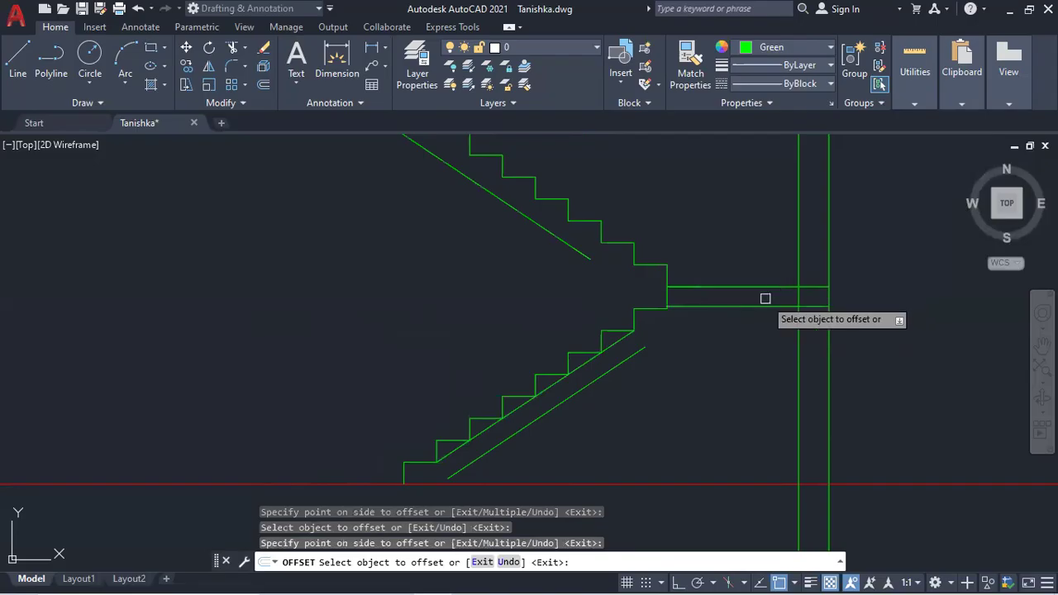
Fillet the lower flight's offset line with the landing's underside line at radius 0 and delete the original sloping line
key("Escape")
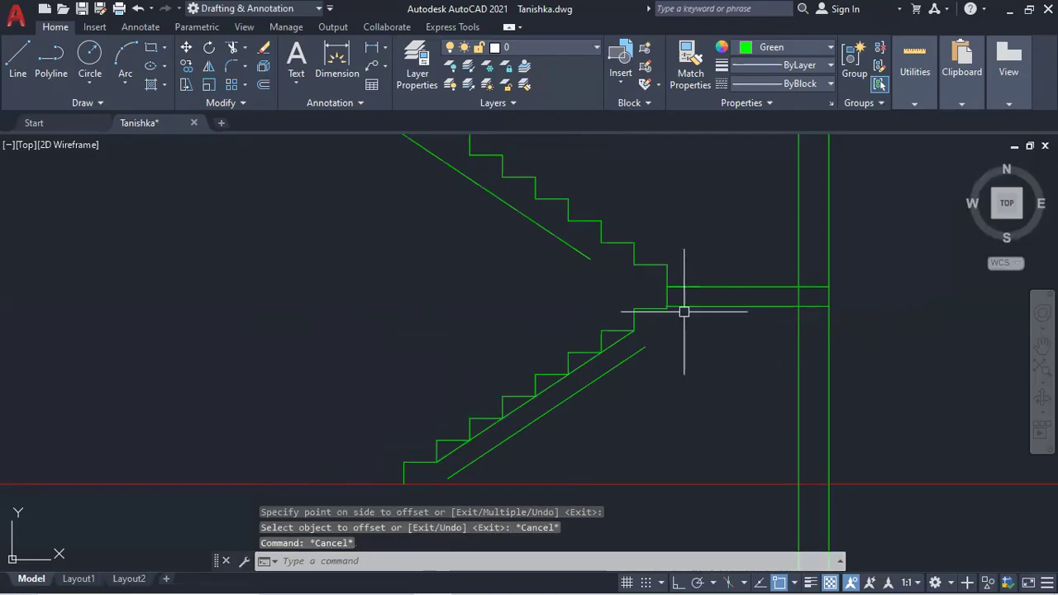
type("f")
key("Return")
left_click(621, 360)
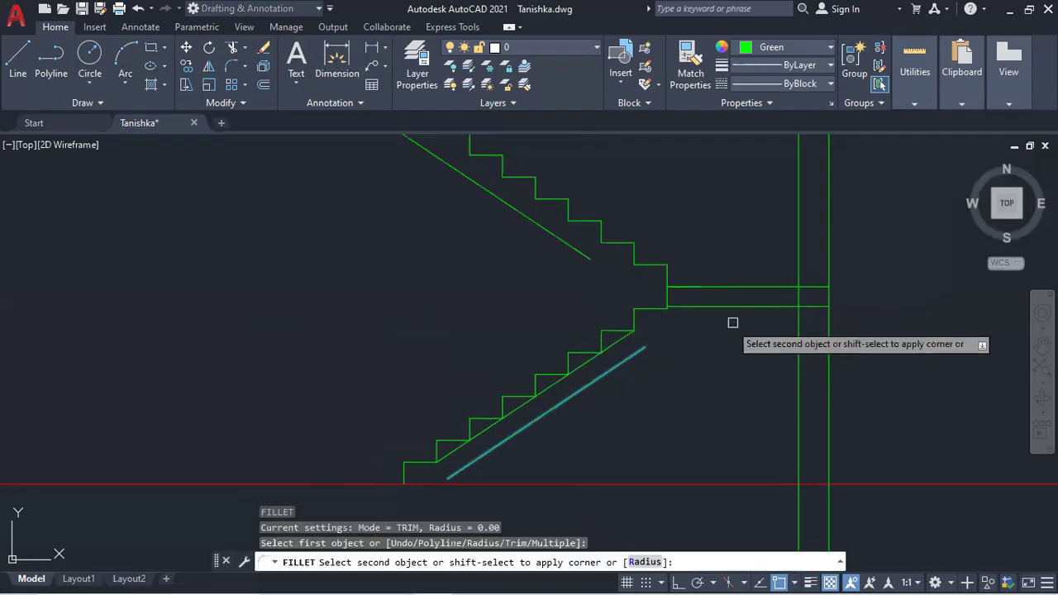
key("Escape")
key("Escape")
left_click(628, 336)
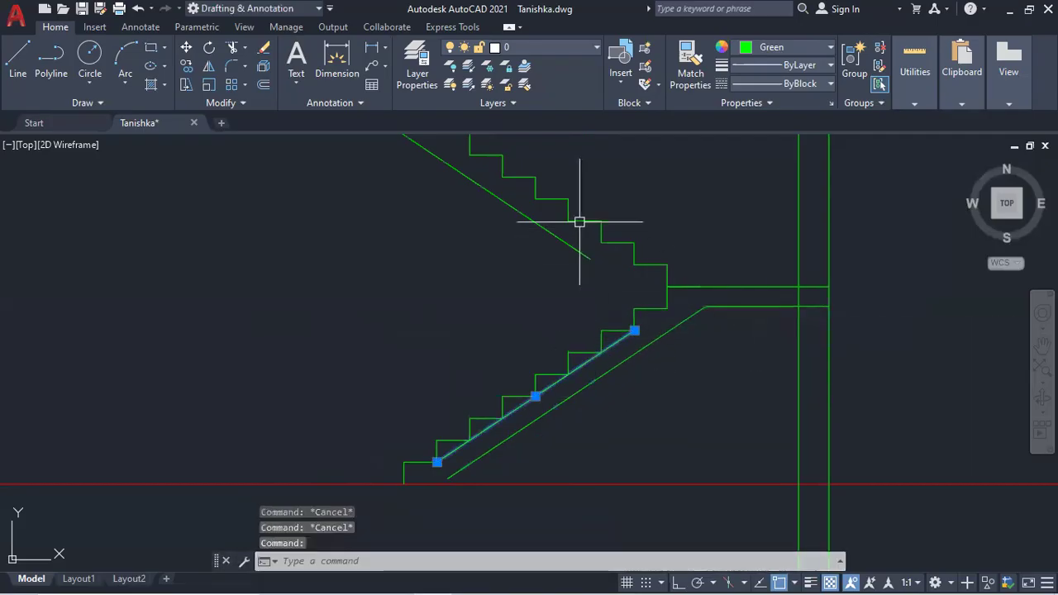
key("Delete")
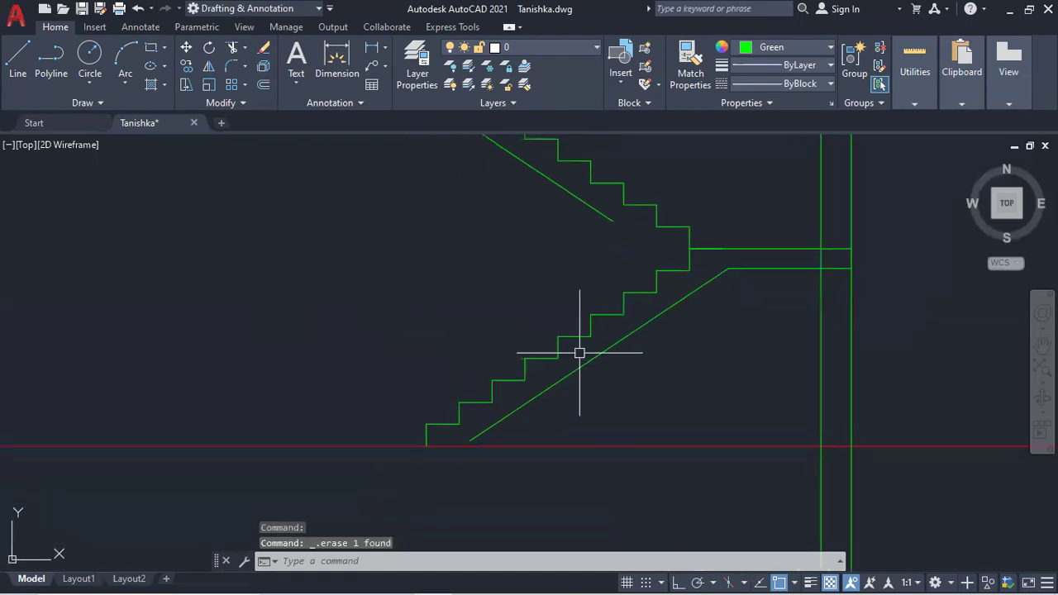
Extend the lower flight's underside line down to the red ground floor line
key("Return")
key("Return")
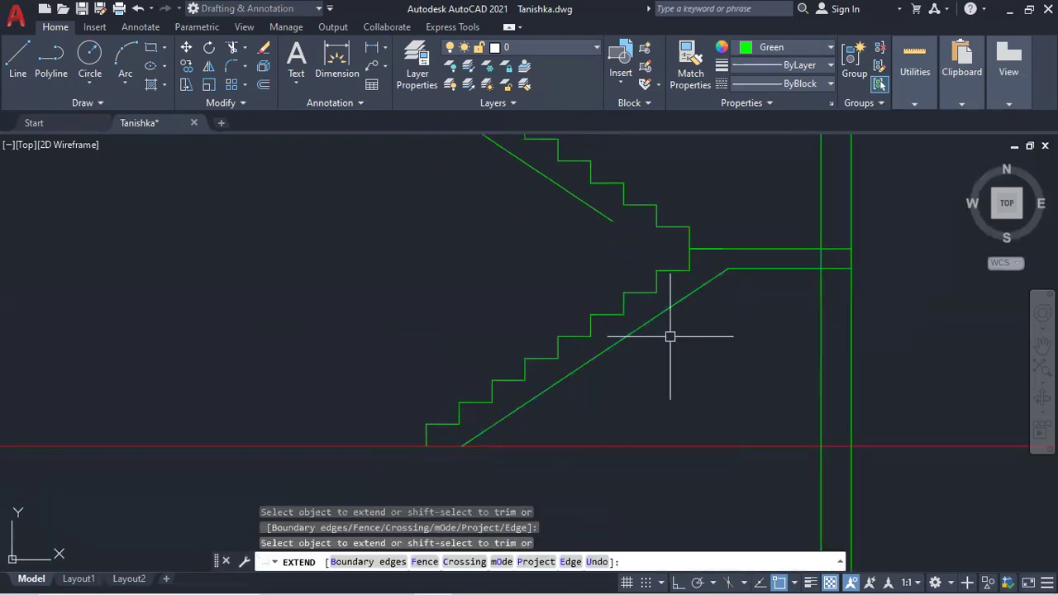
key("Escape")
key("Escape")
Offset the upper red floor line downward by 0.15 for the floor slab thickness
left_click_drag(725, 343, 659, 418)
left_click_drag(342, 241, 499, 317)
type("o")
key("Return")
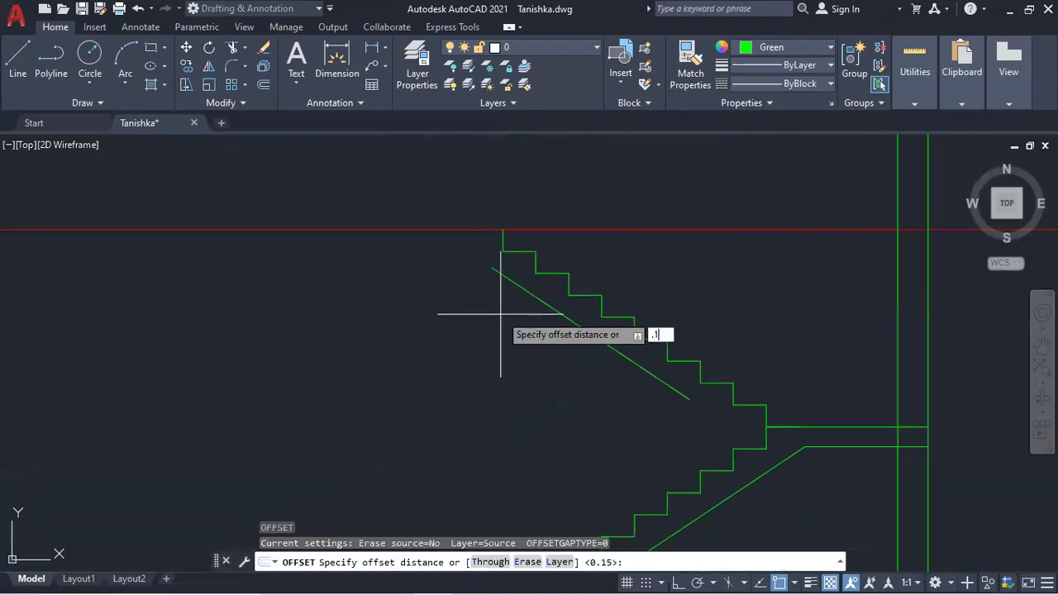
type(".1")
key("Return")
left_click(427, 232)
left_click(467, 274)
key("Escape")
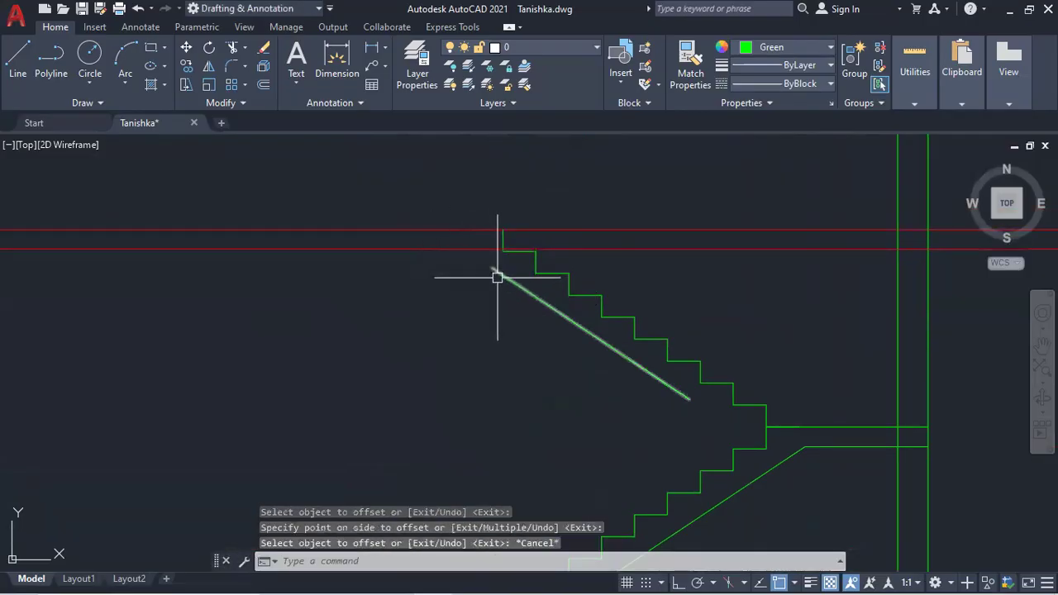
Extend both ends of the upper flight's underside line to the floor slab's lower line and the landing-side step
type("ex")
key("Return")
left_click(506, 276)
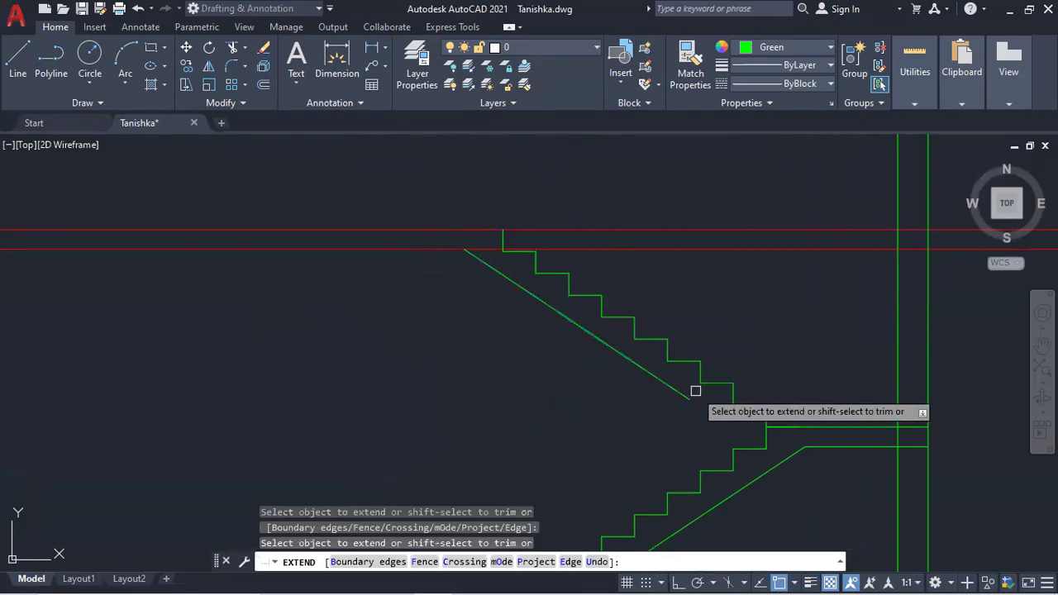
key("Escape")
Draw a vertical and a horizontal line closing the upper flight's top end between the floor slab and the first riser
scroll(468, 331, "up", 2)
type("l")
key("Return")
left_click(465, 241)
left_click(528, 240)
left_click(527, 269)
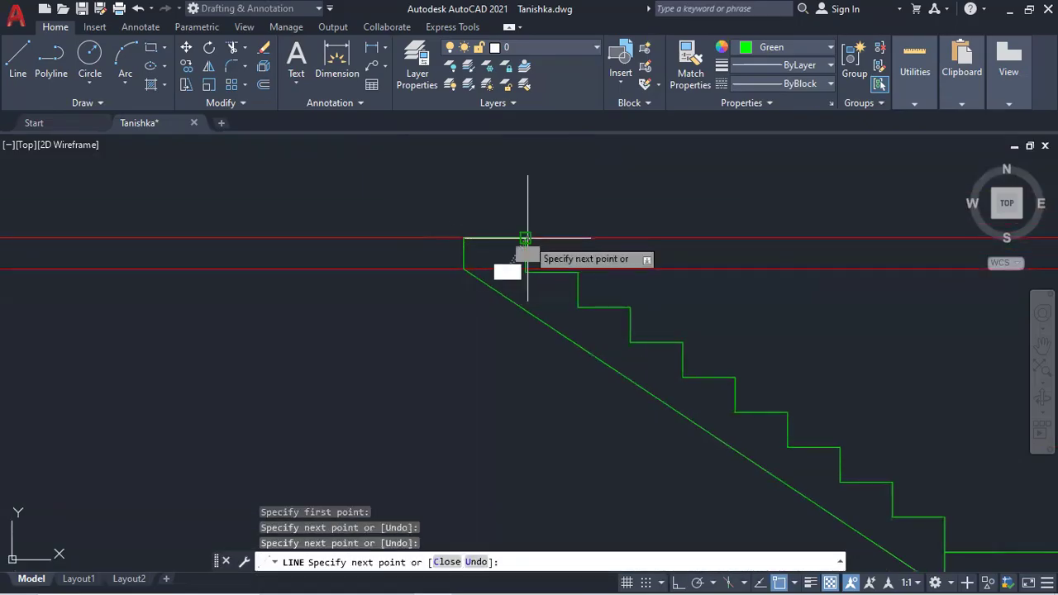
key("Return")
Trim the two upper red floor lines between the stair and the wall and delete their remnants beyond the wall
scroll(582, 313, "down", 5)
scroll(582, 314, "up", 4)
key("Return")
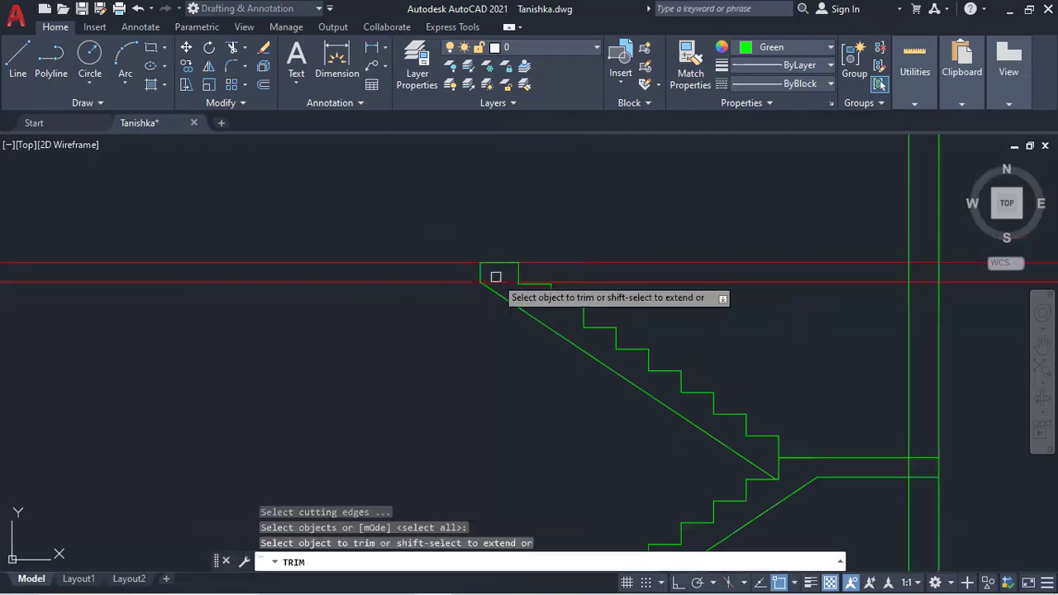
left_click(505, 279)
left_click(726, 299)
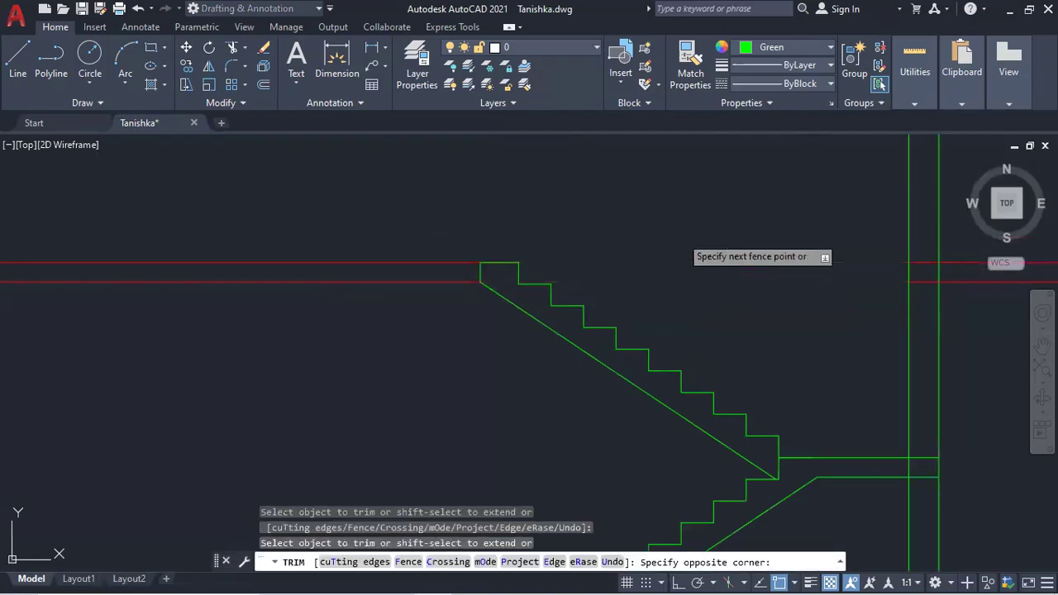
left_click(679, 236)
scroll(716, 277, "down", 4)
left_click_drag(737, 281, 610, 257)
key("Return")
left_click(587, 225)
left_click(793, 274)
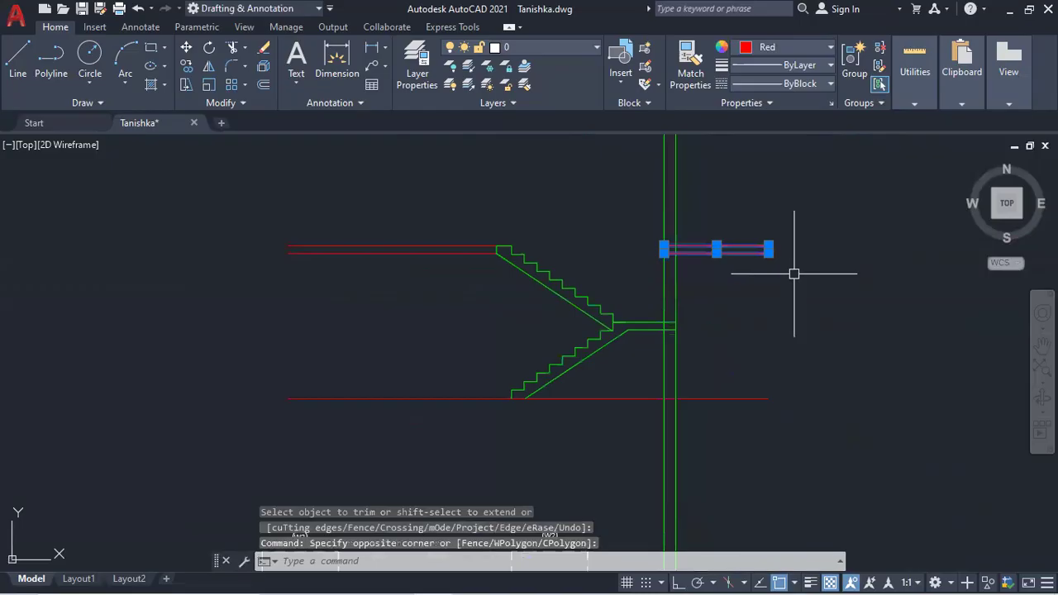
key("Delete")
Trim the inner wall line where it crosses the landing slab
scroll(650, 342, "up", 8)
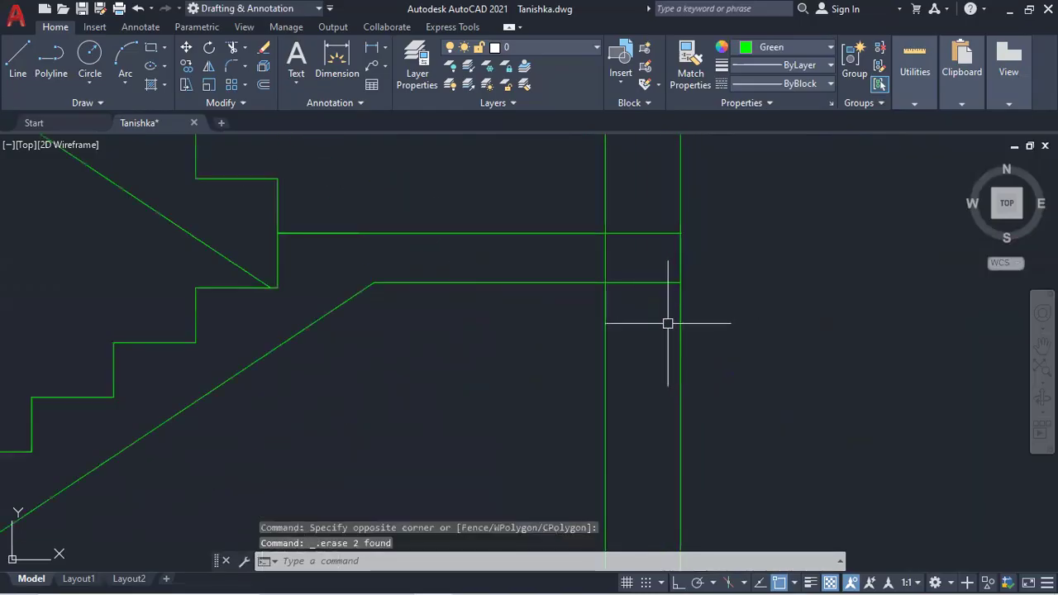
type("tr")
key("Return")
left_click(626, 276)
left_click(557, 295)
scroll(557, 295, "down", 2)
left_click_drag(428, 294, 586, 240)
left_click_drag(362, 388, 581, 239)
key("Return")
Draw a line along the lower flight's base from the first riser to the underside line
type("l")
key("Return")
left_click(352, 376)
left_click(409, 377)
key("Return")
scroll(479, 303, "down", 4)
scroll(611, 273, "up", 3)
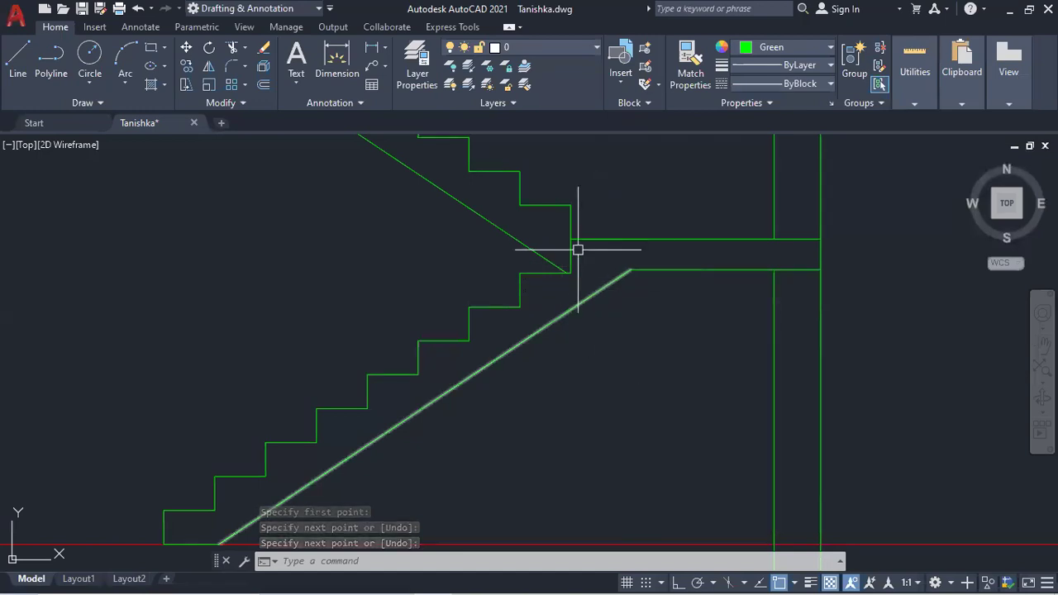
Draw a 0.15 vertical line separating the lower flight from the landing slab at the underside's bend
key("Return")
left_click(630, 269)
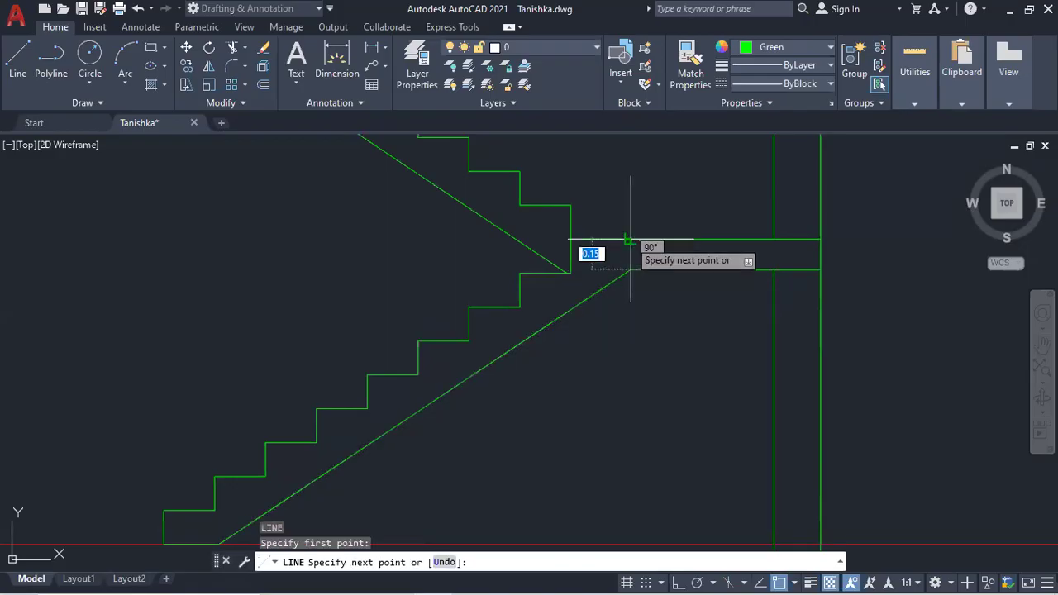
left_click(629, 239)
key("Escape")
scroll(570, 237, "down", 2)
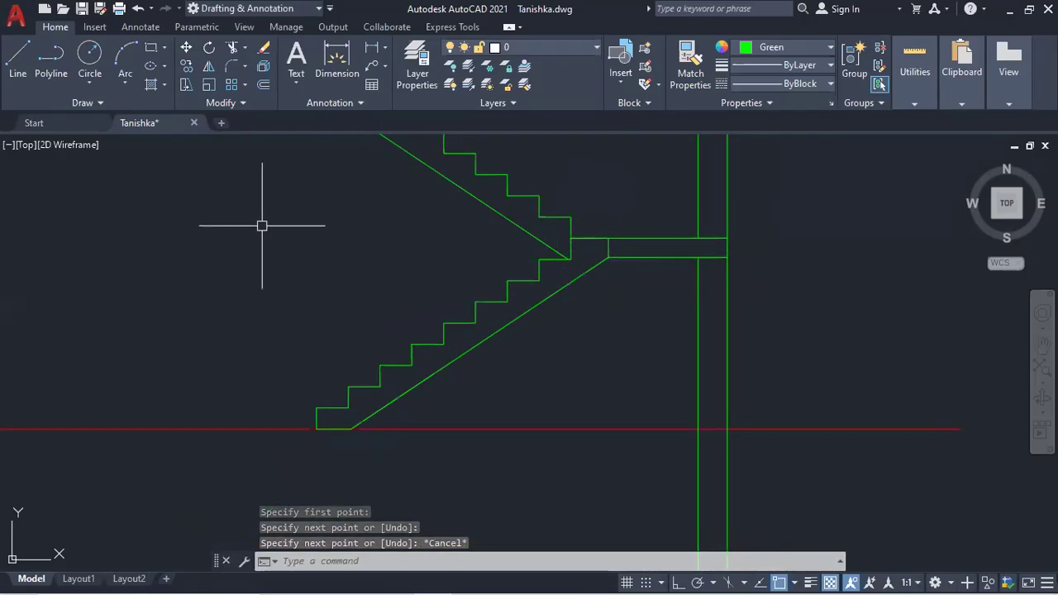
left_click(195, 215)
key("Escape")
key("Escape")
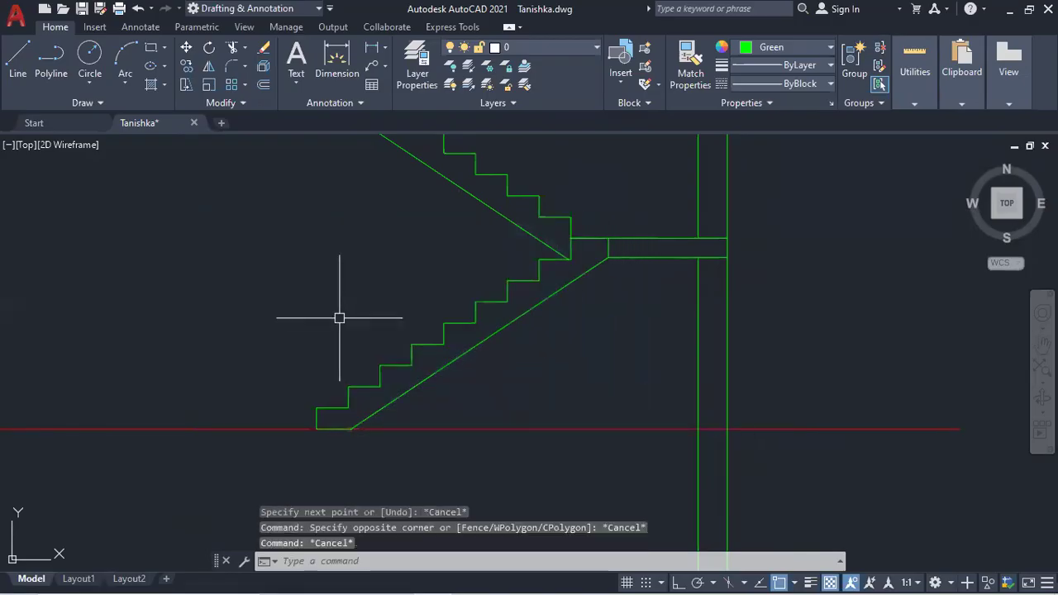
Create a polyline boundary of the lower flight by picking a point inside it
type("bo")
key("Return")
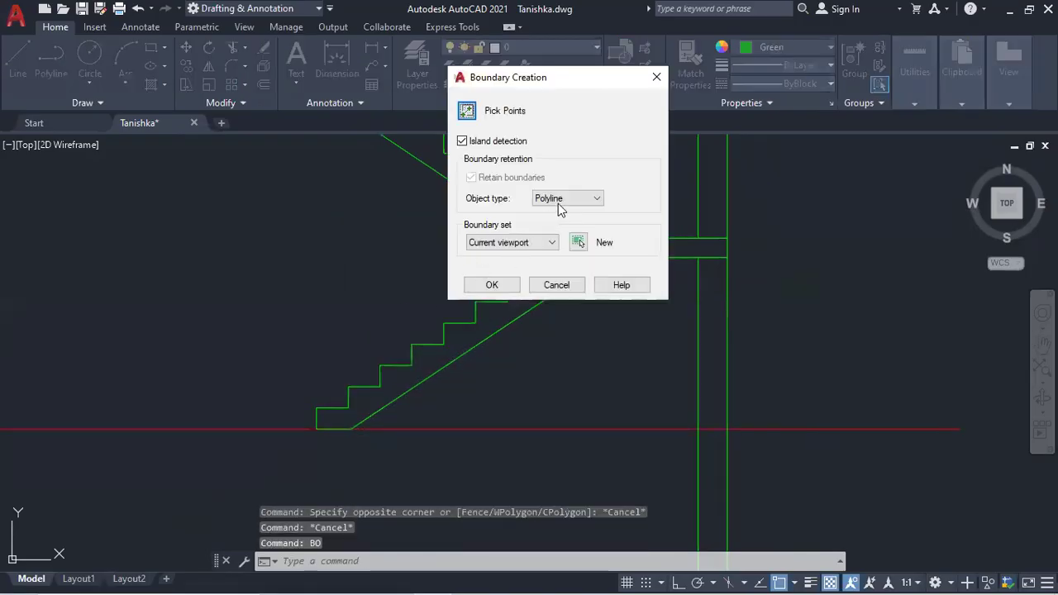
left_click(468, 112)
left_click(515, 301)
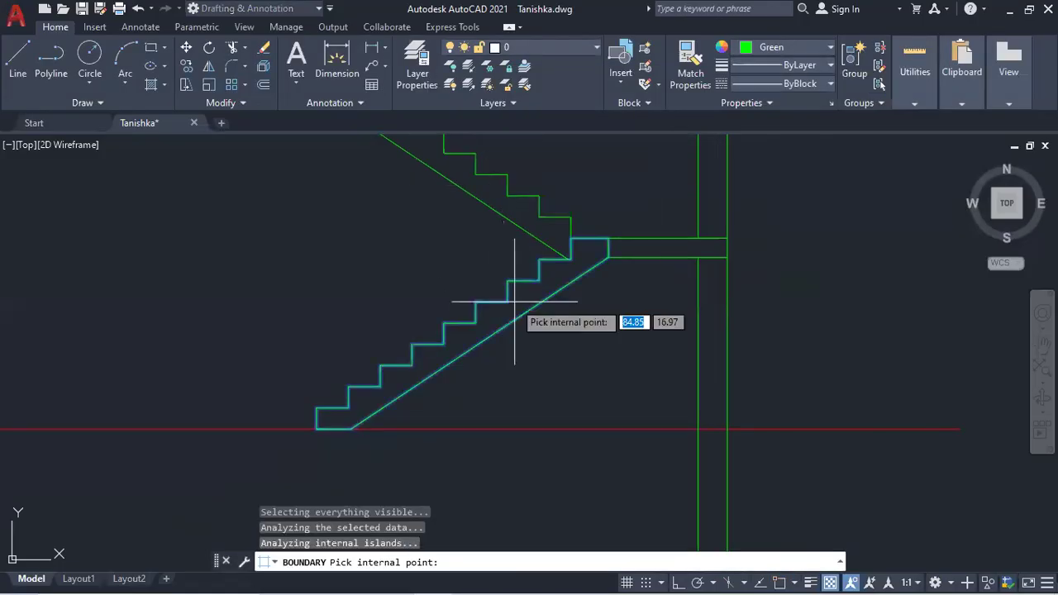
key("Return")
Copy the lower flight's boundary polyline to the empty area beyond the wall
left_click(532, 307)
scroll(571, 343, "down", 2)
left_click_drag(581, 378, 358, 361)
key("Return")
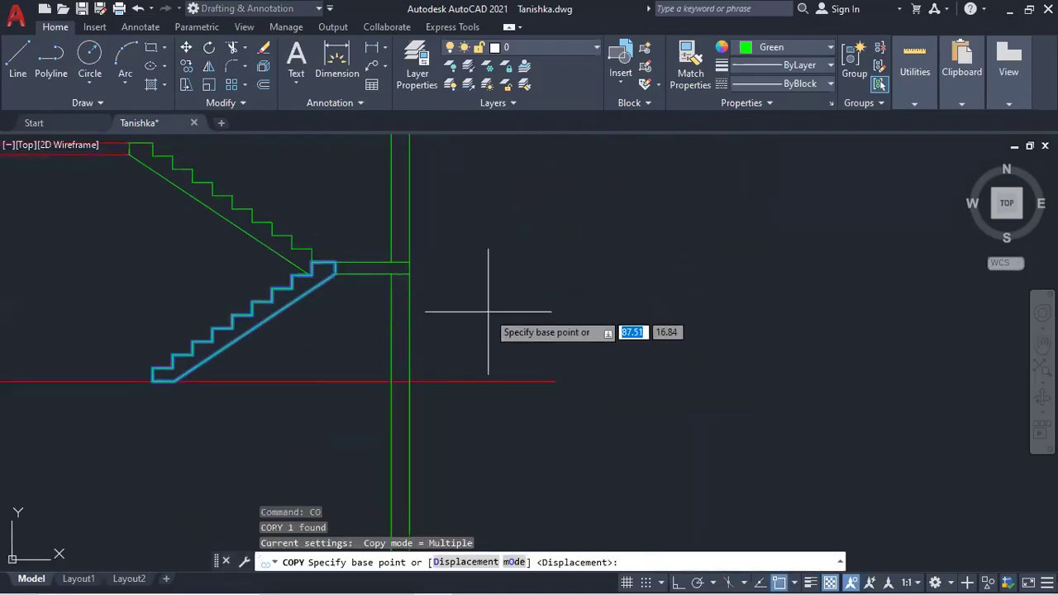
left_click(499, 311)
scroll(628, 318, "down", 2)
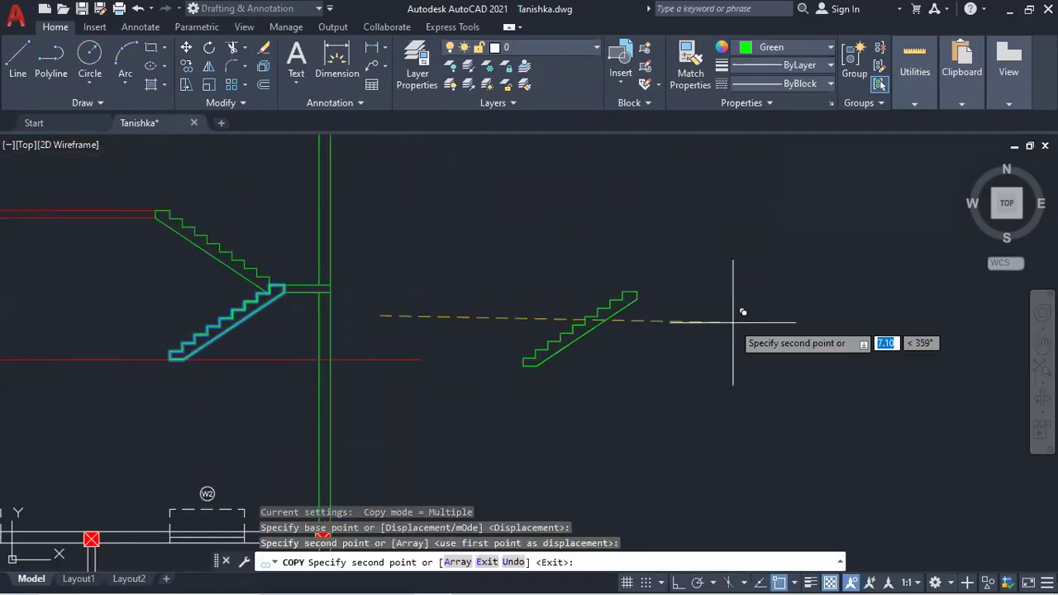
key("Escape")
Create a polyline boundary of the landing slab by picking a point inside it
scroll(235, 290, "up", 5)
scroll(461, 302, "up", 2)
type("bo")
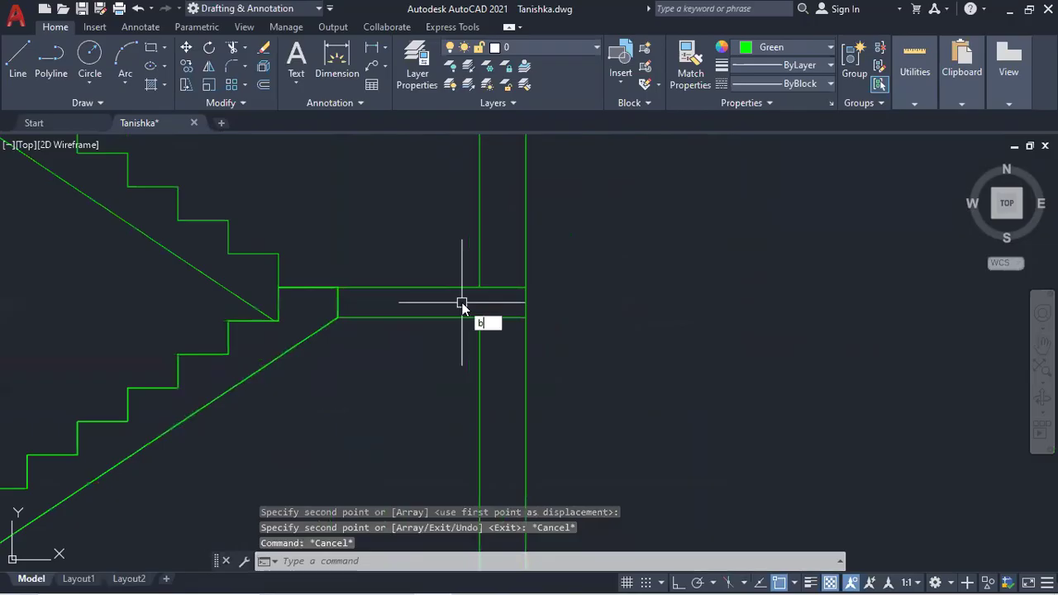
key("Return")
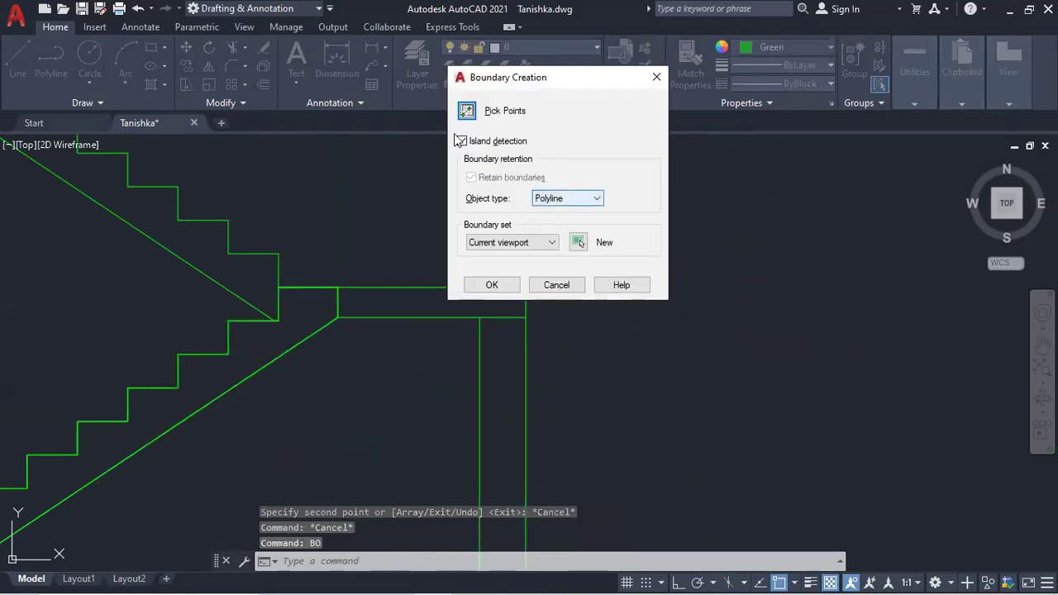
left_click(467, 110)
left_click(464, 301)
key("Return")
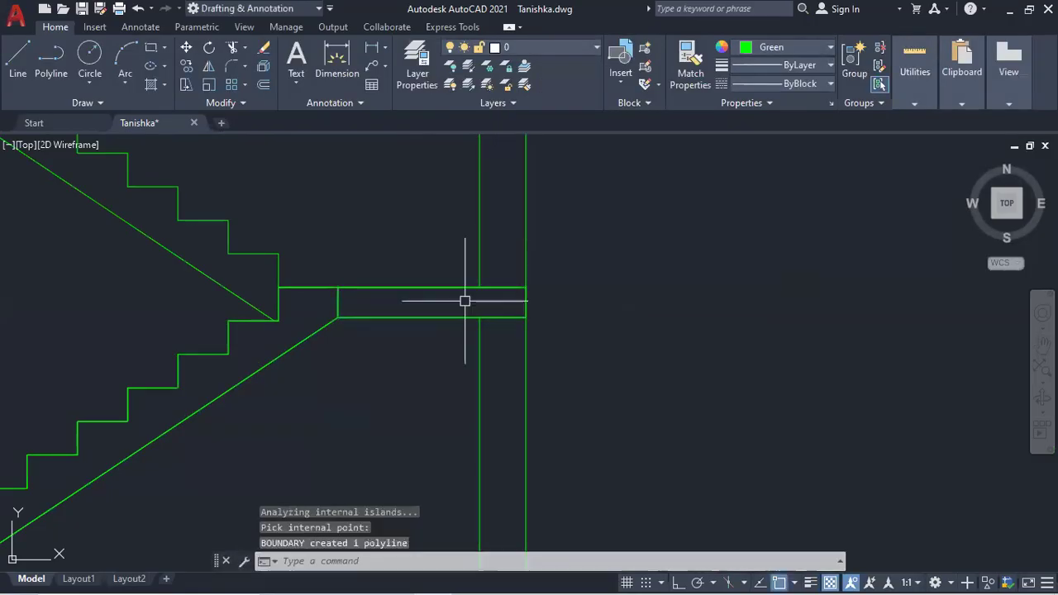
Copy the landing slab's boundary polyline to the empty area beyond the copied flight
left_click(467, 289)
type("c")
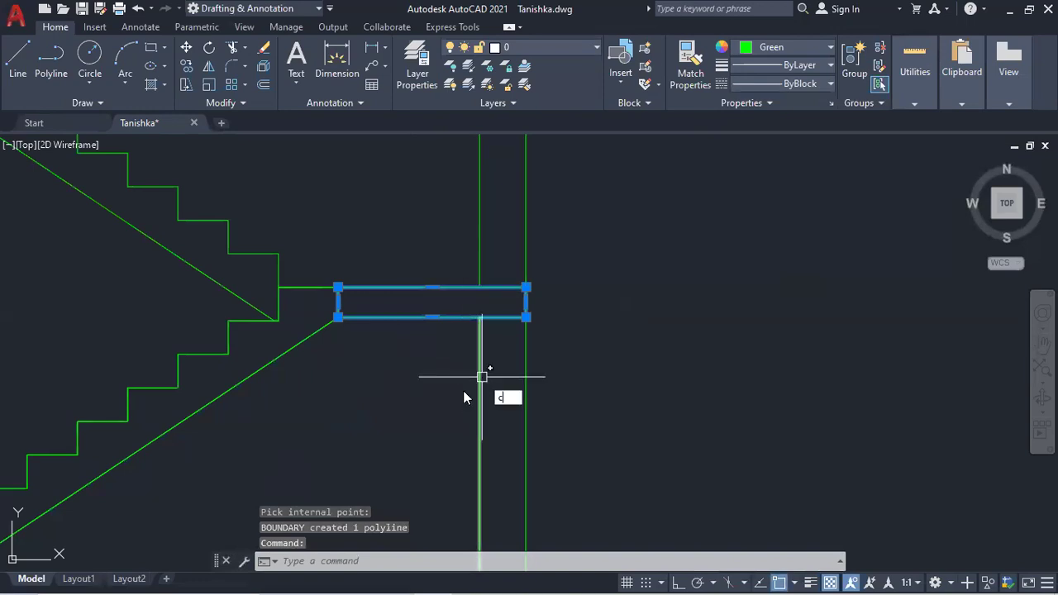
type("o")
key("Return")
left_click(390, 398)
scroll(390, 398, "down", 6)
left_click_drag(390, 398, 43, 360)
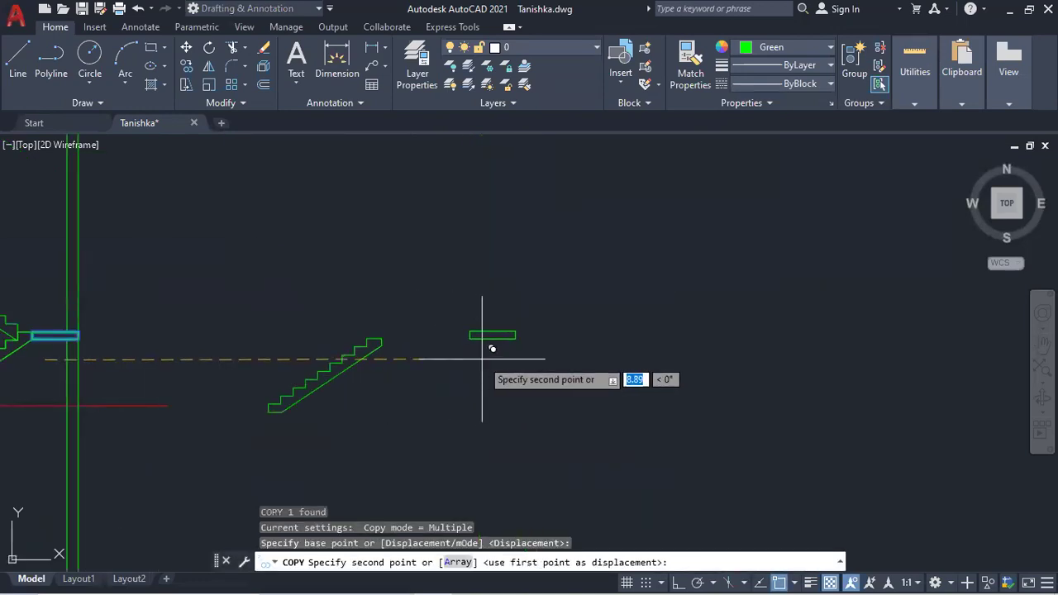
left_click(482, 358)
key("Escape")
scroll(389, 338, "down", 8)
scroll(319, 316, "up", 13)
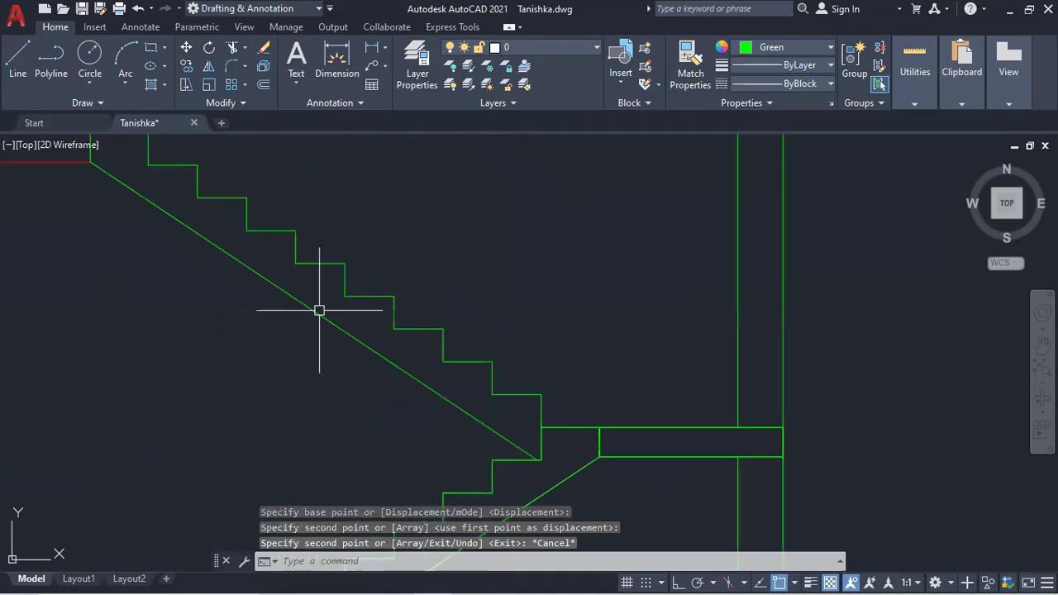
key("F1")
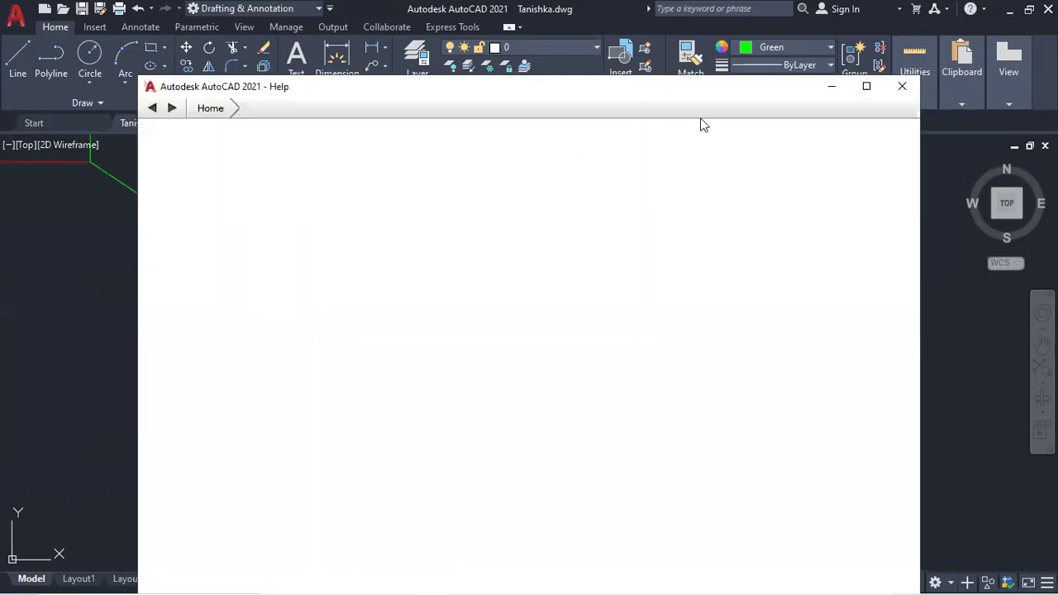
left_click(909, 91)
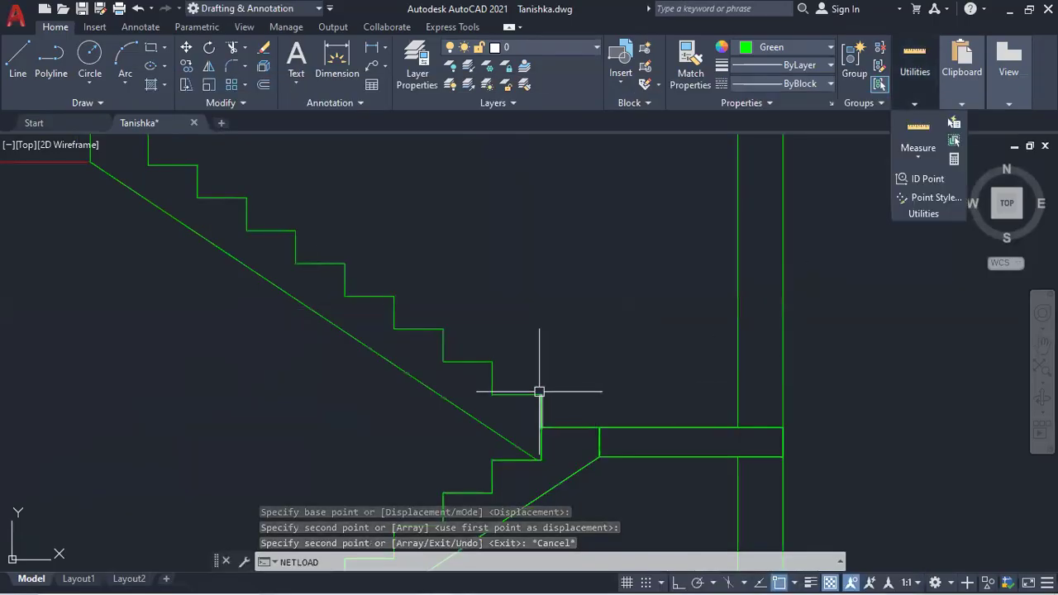
type("bo")
key("Escape")
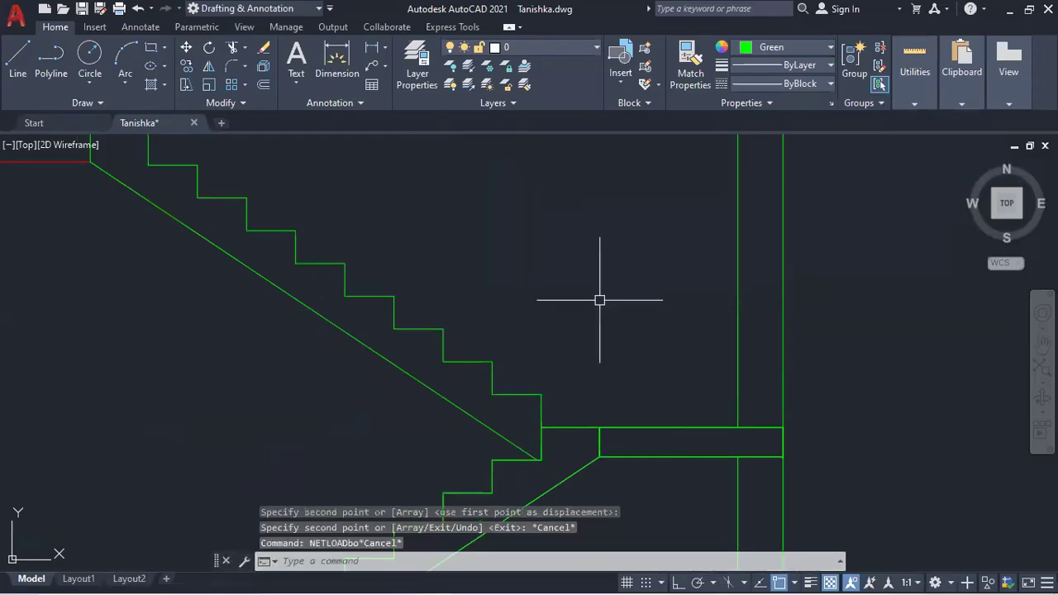
Try to create a polyline boundary of the upper flight by picking points inside it
key("Return")
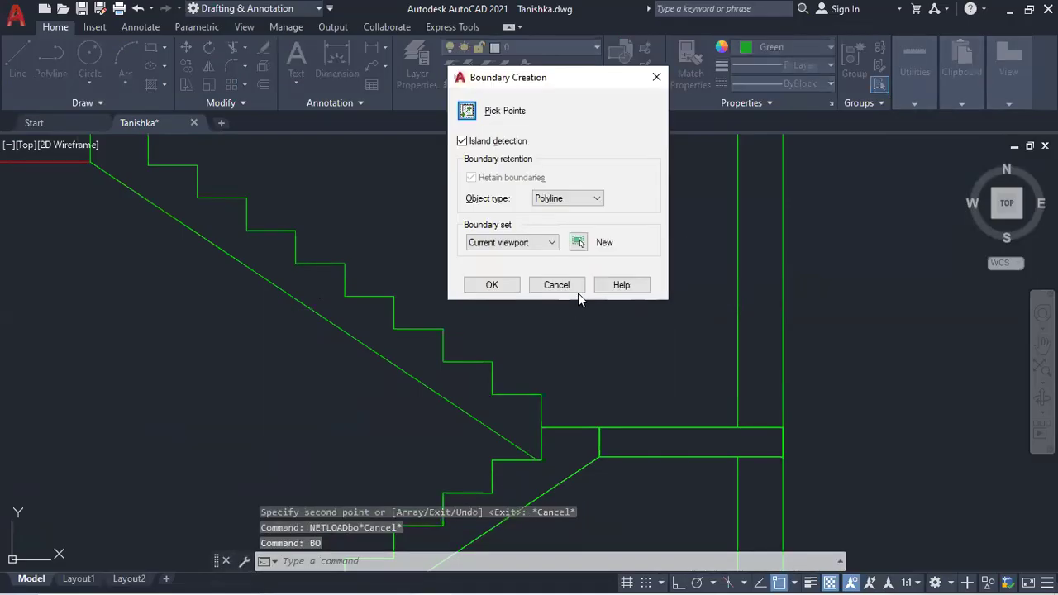
left_click(468, 111)
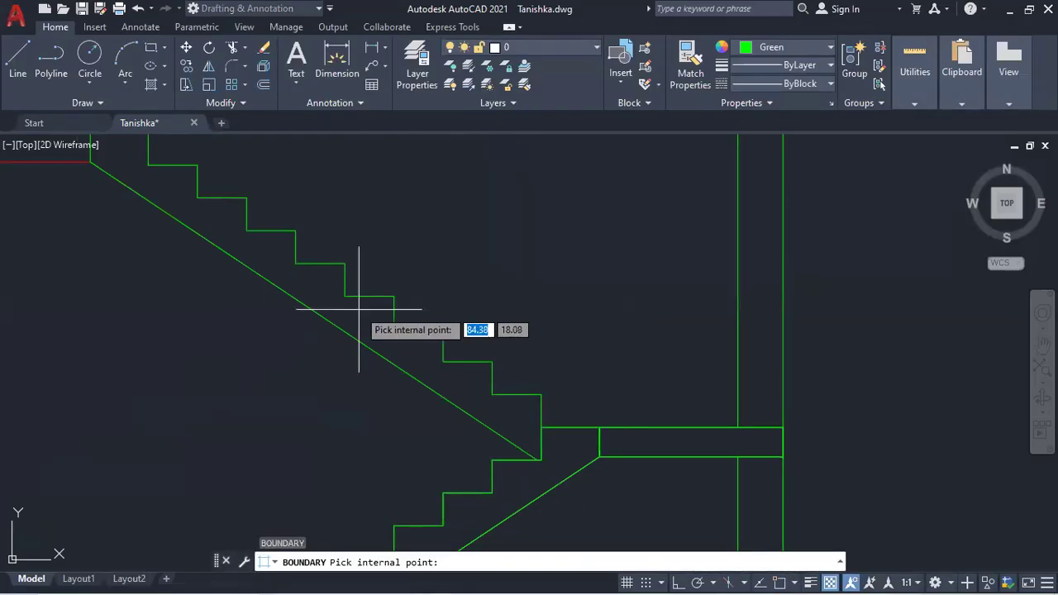
left_click(358, 306)
scroll(364, 315, "down", 2)
left_click(370, 328)
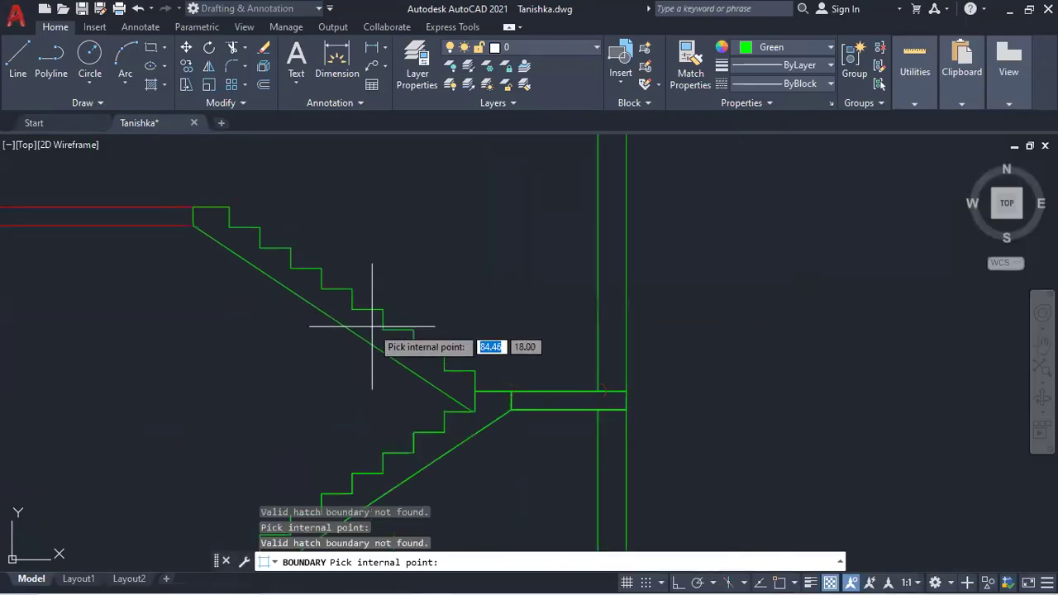
key("Escape")
key("Escape")
key("Escape")
Fillet the corners at the upper flight's top end to close the outline between its top, side, riser and underside lines
scroll(223, 215, "up", 4)
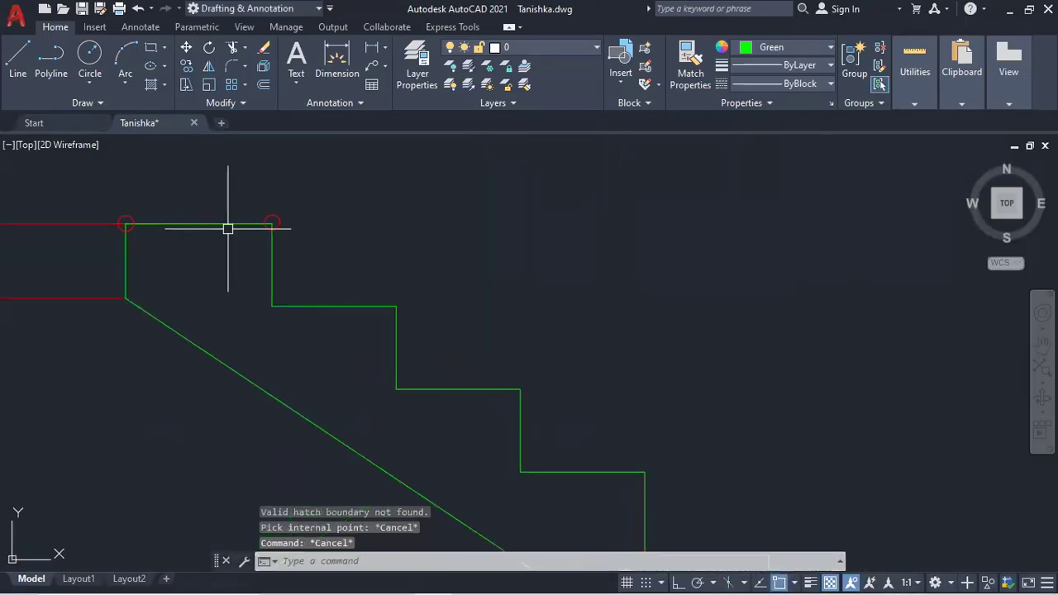
key("Return")
left_click(229, 224)
left_click(271, 245)
key("Return")
left_click(235, 224)
left_click(136, 257)
key("Return")
left_click(146, 309)
key("Escape")
key("Escape")
scroll(185, 302, "down", 4)
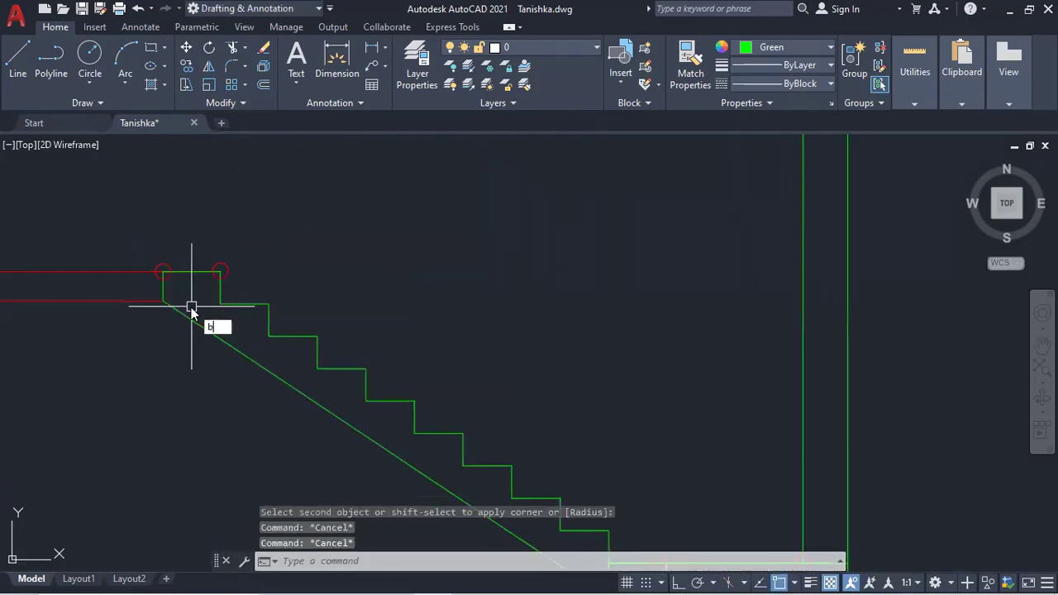
Create a polyline boundary of the closed upper flight by picking a point inside it
type("bo")
key("Return")
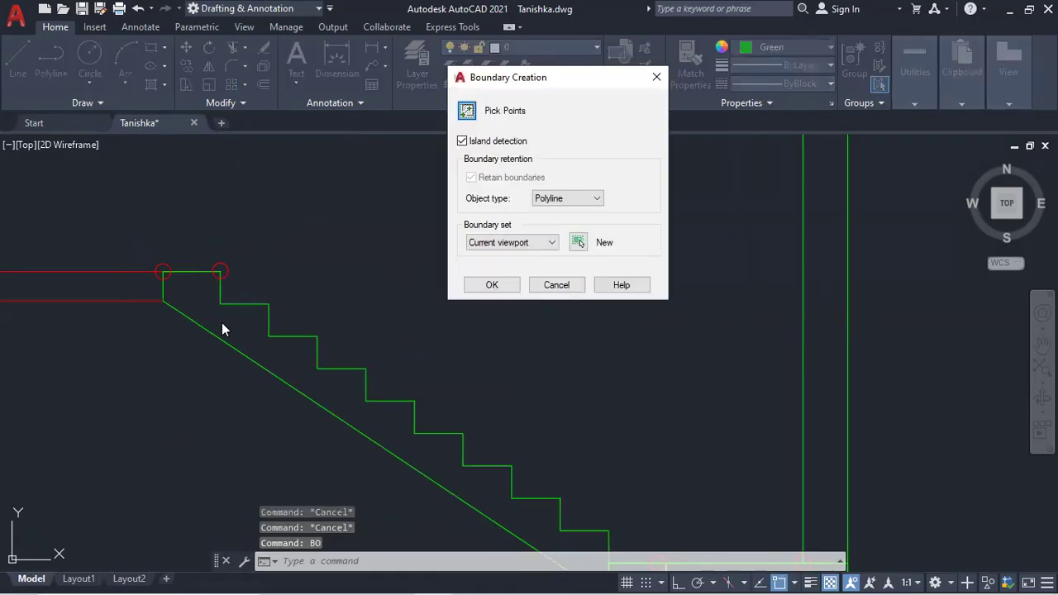
left_click(468, 111)
scroll(508, 295, "down", 3)
left_click(499, 372)
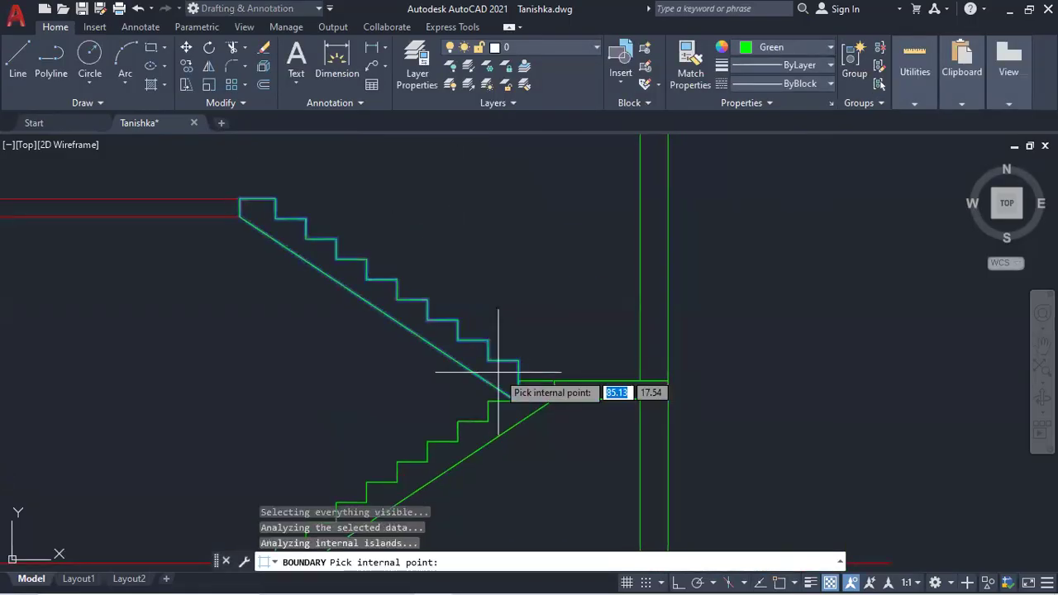
key("Return")
Copy the upper flight's boundary polyline to the empty area above the copied lower flight
left_click(508, 356)
type("c")
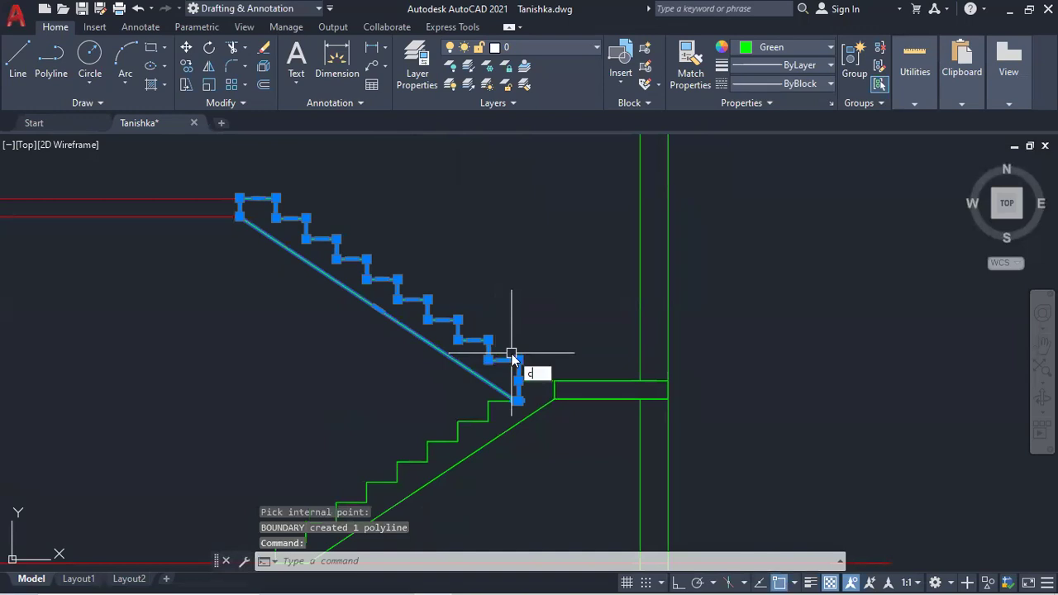
type("o")
key("Return")
left_click(517, 322)
scroll(624, 322, "down", 3)
left_click_drag(630, 321, 426, 324)
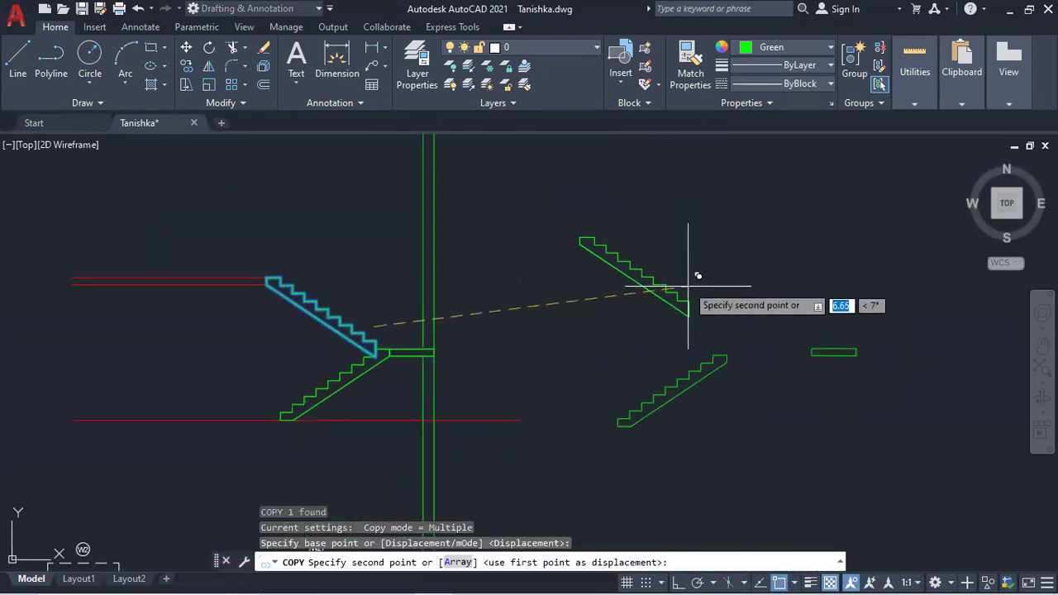
left_click(710, 266)
key("Escape")
Set up a hatch with the AR-CONC pattern, colour 0,0,0, background colour 199,200,202 and scale 0.03
scroll(641, 293, "down", 4)
scroll(606, 315, "up", 6)
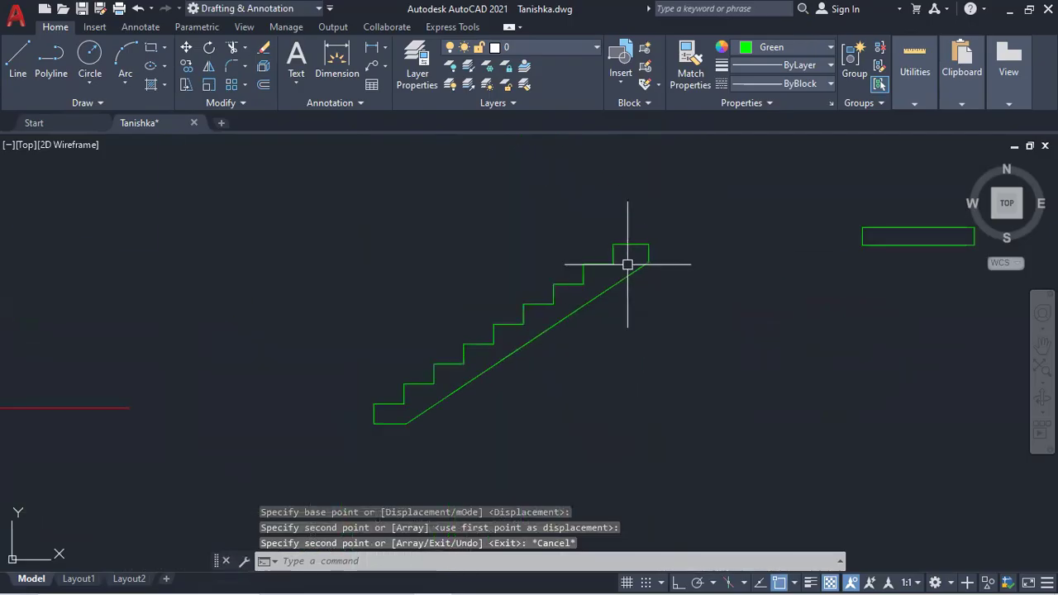
scroll(587, 297, "up", 3)
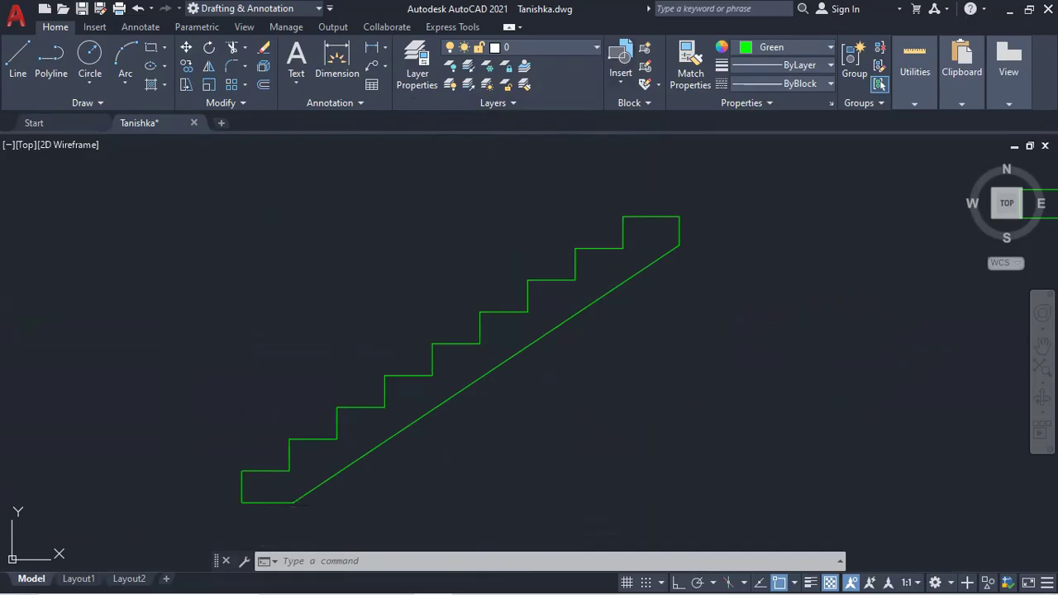
type("h")
key("Return")
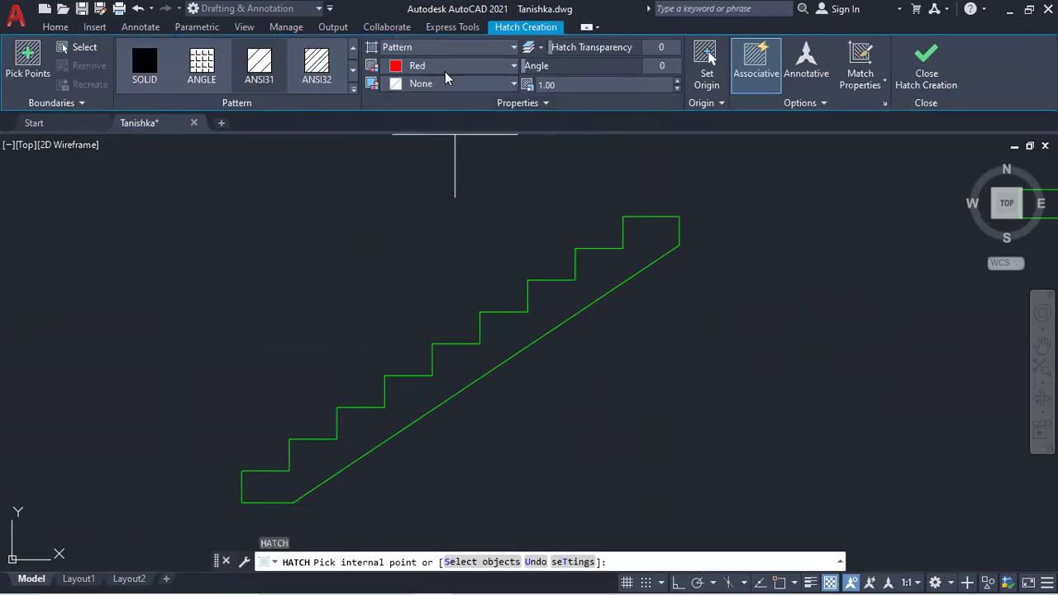
left_click(442, 66)
left_click(391, 149)
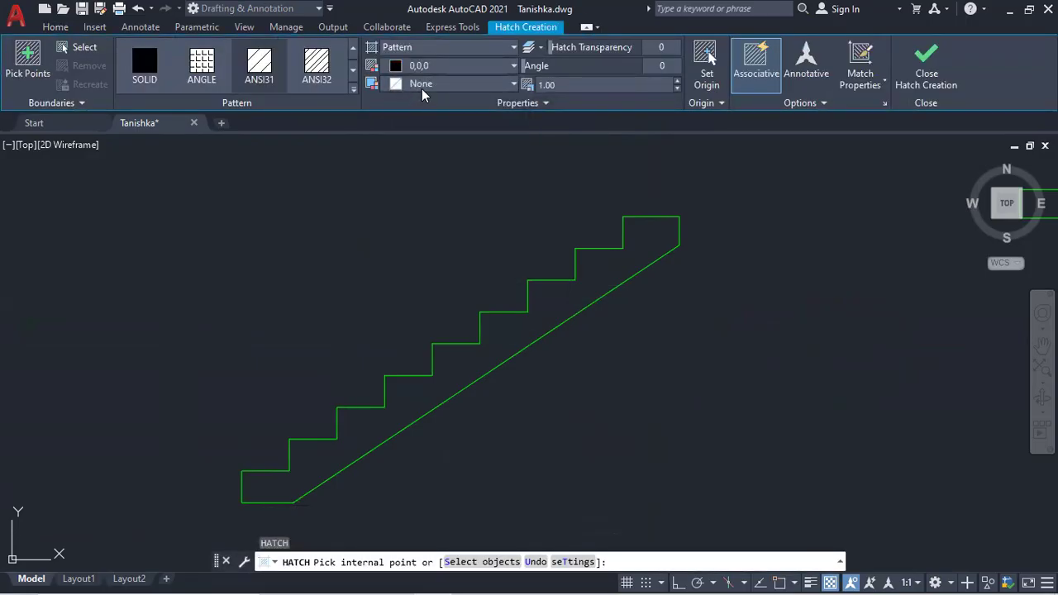
left_click(430, 84)
left_click(392, 178)
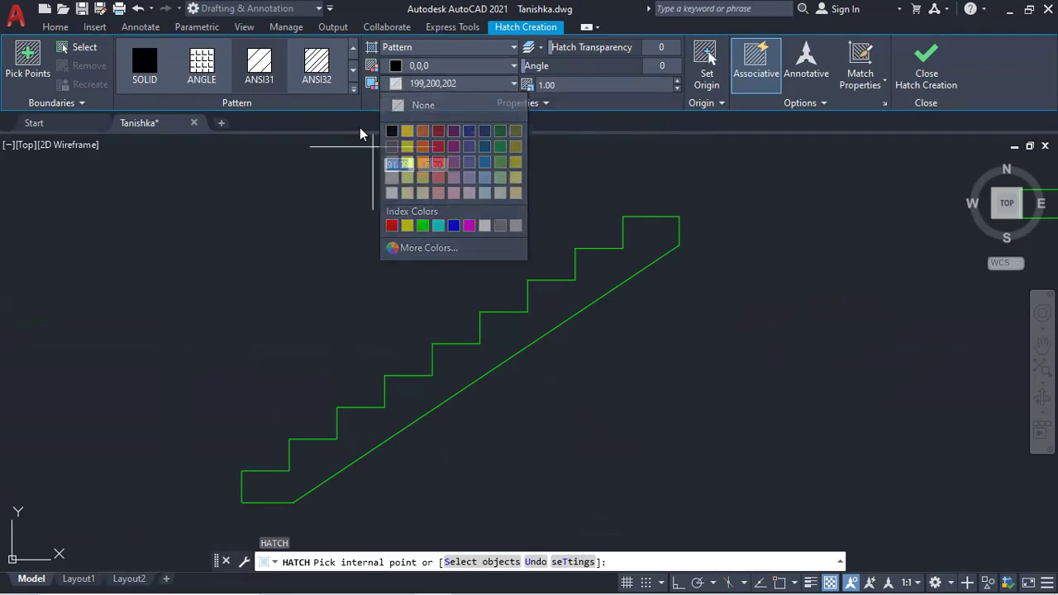
left_click(354, 72)
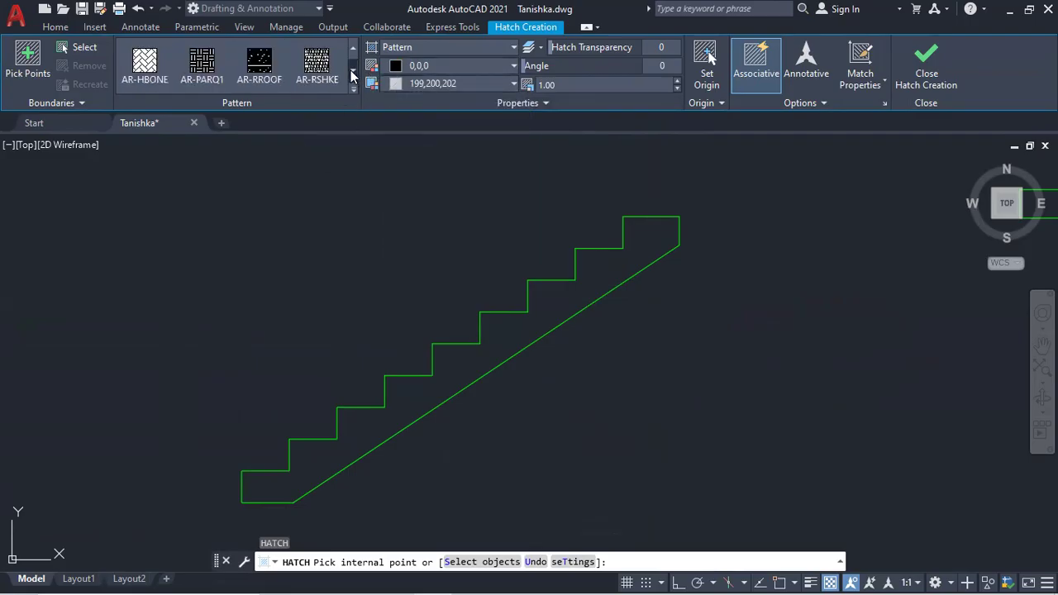
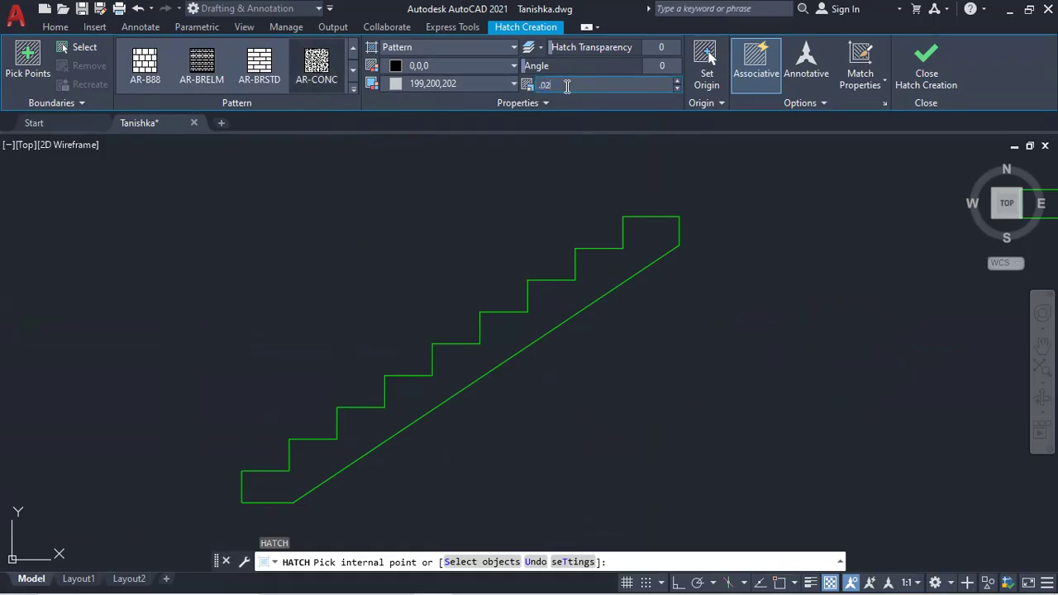
Hatch the copied lower flight, landing slab and upper flight outlines with the concrete pattern
left_click(567, 302)
scroll(648, 222, "down", 4)
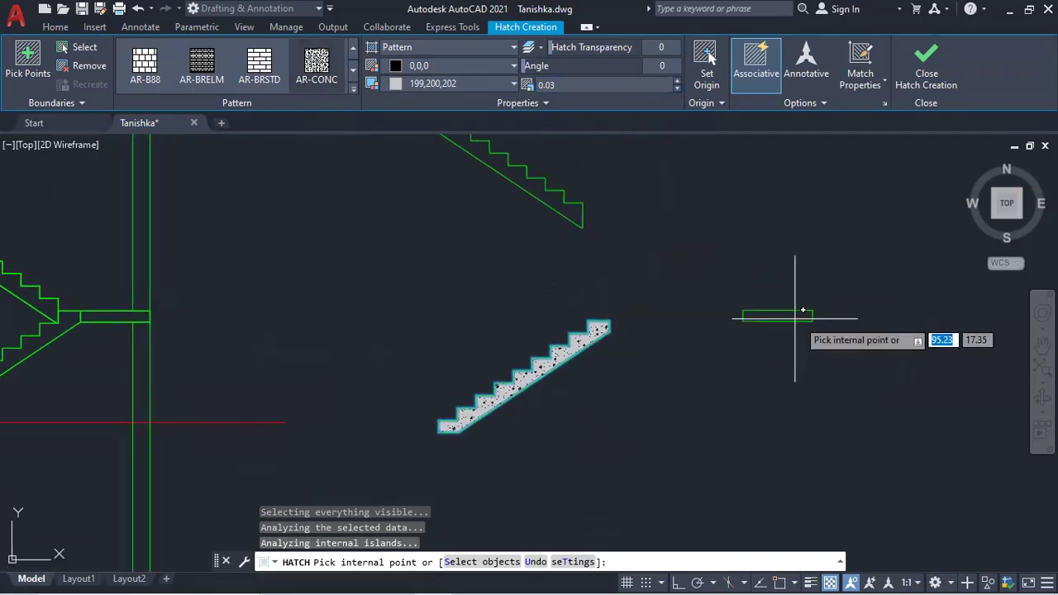
left_click(765, 314)
left_click(563, 196)
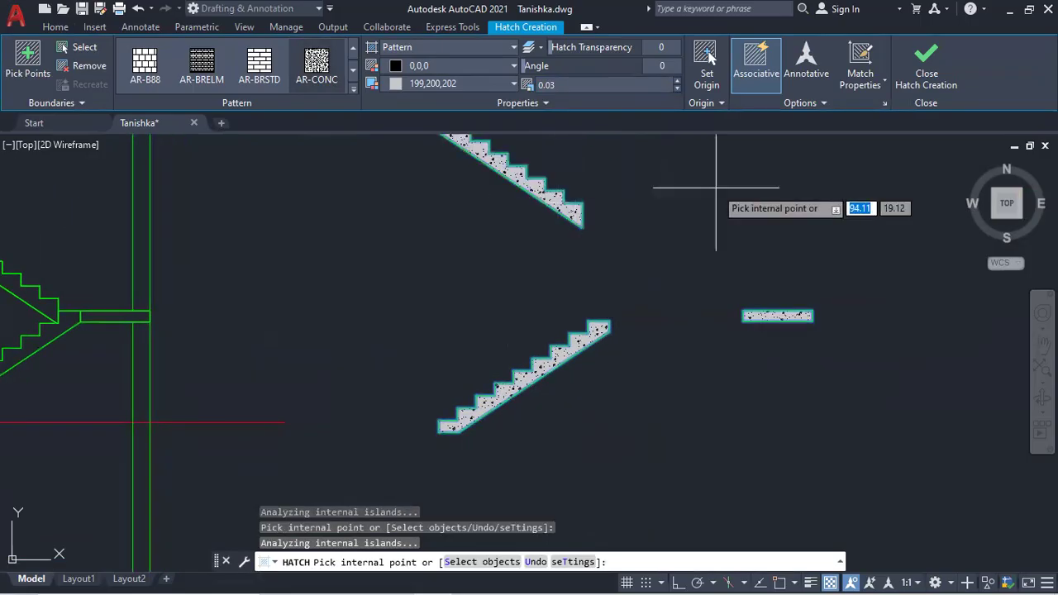
left_click(907, 79)
Add a vertical linear dimension for the width of the solid-line flight in the floor plan's staircase
scroll(503, 294, "down", 3)
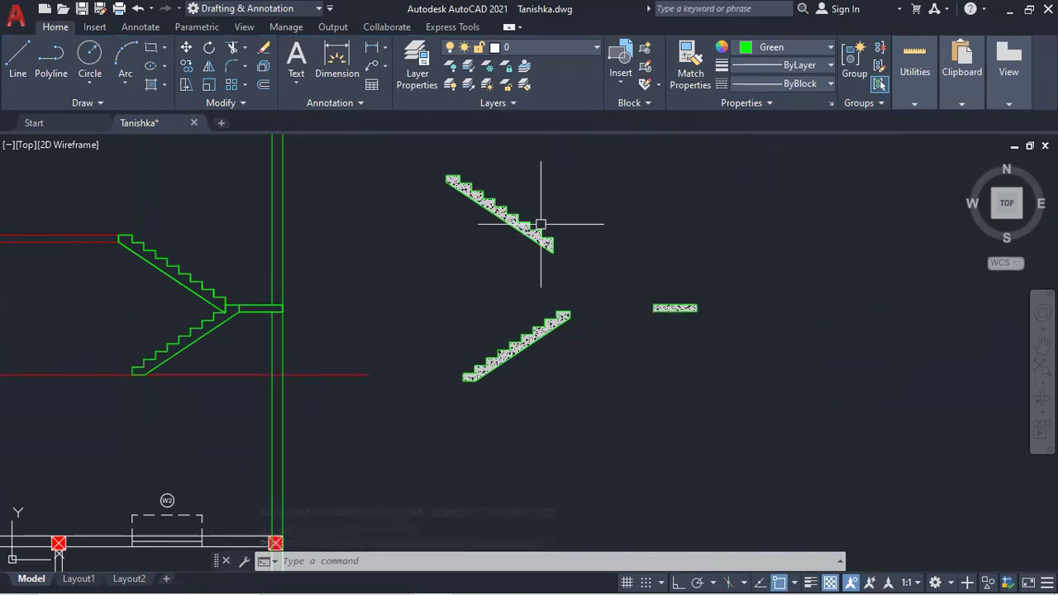
scroll(527, 370, "down", 2)
left_click_drag(526, 370, 549, 244)
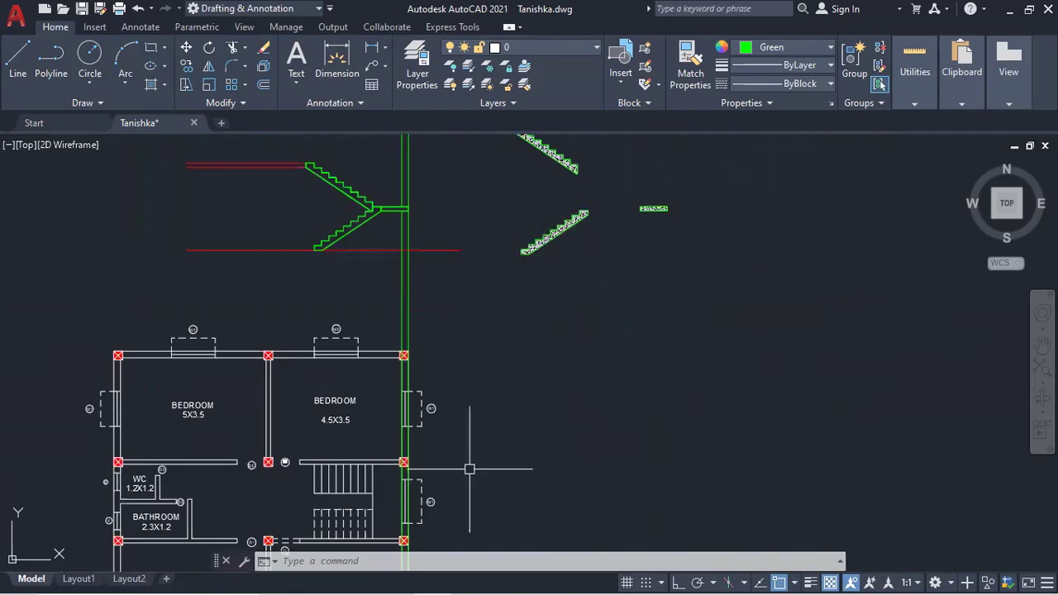
scroll(338, 496, "up", 2)
left_click_drag(338, 496, 415, 335)
scroll(414, 311, "up", 4)
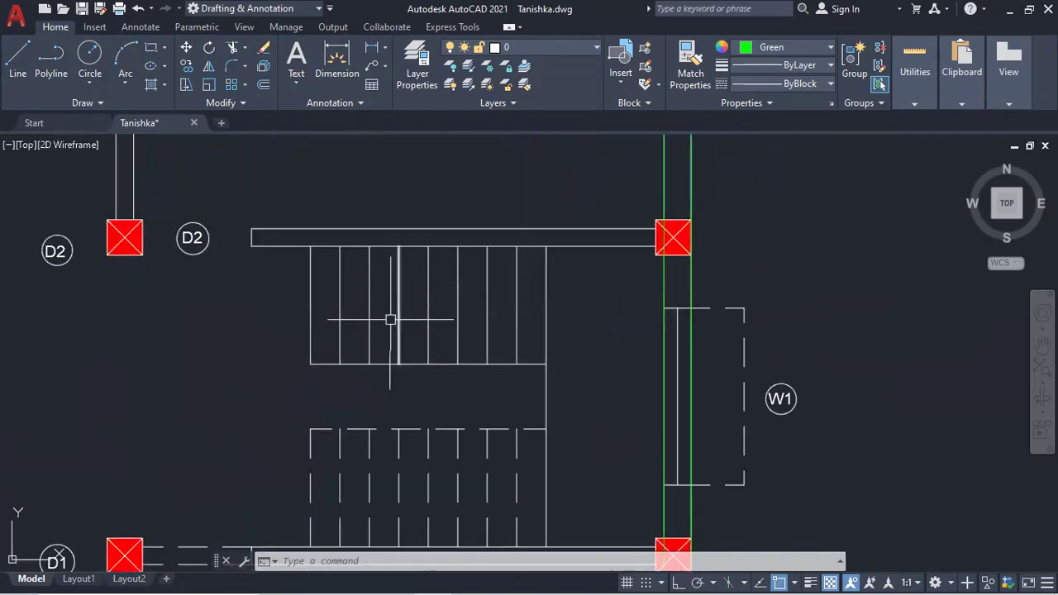
left_click(372, 47)
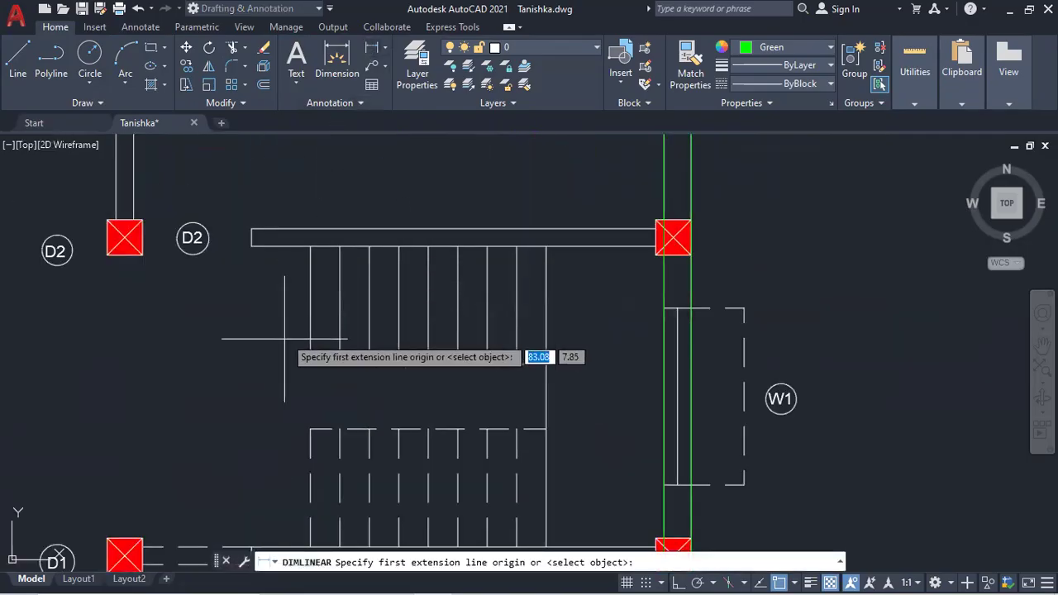
left_click(310, 246)
left_click(310, 364)
left_click(284, 322)
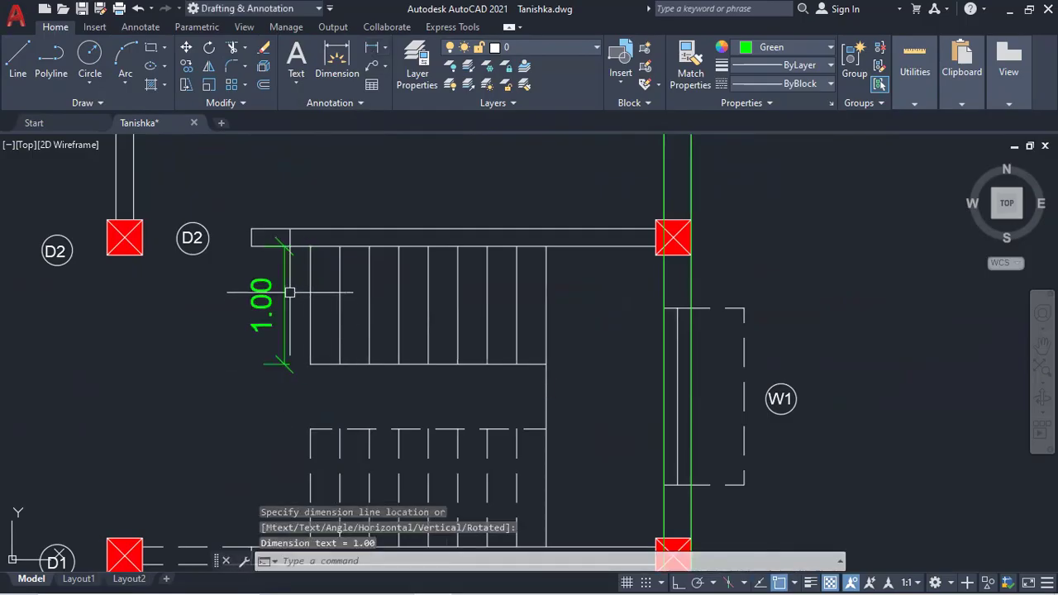
Dimension the full staircase width between the two walls, placing the dimension outside window W1
scroll(421, 275, "down", 6)
left_click_drag(422, 274, 352, 402)
left_click_drag(505, 230, 458, 351)
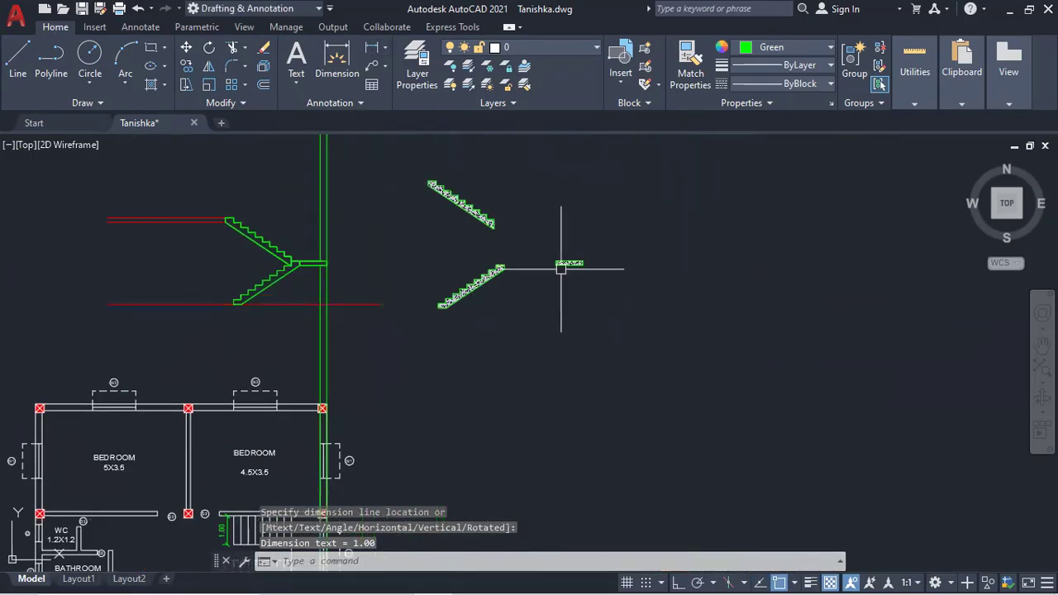
scroll(567, 261, "up", 4)
scroll(581, 270, "down", 5)
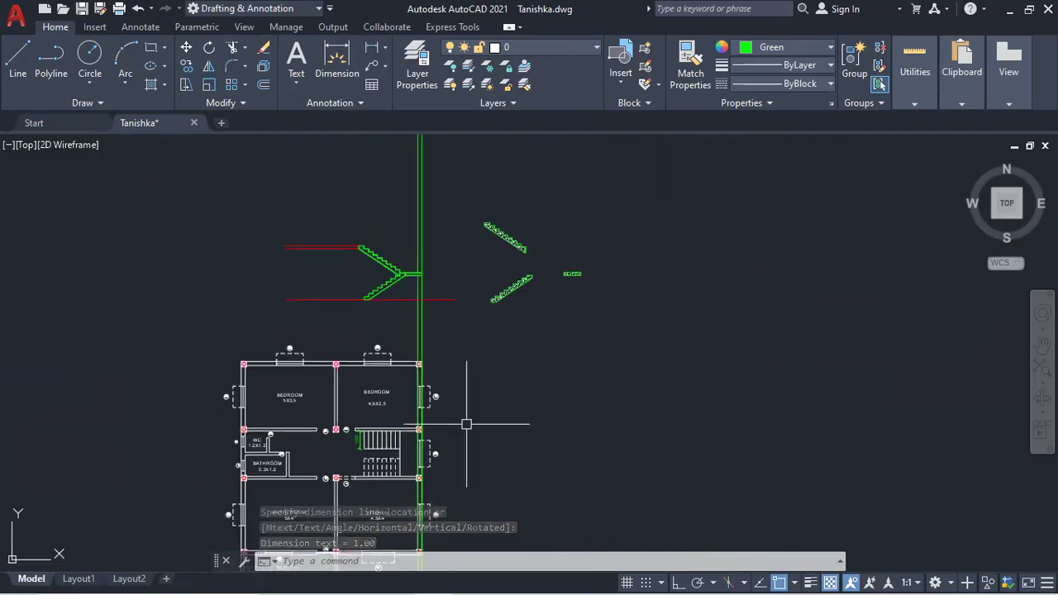
scroll(457, 360, "up", 4)
left_click(337, 62)
scroll(434, 263, "up", 4)
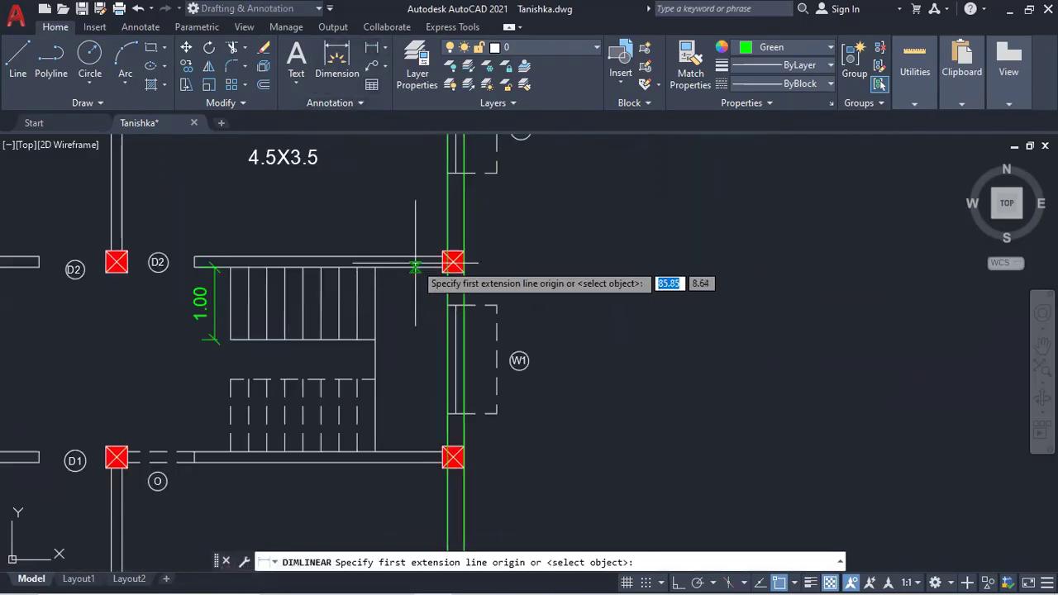
left_click(354, 264)
left_click_drag(341, 303, 318, 137)
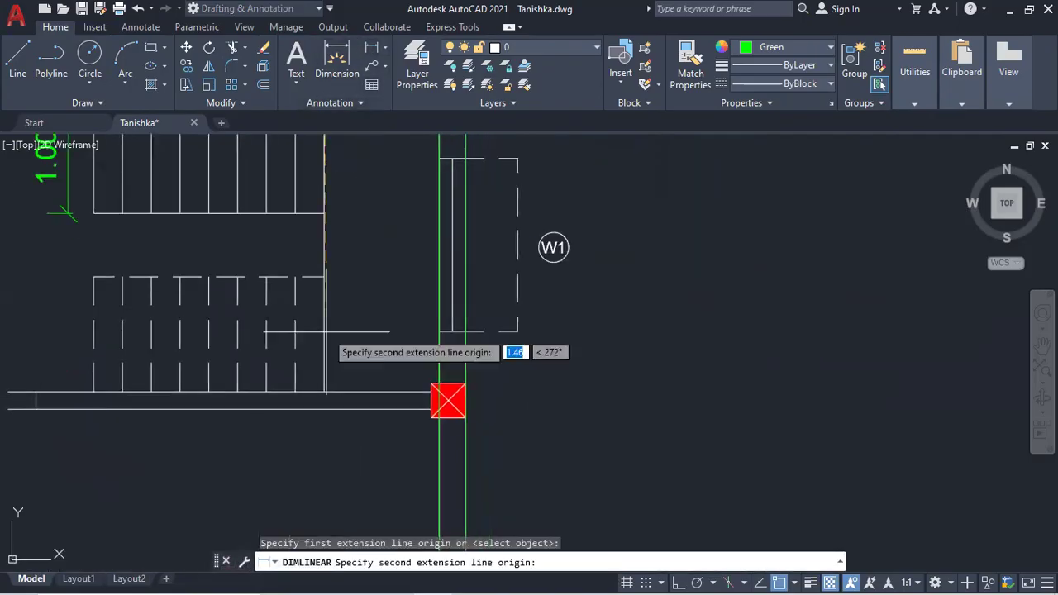
left_click(355, 386)
left_click(628, 363)
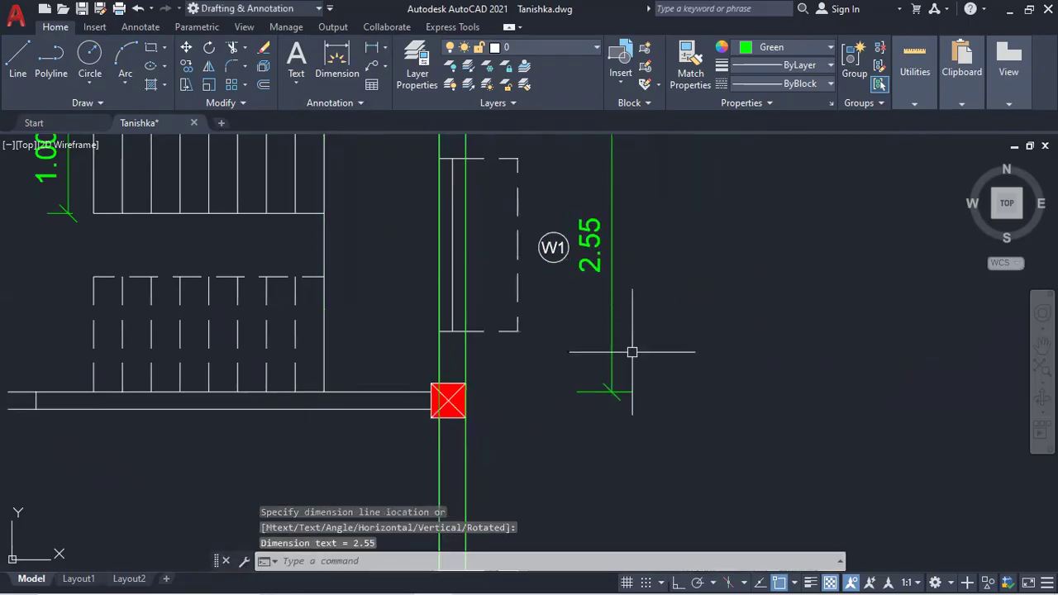
Add a vertical linear dimension for the width of the dashed flight in the staircase plan
scroll(631, 352, "down", 2)
left_click(337, 62)
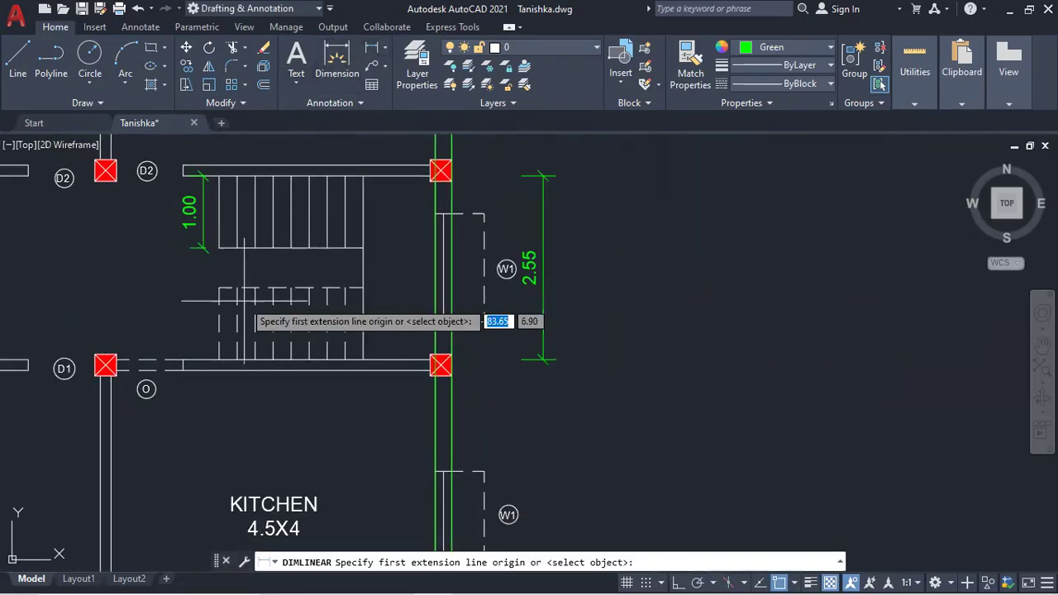
scroll(212, 284, "up", 3)
left_click(203, 273)
left_click(202, 456)
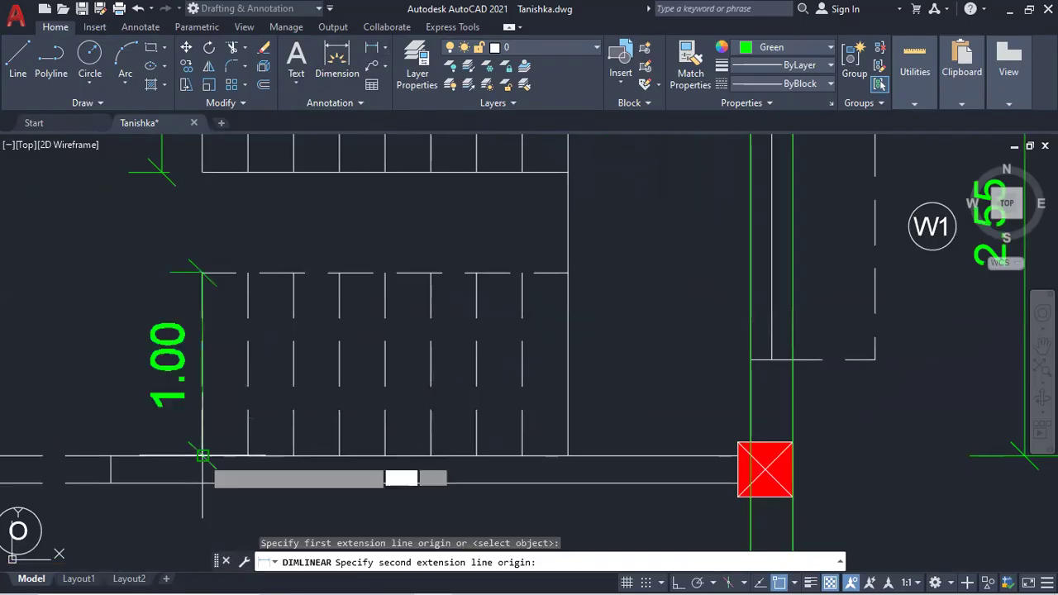
left_click(176, 405)
scroll(301, 357, "down", 3)
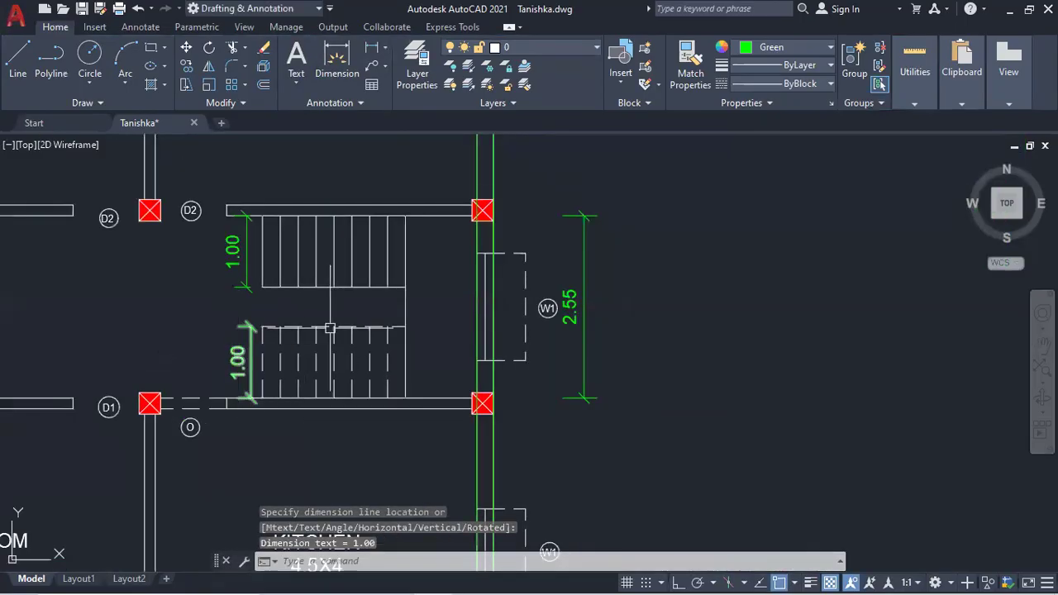
Examine the hatched flight and landing sections together with the dimensioned staircase plan
scroll(472, 237, "down", 5)
scroll(496, 273, "up", 6)
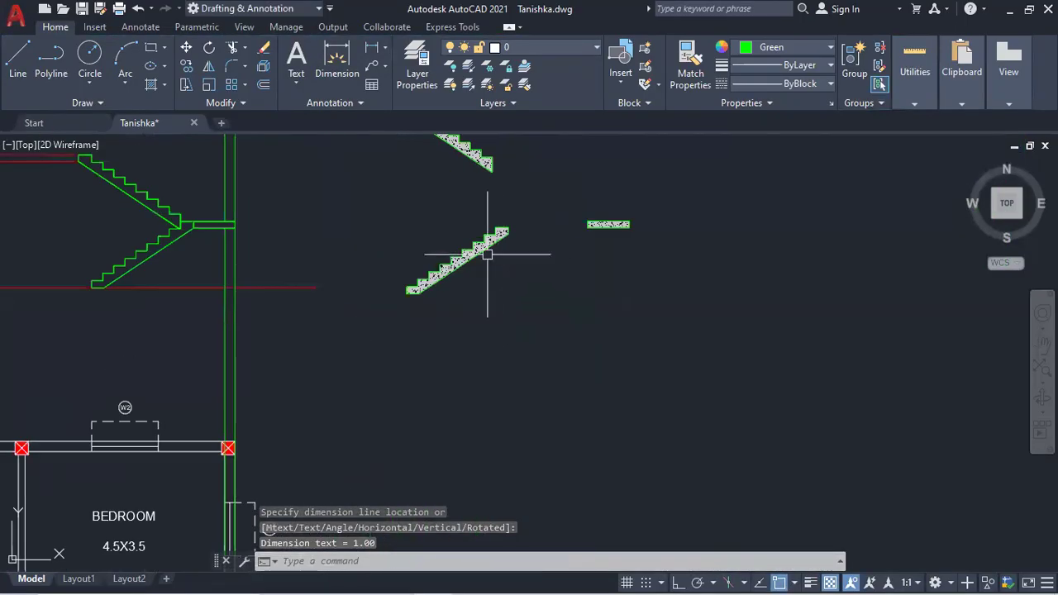
left_click_drag(472, 234, 451, 289)
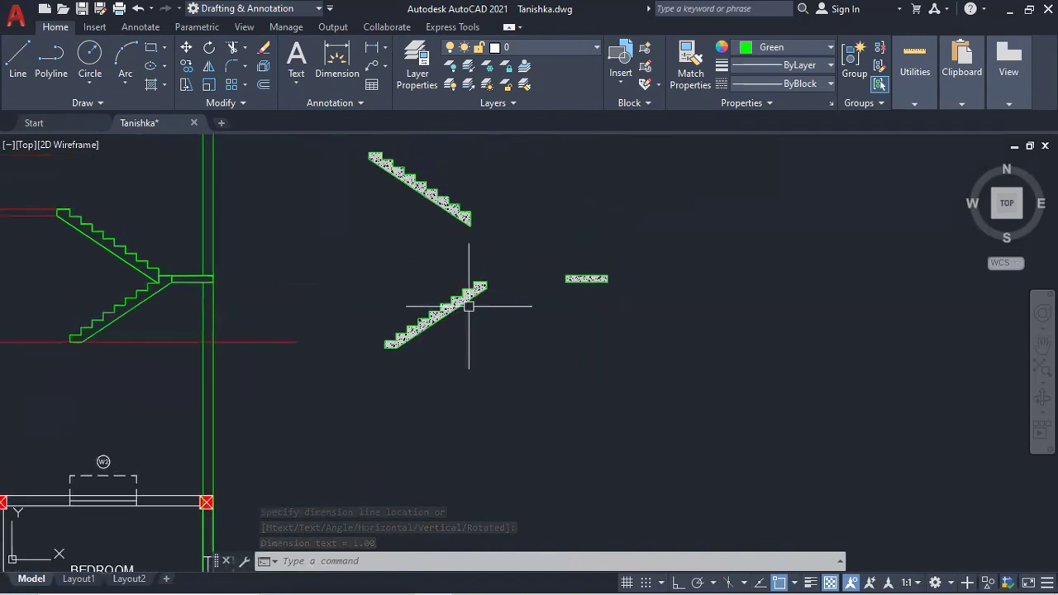
scroll(465, 301, "up", 2)
scroll(475, 289, "up", 2)
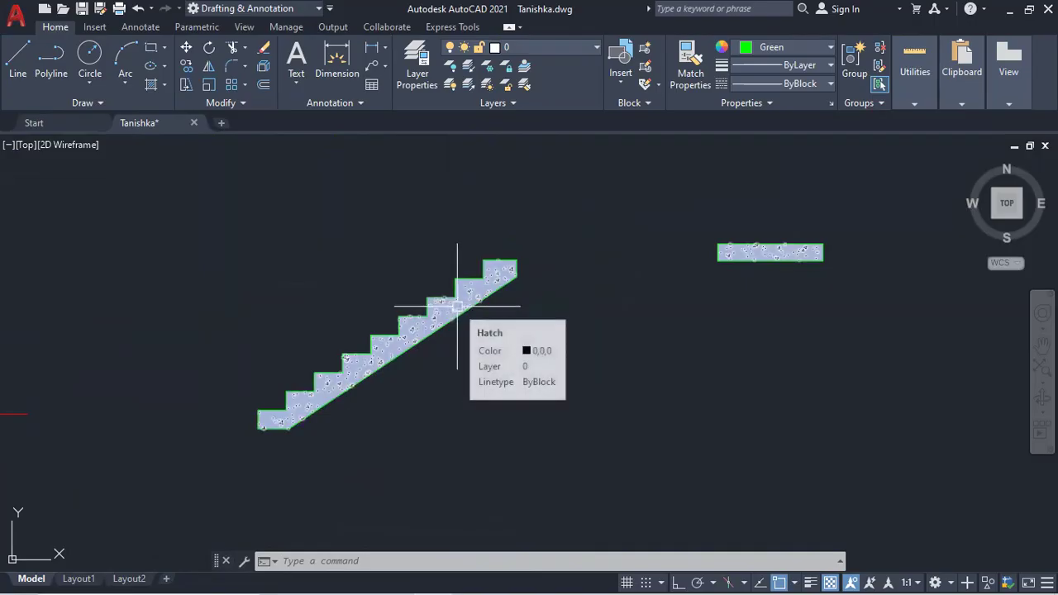
scroll(457, 306, "up", 2)
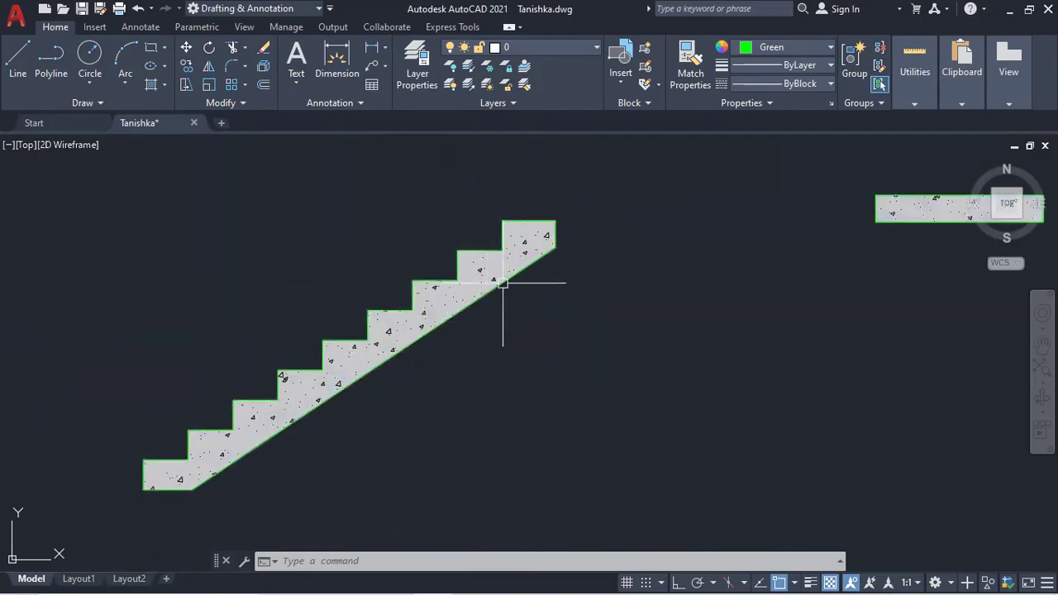
scroll(486, 306, "down", 2)
left_click_drag(519, 264, 507, 303)
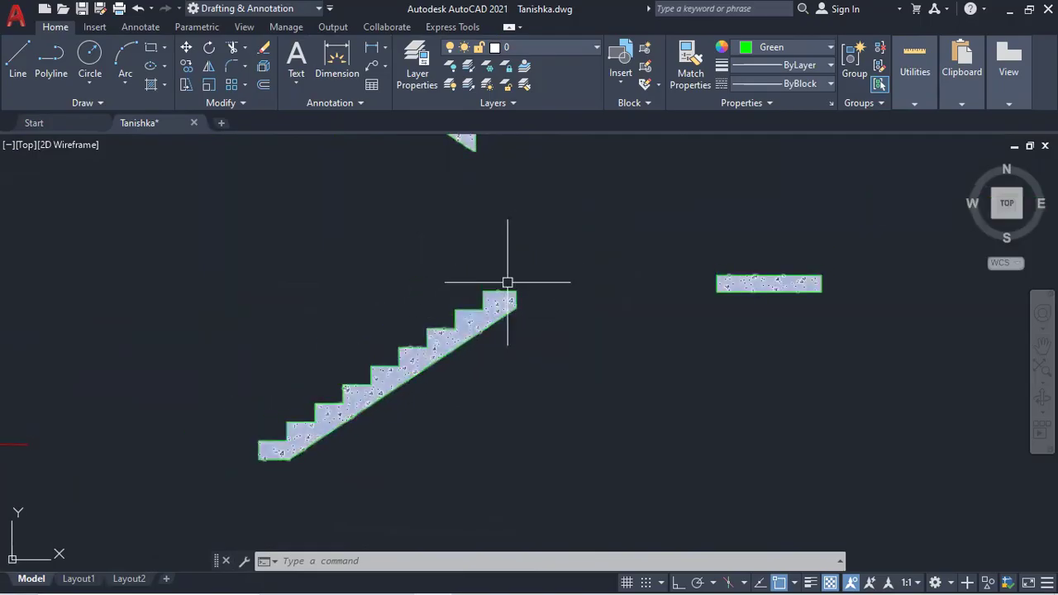
scroll(510, 283, "down", 4)
left_click_drag(387, 394, 497, 276)
left_click_drag(378, 375, 435, 256)
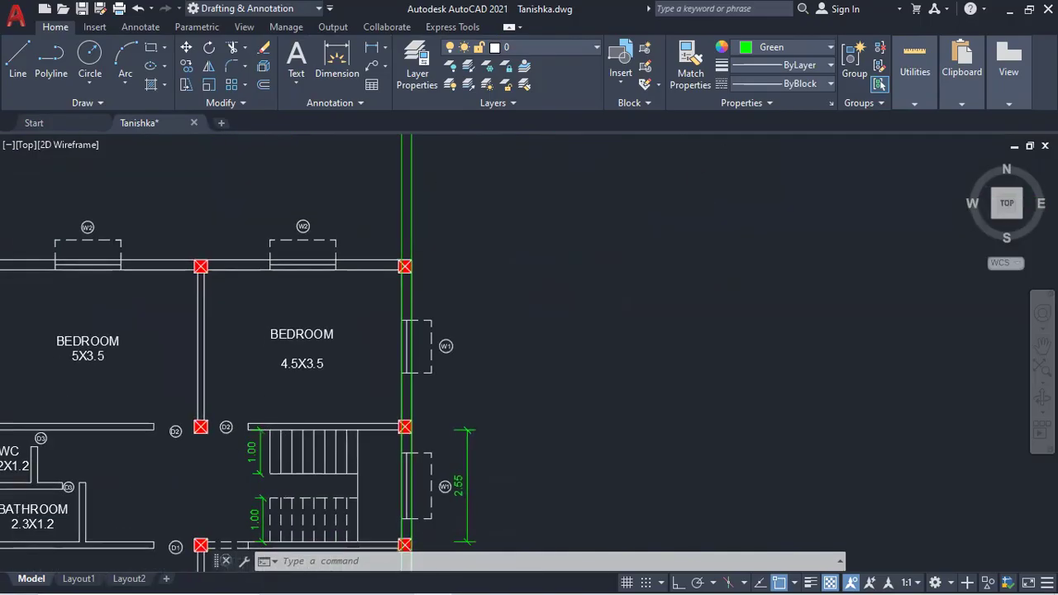
scroll(263, 442, "up", 3)
scroll(254, 438, "down", 3)
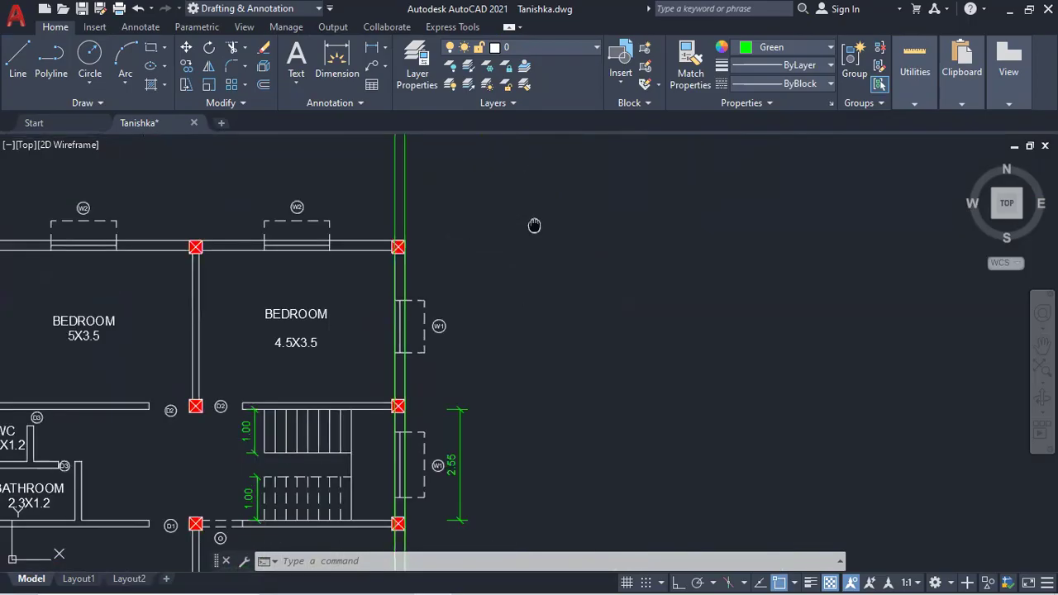
left_click_drag(534, 227, 400, 422)
scroll(520, 239, "up", 2)
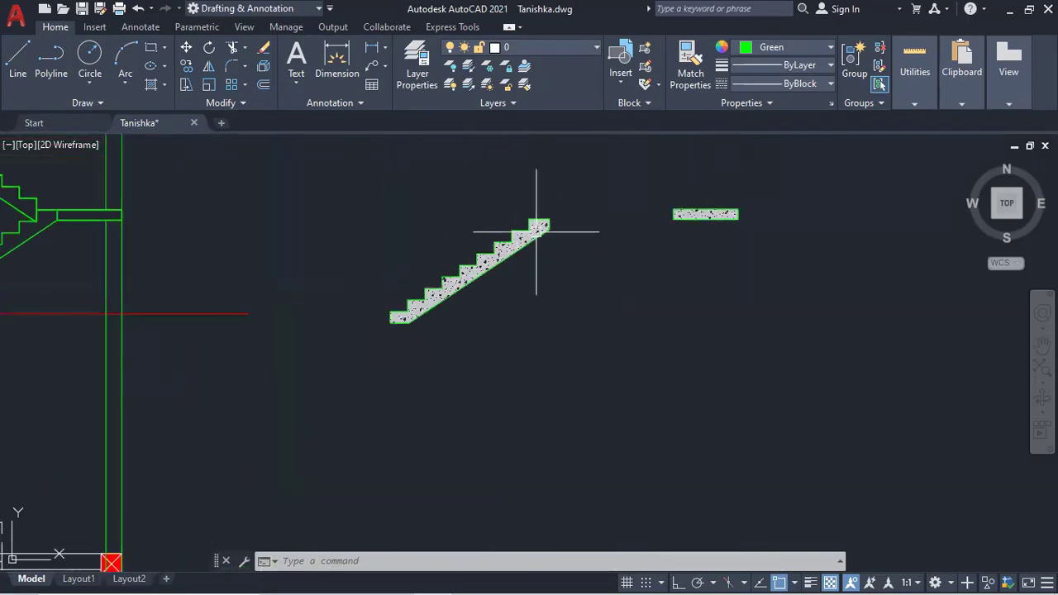
scroll(532, 237, "down", 2)
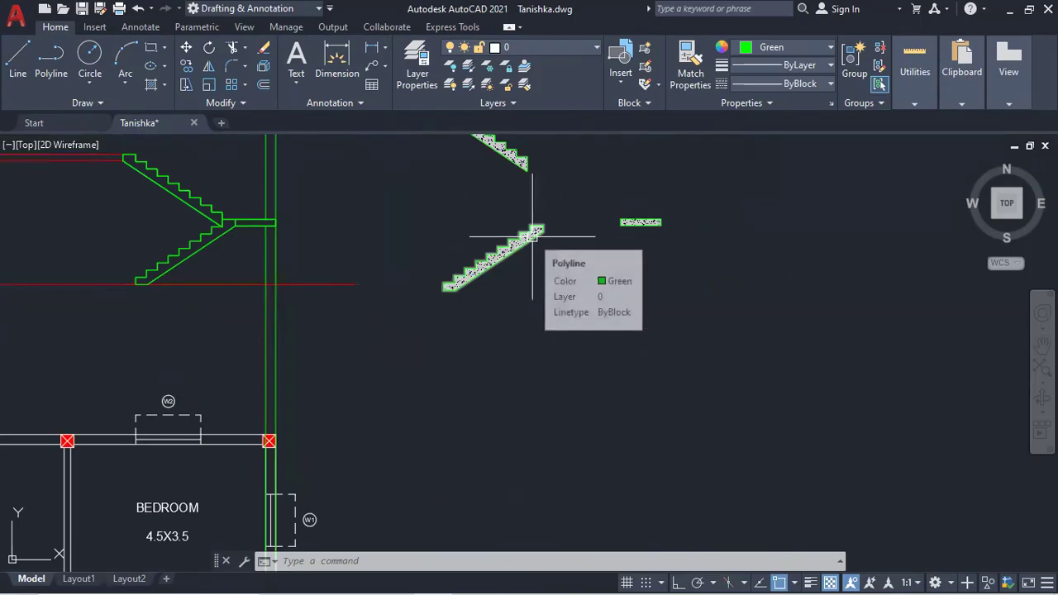
Inspect the separate hatched sections of the upper flight, lower flight and landing beside the staircase elevation
left_click_drag(477, 260, 444, 339)
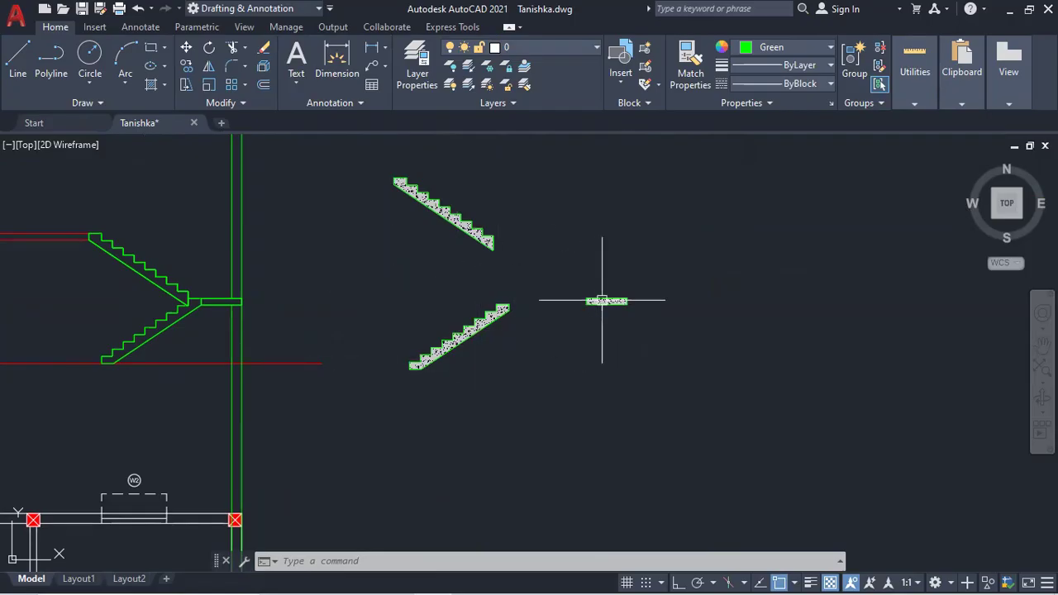
scroll(602, 301, "up", 2)
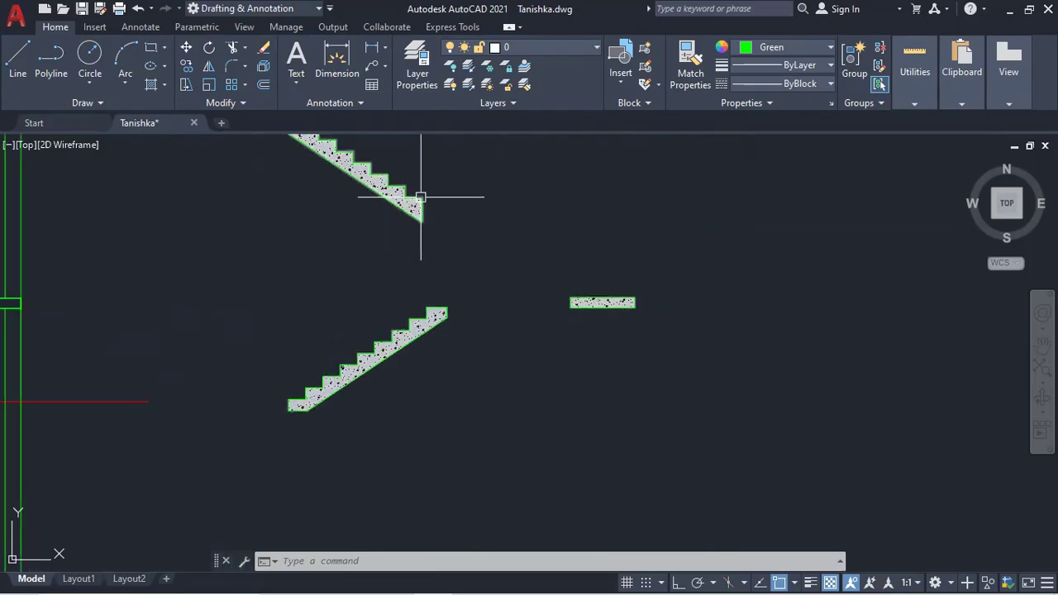
scroll(321, 204, "down", 2)
scroll(407, 232, "down", 1)
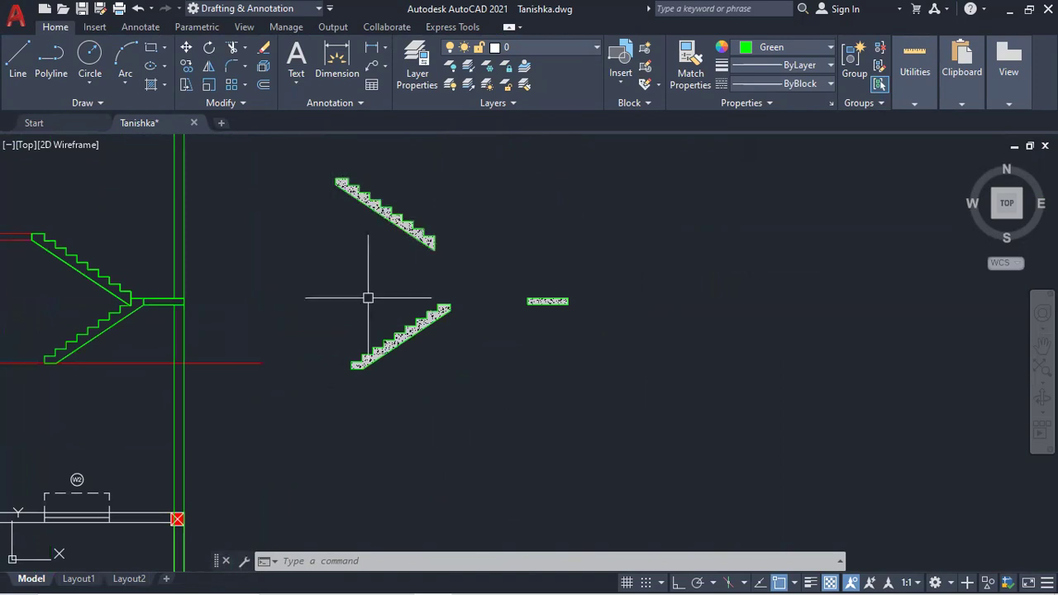
scroll(367, 298, "down", 3)
Switch to the Excel workbook and review the dead load and live load tables on Sheet1
mouse_move(177, 570)
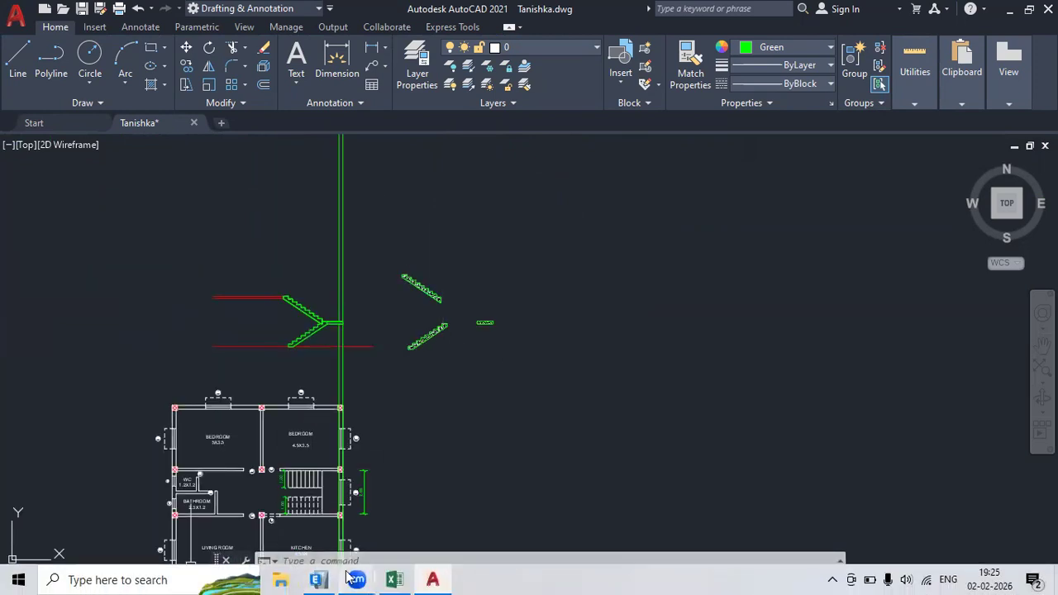
left_click(394, 580)
scroll(144, 479, "down", 3)
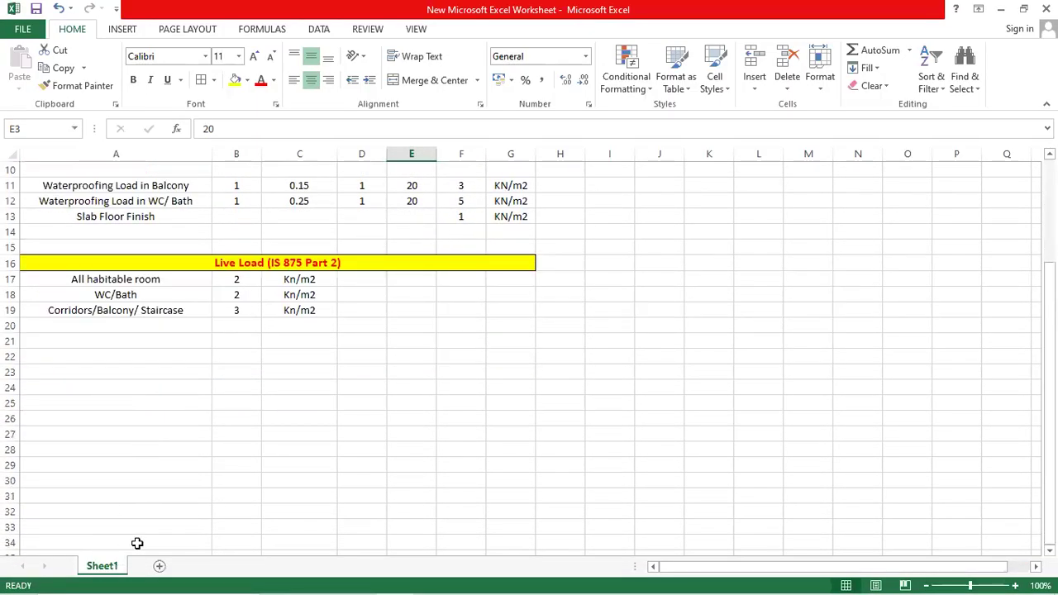
scroll(146, 349, "up", 2)
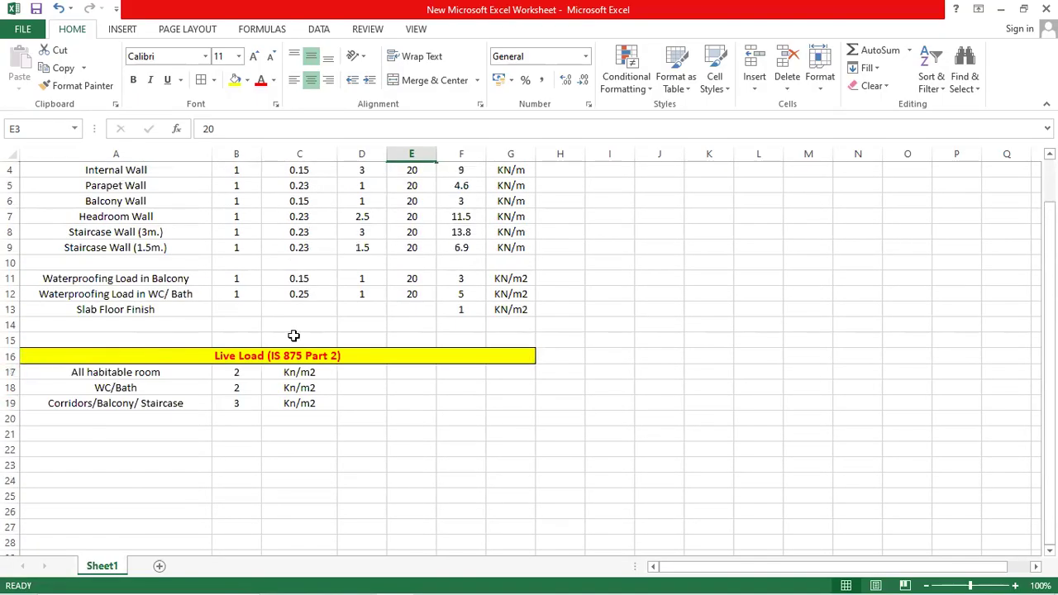
scroll(298, 335, "up", 1)
scroll(215, 413, "down", 4)
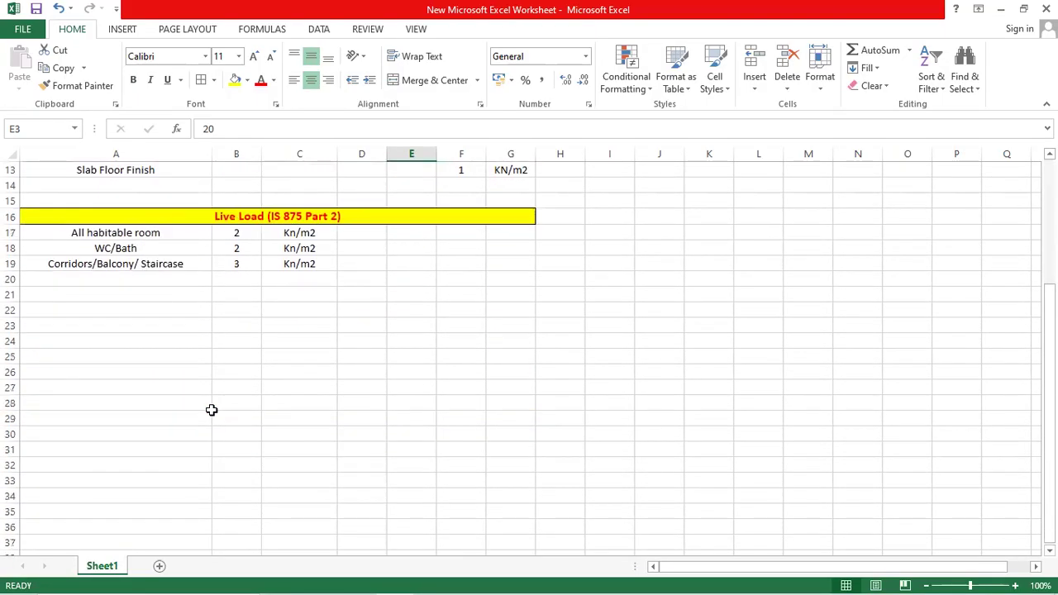
left_click(150, 343)
scroll(165, 244, "up", 4)
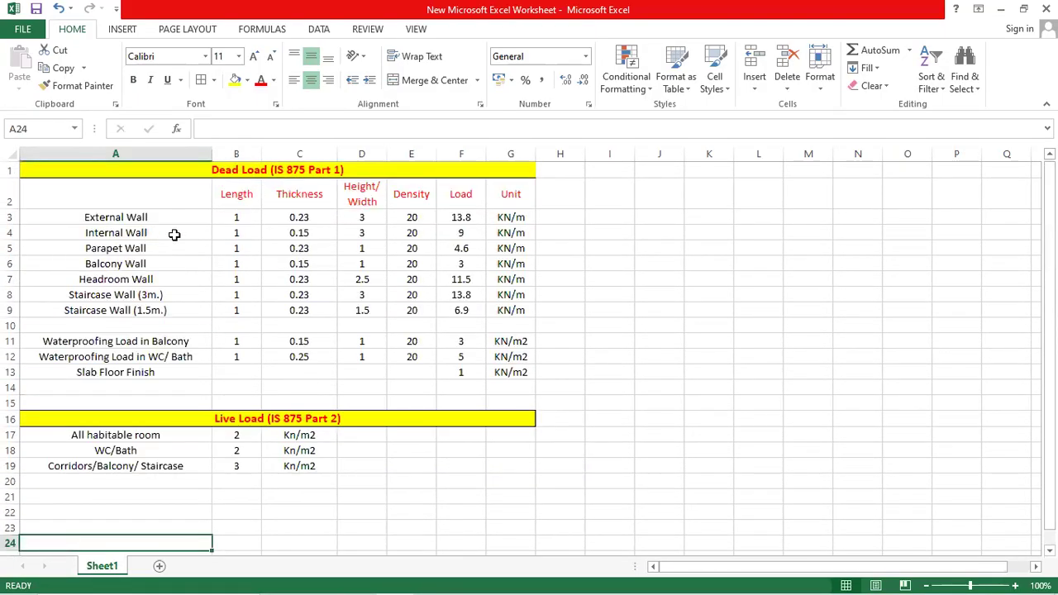
Copy the merged "Dead Load (IS 875 Part 1)" heading from row 1 of Sheet1
left_click(245, 170)
right_click(363, 168)
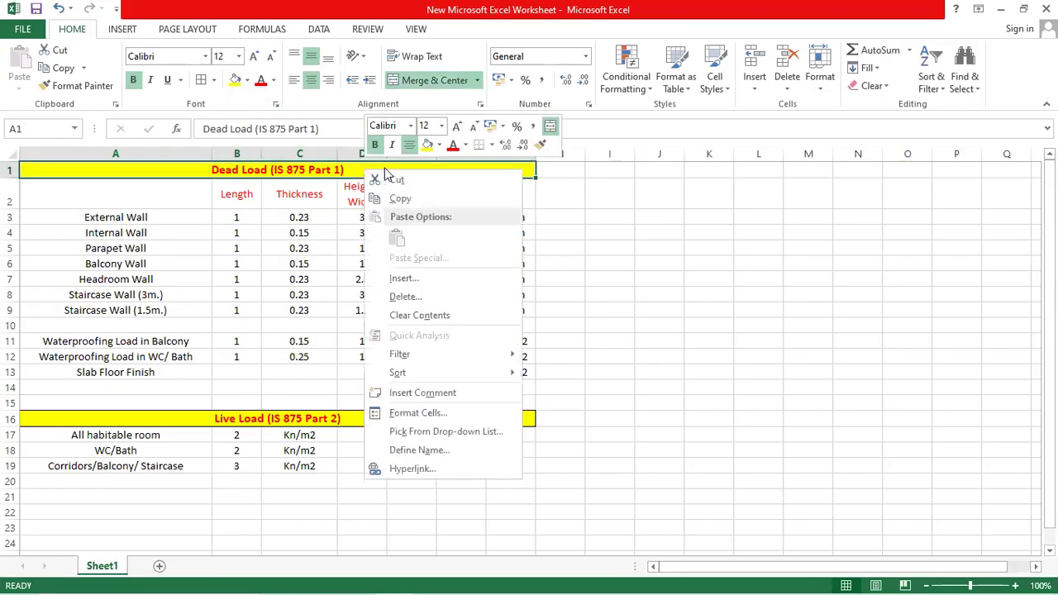
left_click(401, 199)
scroll(350, 307, "down", 3)
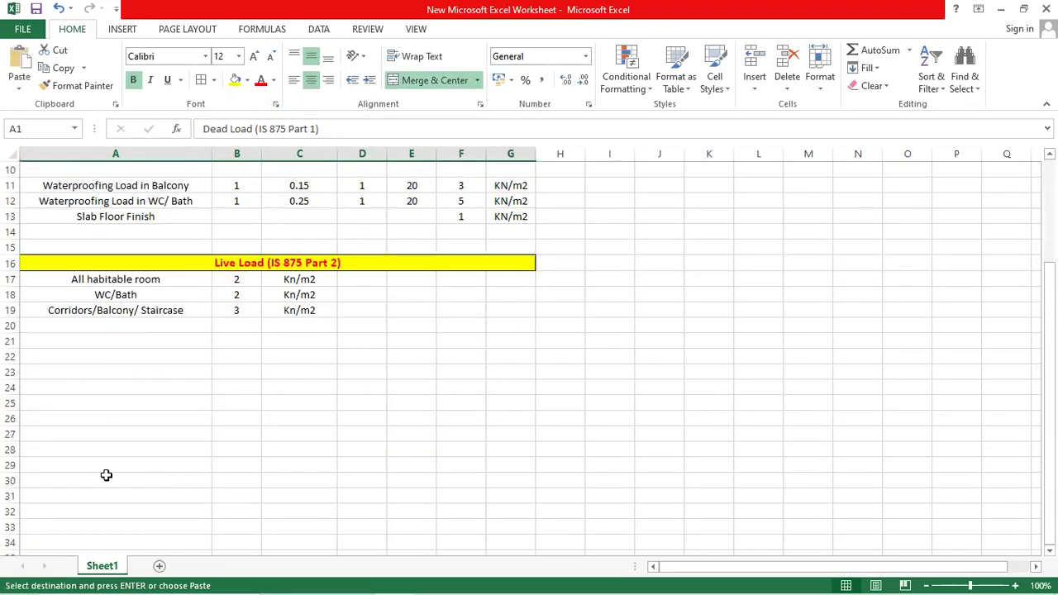
Add a new worksheet after Sheet1 and name it Staircase
left_click(160, 567)
double_click(150, 566)
type("Staircase")
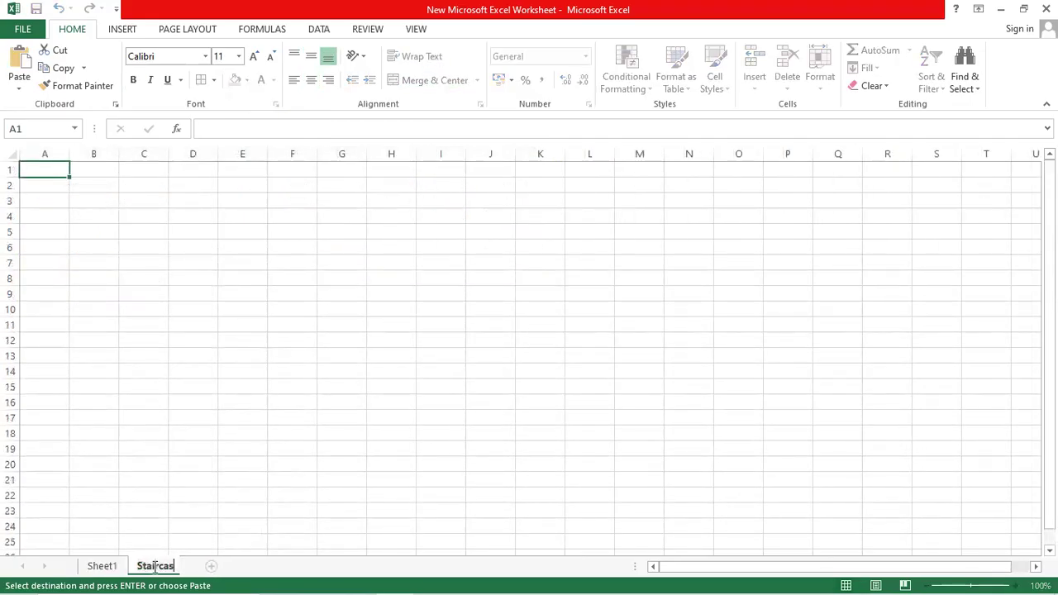
Paste the copied heading at A2 of the Staircase sheet and extend its text to "Dead Load (IS 875 Part 1) For Staircase"
left_click(63, 183)
right_click(64, 182)
left_click(97, 254)
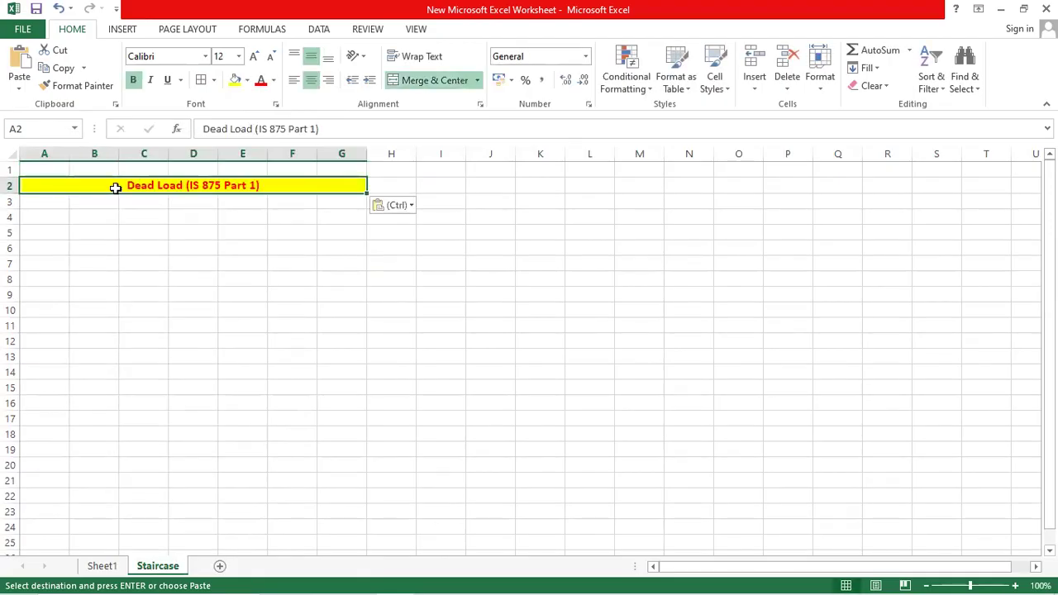
left_click(329, 130)
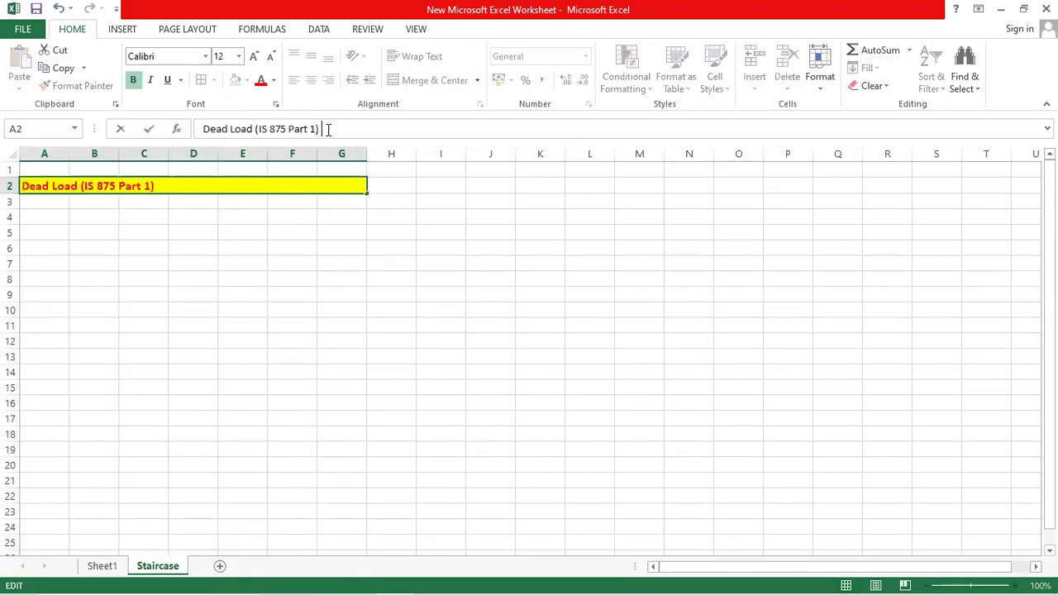
type("For Staircase")
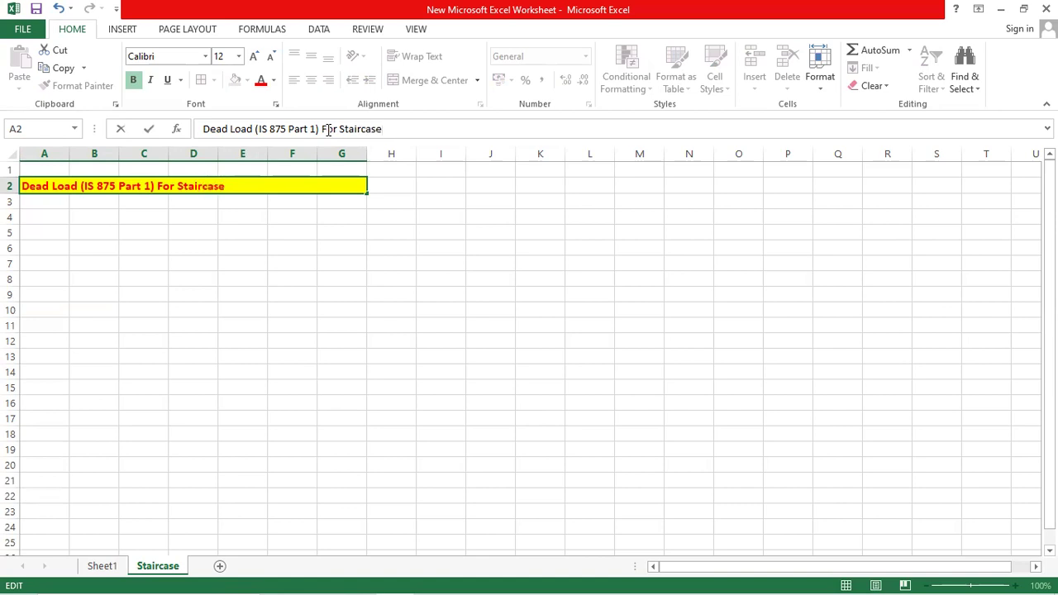
key("Return")
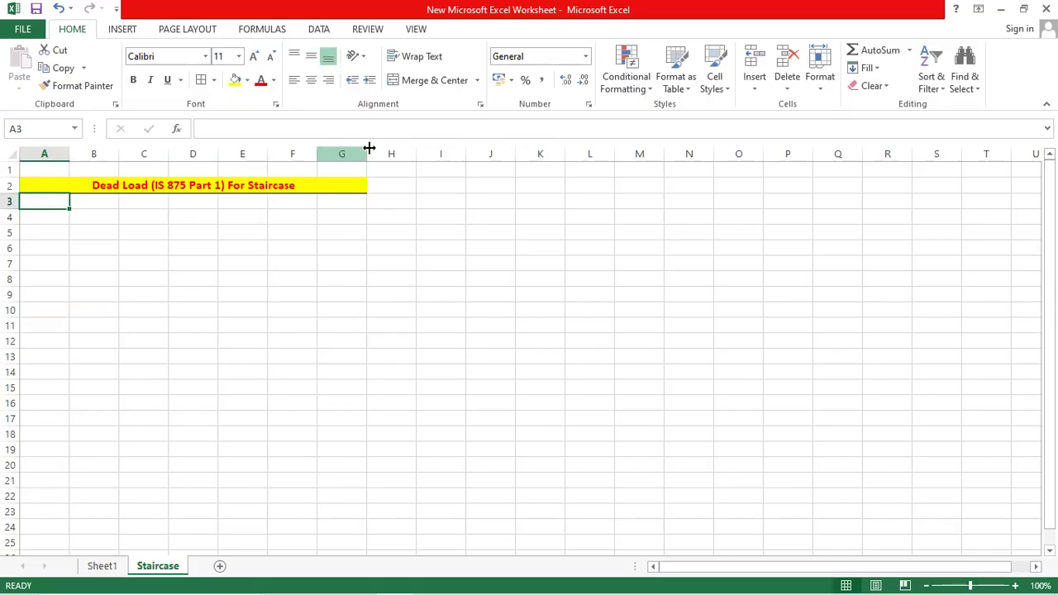
Inspect the 3-D building model in ETABS and the stair sections in AutoCAD, and return to the Staircase sheet in Excel
left_click(310, 577)
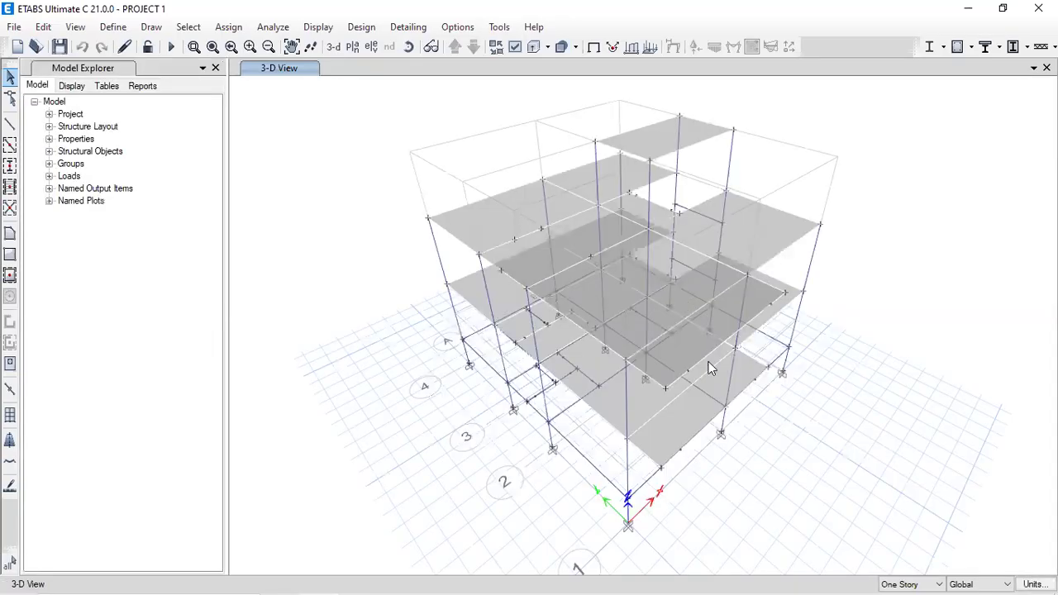
left_click_drag(634, 347, 753, 383)
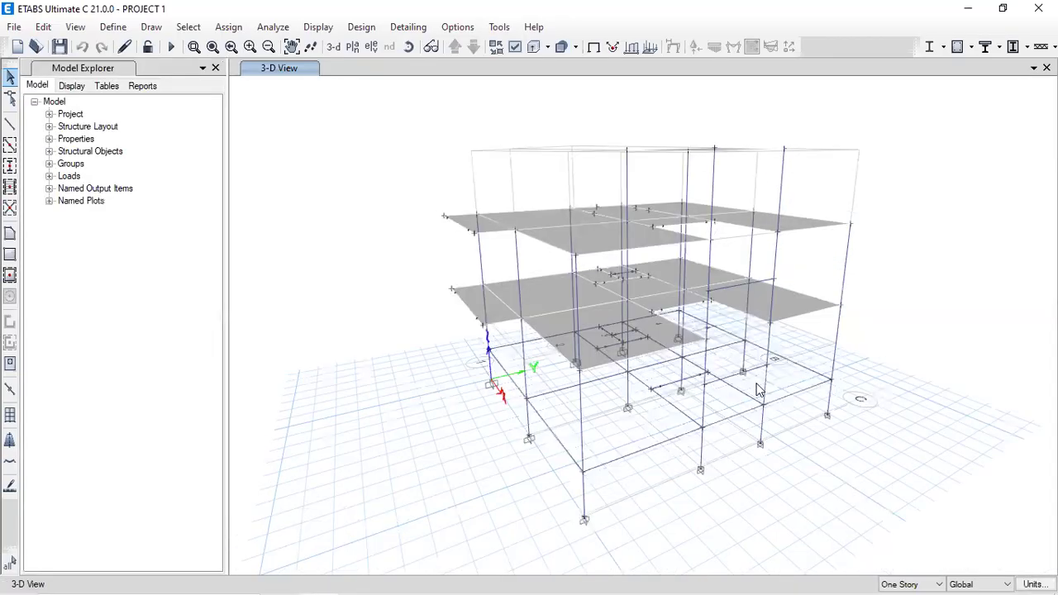
scroll(753, 383, "up", 3)
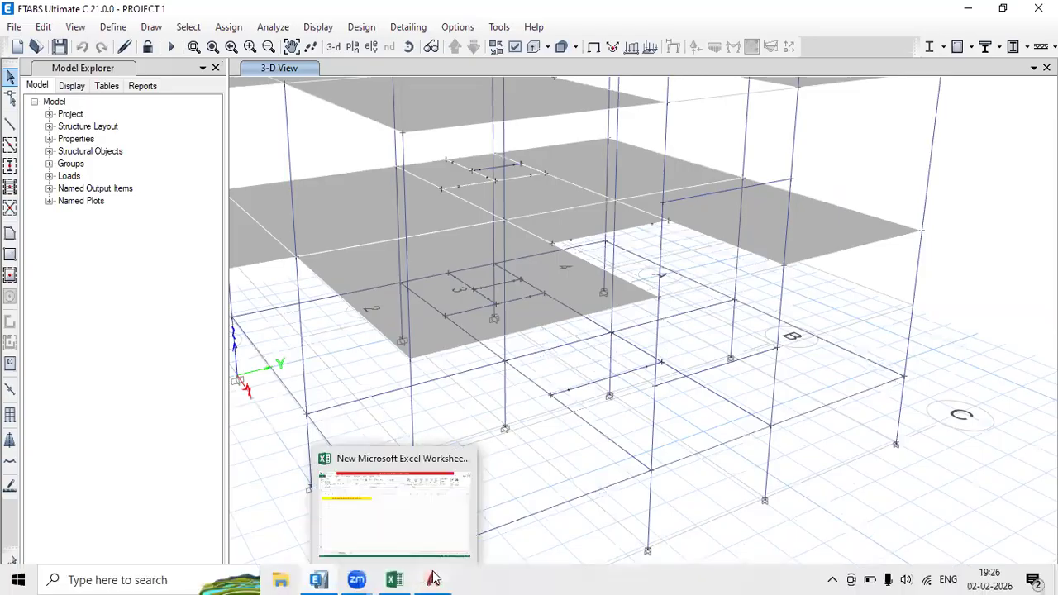
left_click(432, 579)
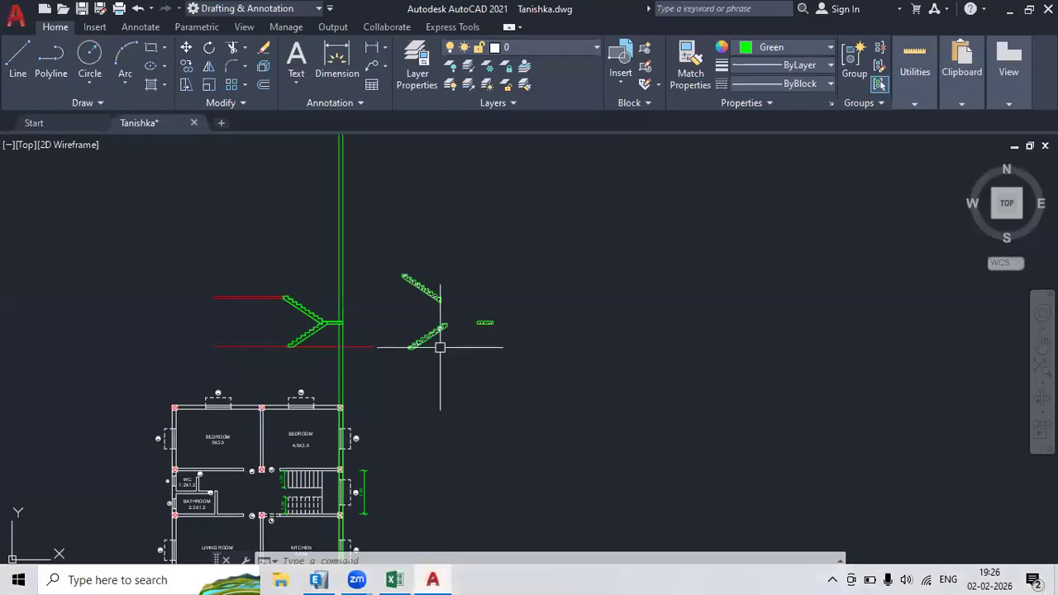
left_click(393, 579)
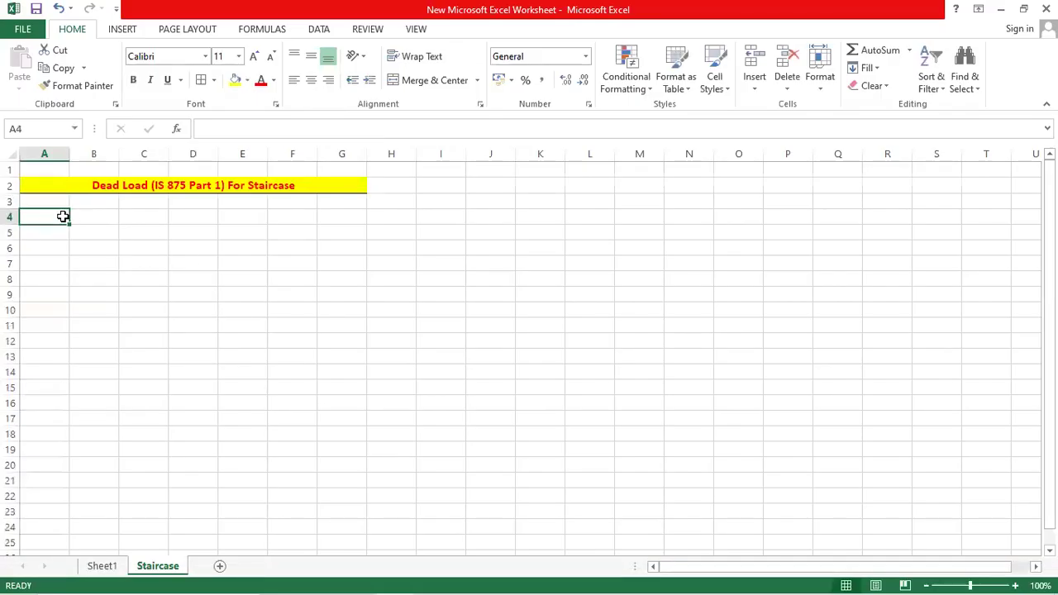
Enter the label "Area of Flight 1" in A4, then merge and center it across A4:E4
type("Area of")
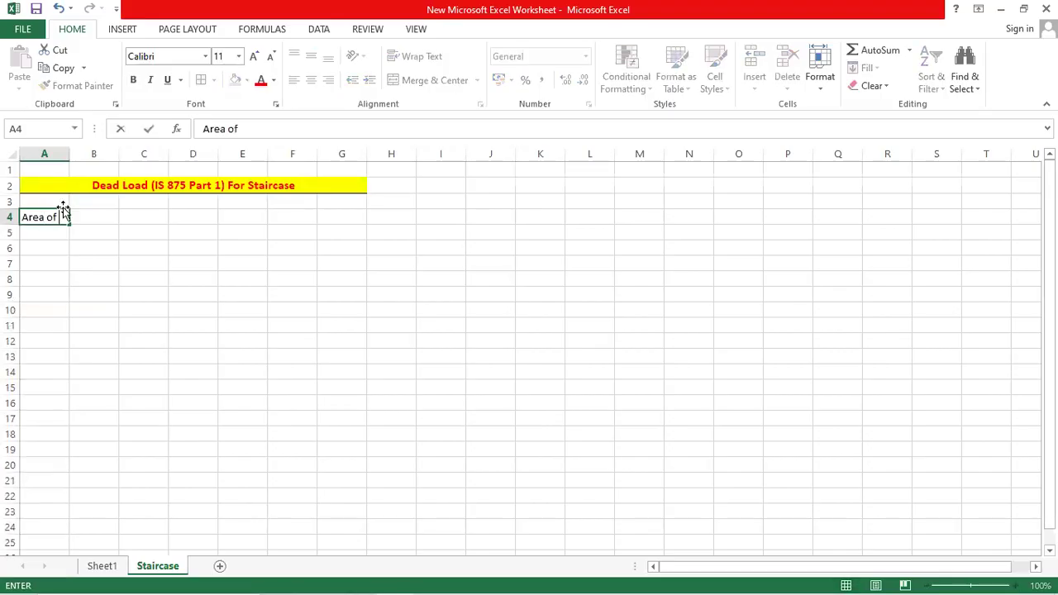
type(" Flight 1")
left_click(140, 281)
mouse_move(69, 153)
left_mouse_down()
mouse_move(96, 154)
mouse_move(70, 154)
left_mouse_up()
left_click_drag(71, 216, 226, 217)
left_click(425, 81)
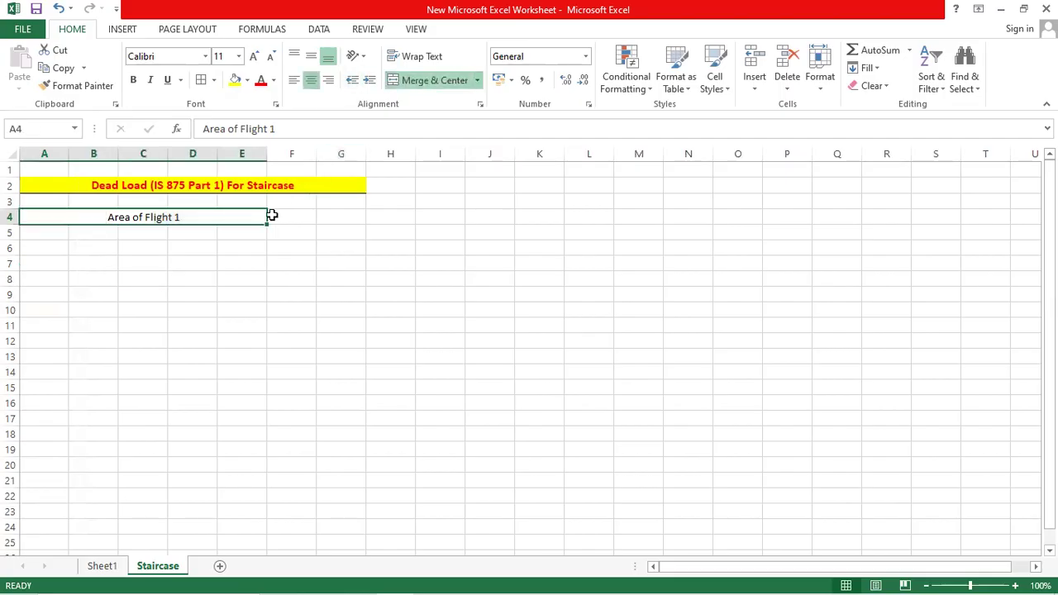
left_click(310, 219)
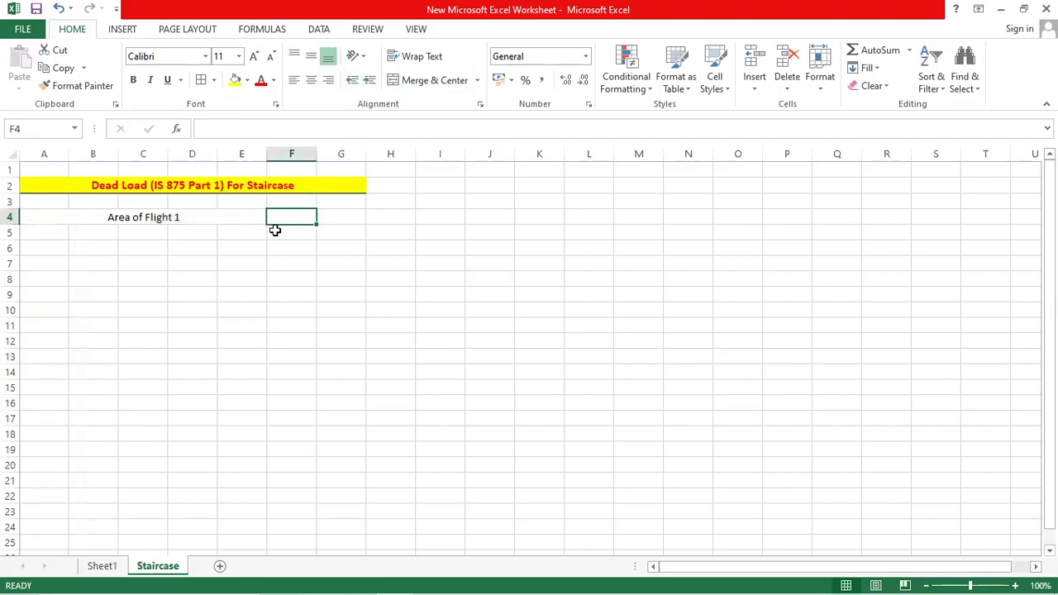
Merge and center cells A5:E5 and enter the label "Width of Flight 1" there
left_click_drag(49, 237, 242, 233)
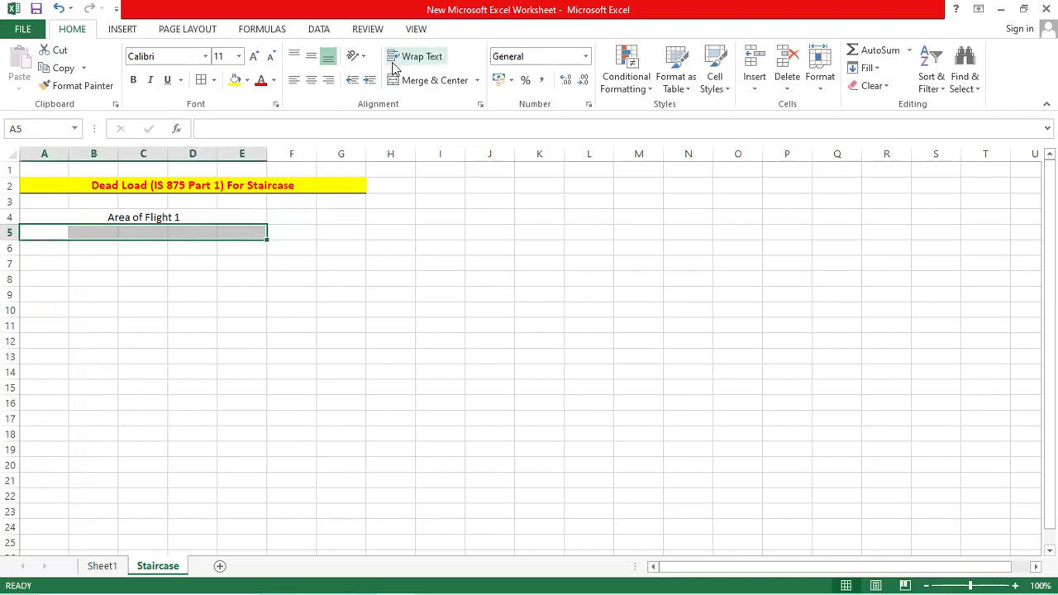
left_click(430, 80)
type("W")
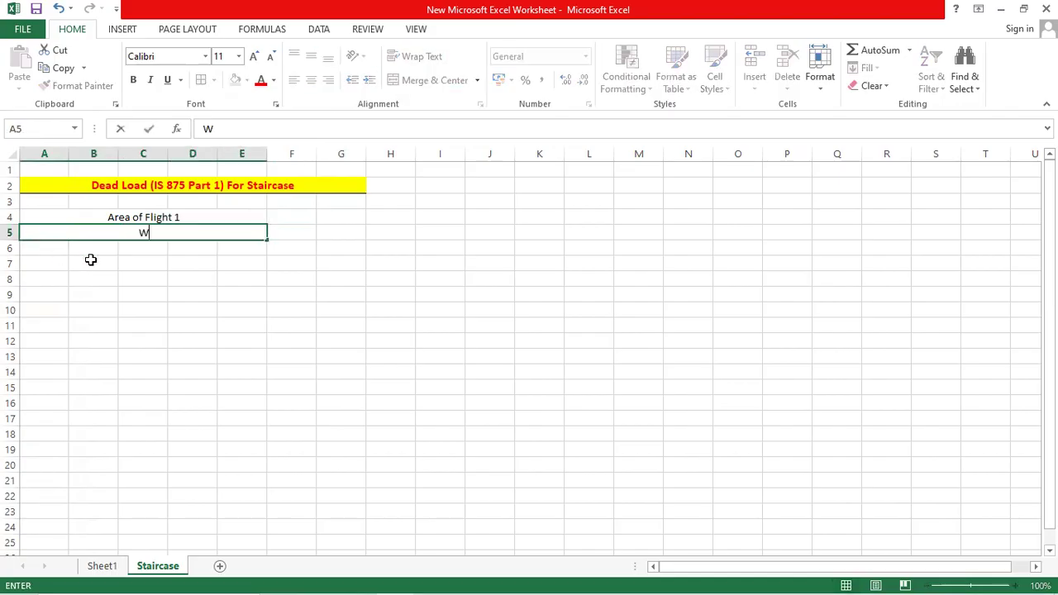
type("idth of Flight 1")
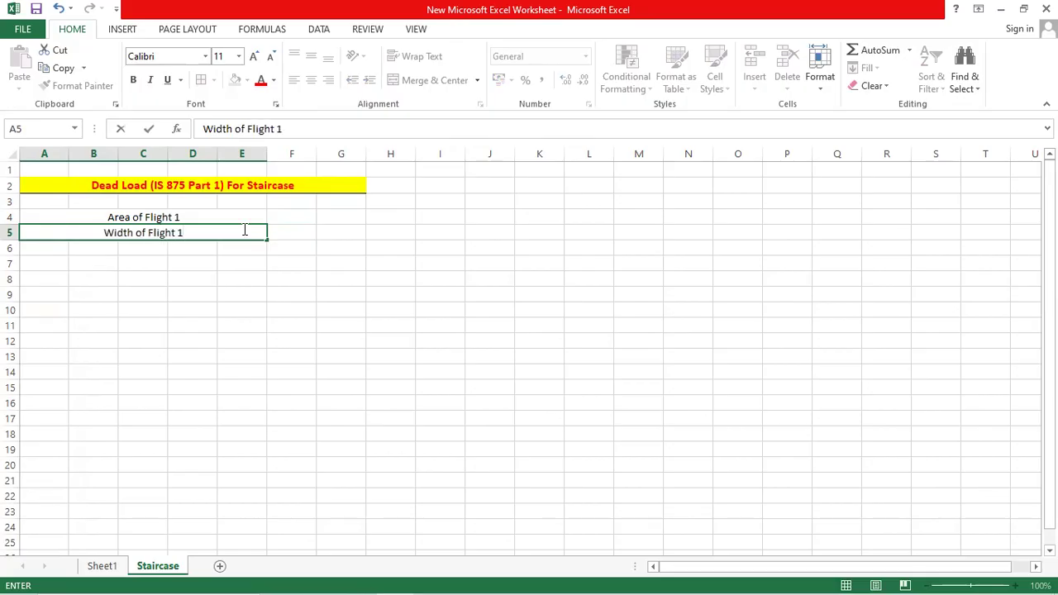
Merge and center A6:E6 and A7:E7 as separate rows, labelled "Density" and "Load"
left_click_drag(115, 249, 234, 245)
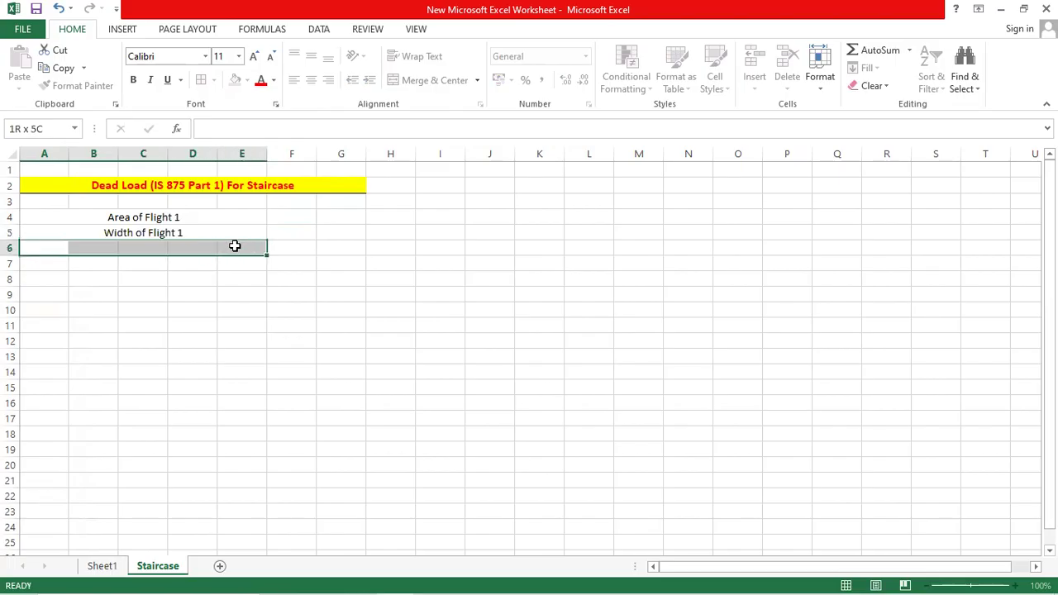
left_click(428, 82)
type("De")
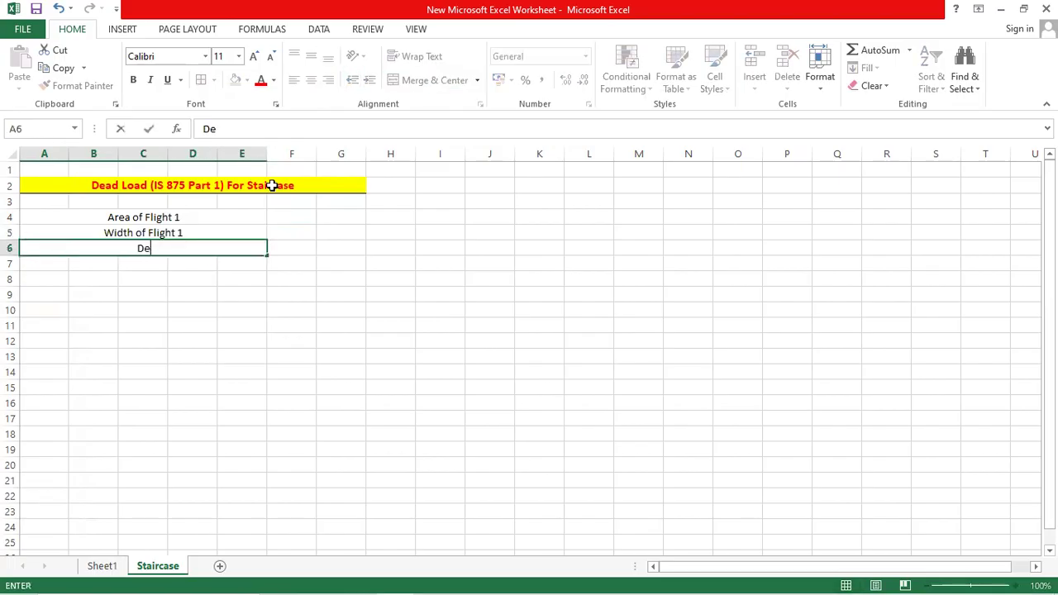
type("nsity")
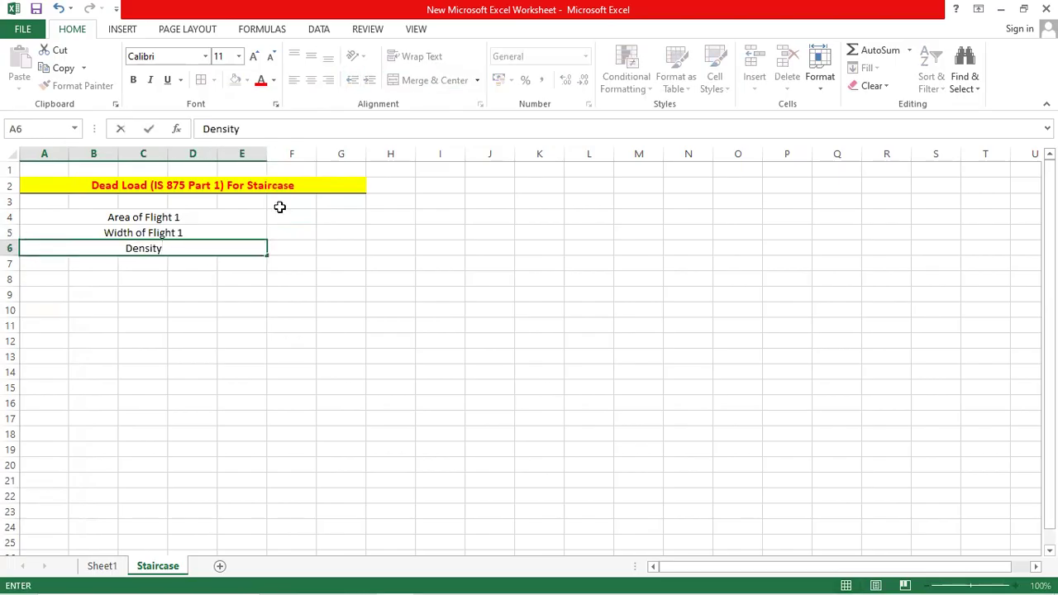
left_click(285, 249)
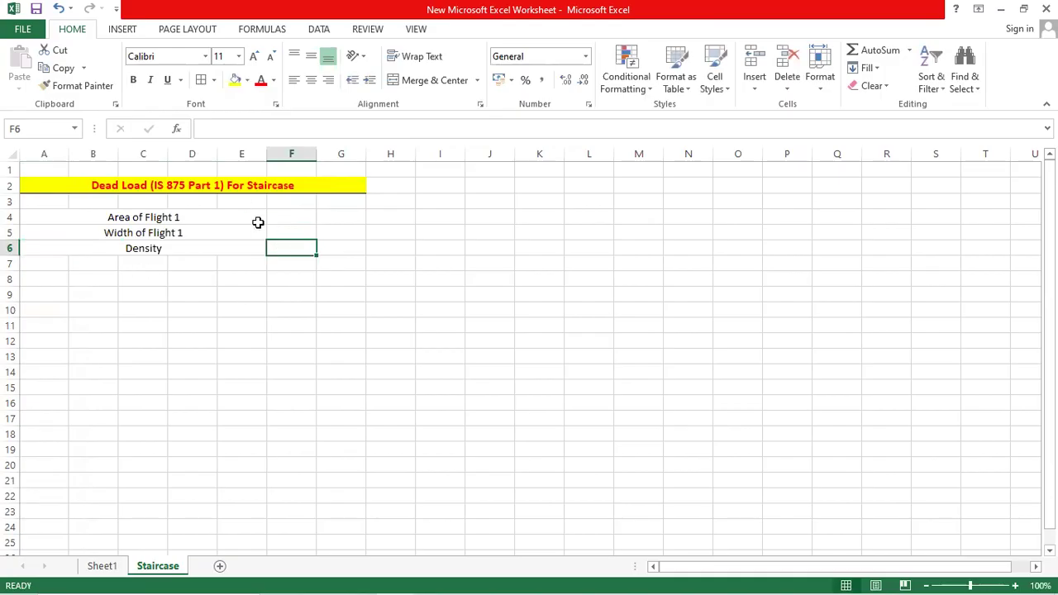
left_click_drag(58, 261, 226, 262)
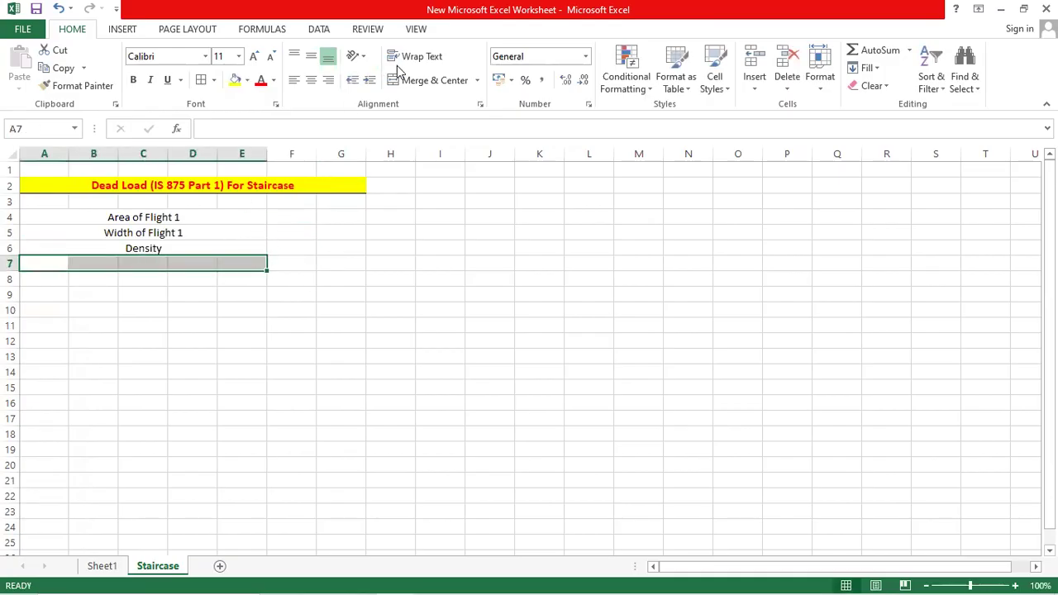
type("T")
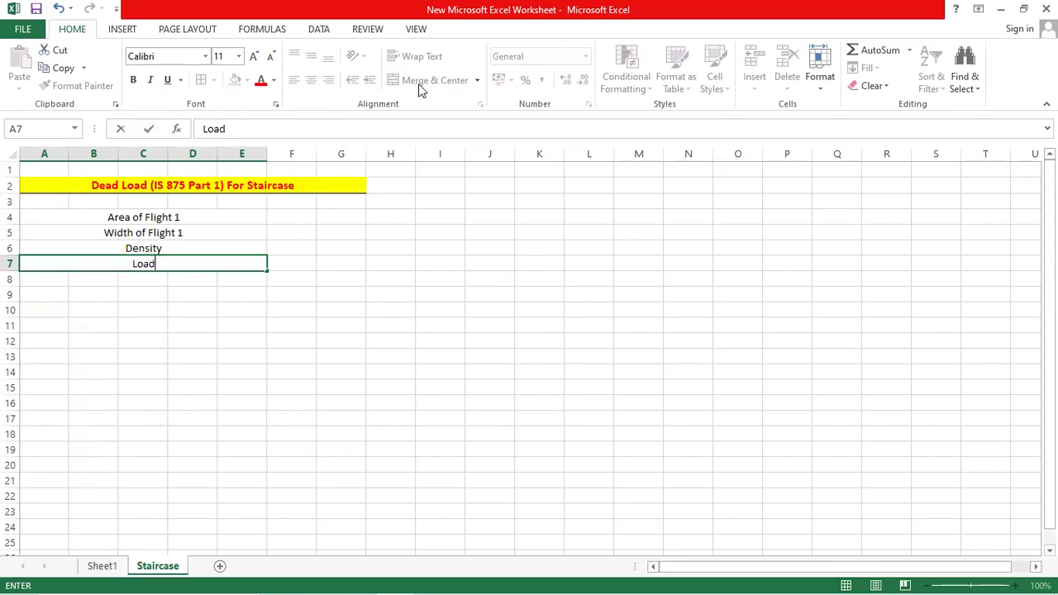
left_click(299, 339)
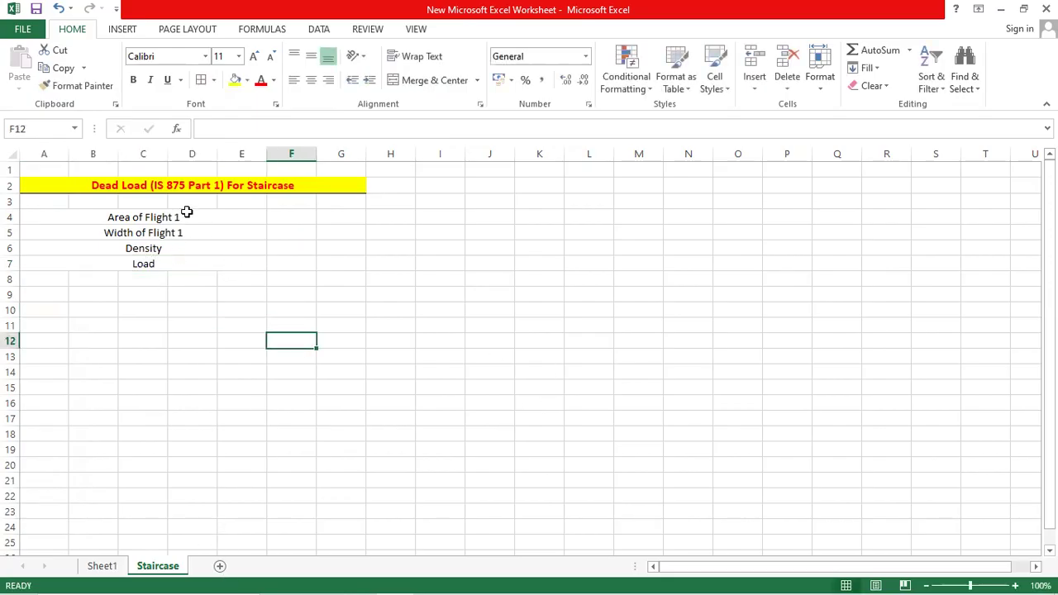
Copy the four-row label block A4:E7 and paste it at A9 and again at A14
left_click_drag(171, 216, 174, 265)
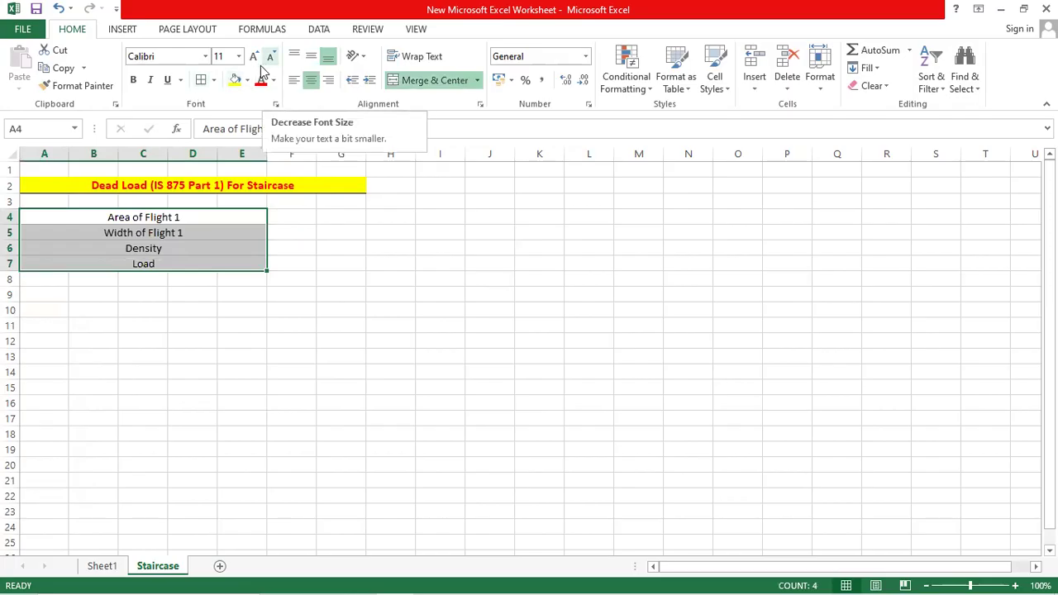
right_click(192, 216)
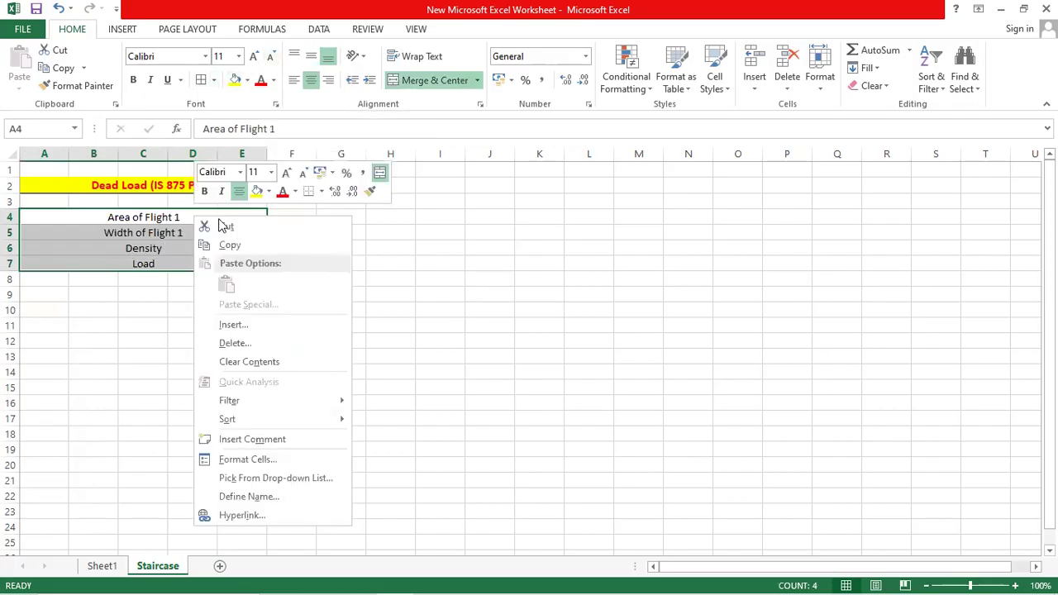
left_click(225, 244)
right_click(59, 294)
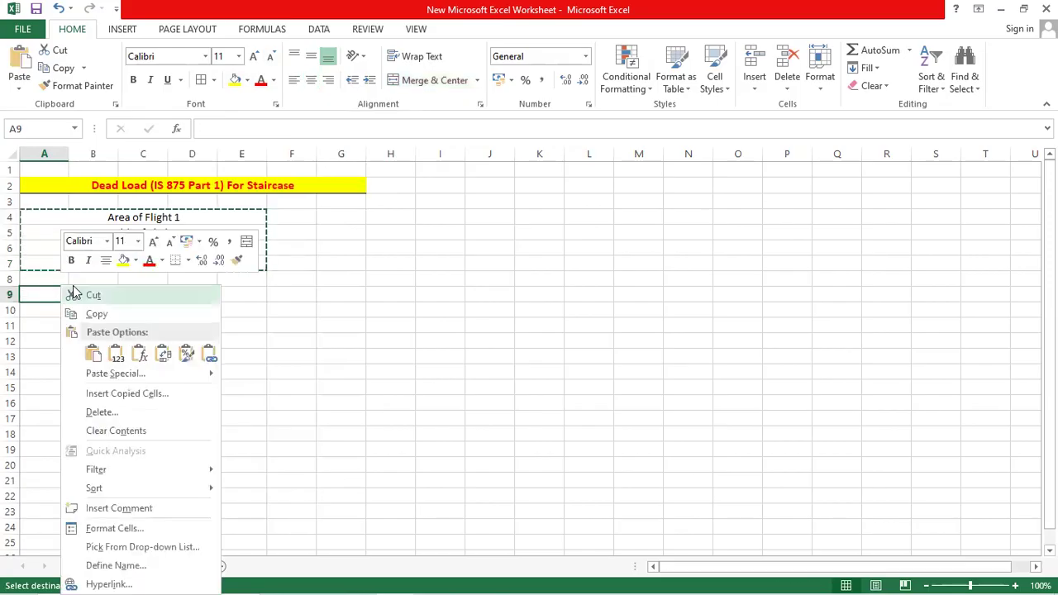
left_click(94, 353)
left_click(54, 366)
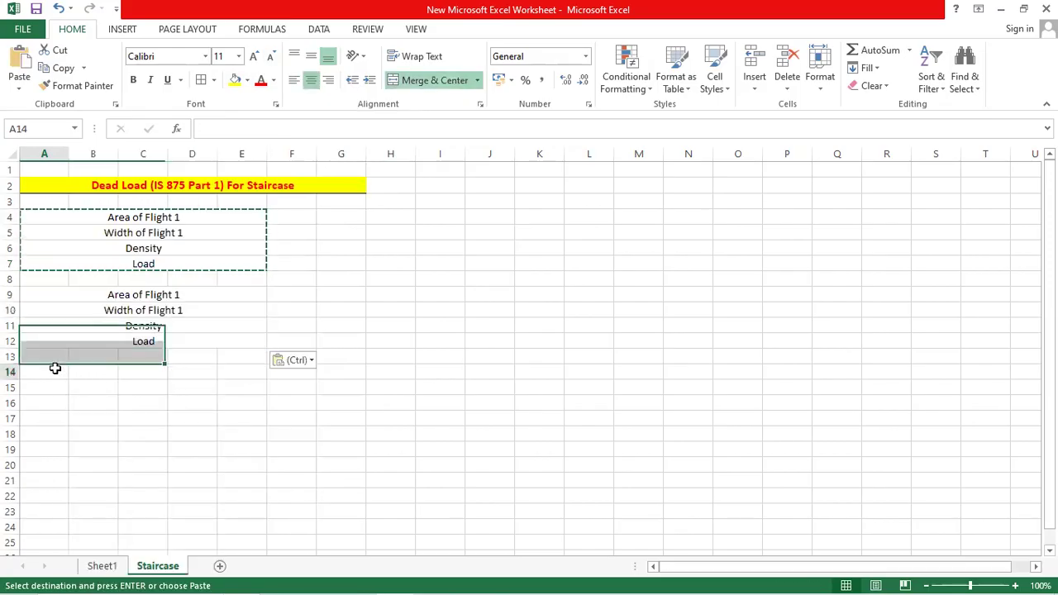
right_click(55, 366)
left_click(88, 129)
left_click(335, 403)
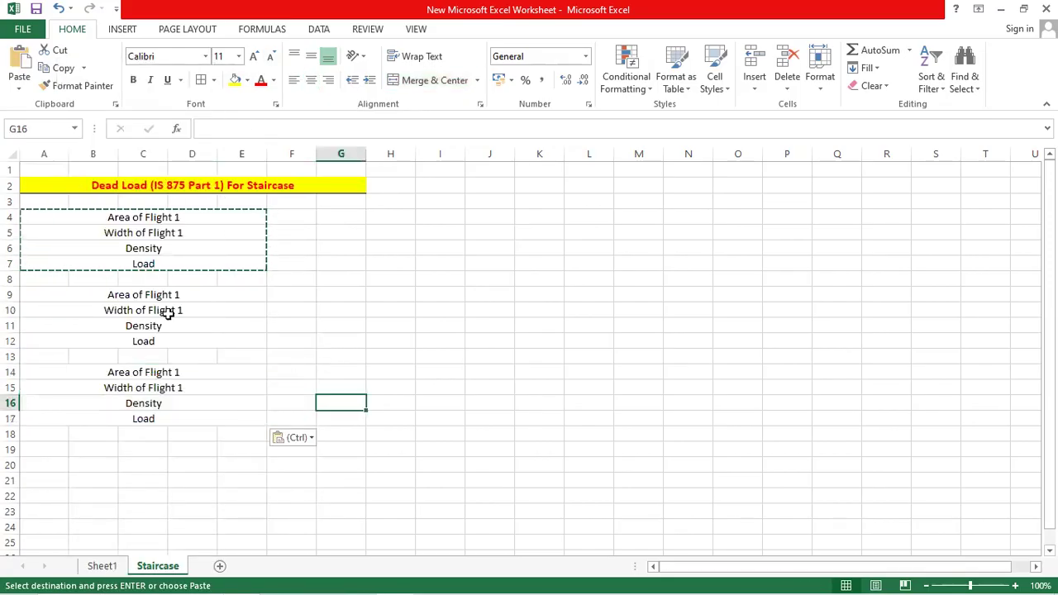
key("Escape")
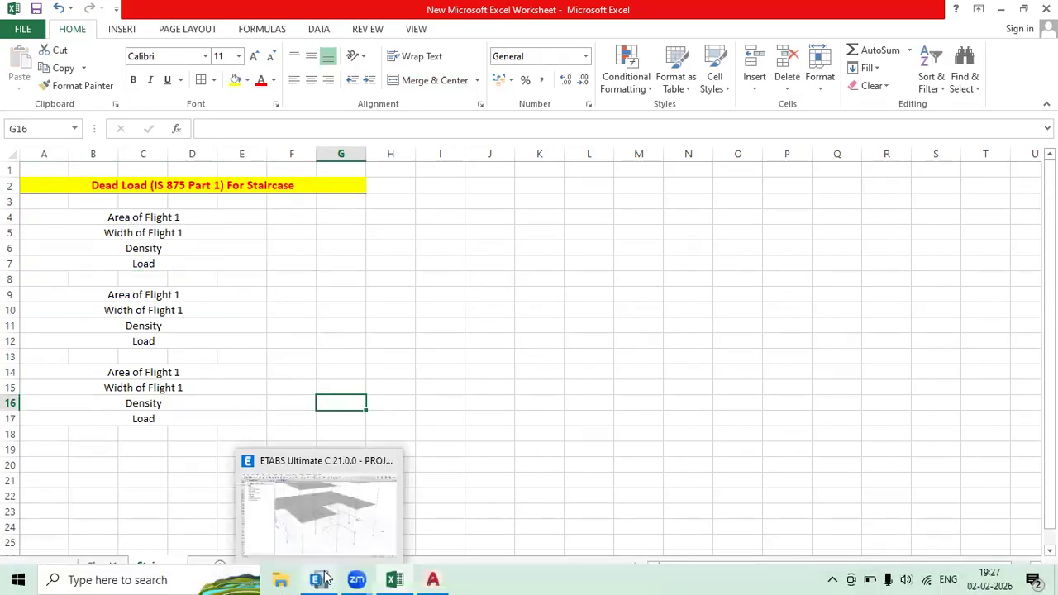
Switch to AutoCAD, show the object properties and select the upper stair flight's outline to read its area
left_click(432, 579)
scroll(438, 272, "up", 6)
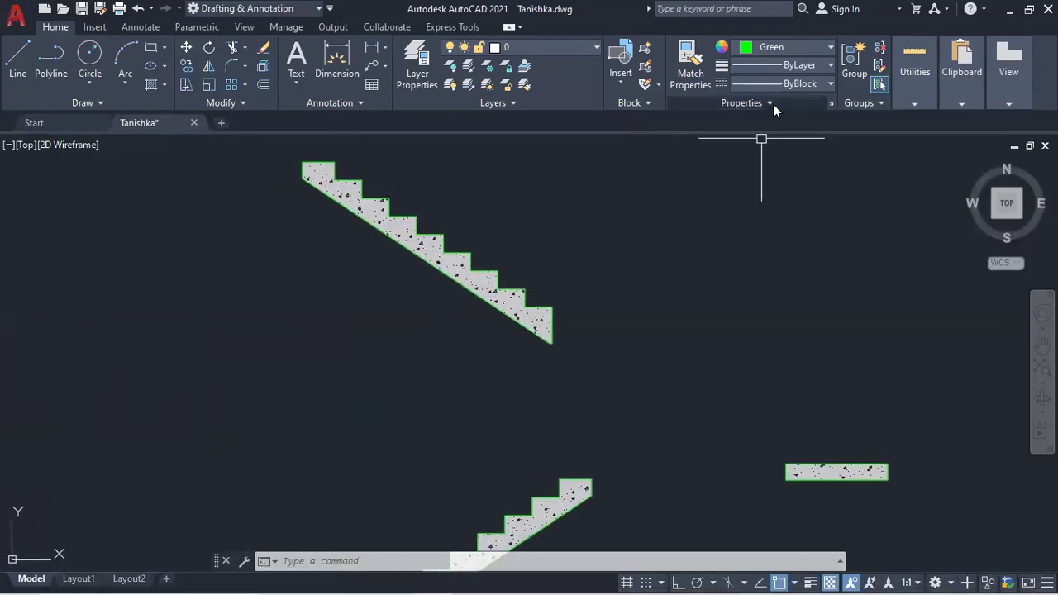
left_click(829, 104)
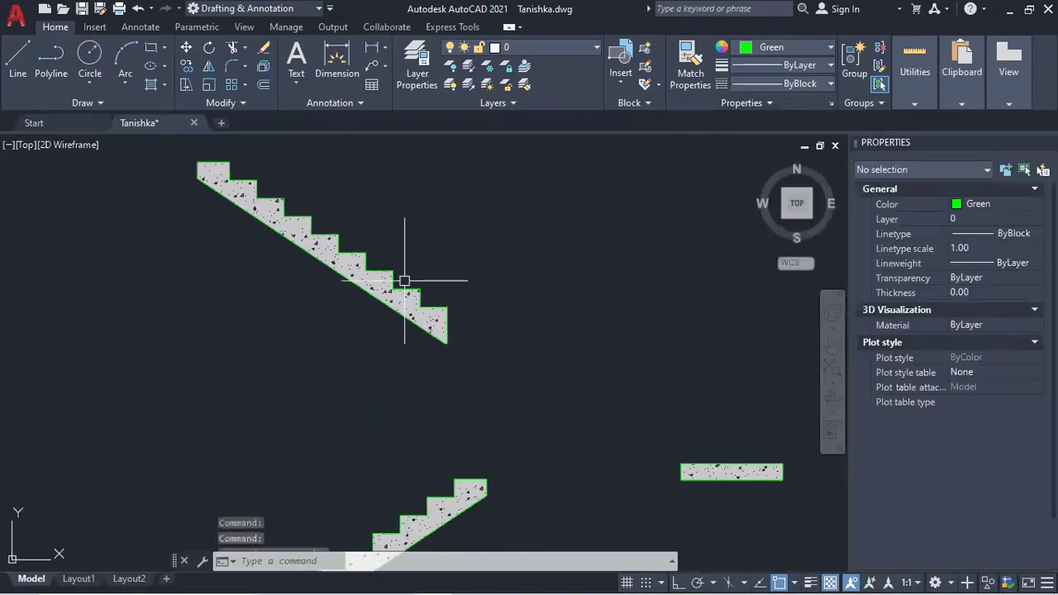
scroll(365, 271, "up", 2)
left_click(359, 231)
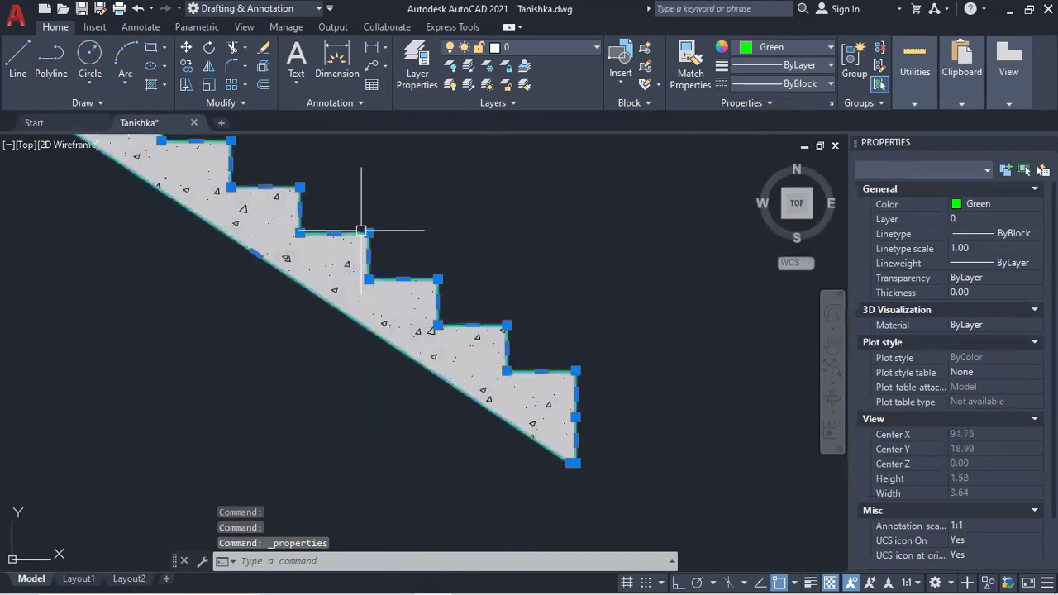
scroll(449, 231, "down", 2)
left_click_drag(674, 316, 647, 345)
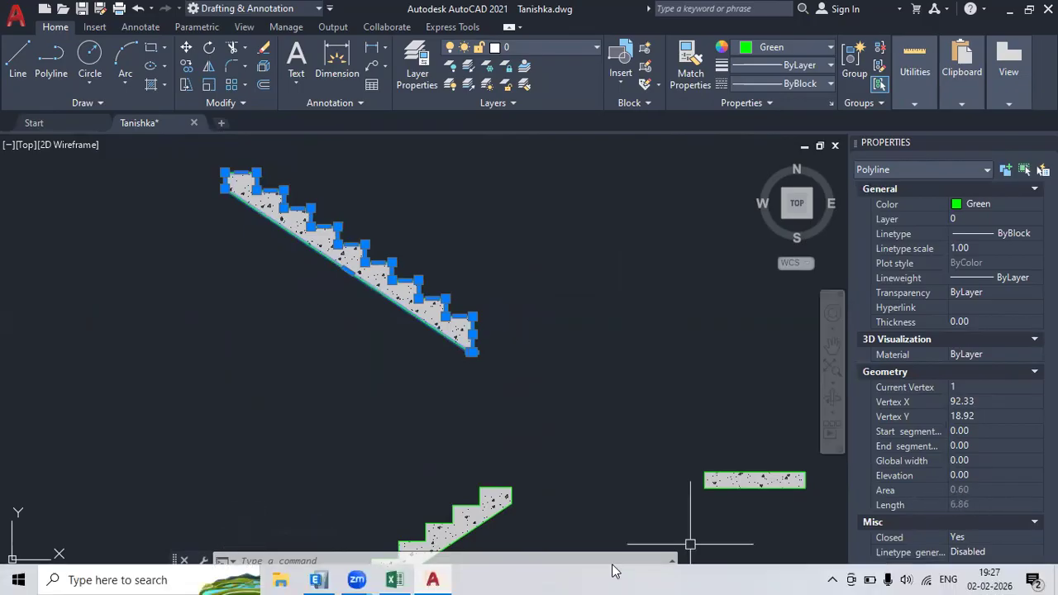
Switch back to Excel and enter the first flight's area as 0.6 in F4 with the unit m2 in G4
left_click(412, 576)
left_click(276, 215)
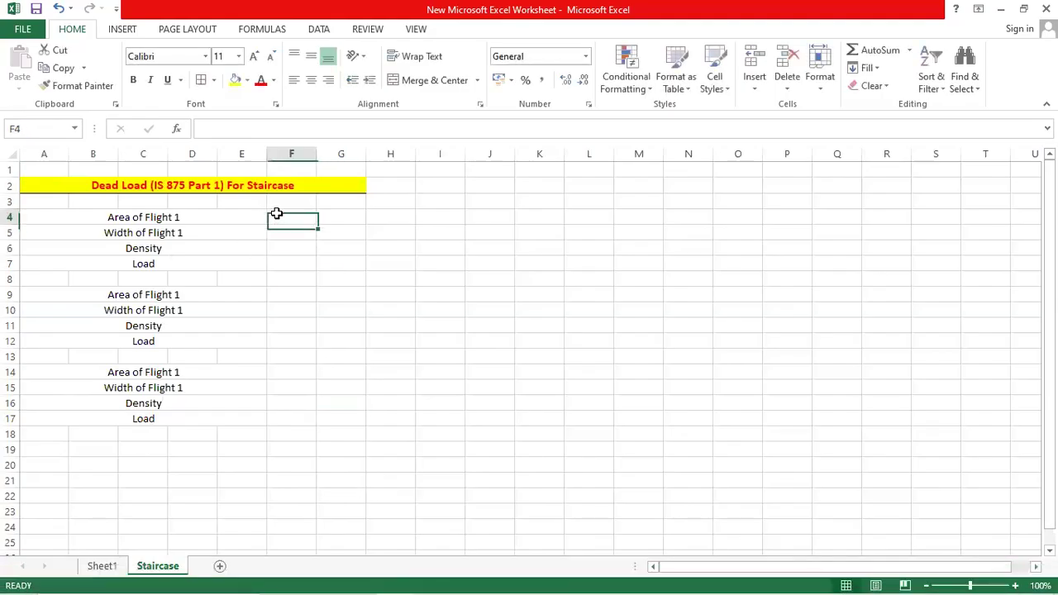
type(".6")
left_click(341, 220)
type("m")
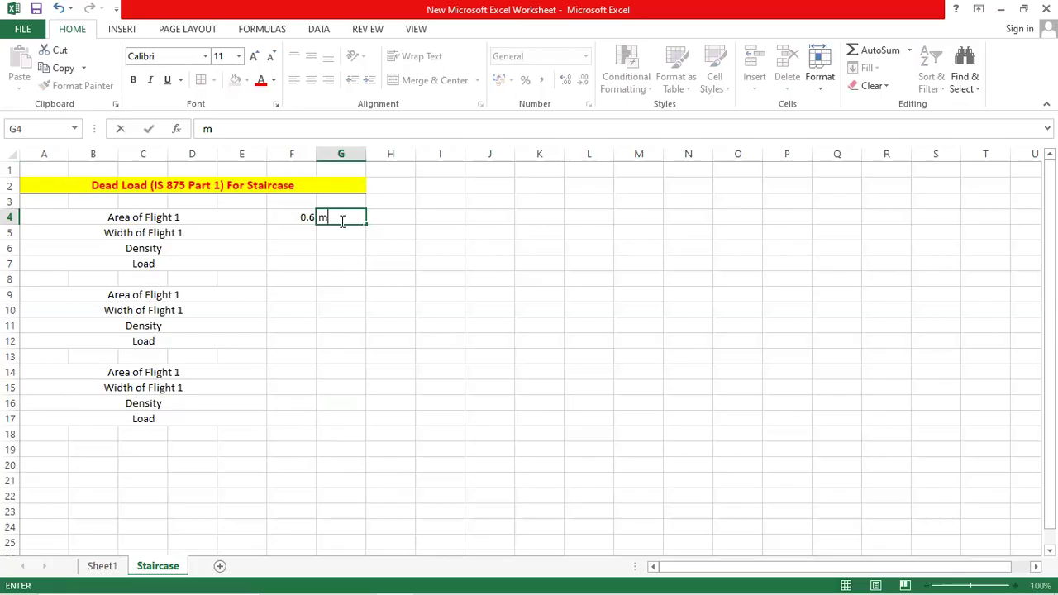
key("Return")
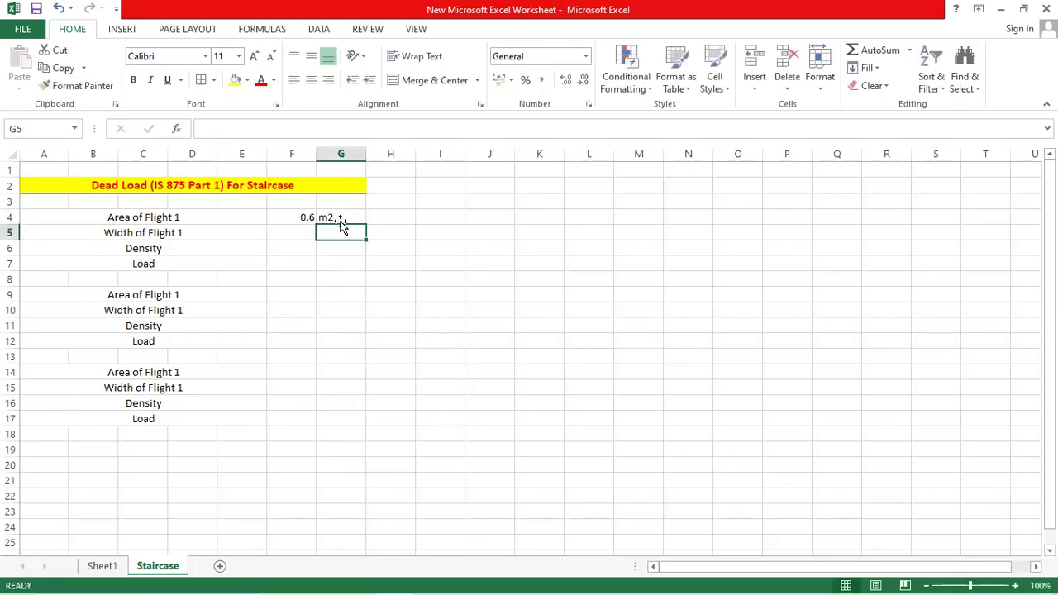
Enter 1 in F5 as the width of Flight 1
left_click(283, 232)
type("1")
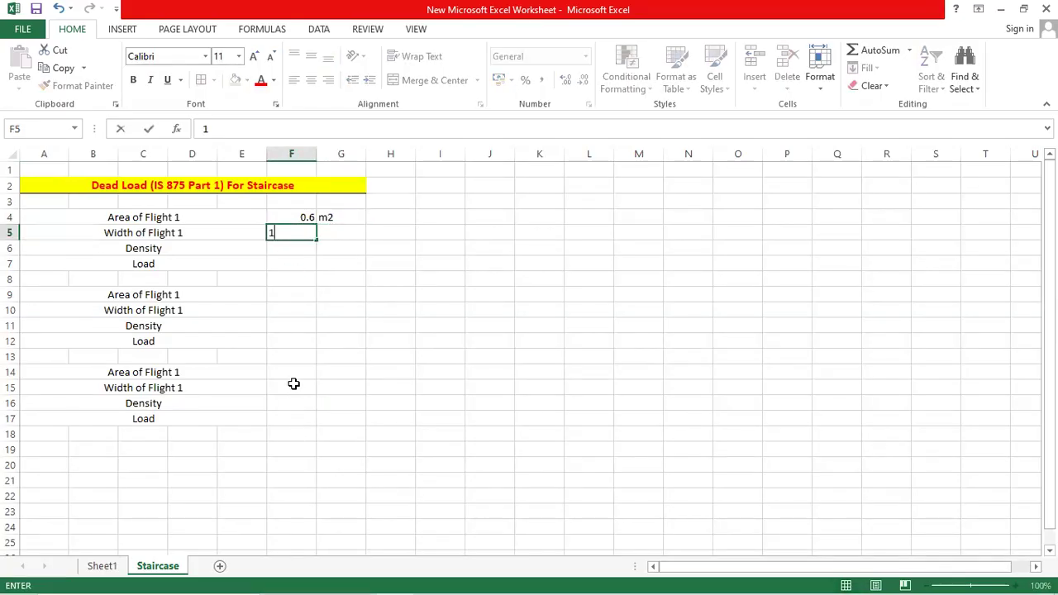
key("Return")
Switch to AutoCAD, clear the selection and examine the flight width dimensions of the staircase in the floor plan
left_click(423, 576)
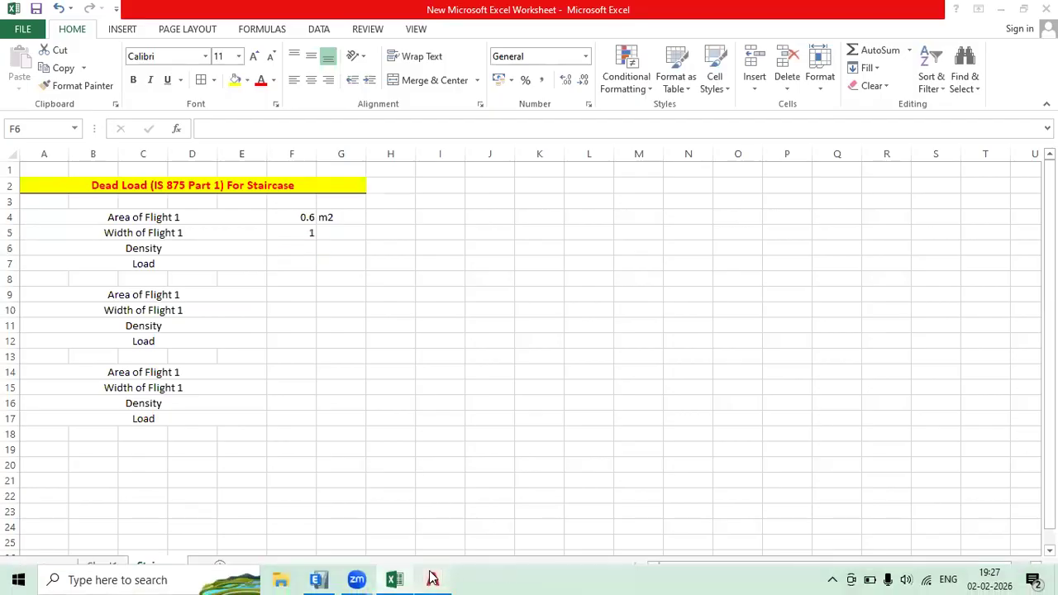
key("Escape")
scroll(411, 371, "down", 4)
left_click_drag(410, 371, 427, 223)
left_click_drag(251, 454, 457, 328)
left_click_drag(316, 415, 343, 248)
scroll(295, 364, "up", 3)
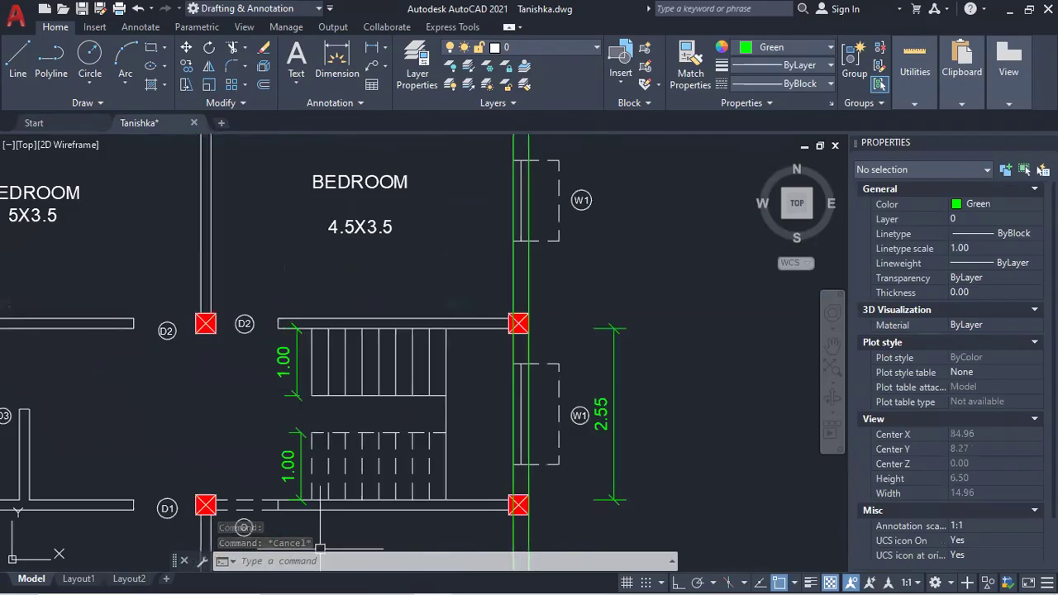
Switch back to Excel and enter 25 in F6 as the density for the first flight
left_click(391, 583)
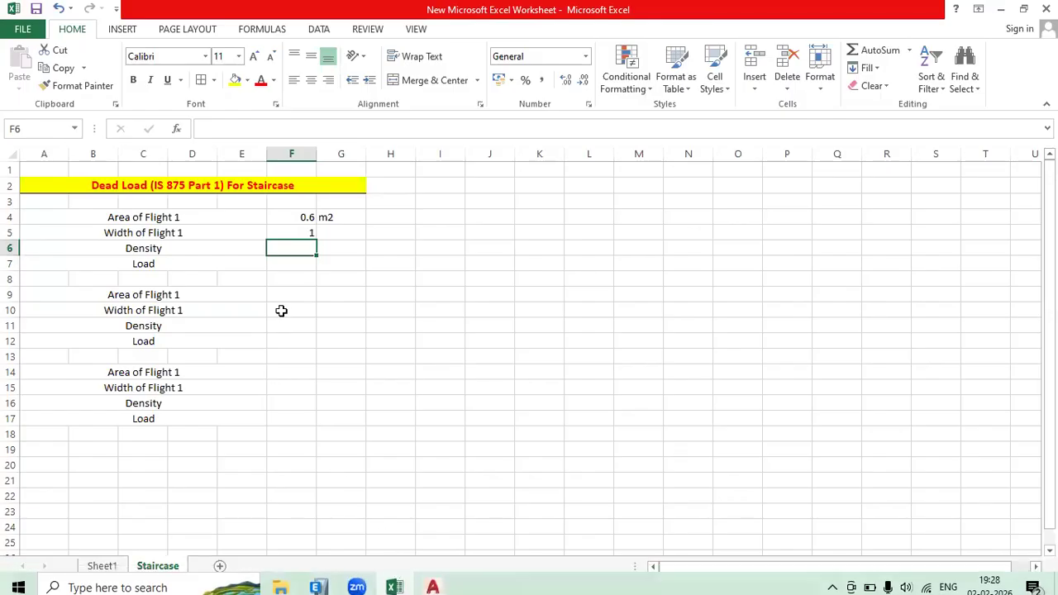
left_click(302, 263)
left_click(303, 249)
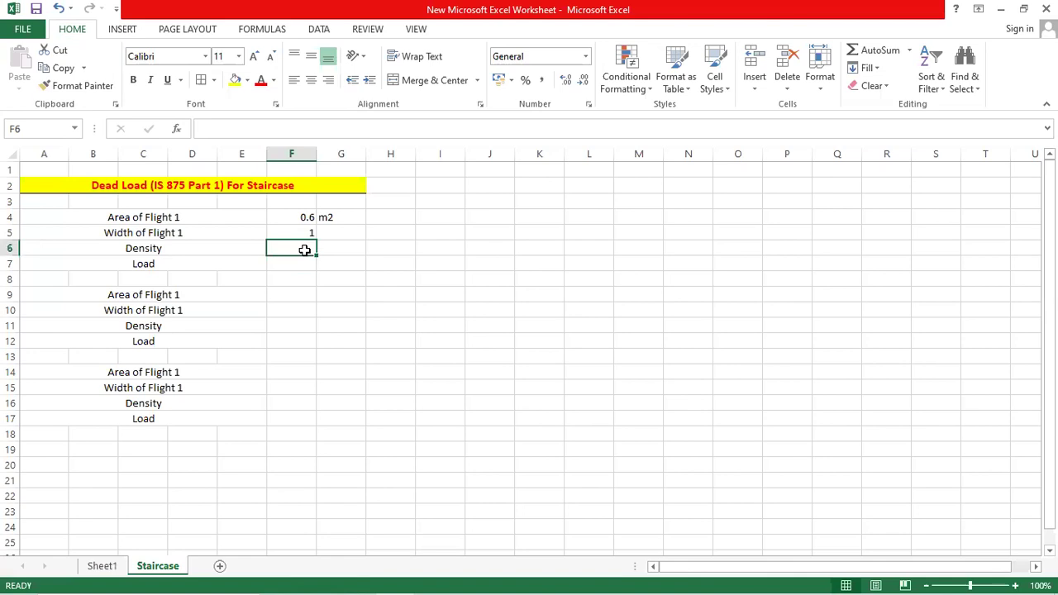
type("25")
Enter the unit m beside the width in G5 and Kn/m3 beside the density in G6
left_click(348, 230)
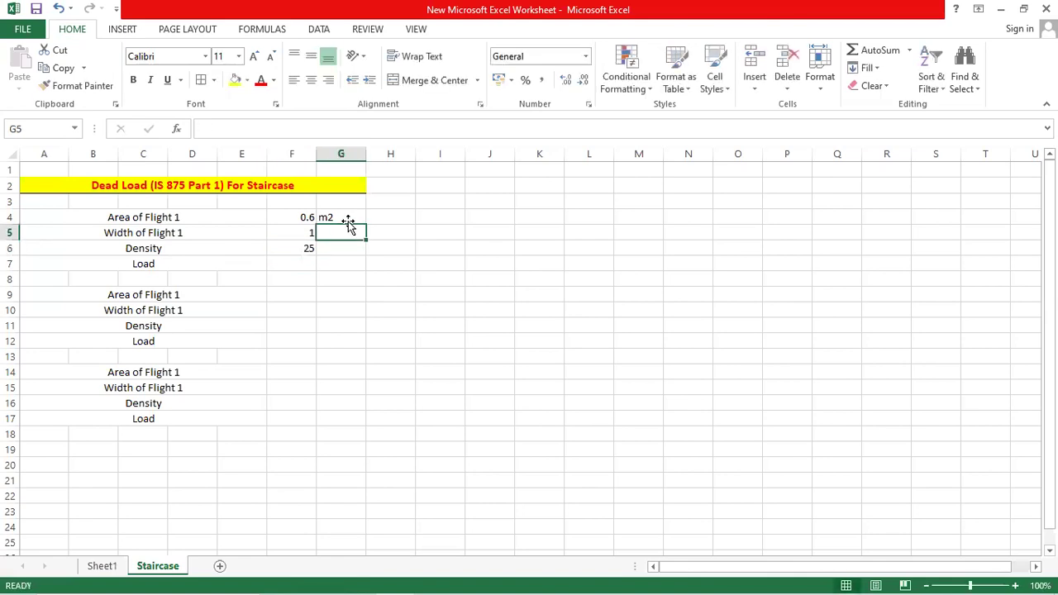
type("m2")
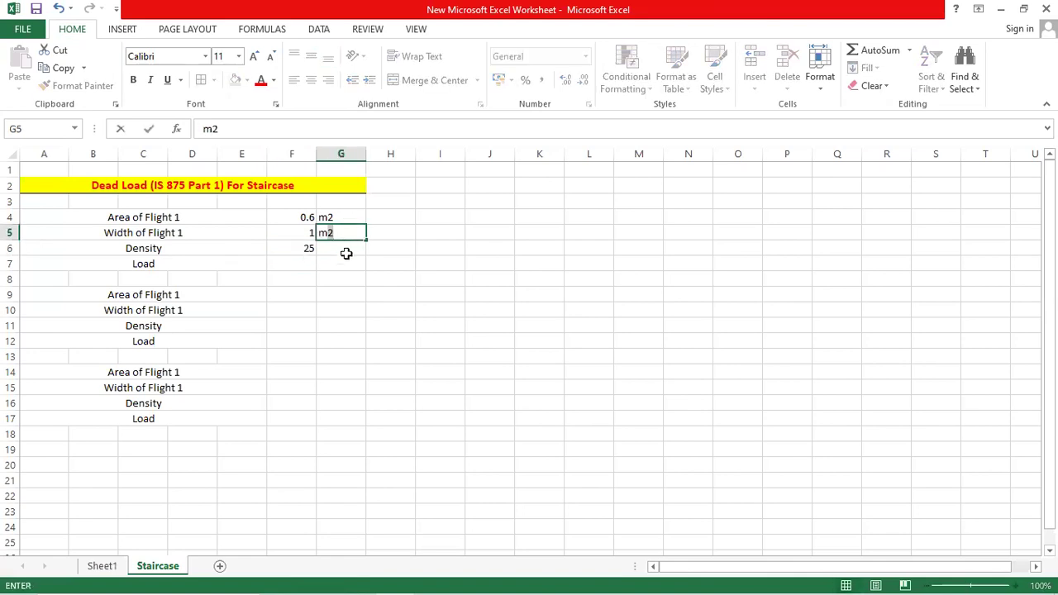
key("Return")
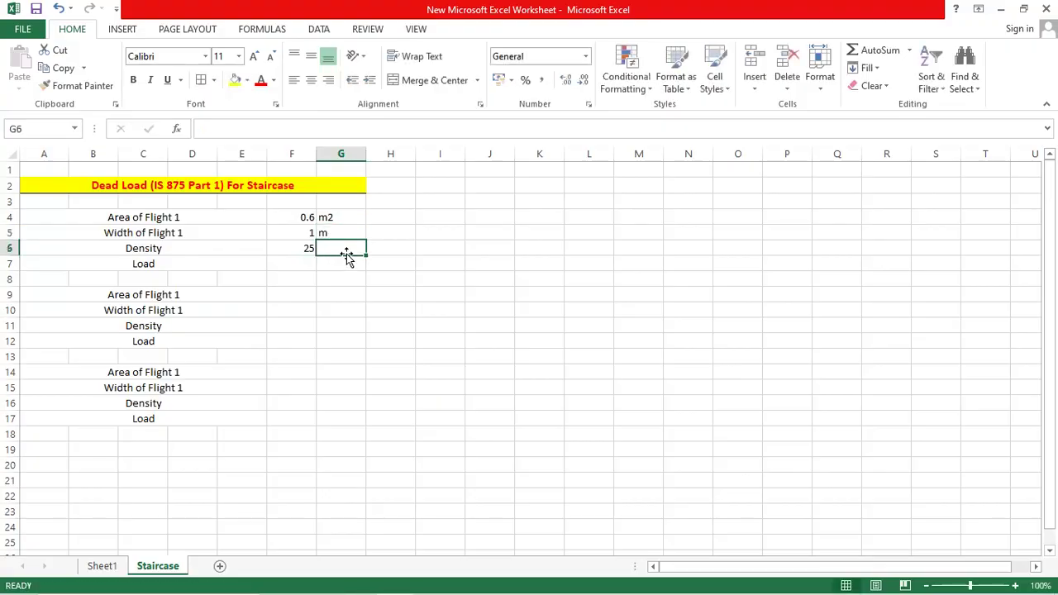
type("Kn/m3")
key("Return")
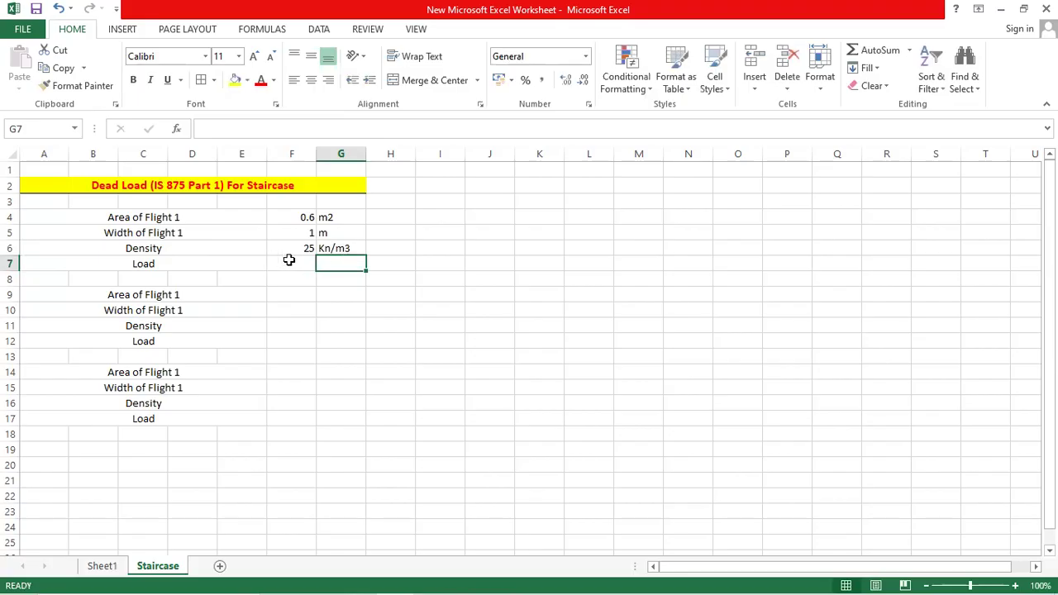
Calculate the first flight's load in F7 with the formula =PRODUCT(F4:F6)
left_click(291, 260)
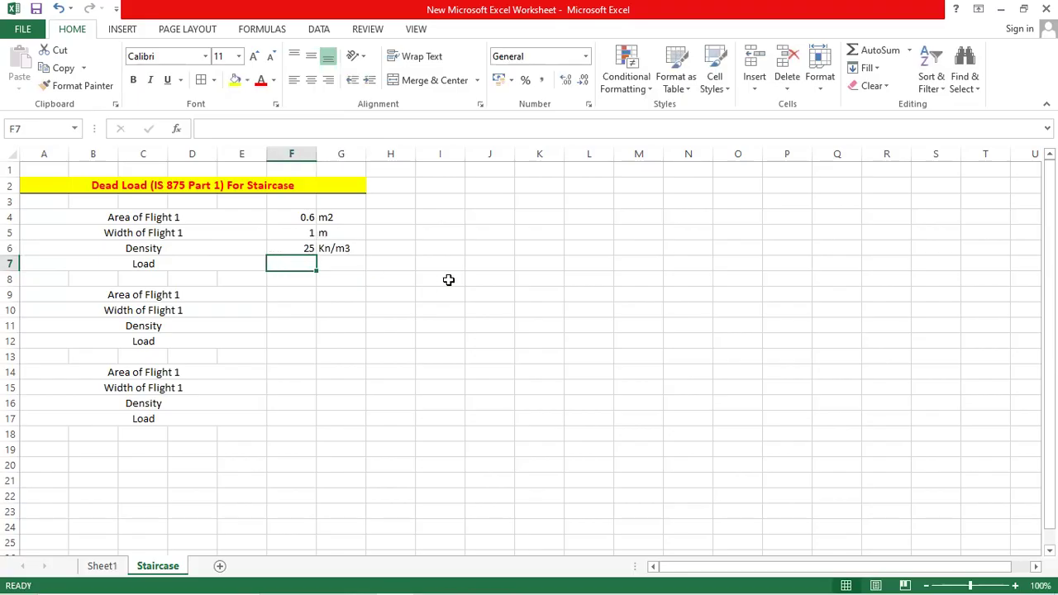
type("=pro")
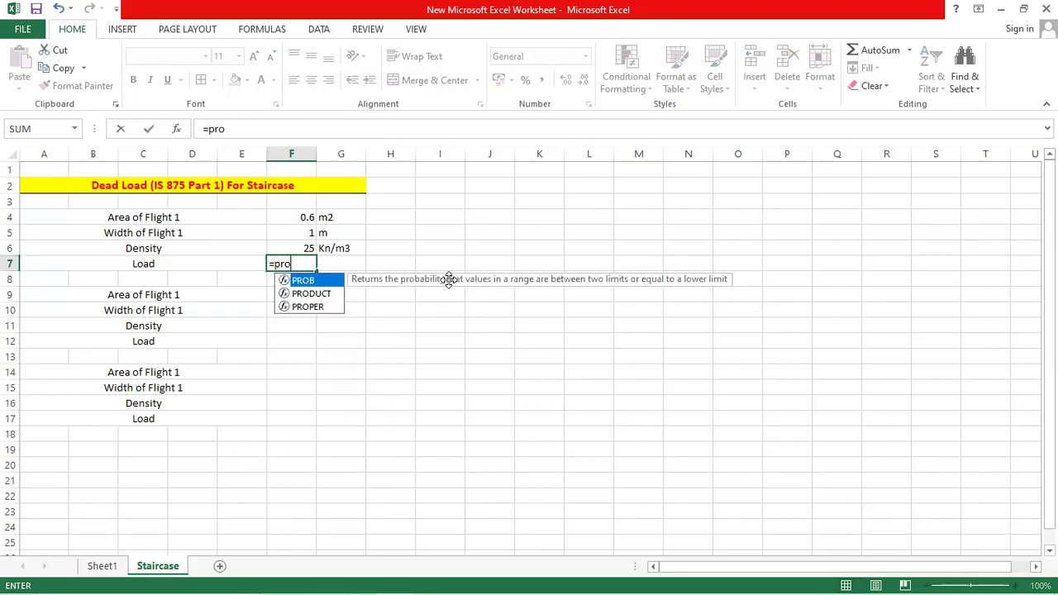
type("ducy")
key("BackSpace")
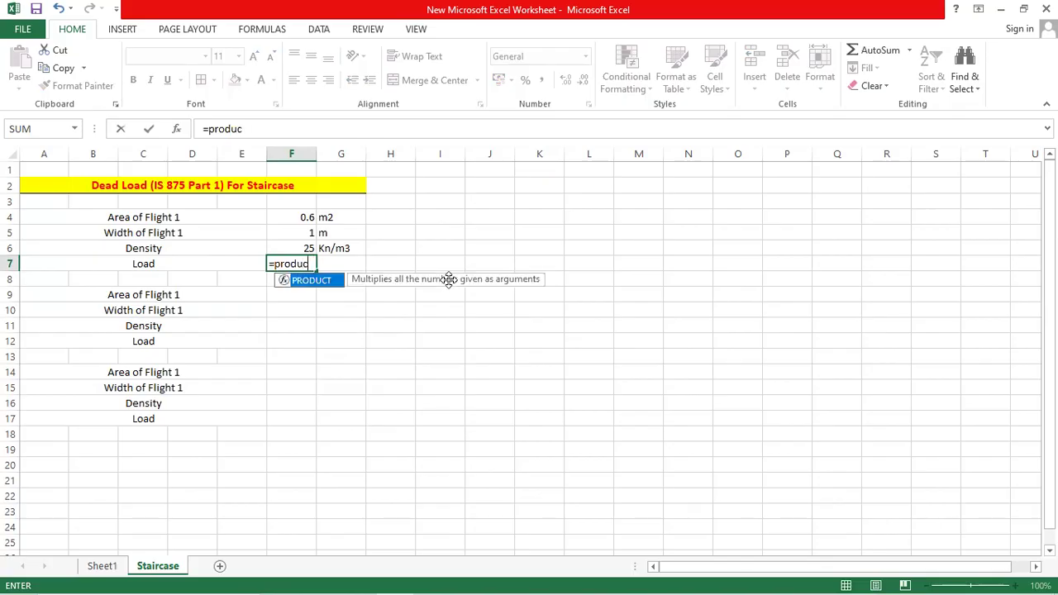
double_click(311, 281)
left_click_drag(295, 217, 297, 247)
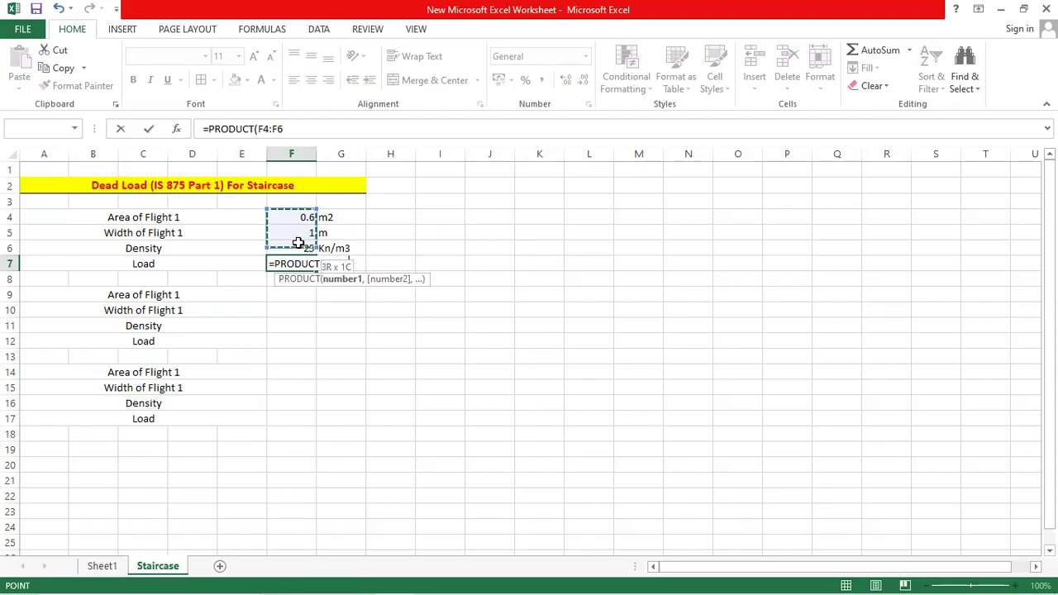
left_click(297, 129)
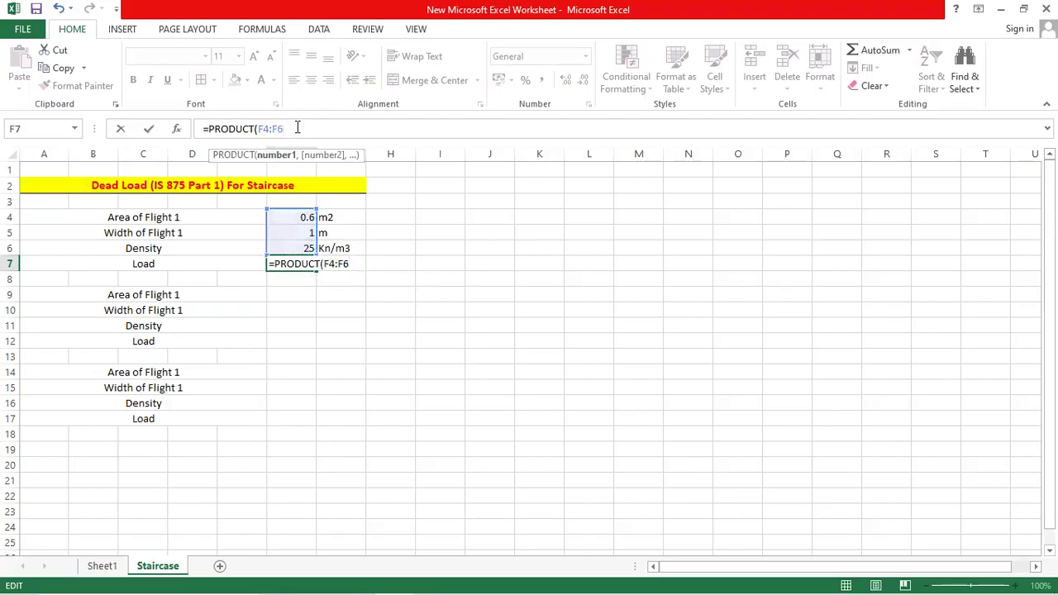
type(")")
key("Return")
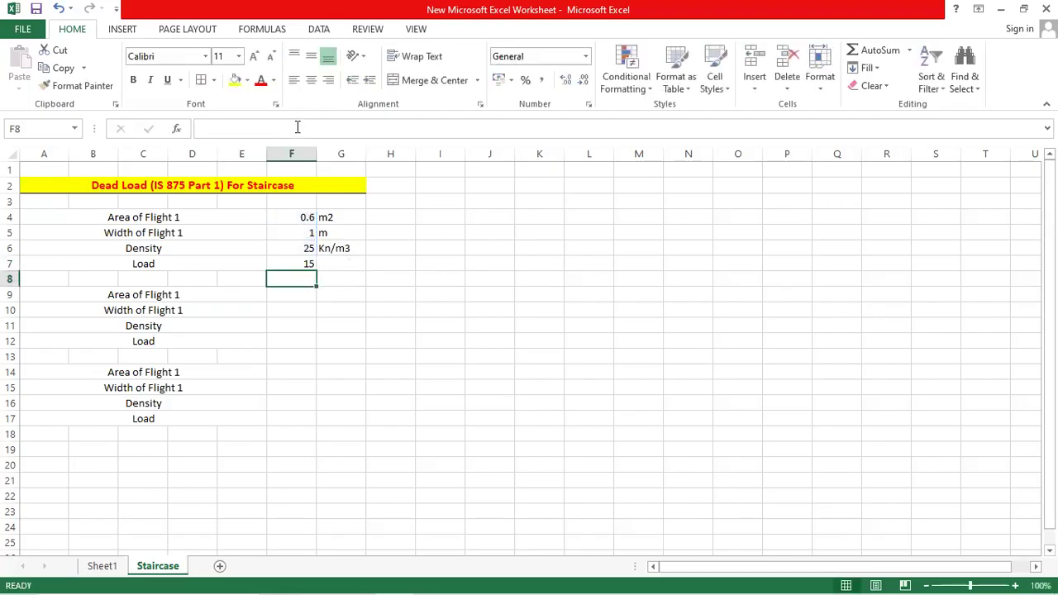
Enter the unit KN beside the first flight's load in G7
left_click(337, 262)
type("KN/m3")
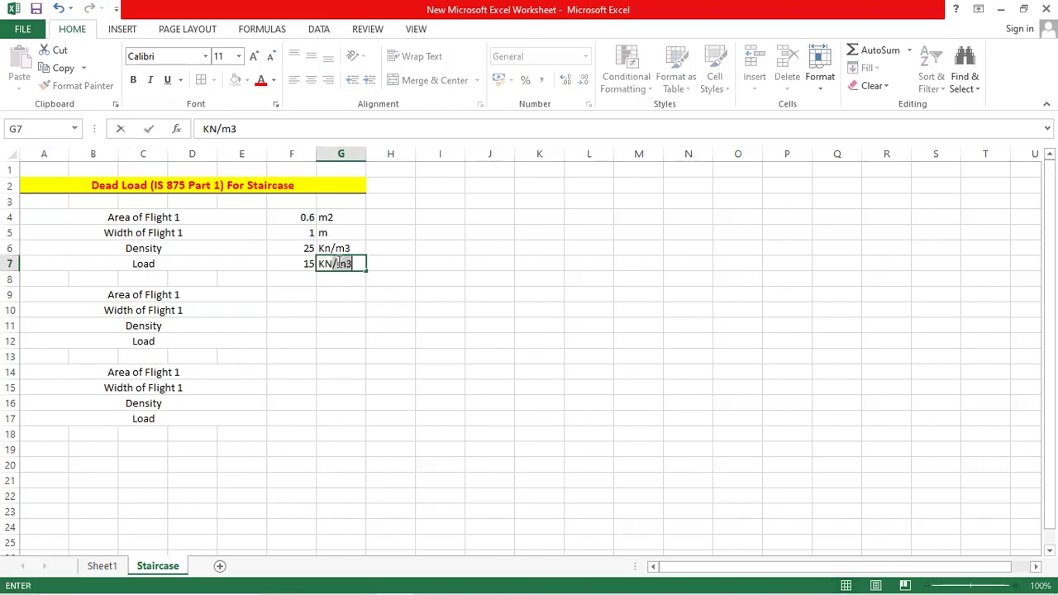
key("BackSpace")
key("BackSpace")
key("BackSpace")
key("Return")
Format the first Load row, A7:G7, in bold at font size 12 with a top border
left_click_drag(151, 259, 326, 264)
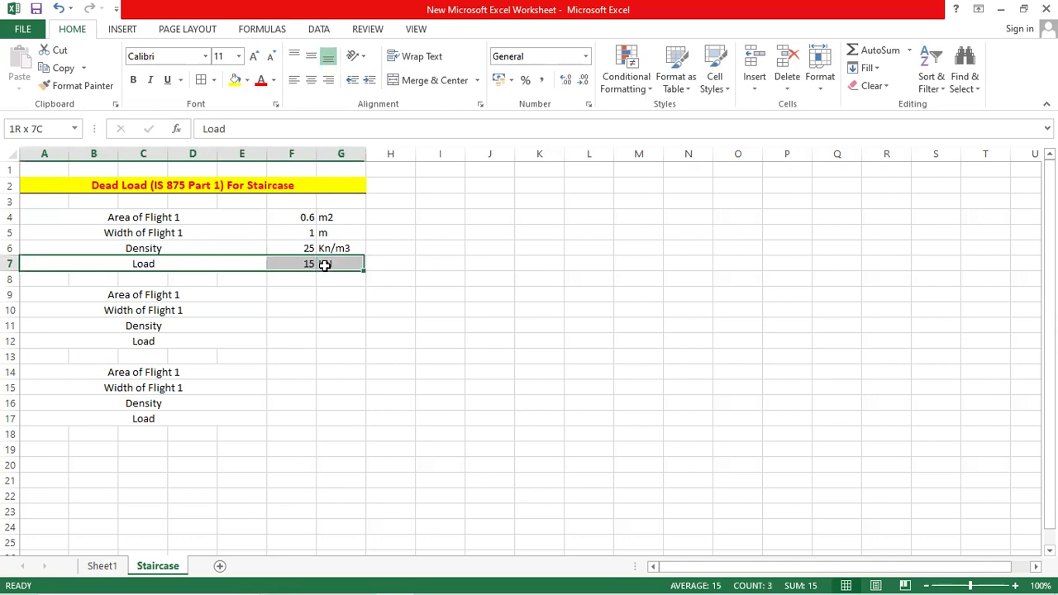
left_click(253, 56)
left_click(213, 80)
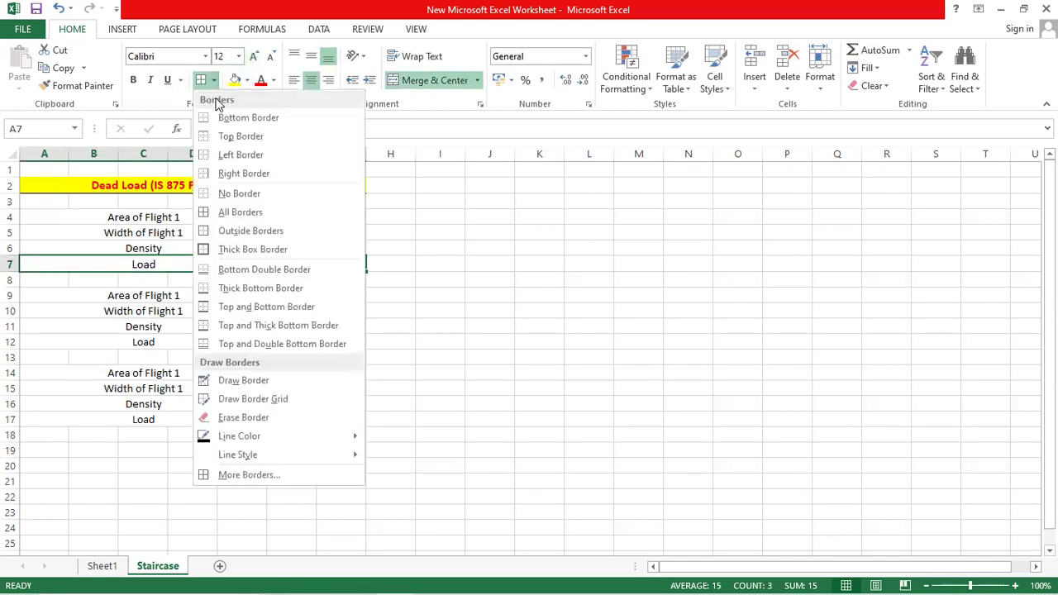
left_click(240, 136)
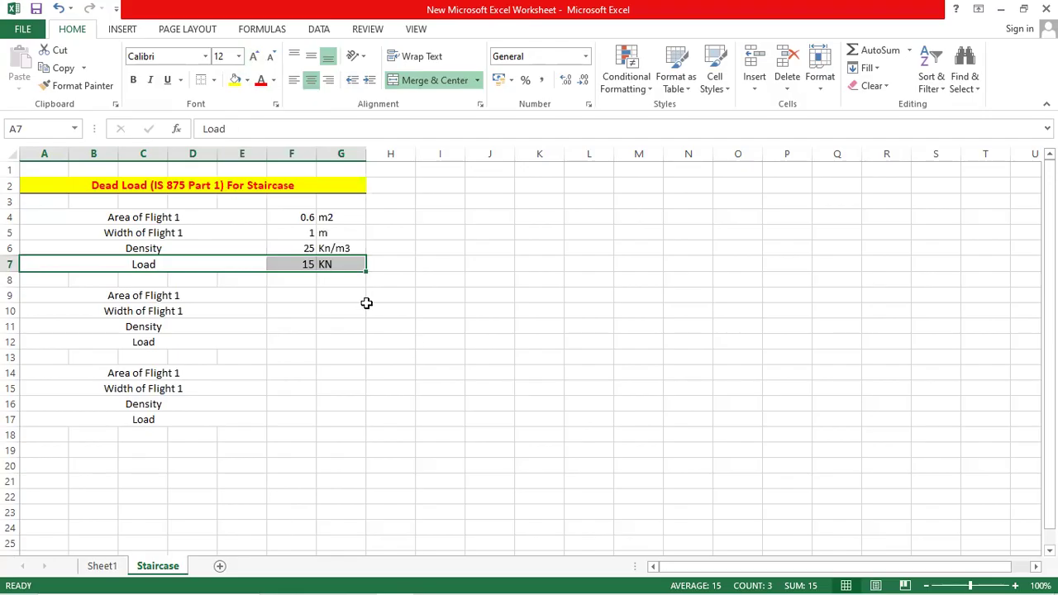
left_click(366, 304)
left_click_drag(174, 264, 337, 265)
left_click(133, 80)
left_click(303, 331)
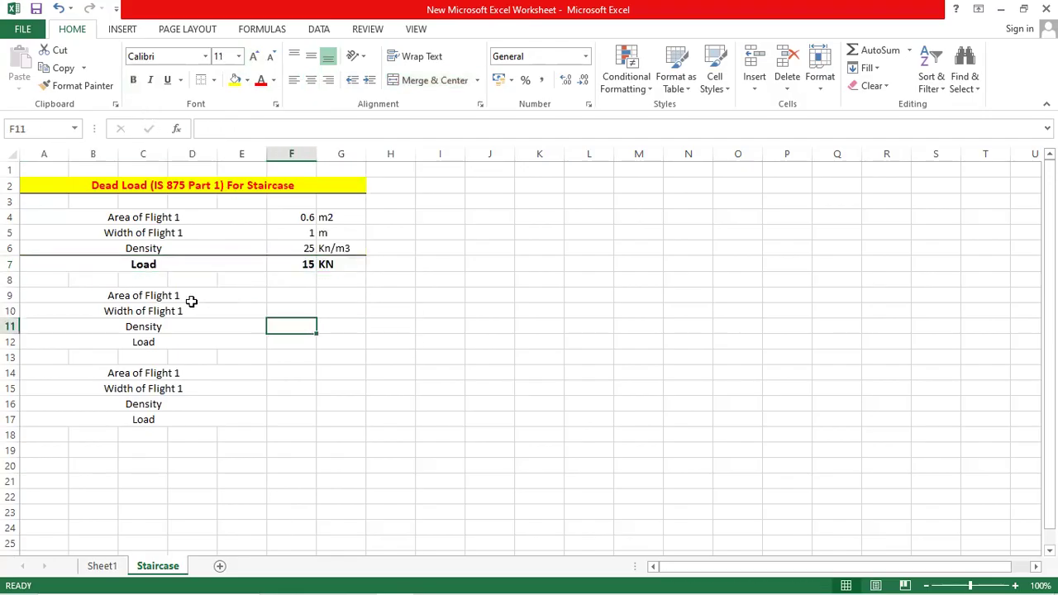
Switch to AutoCAD and examine the two vertical construction lines beside the staircase section's landing
left_click(293, 298)
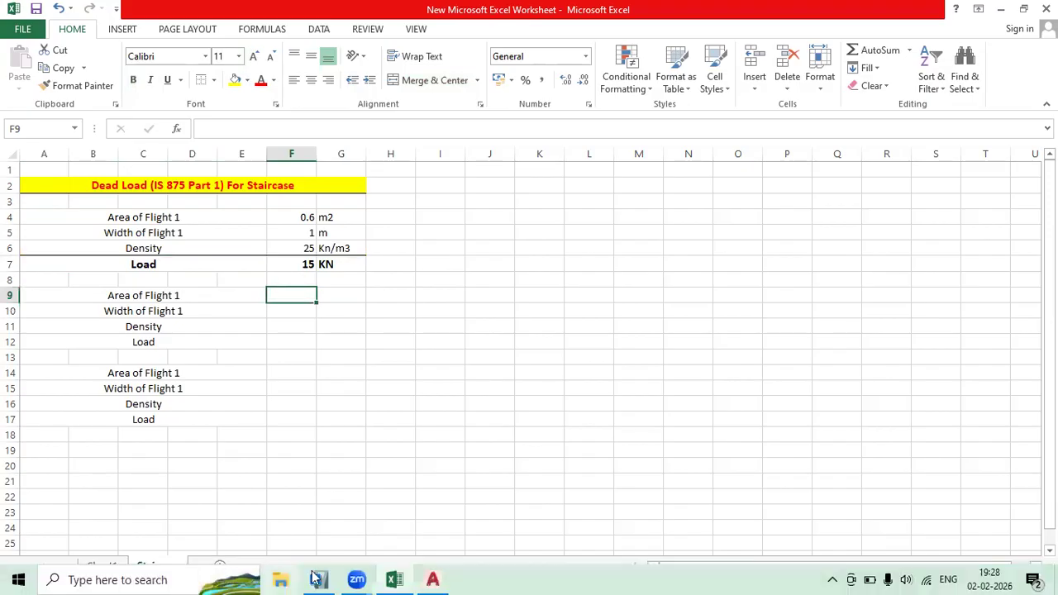
mouse_move(376, 576)
left_click(325, 578)
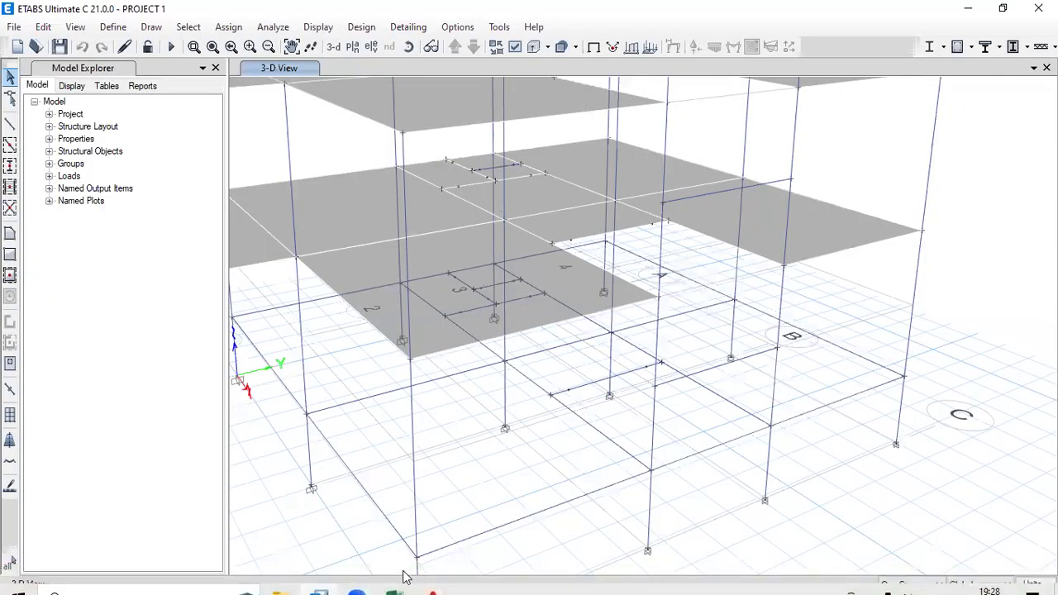
left_click(433, 578)
scroll(529, 331, "down", 5)
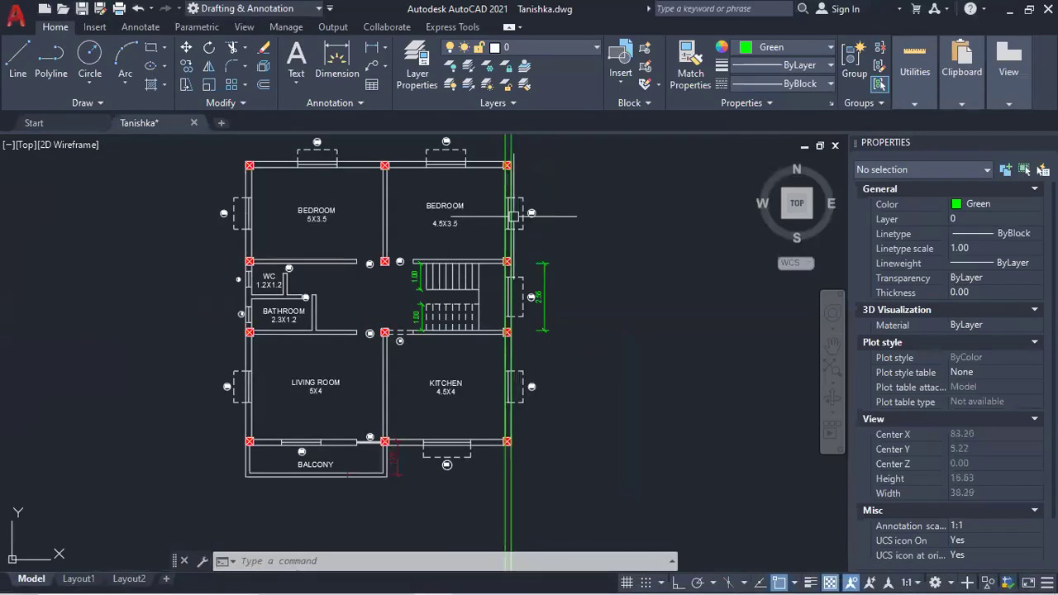
scroll(525, 204, "up", 4)
left_click(524, 204)
left_click(323, 254)
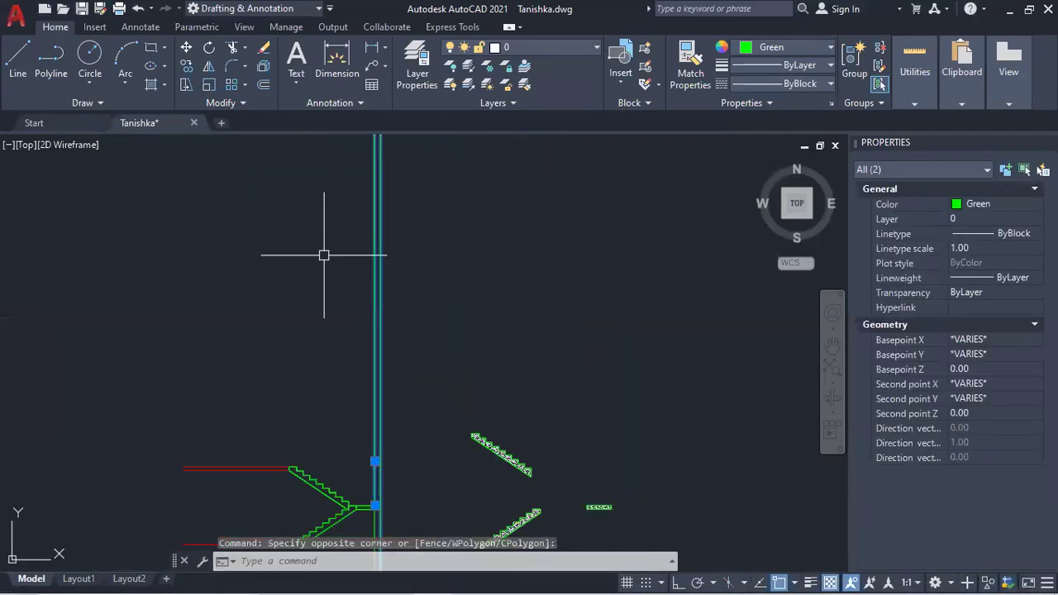
scroll(389, 366, "down", 3)
key("Escape")
key("Escape")
scroll(395, 347, "up", 4)
Trim the vertical construction lines above and below the staircase landing, using the objects at the landing's end as cutting edges
type("tr")
key("Return")
scroll(372, 353, "up", 2)
left_click(385, 366)
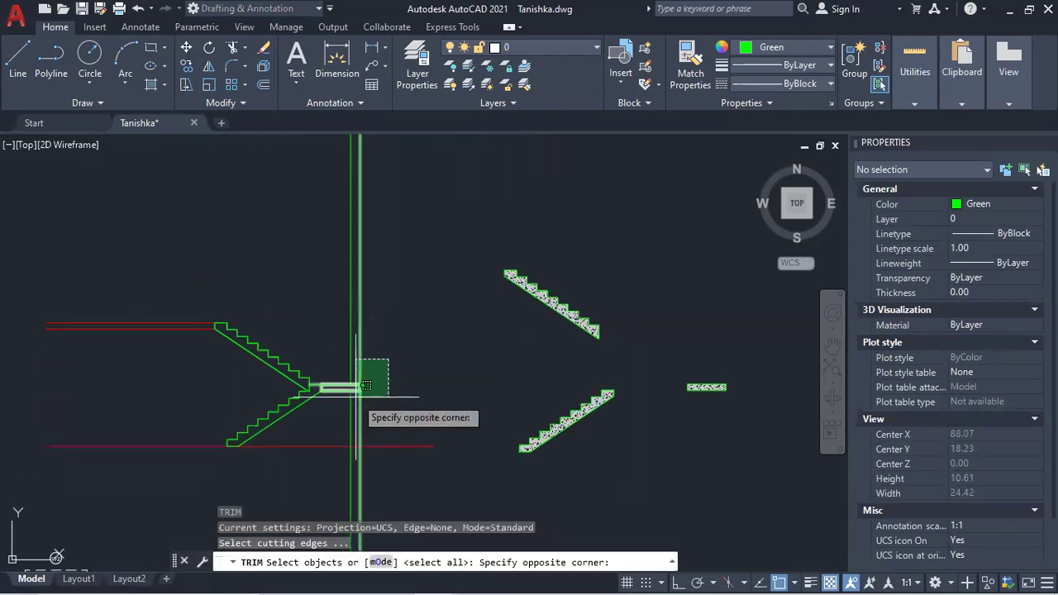
left_click(357, 400)
key("Return")
left_click(430, 234)
left_click(354, 276)
left_click_drag(386, 347, 398, 248)
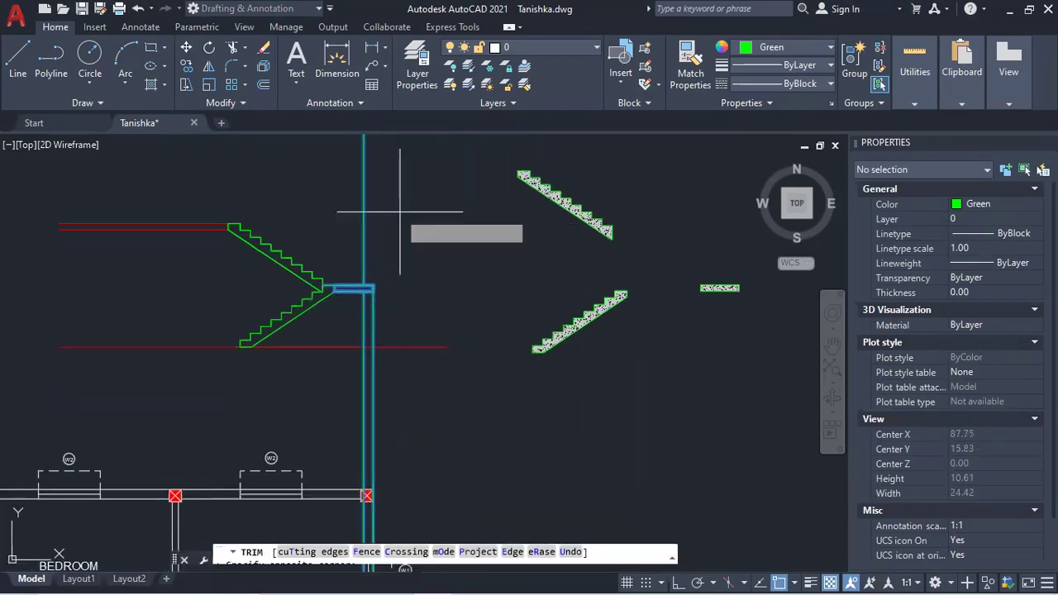
left_click(406, 393)
left_click(298, 422)
left_click(397, 299)
left_click(344, 324)
left_click(421, 226)
left_click(349, 237)
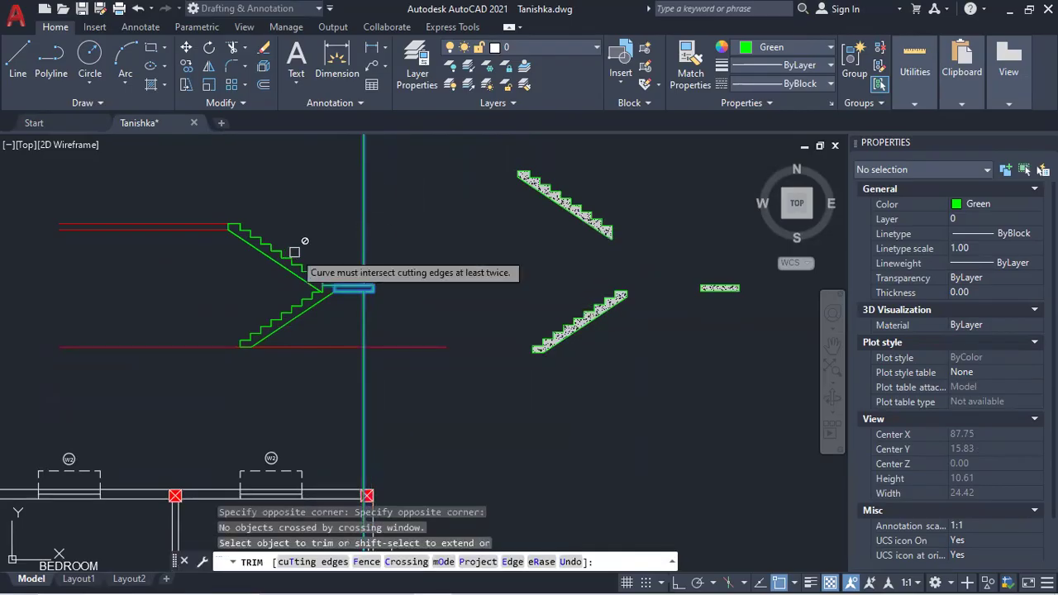
key("Escape")
Delete the leftover pieces of the vertical construction line above and below the staircase landing
left_click(400, 177)
left_click(347, 223)
key("Delete")
left_click(402, 383)
left_click(331, 420)
key("Delete")
Examine the area properties of the upper and lower hatched flight outlines in turn, clearing the selection after each
scroll(514, 300, "down", 2)
scroll(562, 293, "up", 5)
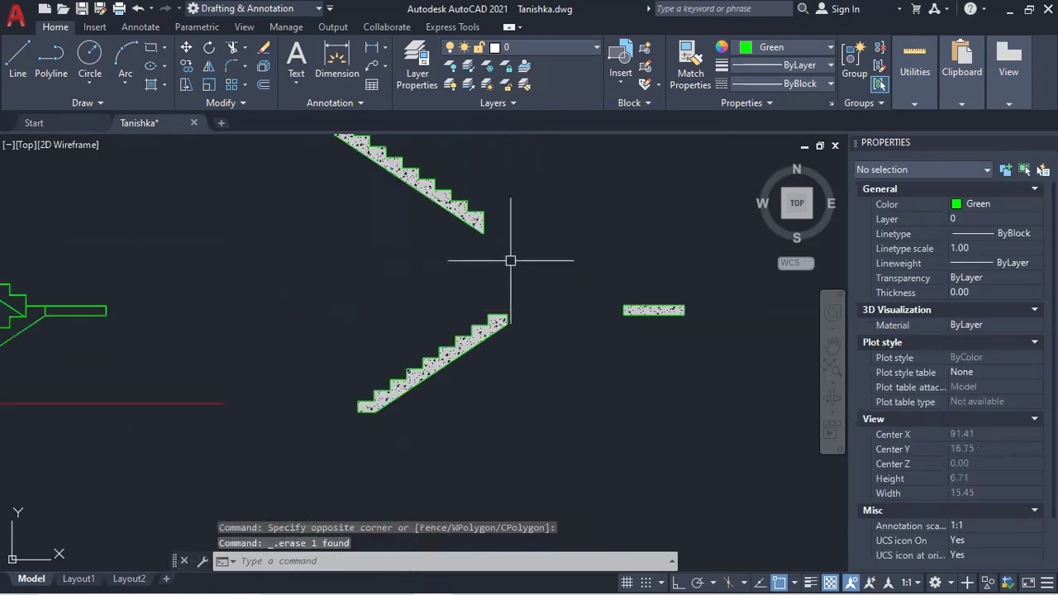
scroll(507, 329, "up", 2)
left_click(507, 329)
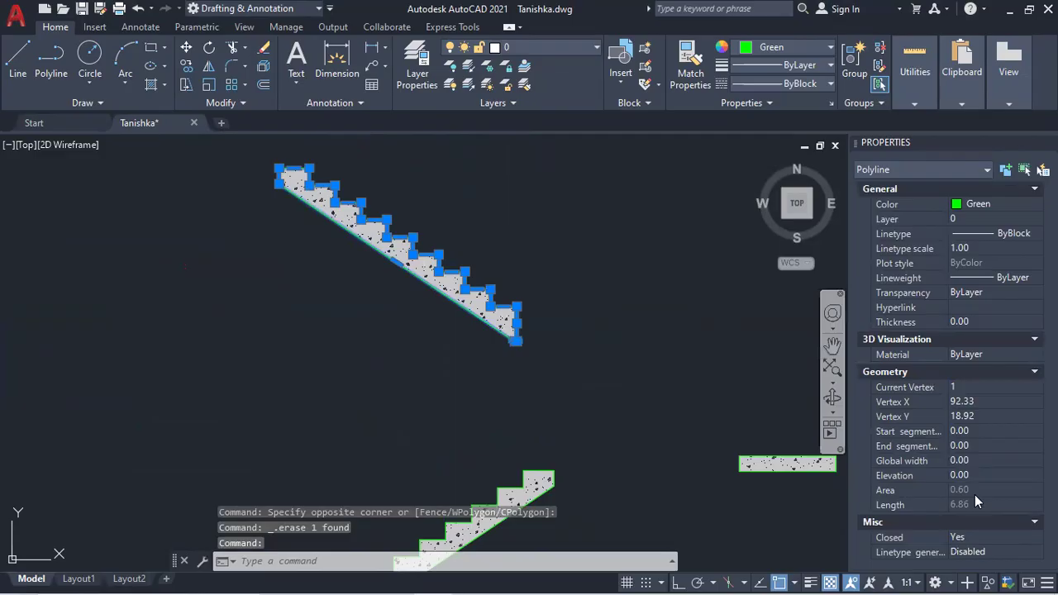
scroll(586, 421, "down", 2)
key("Escape")
scroll(521, 405, "up", 3)
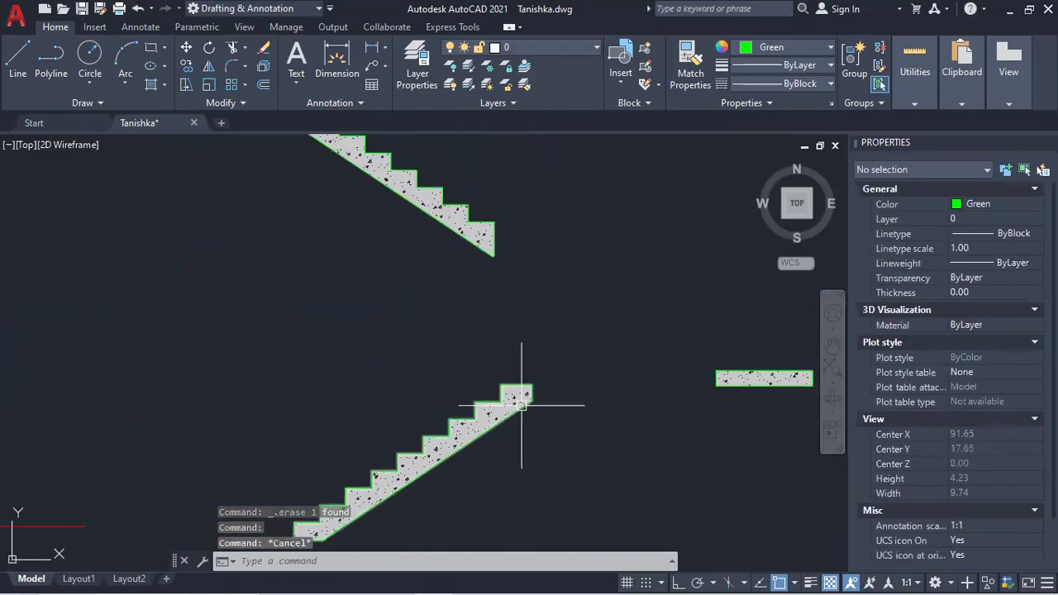
left_click(522, 405)
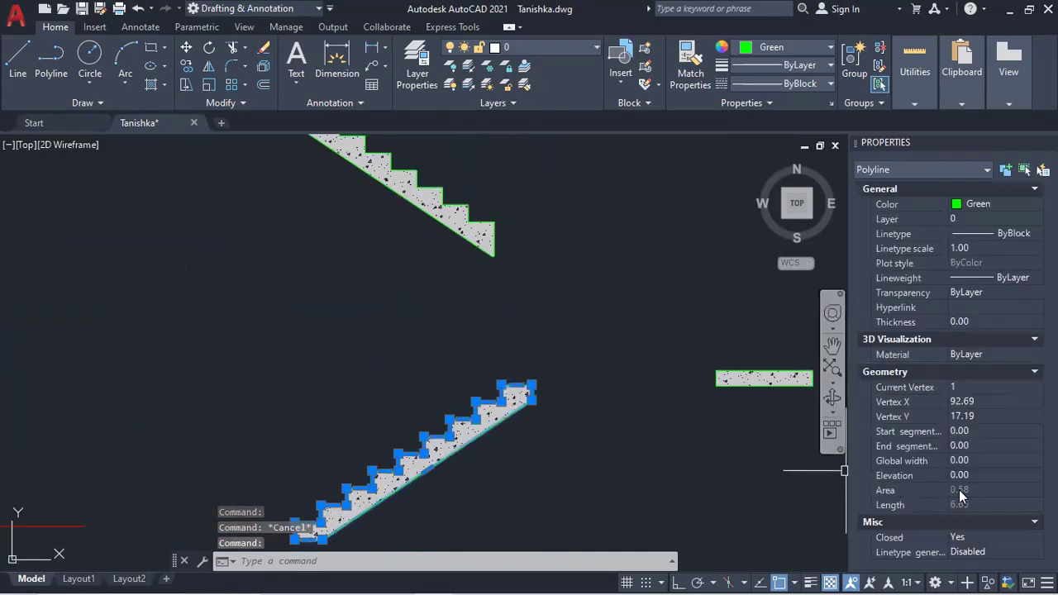
key("Escape")
left_click(482, 239)
key("Escape")
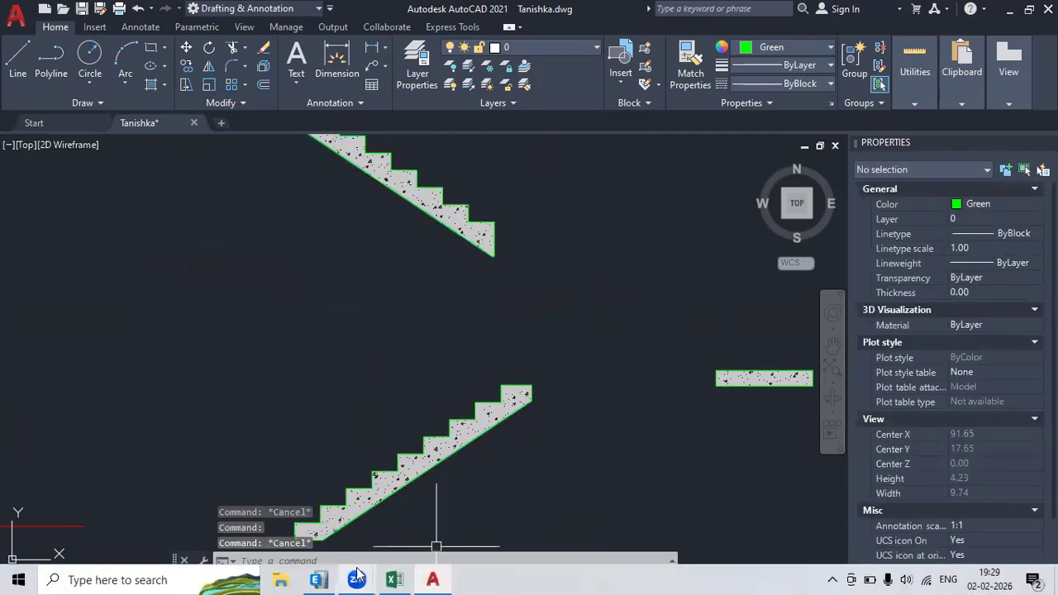
Switch to Excel and set the area of Flight 1 in F4 to 0.58
left_click(395, 579)
left_click(305, 217)
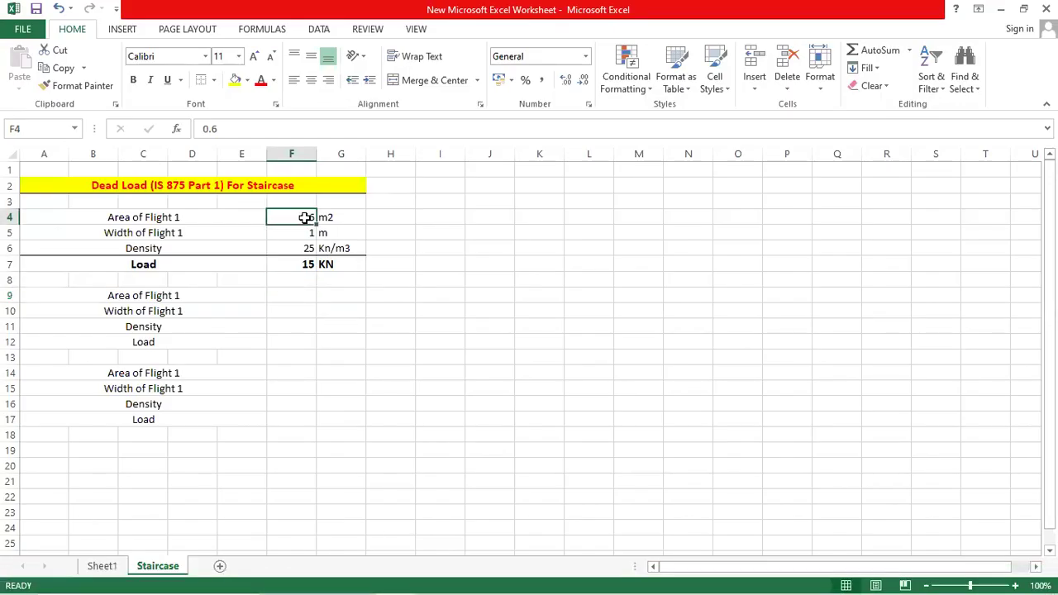
type(".5")
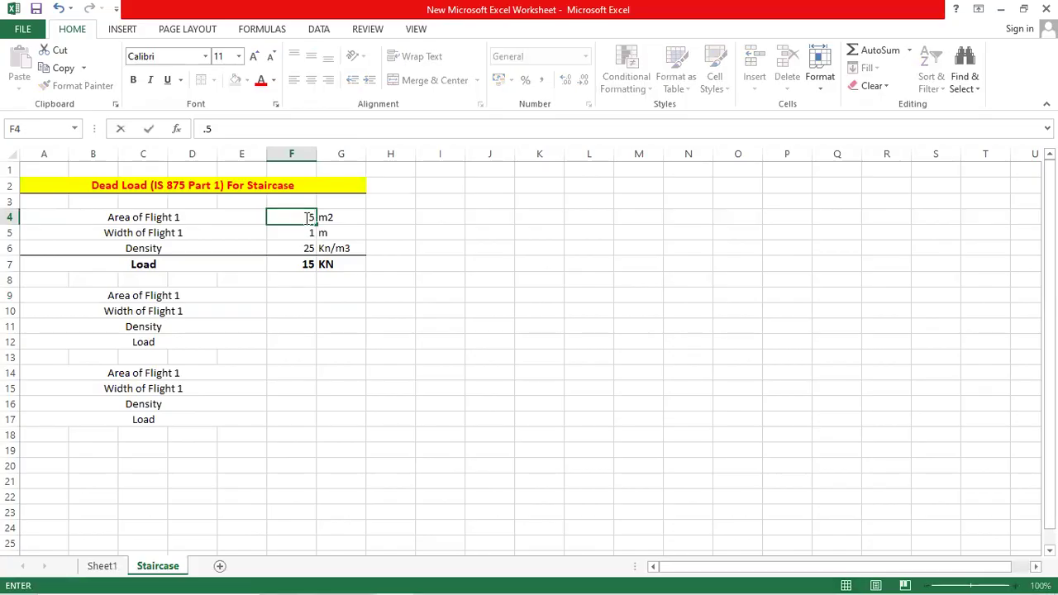
key("Return")
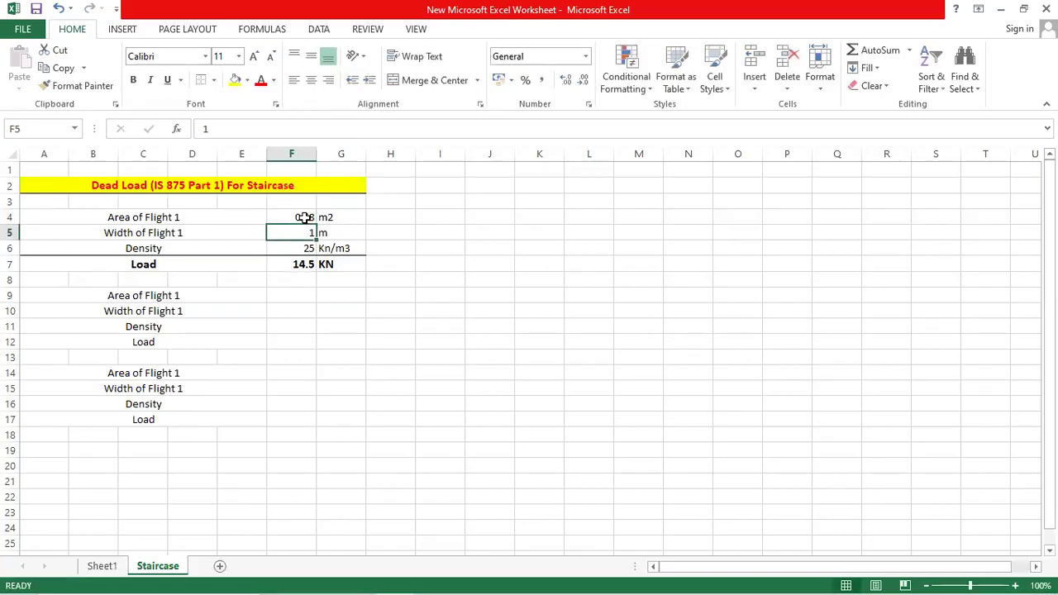
Enter 0.6 as area, 1 as width and 25 as density in F14:F16 of the third block
left_click(287, 374)
type(".6")
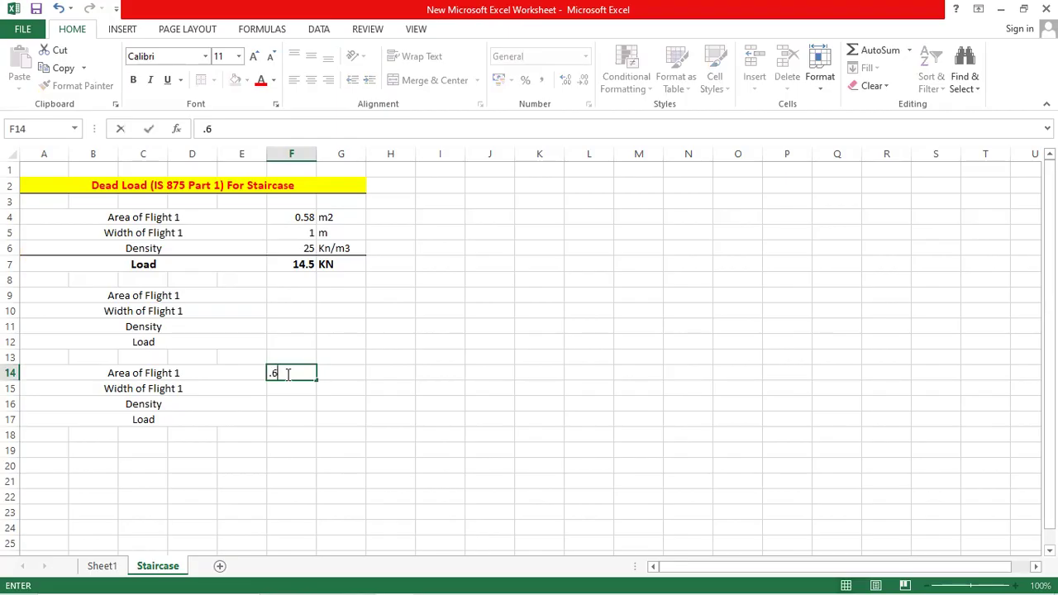
key("Return")
type("1")
key("Return")
type("25")
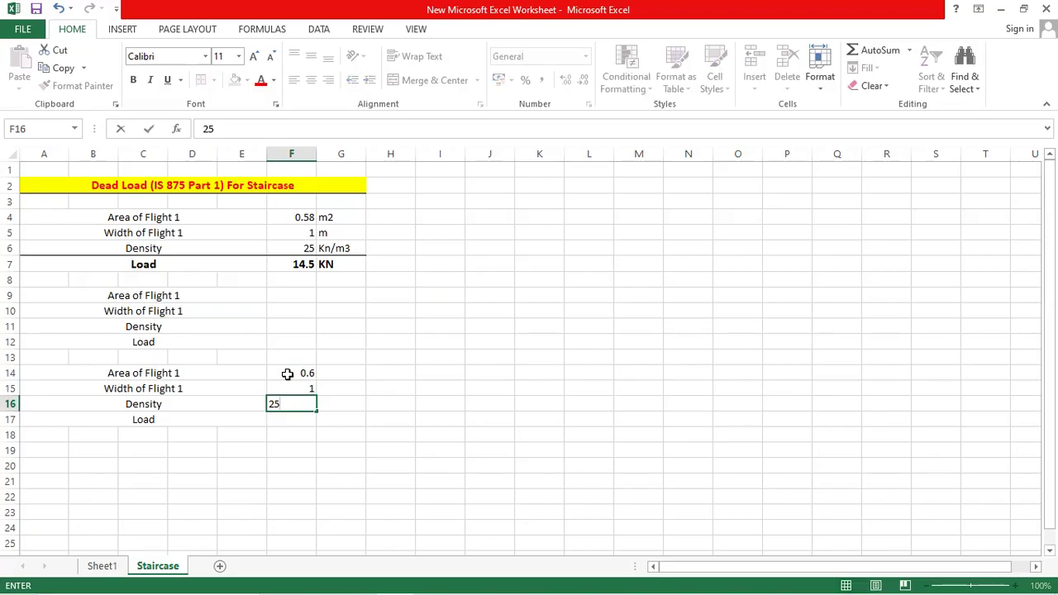
key("Return")
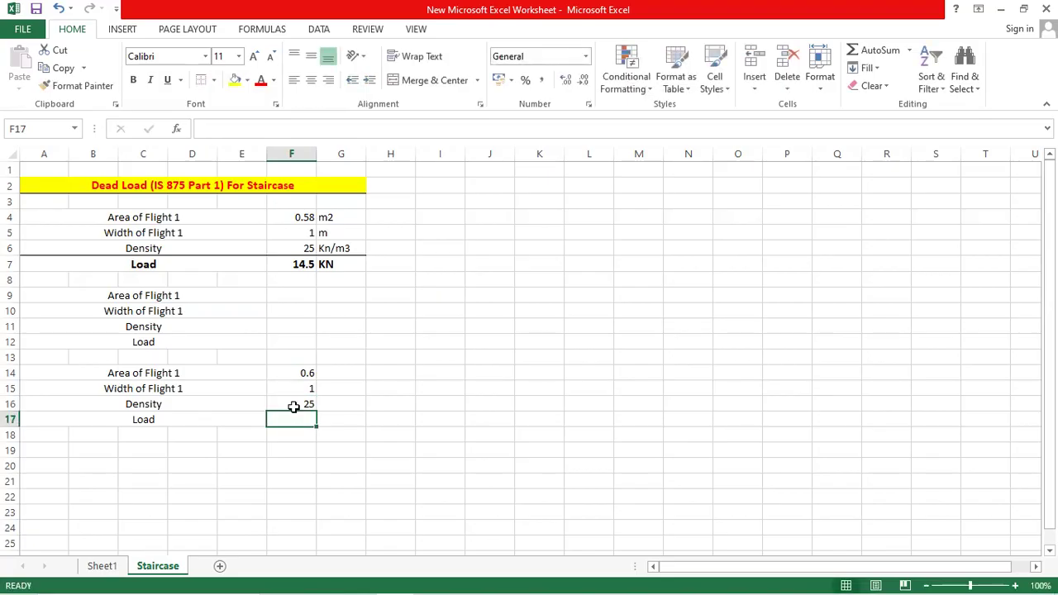
Calculate the third block's load in F17 with the formula =PRODUCT(F14:F16)
type("=pro")
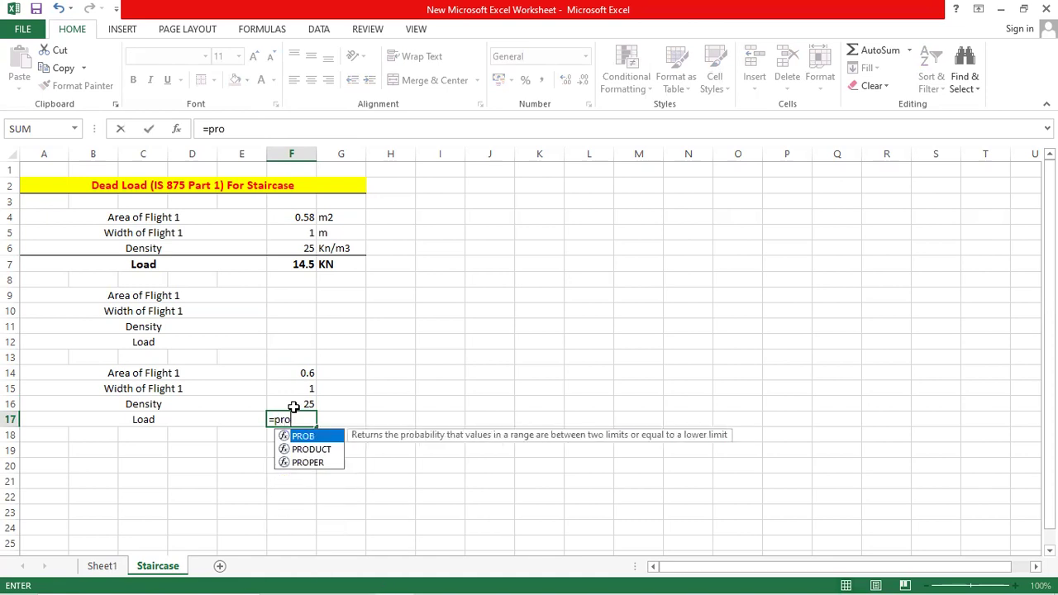
left_click(330, 450)
double_click(317, 450)
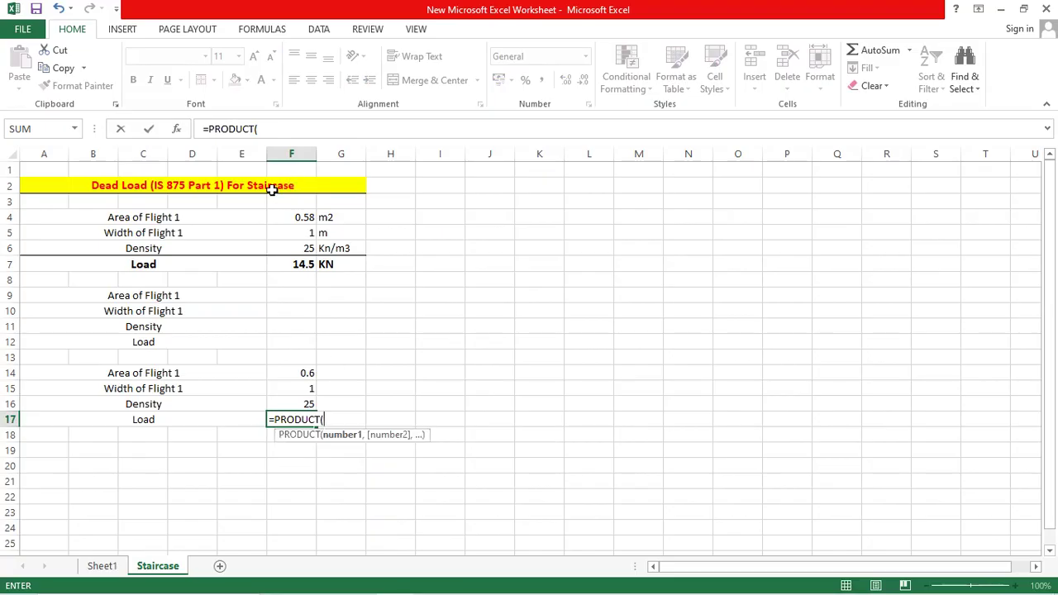
left_click_drag(297, 370, 304, 403)
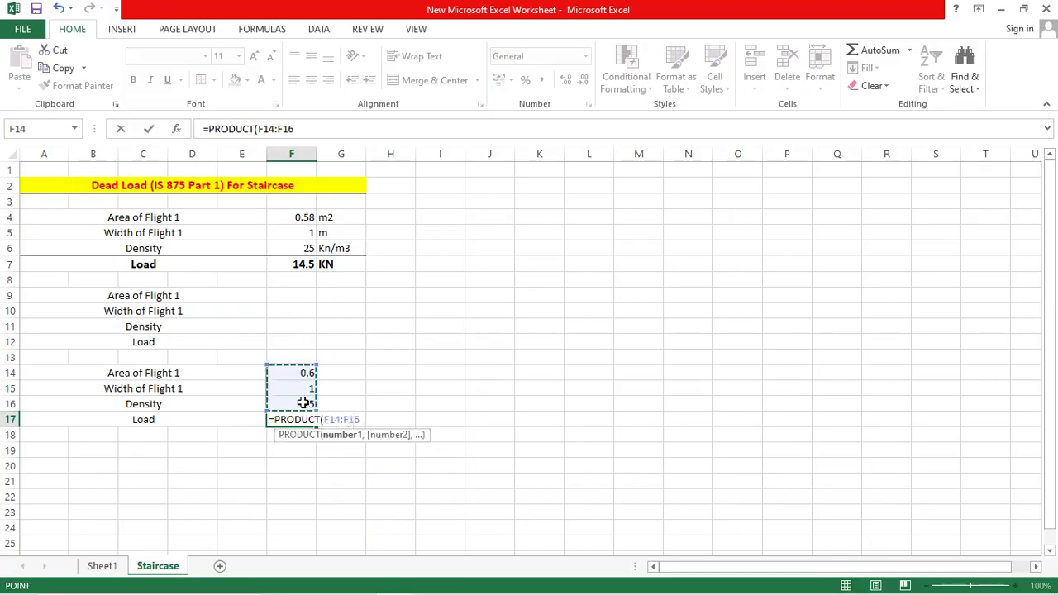
type(")")
key("Return")
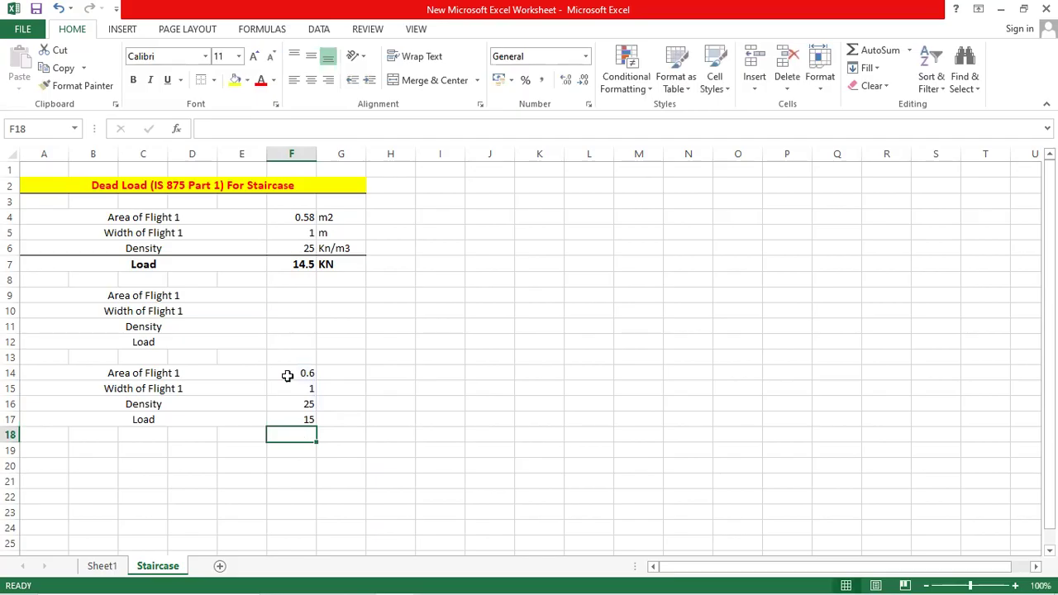
Copy the formatting of the first Load label in A7 onto the third block's Load row, A17:G17
left_click(140, 263)
left_click(77, 85)
left_click_drag(152, 421, 343, 420)
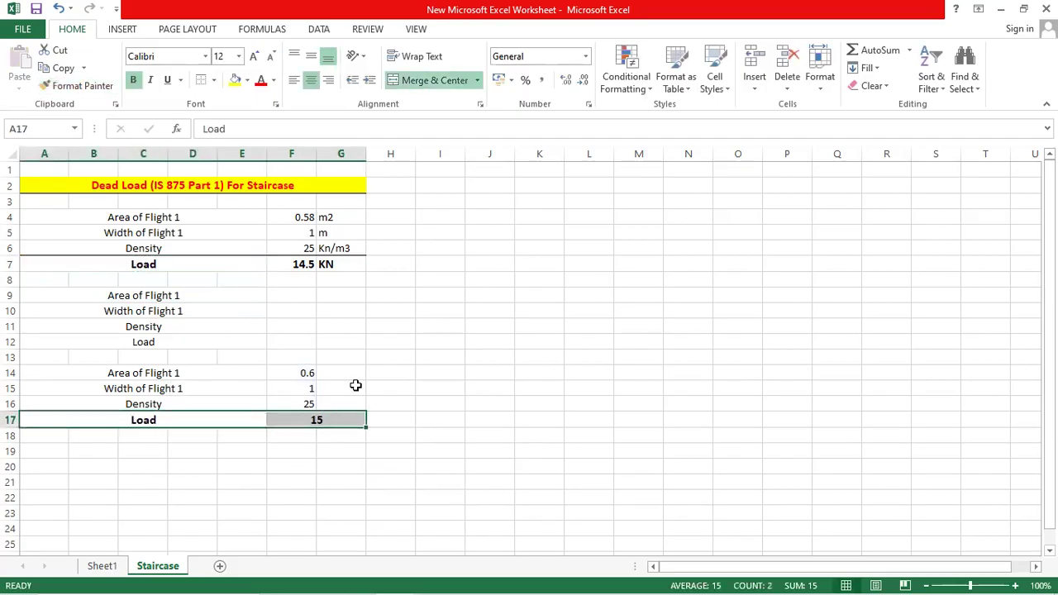
Copy the units m2, m and Kn/m3 from G4:G6 into G14:G16 of the third block
left_click(351, 373)
left_click_drag(342, 223, 342, 248)
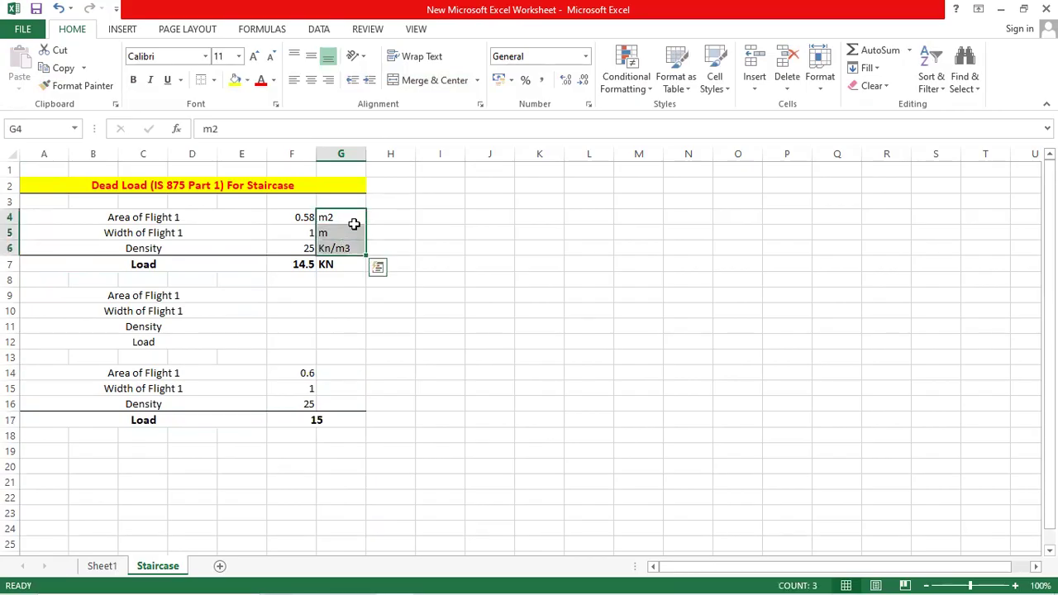
right_click(355, 223)
left_click(392, 250)
left_click(342, 369)
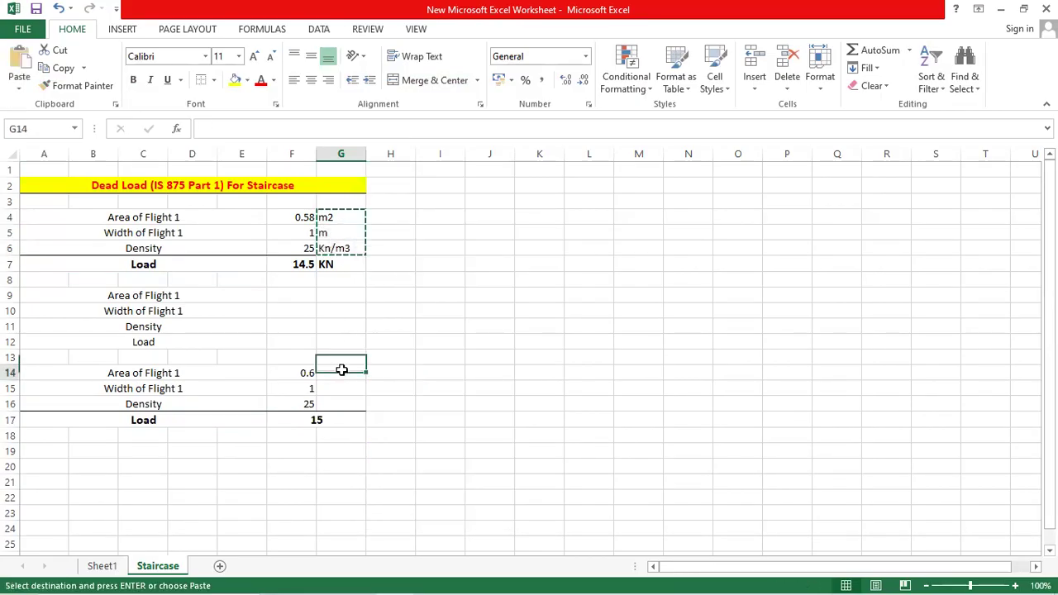
right_click(342, 368)
left_click(383, 149)
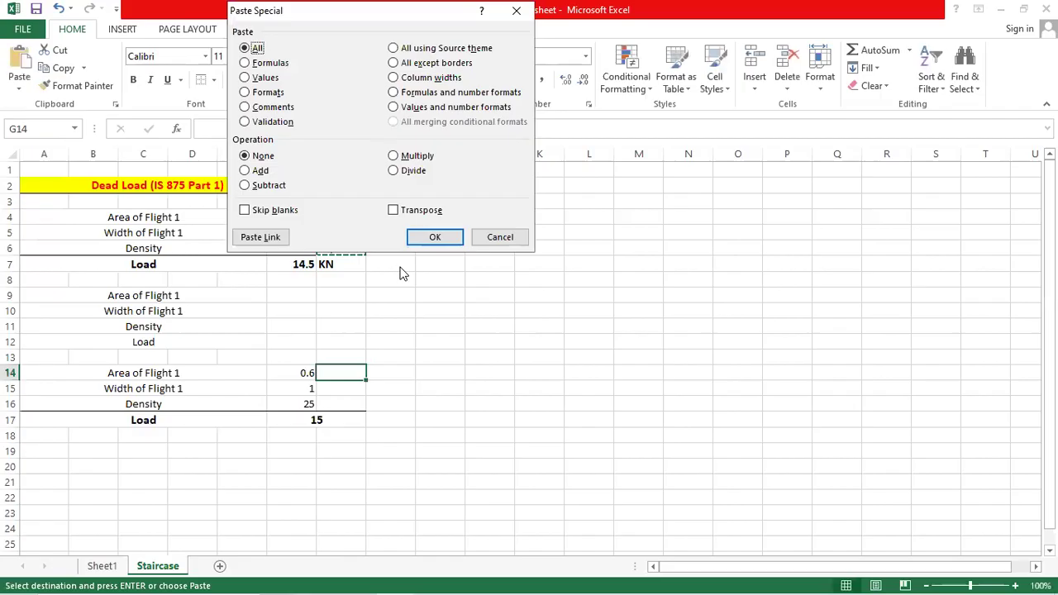
left_click(484, 237)
right_click(350, 368)
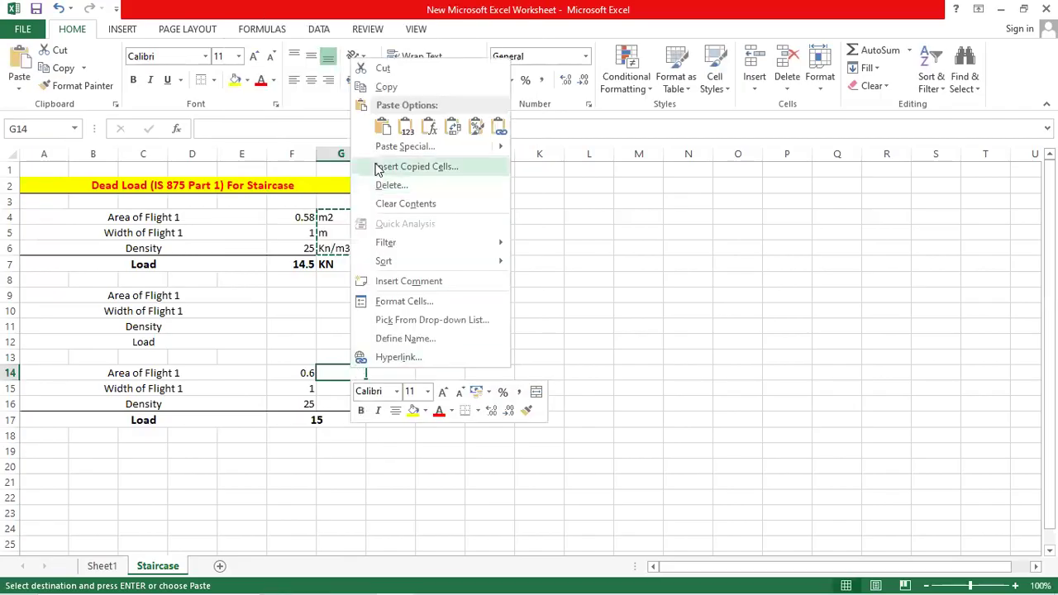
left_click(381, 125)
left_click(429, 359)
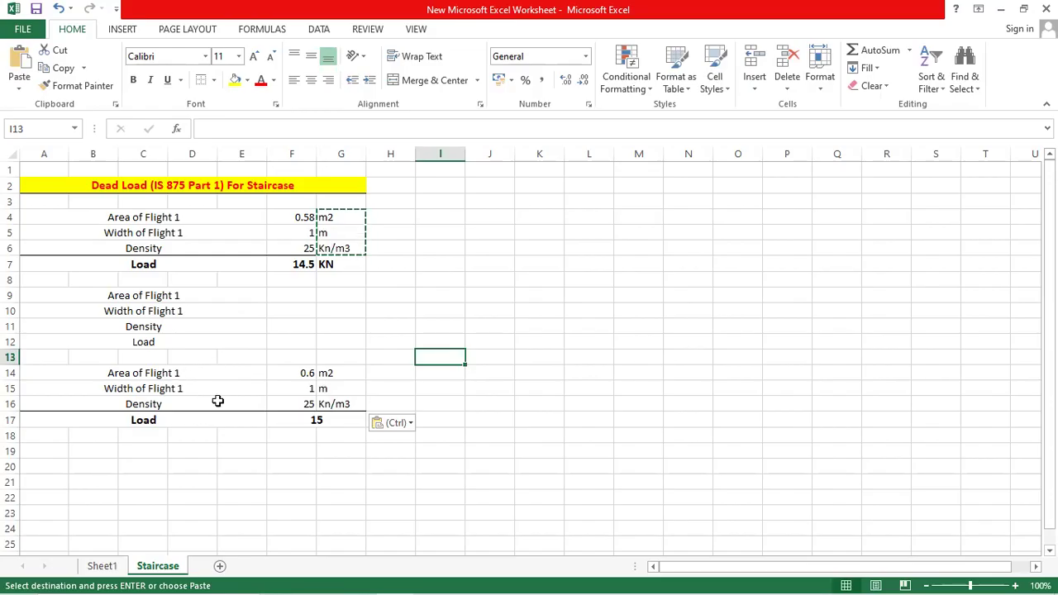
Rename the second block's labels in A9 and A10 to Area of Landing and Width of Landing
left_click(182, 296)
left_click(286, 135)
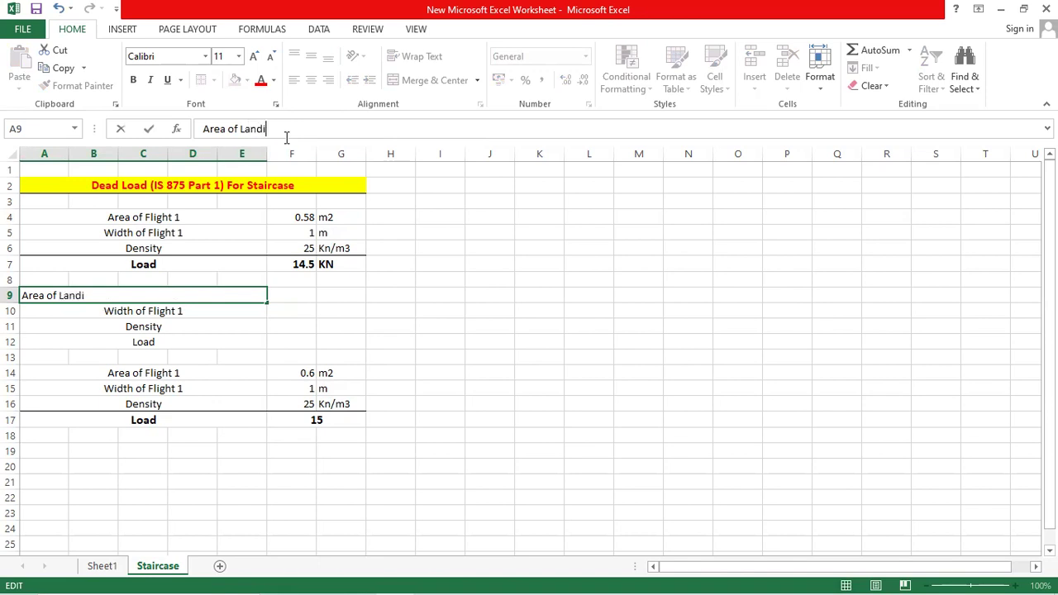
type("Landing")
key("Return")
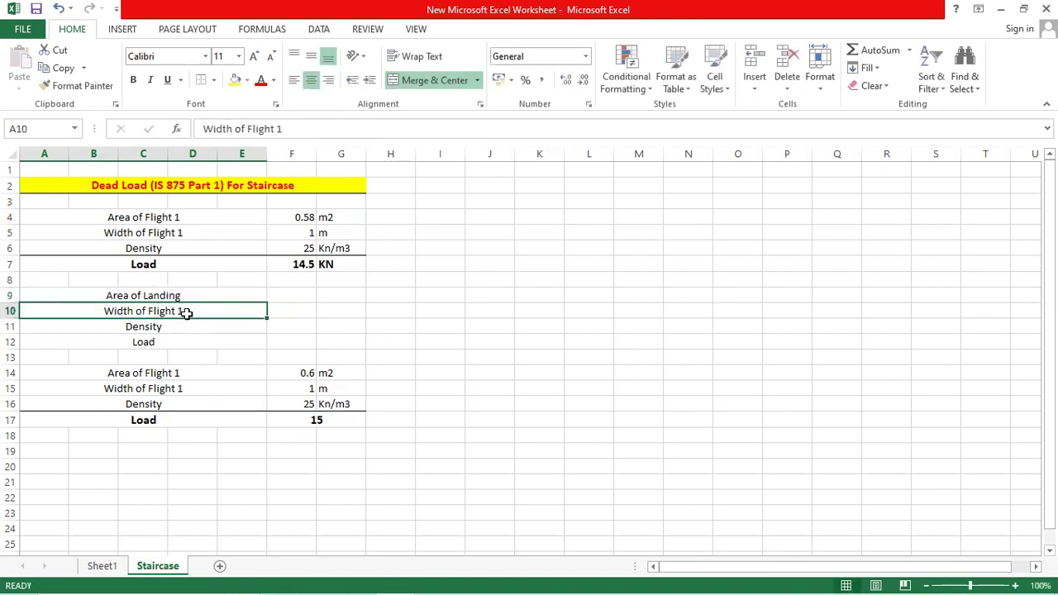
left_click(298, 130)
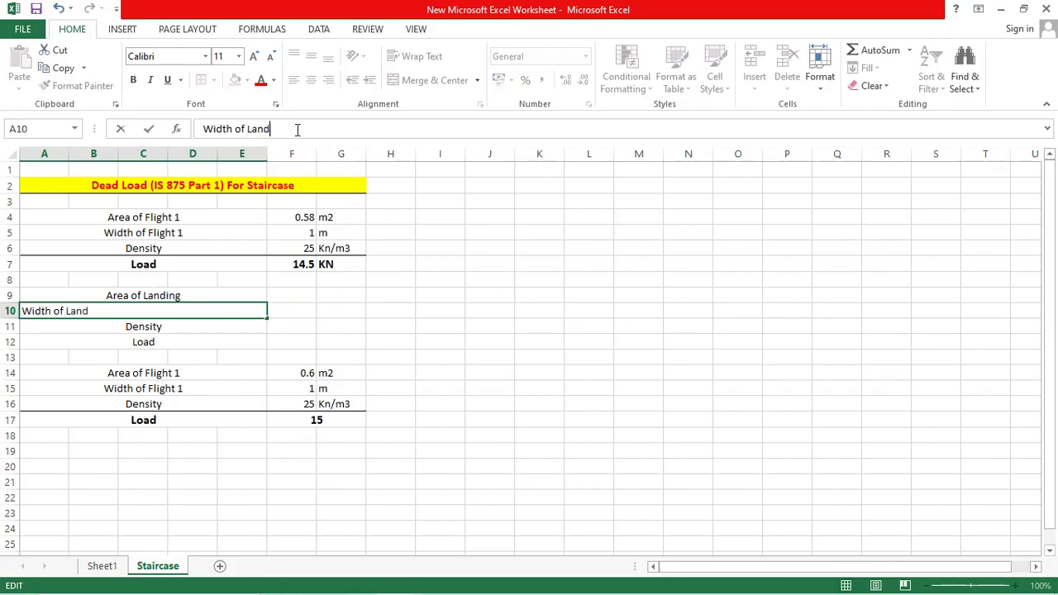
key("Return")
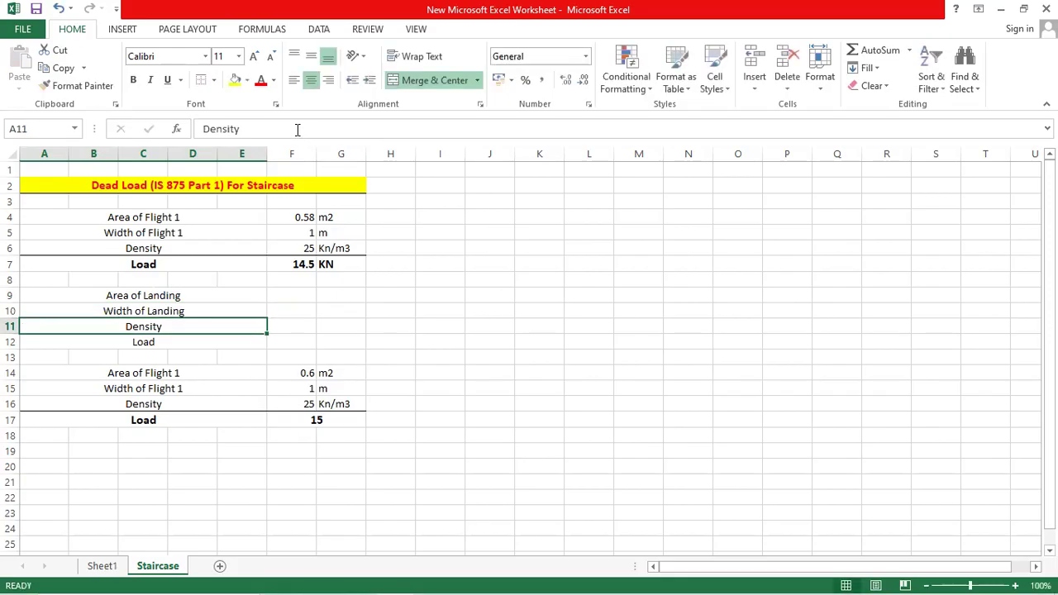
Switch to AutoCAD and select the hatched landing rectangle's outline to read its area in the properties
left_click(291, 298)
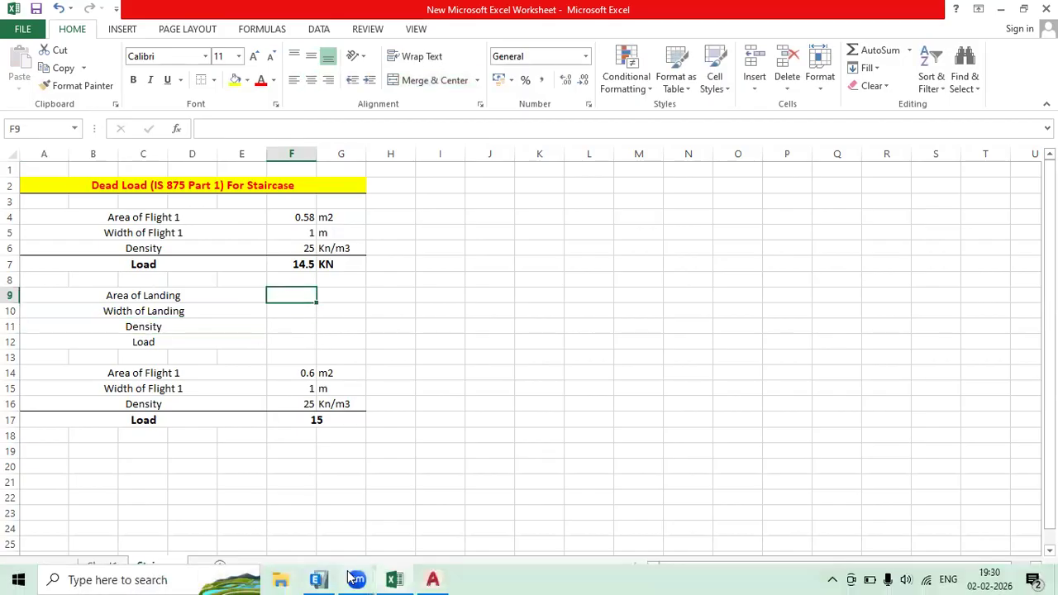
left_click(432, 580)
scroll(571, 250, "down", 2)
left_click_drag(666, 326, 505, 340)
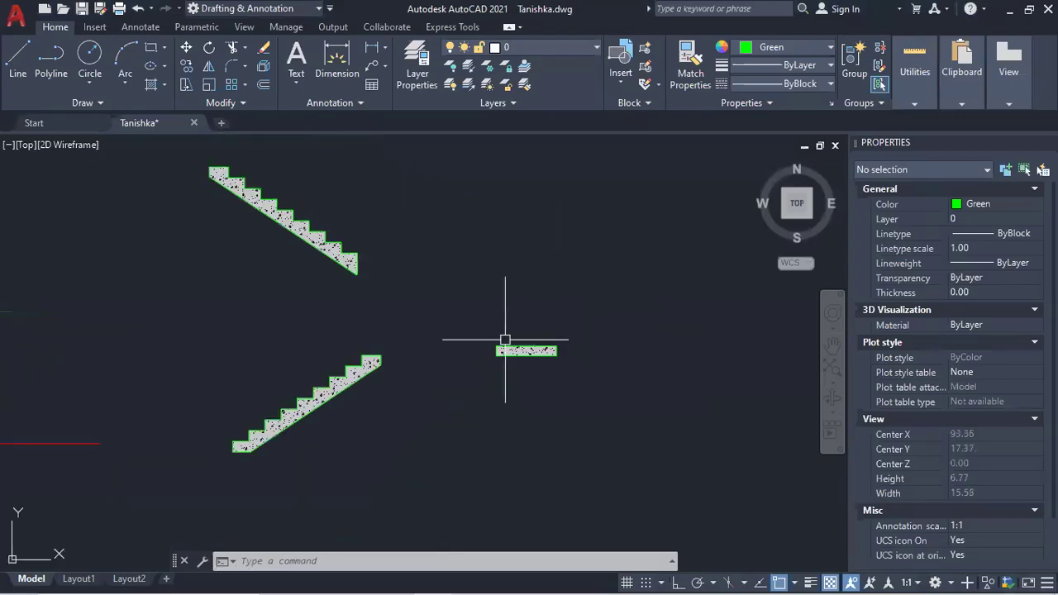
scroll(527, 350, "up", 4)
key("Escape")
left_click(578, 338)
left_click_drag(623, 310, 490, 309)
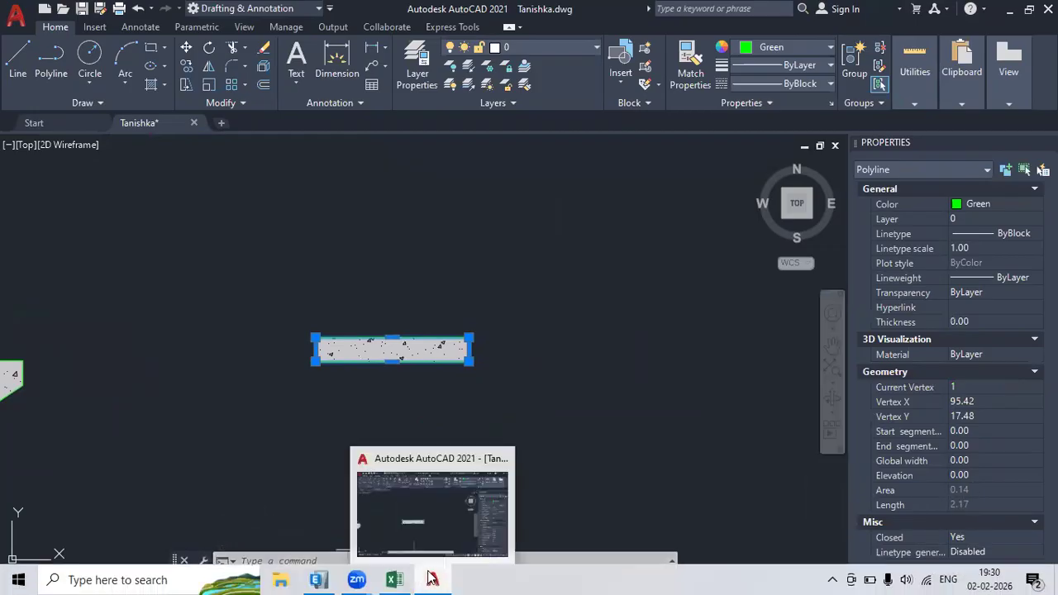
Return to Excel and enter .14 as the Area of Landing in F9
left_click(433, 578)
type(".14")
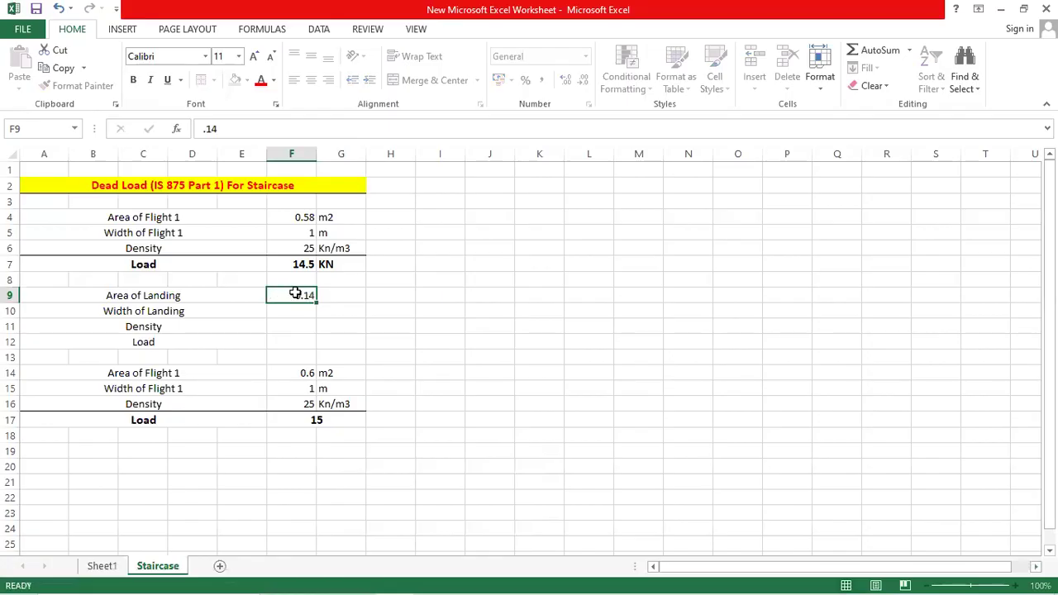
key("Return")
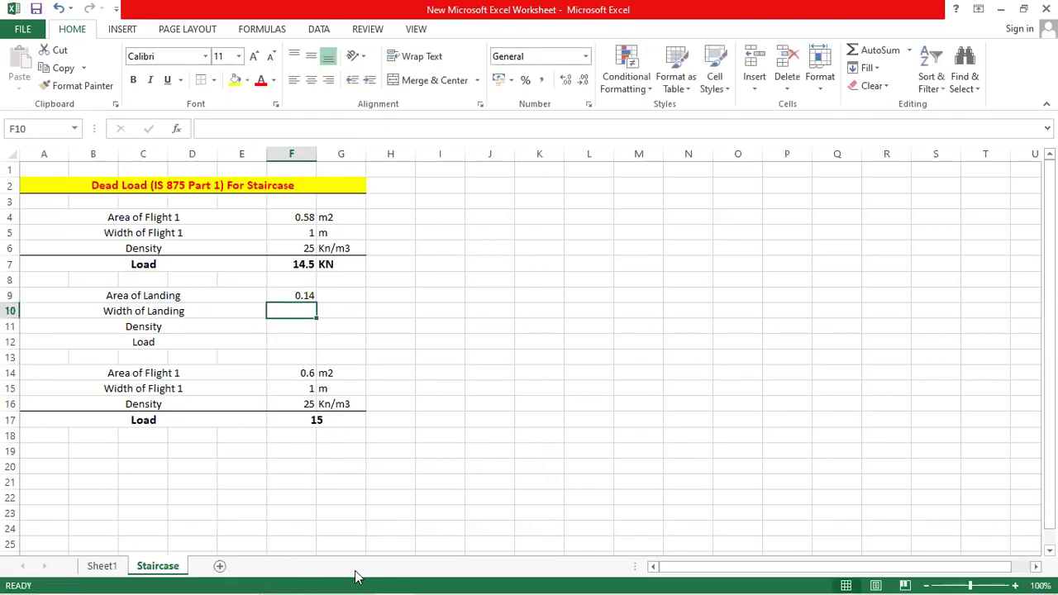
Look up the landing width in the AutoCAD floor plan, and enter width 2.55 and density 25 in Excel cells F10:F11
left_click(432, 578)
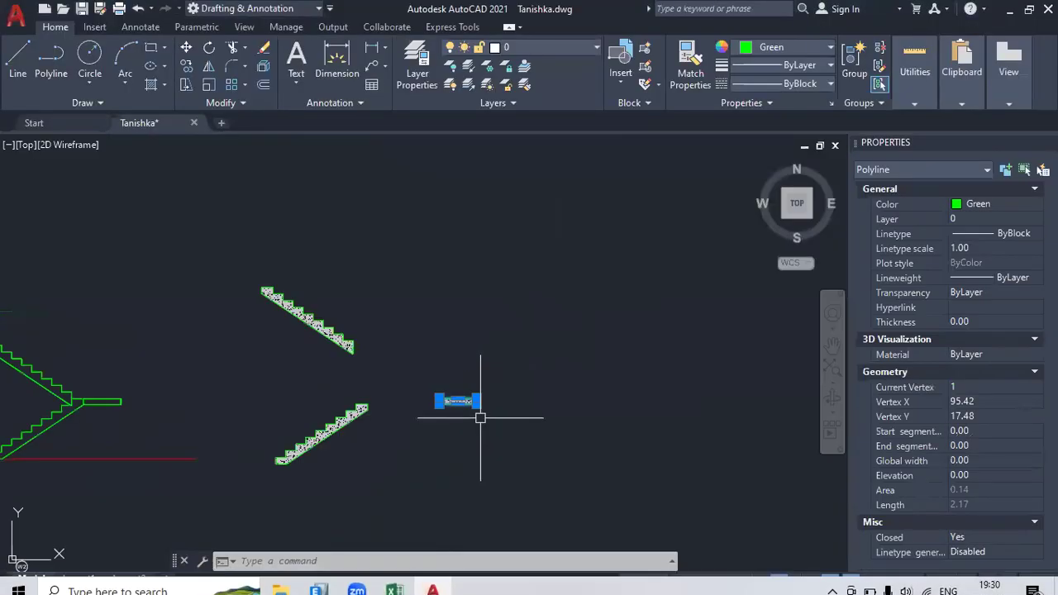
scroll(512, 248, "down", 5)
scroll(443, 383, "up", 5)
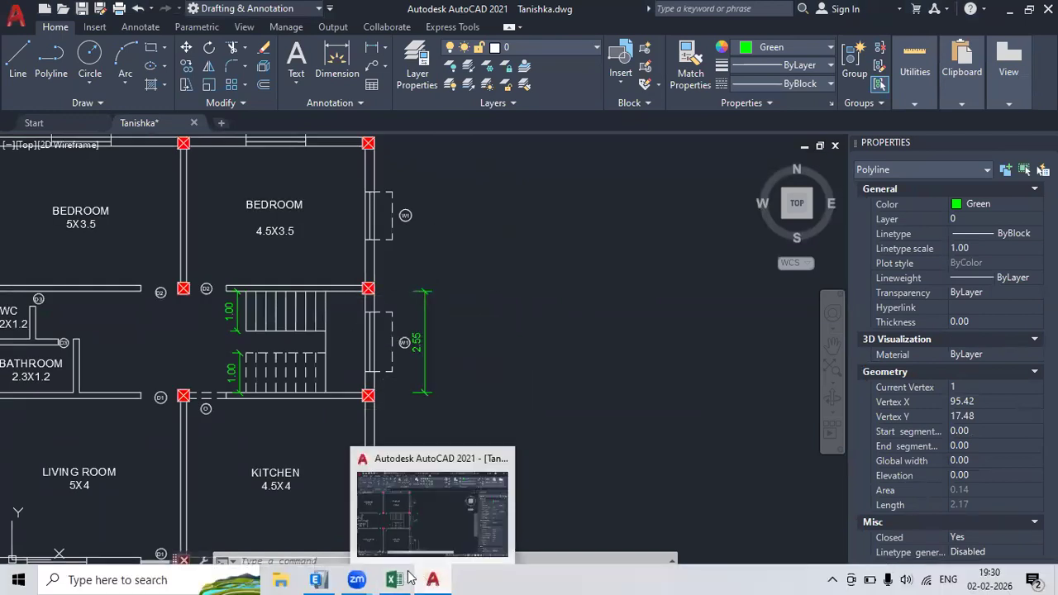
left_click(405, 579)
type("2.55")
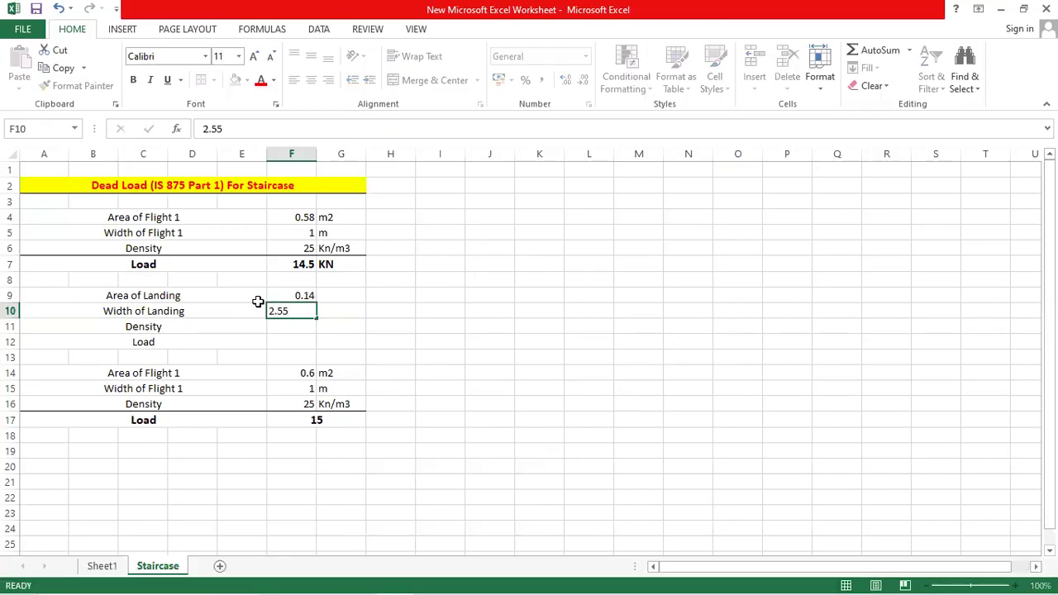
key("Return")
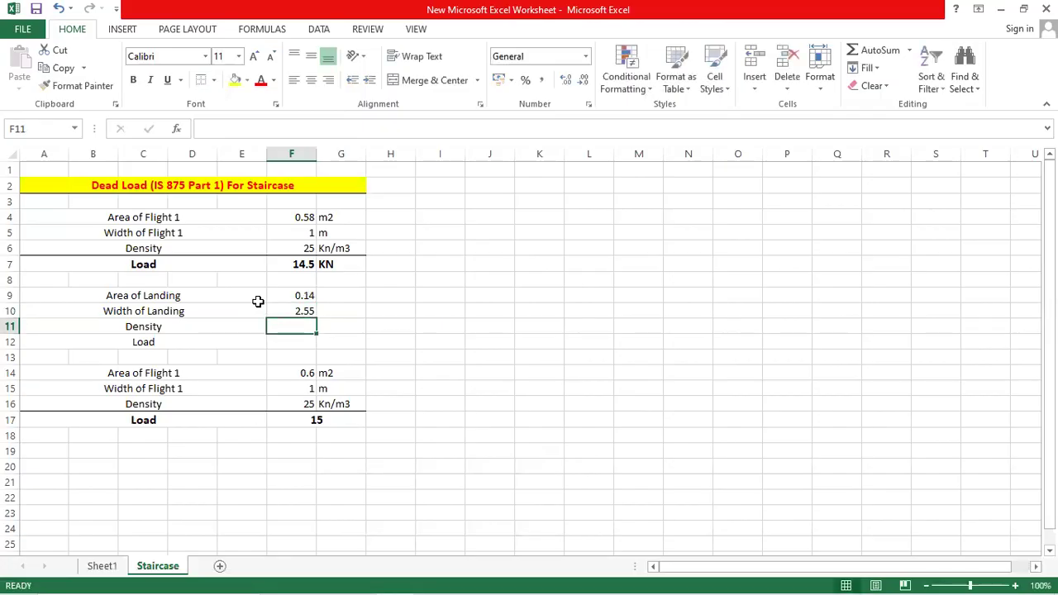
type("25")
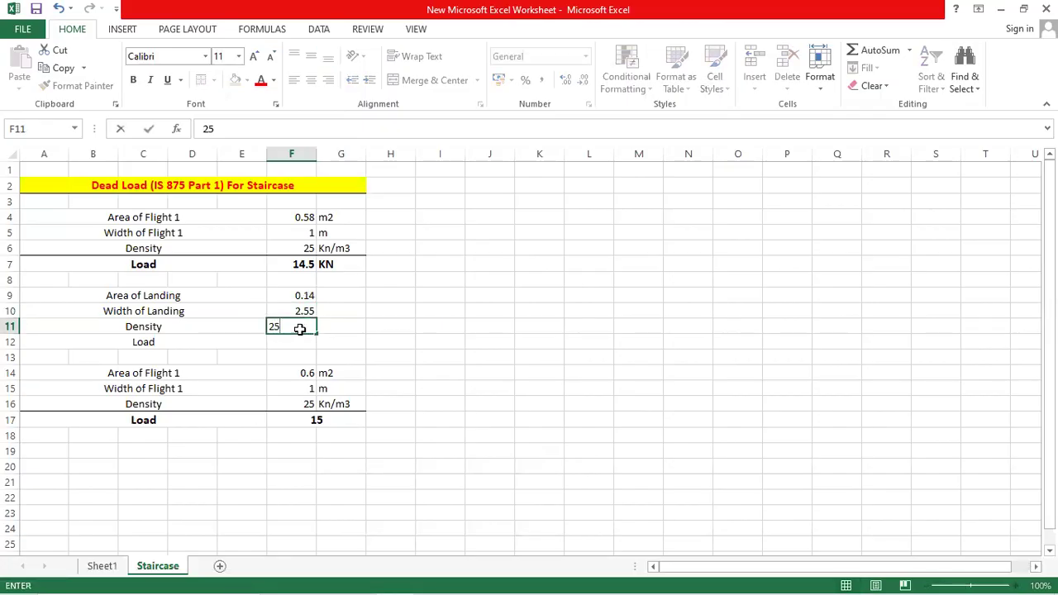
key("Return")
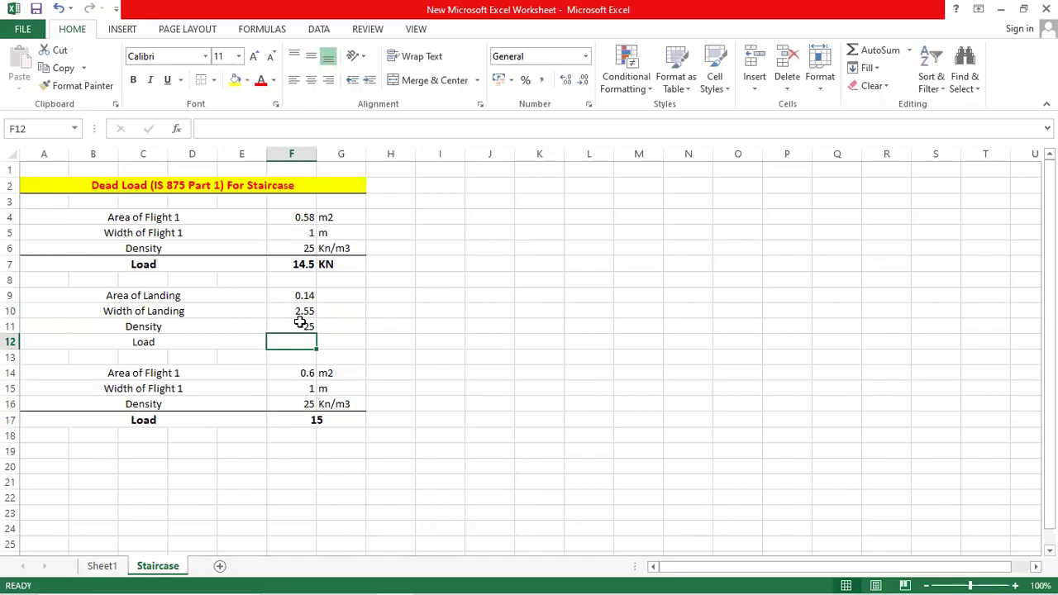
Calculate the landing load in F12 with the formula =PRODUCT(F9:F11)
type("=")
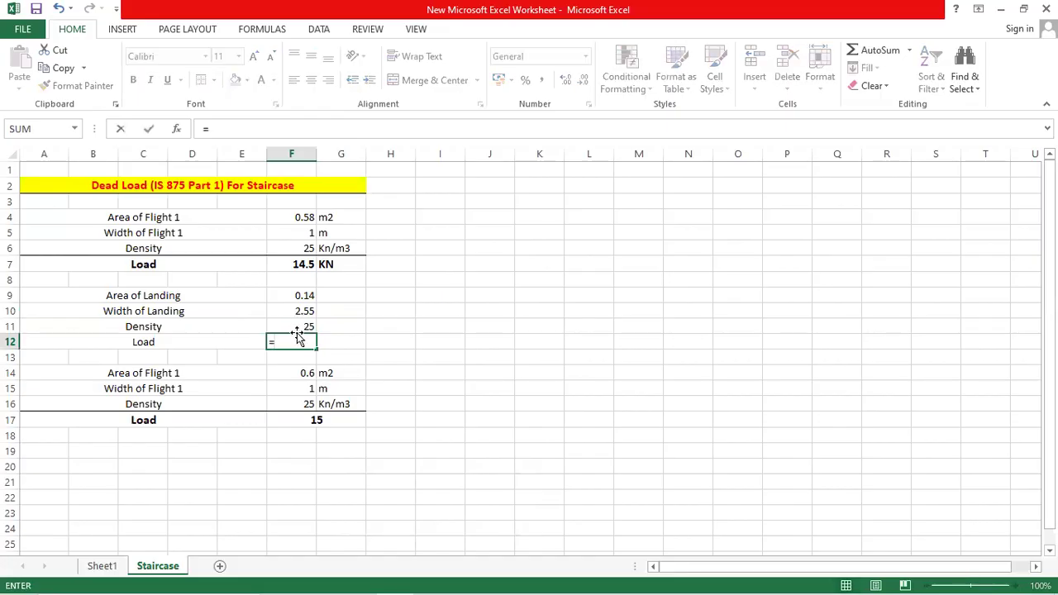
type("prodyct")
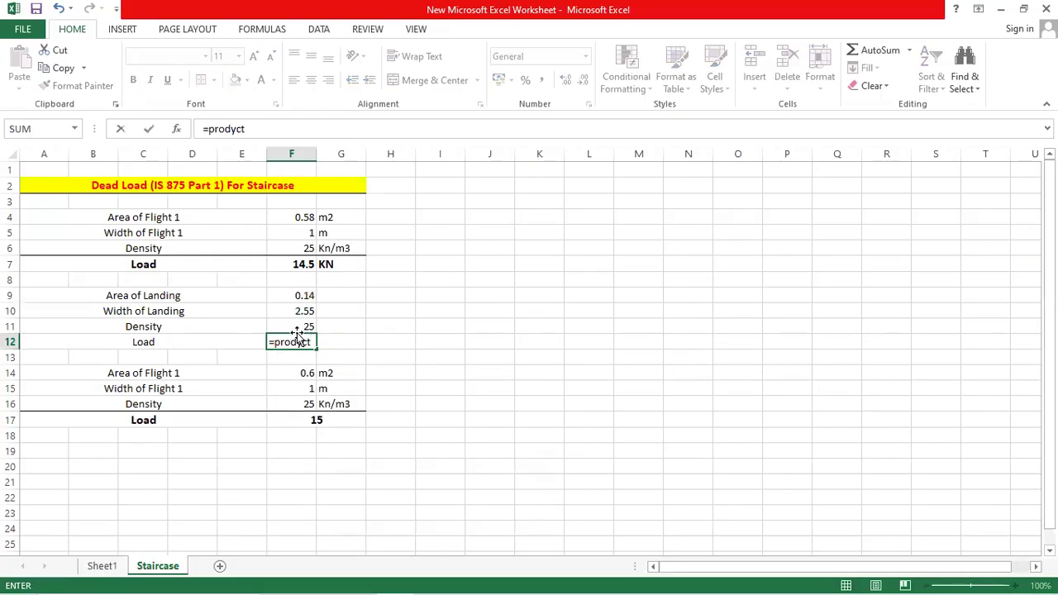
left_click(313, 342)
key("BackSpace")
key("BackSpace")
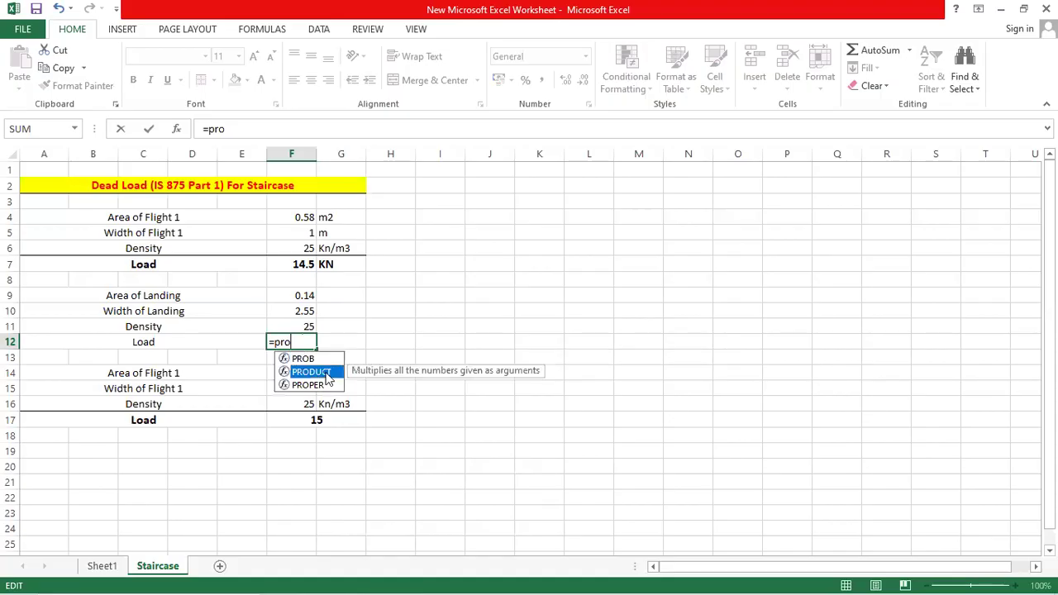
double_click(329, 371)
left_click_drag(302, 295, 304, 327)
key("Return")
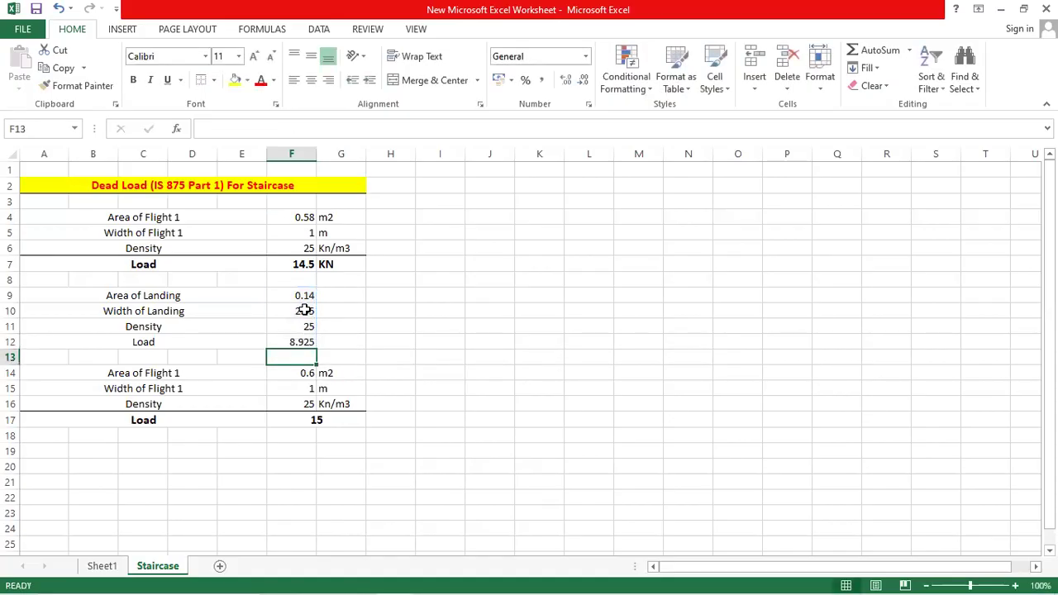
Copy the units m2, m and Kn/m3 from G4:G6 into G9:G11 of the landing block
left_click_drag(337, 218, 337, 243)
key("ctrl+c")
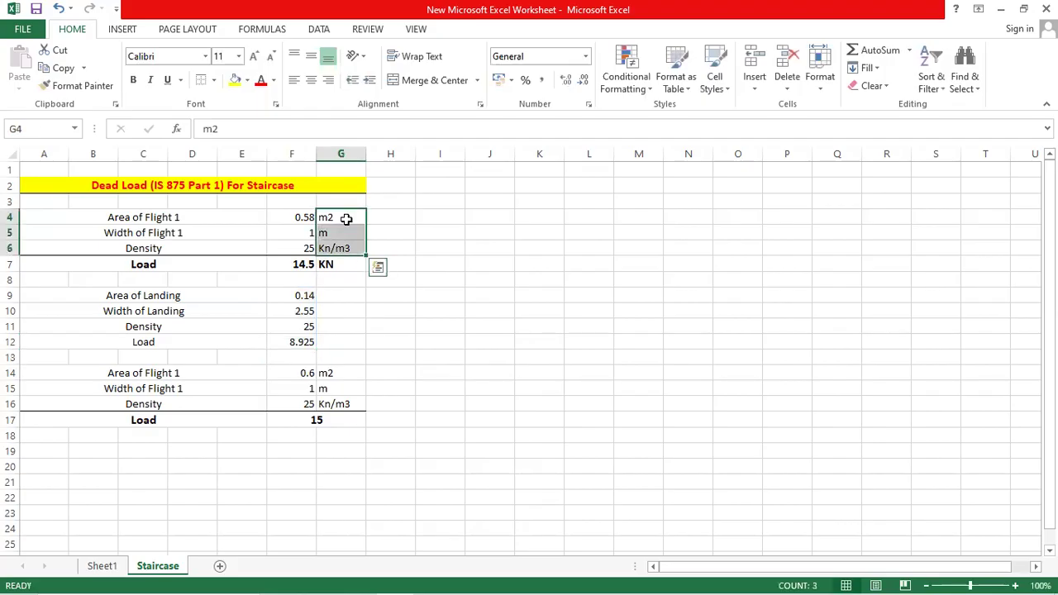
right_click(347, 220)
left_click(390, 249)
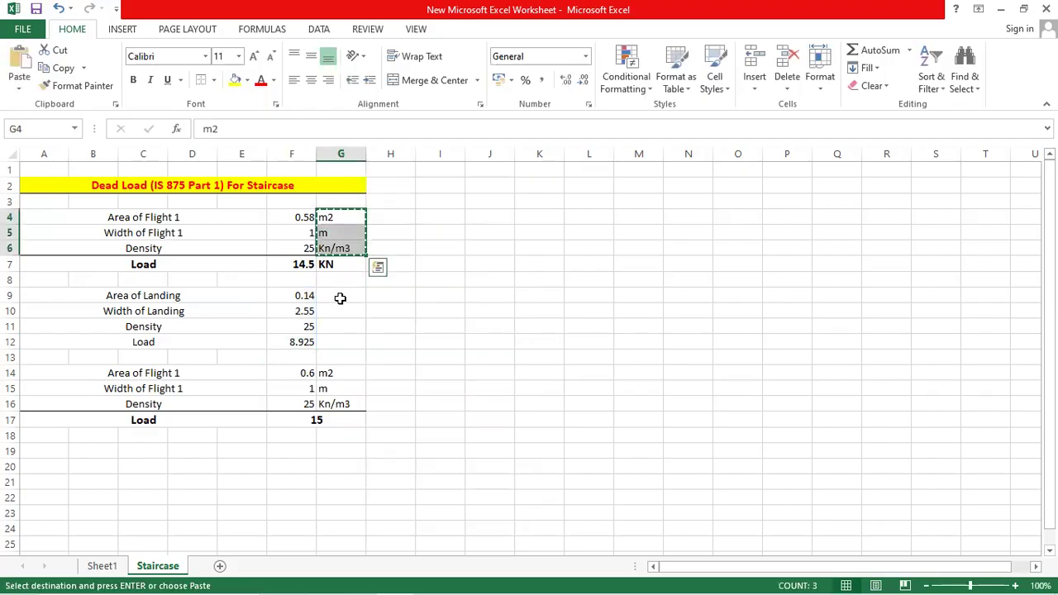
right_click(339, 295)
left_click(372, 350)
left_click(486, 342)
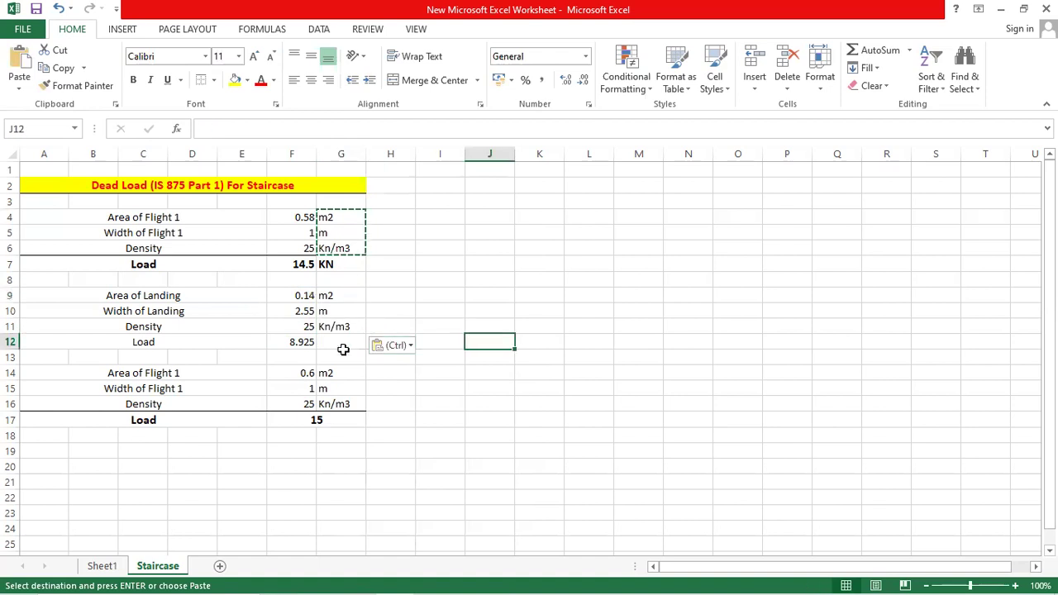
Copy the formatting of the first Load row onto the landing block's Load row, A12:G12
left_click_drag(124, 263, 341, 265)
left_click(76, 85)
left_click(199, 342)
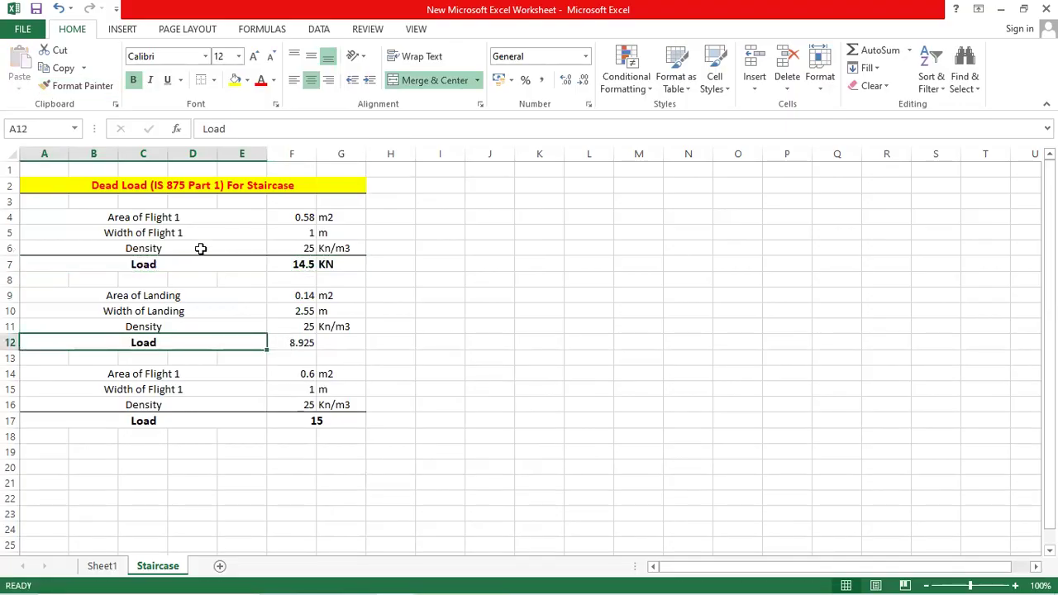
left_click(76, 85)
left_click_drag(308, 342, 329, 342)
left_click(348, 326)
Unmerge the landing block's load cells F12:G12 to free a separate unit cell
left_click(344, 263)
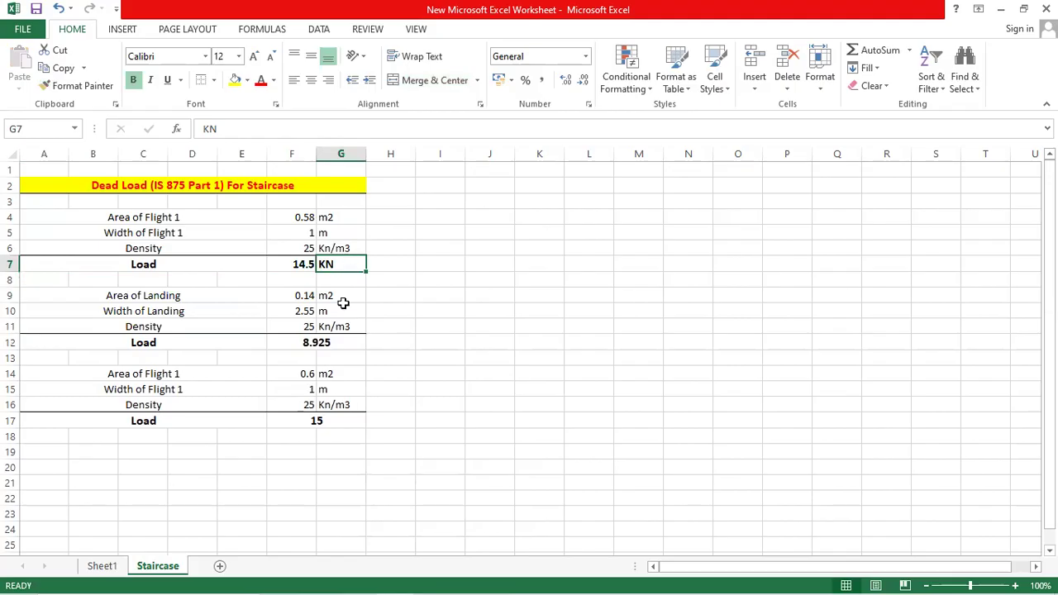
left_click(343, 342)
left_click(434, 80)
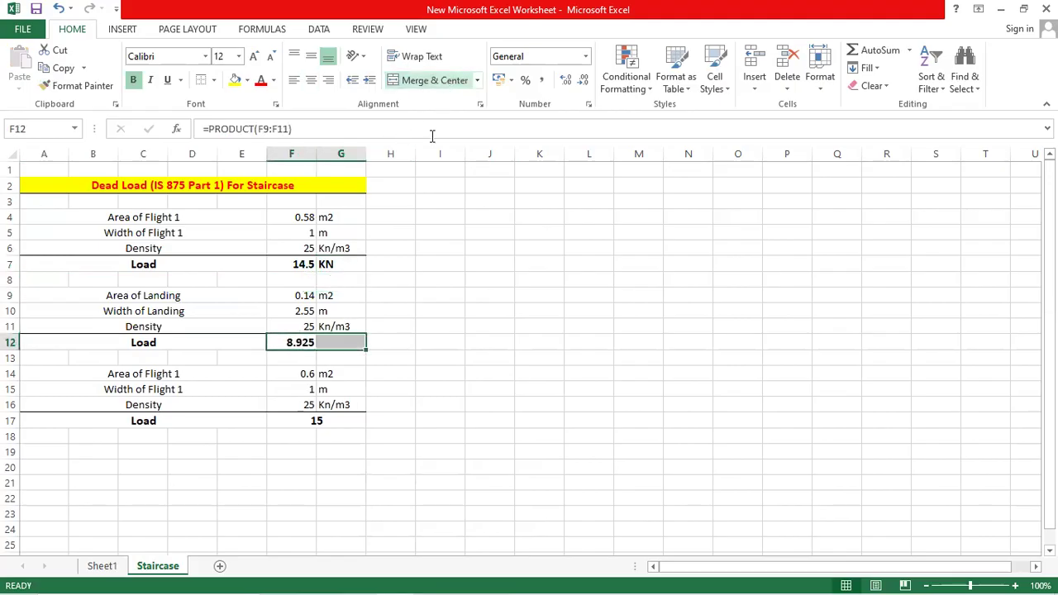
left_click(440, 310)
Copy the KN unit from G7 into G12 beside the landing load
left_click(352, 263)
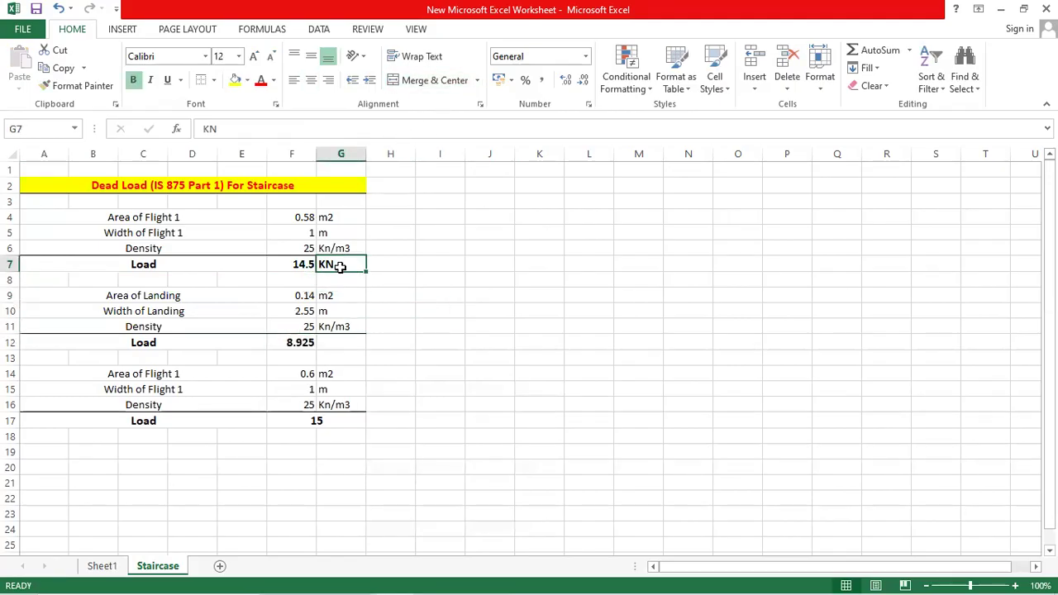
right_click(346, 266)
left_click(378, 297)
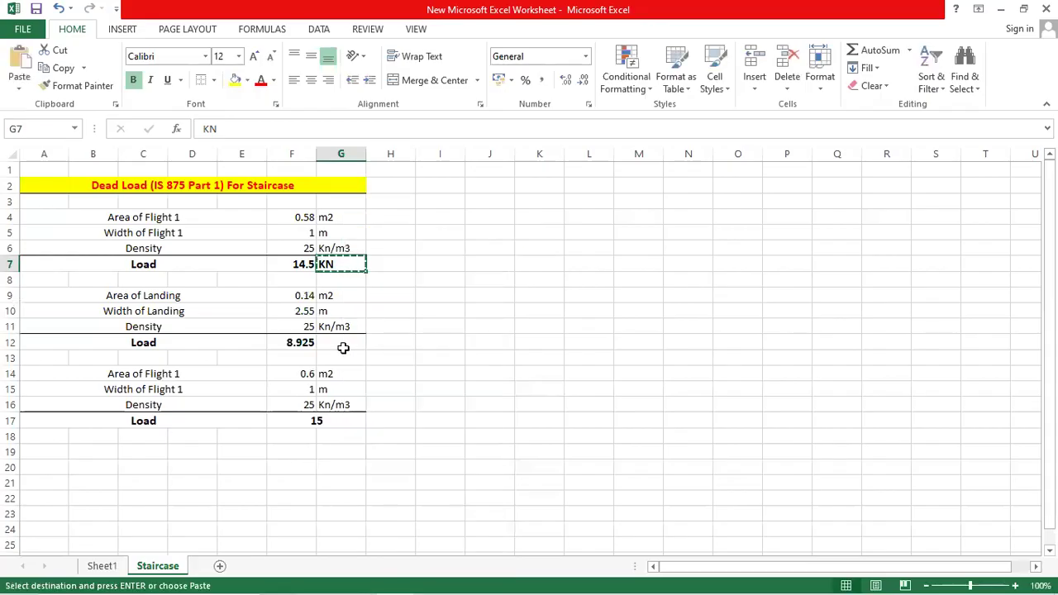
right_click(346, 344)
left_click(377, 99)
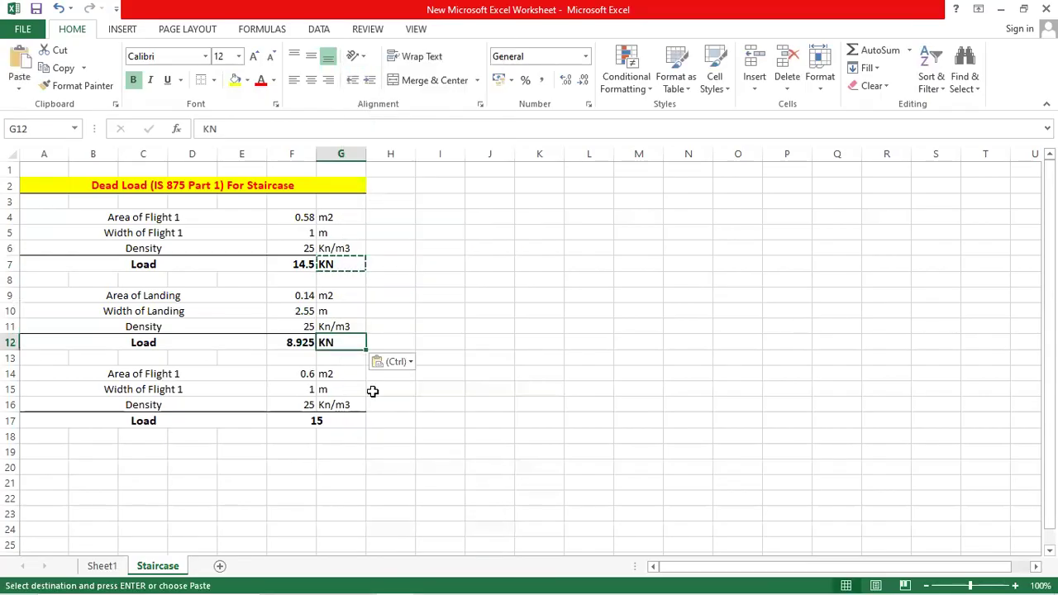
left_click(439, 390)
Unmerge the last block's load cells F17:G17 to free G17 for a unit
left_click(346, 422)
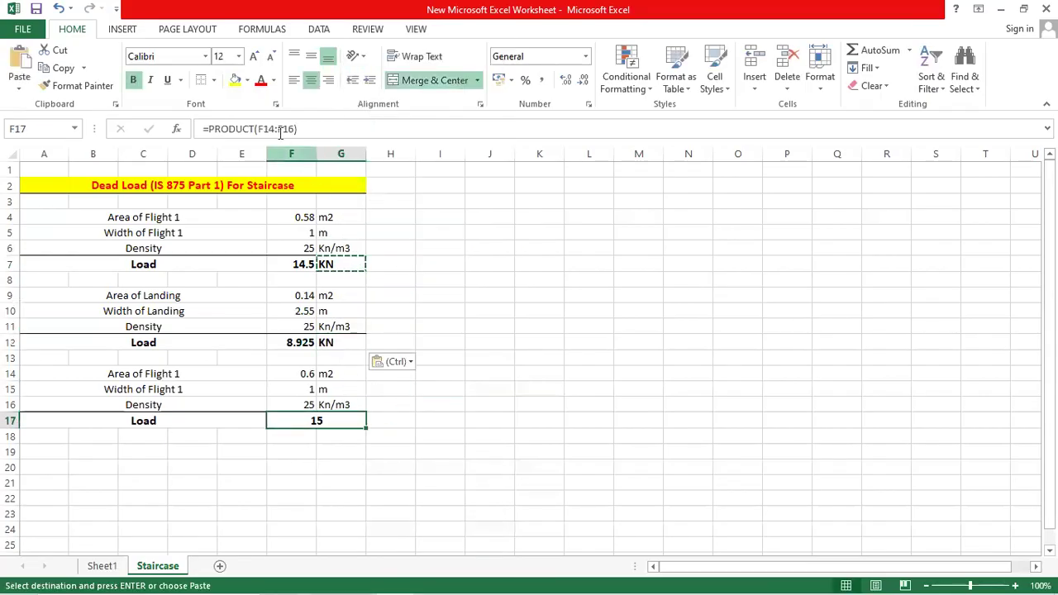
left_click(406, 84)
left_click(350, 420)
right_click(352, 421)
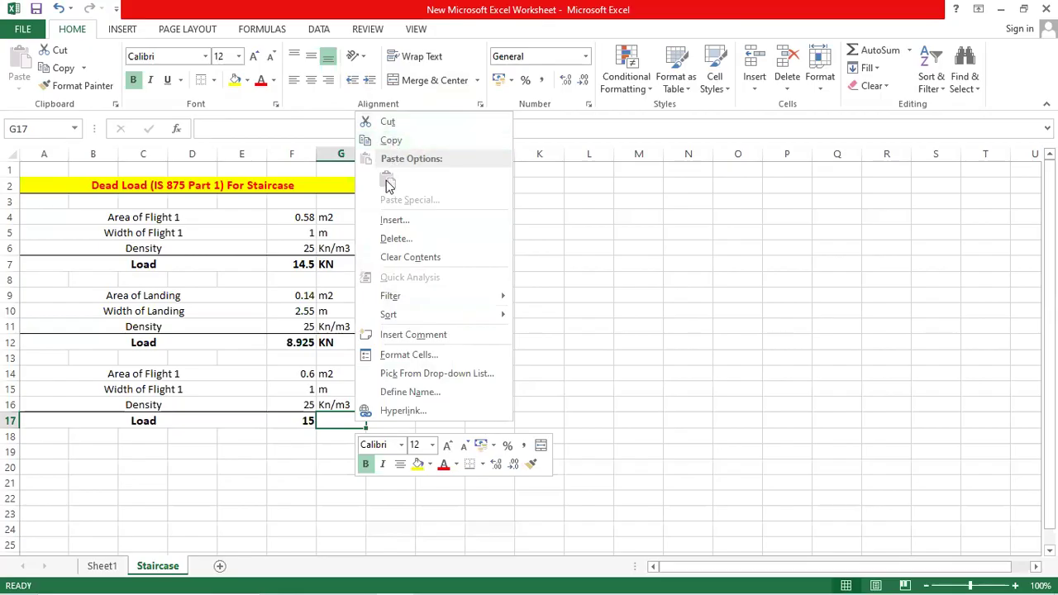
key("Escape")
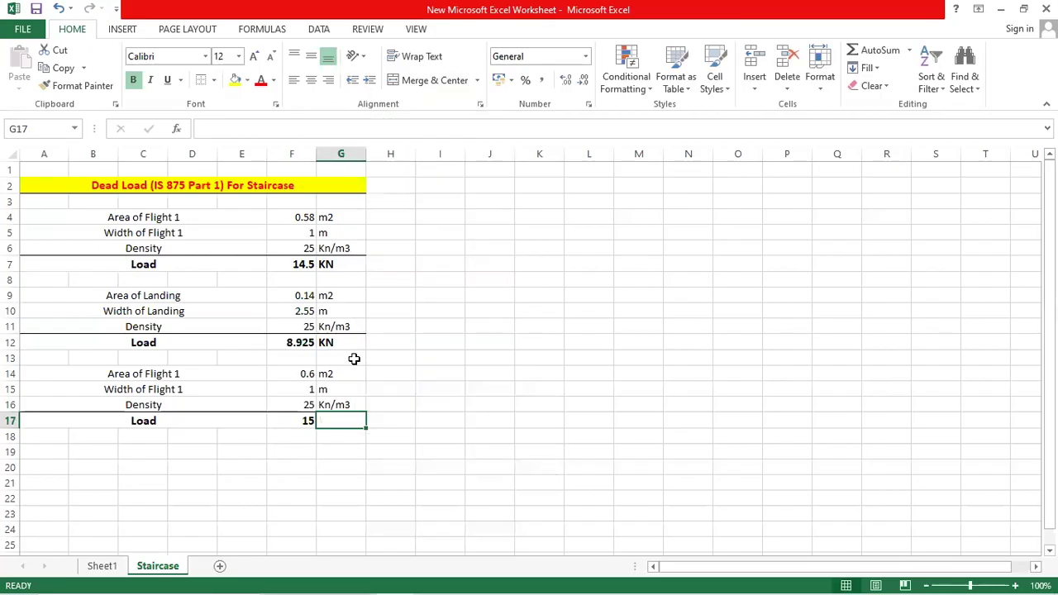
Copy the KN unit from G12 into G17 beside the last block's load
left_click(347, 342)
right_click(347, 342)
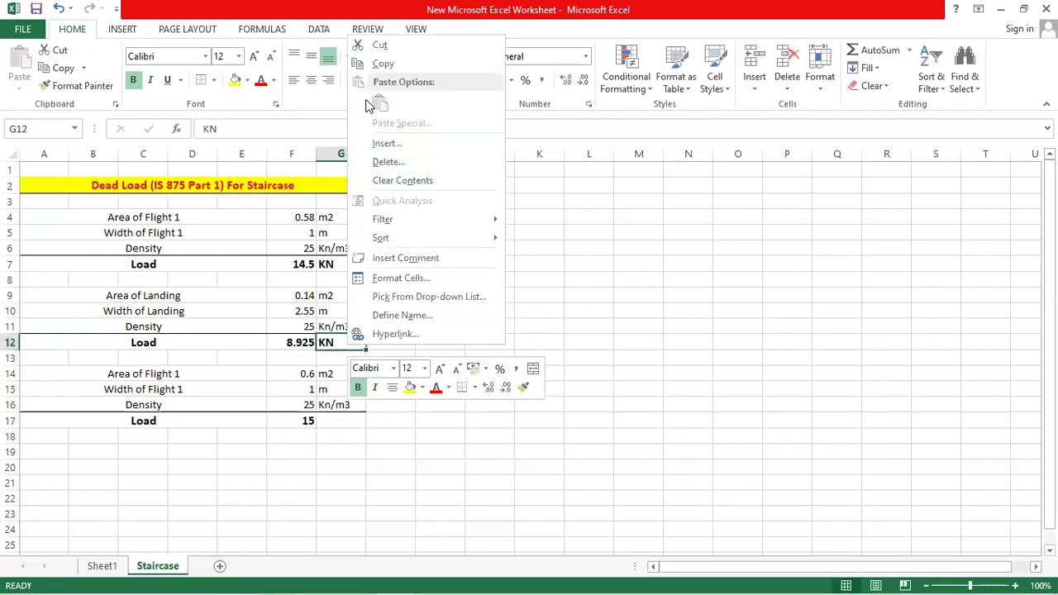
left_click(381, 64)
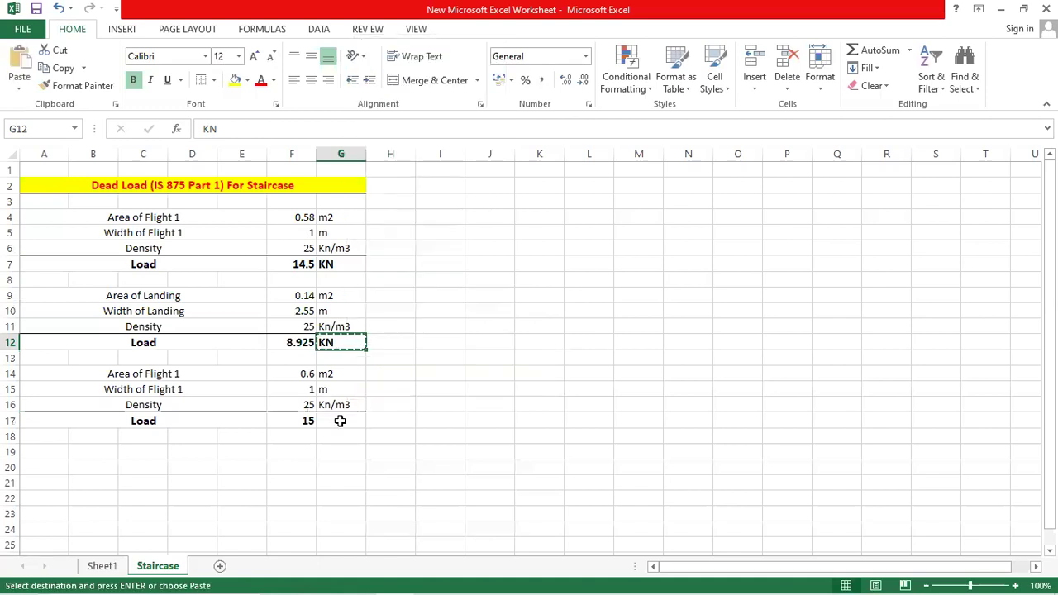
right_click(343, 422)
left_click(355, 200)
left_click(468, 311)
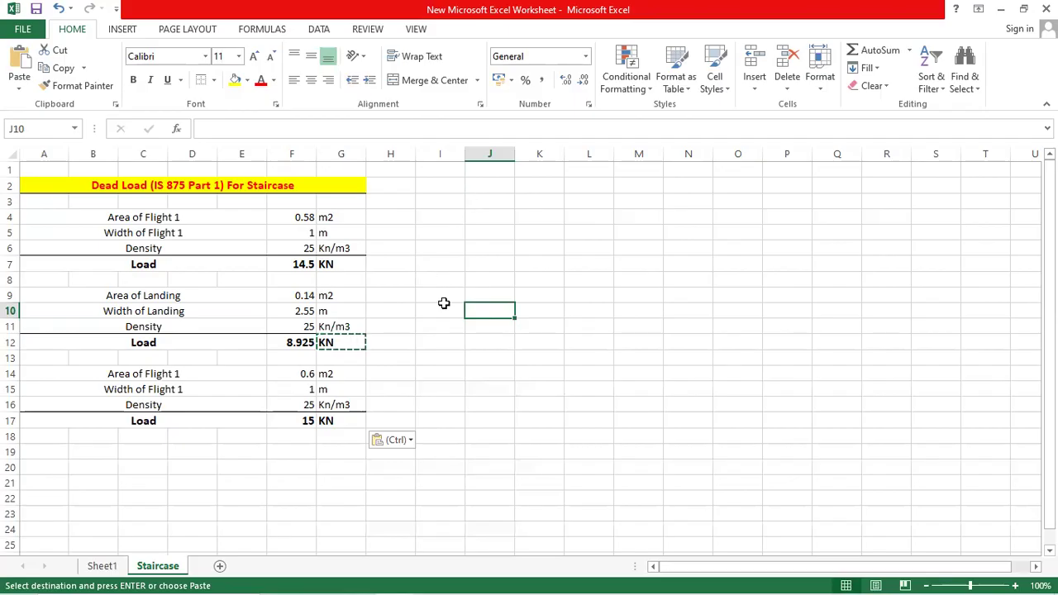
Merge and centre A19:E19 and enter the label Total Load
left_click_drag(62, 453, 237, 448)
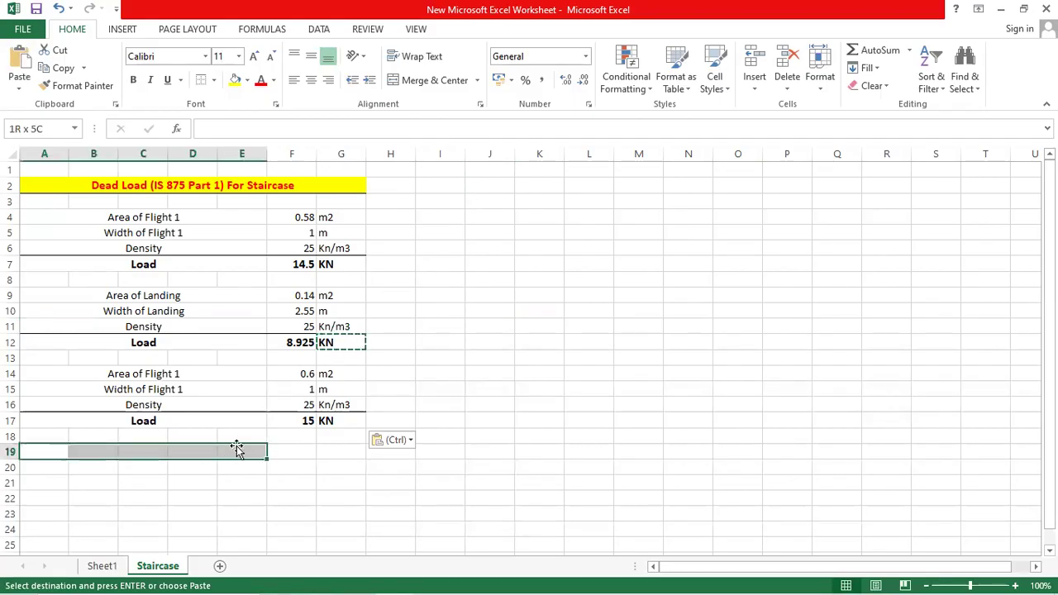
left_click(434, 80)
type("R")
key("BackSpace")
type("Total ")
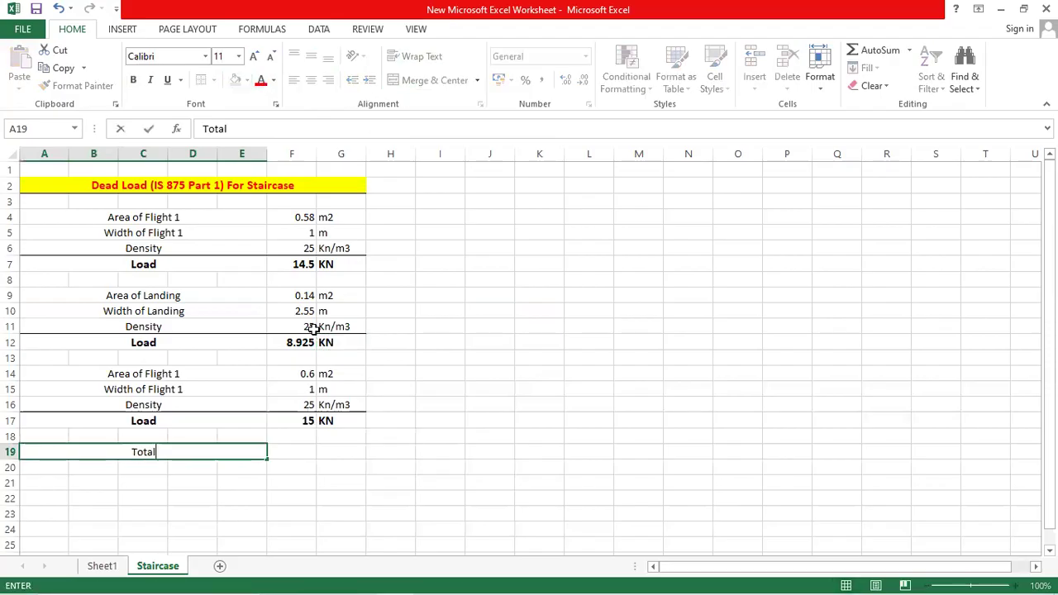
type("Load")
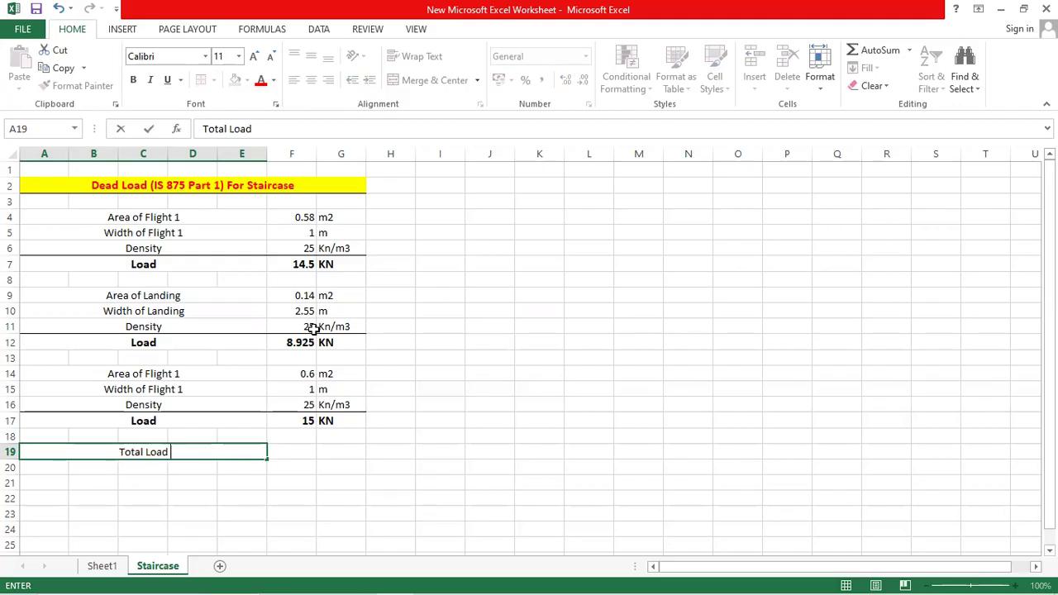
Enter the formula =F17+F12+F7 in F19 to add the loads of both flights and the landing
left_click(285, 452)
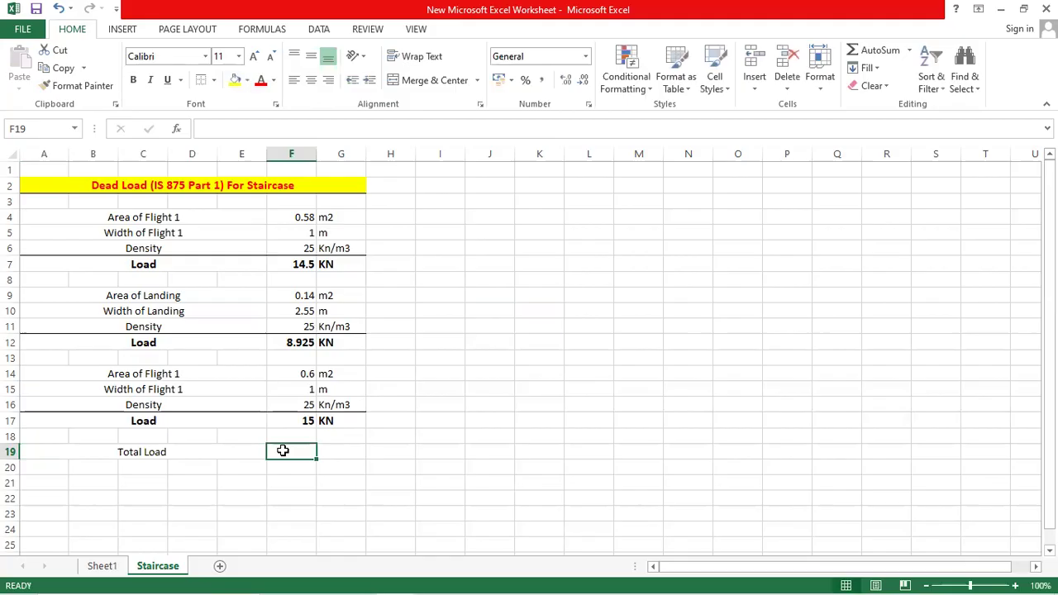
type("=")
left_click(302, 421)
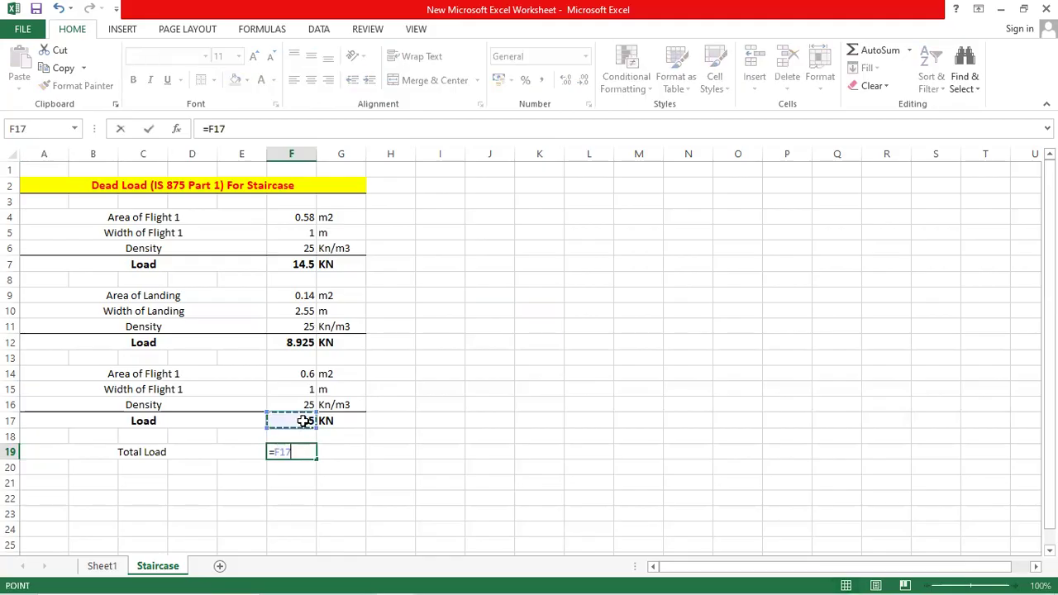
type("+")
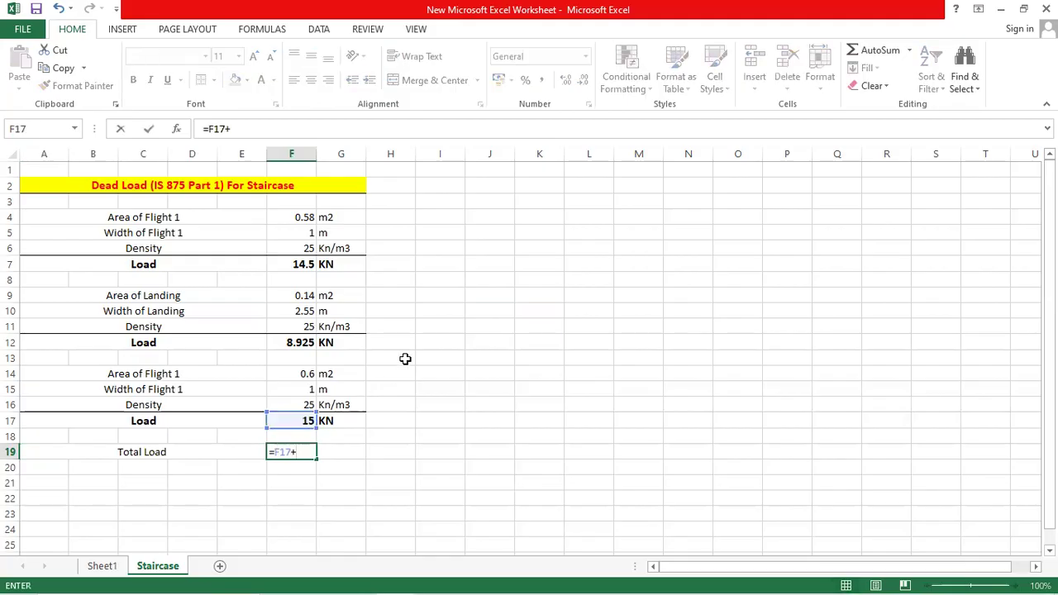
left_click(295, 343)
type("+")
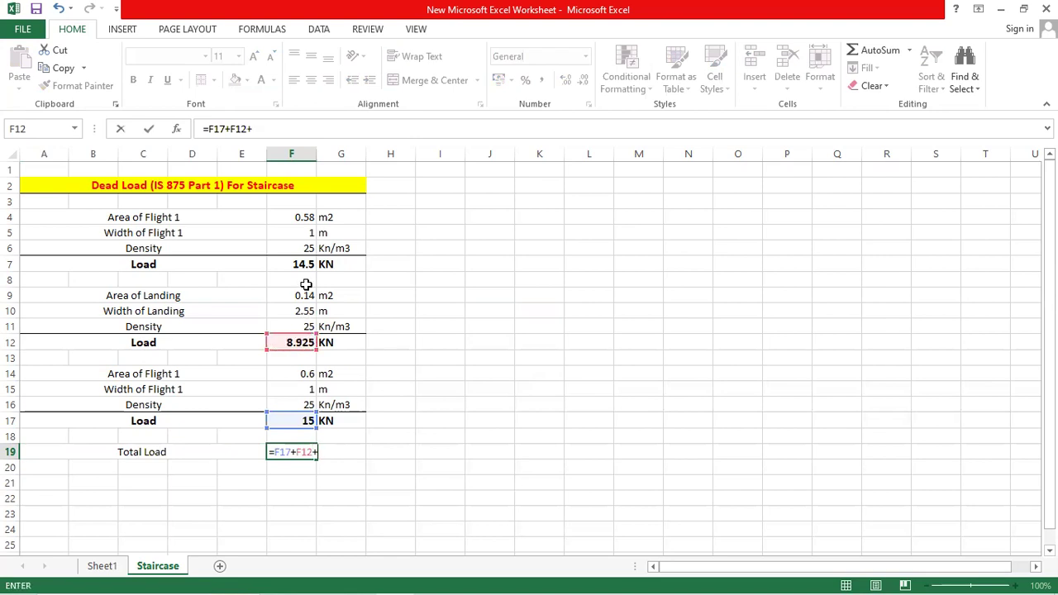
left_click(304, 264)
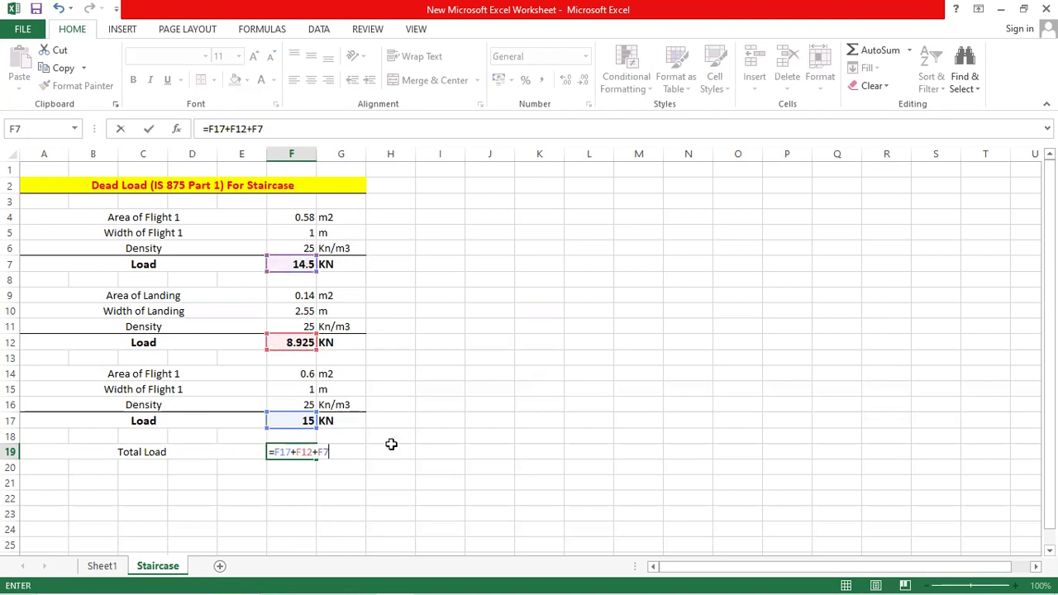
key("Return")
Reduce the total load in F19 to two decimal places
left_click(331, 451)
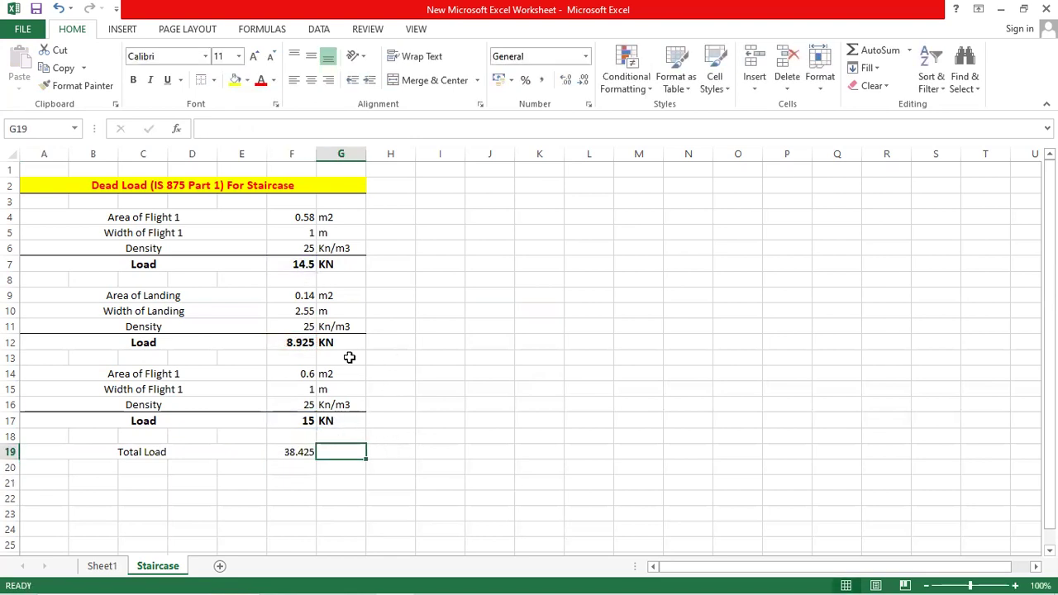
left_click(369, 82)
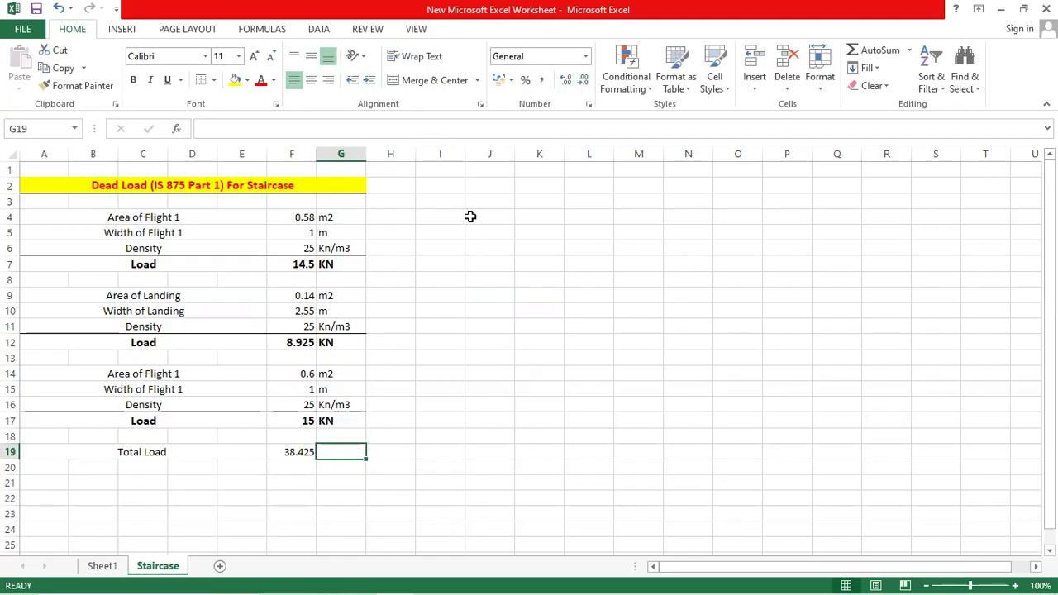
left_click(304, 451)
left_click(582, 80)
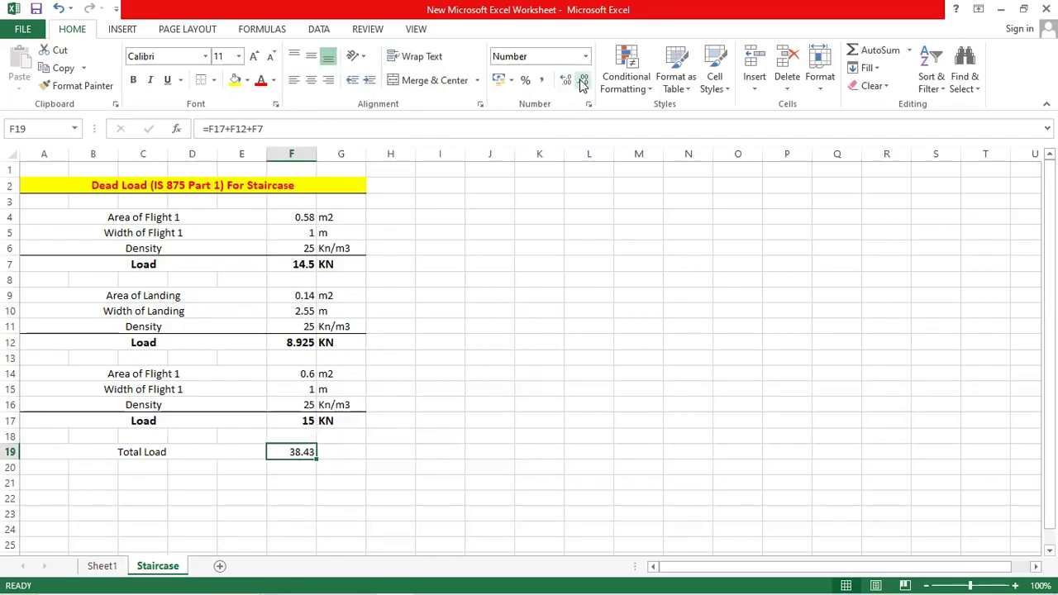
Copy the KN unit from G12 into G19 beside the total load
left_click(346, 450)
right_click(348, 342)
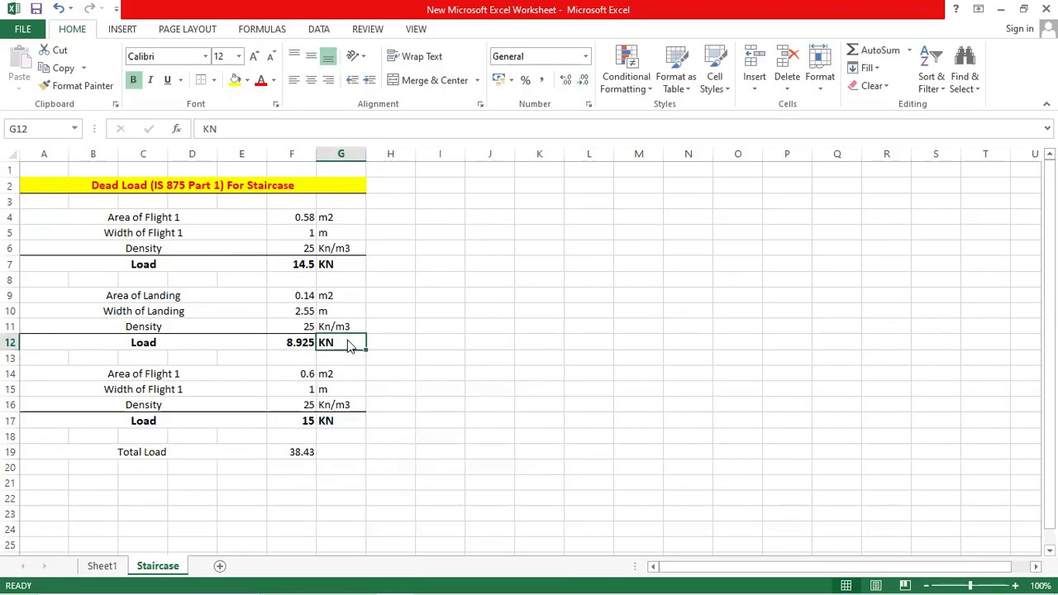
left_click(384, 58)
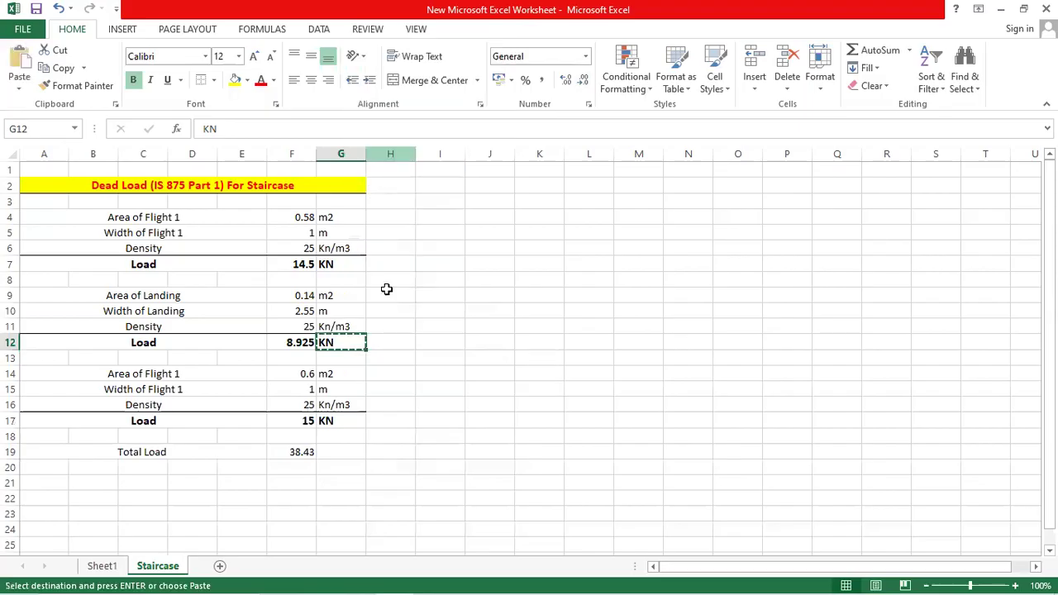
right_click(343, 456)
left_click(374, 213)
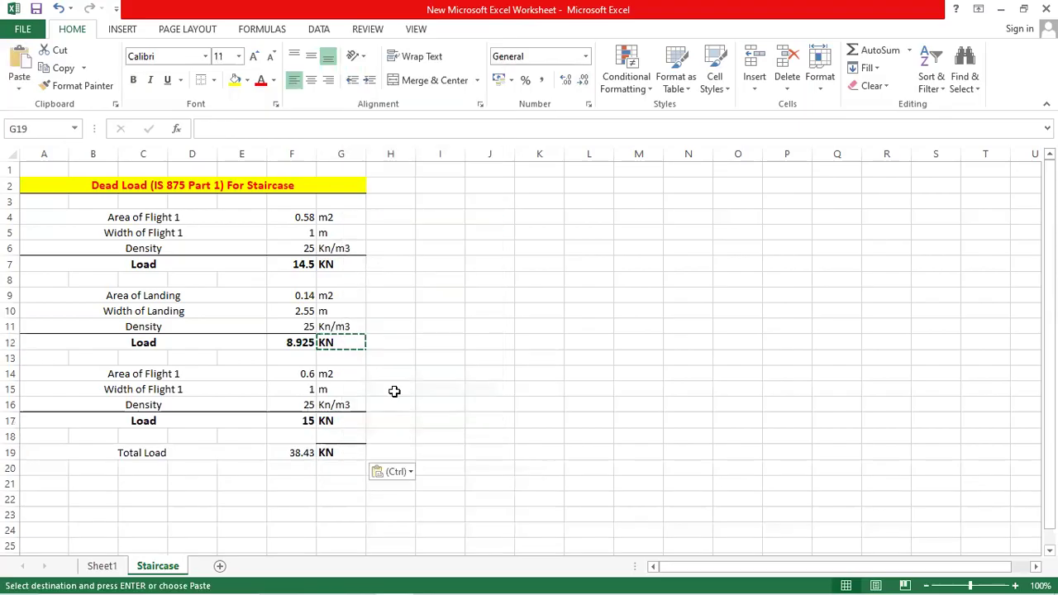
left_click(421, 405)
key("Escape")
Make the Total Load row A19:G19 bold and increase its font size by one step
left_click(300, 453)
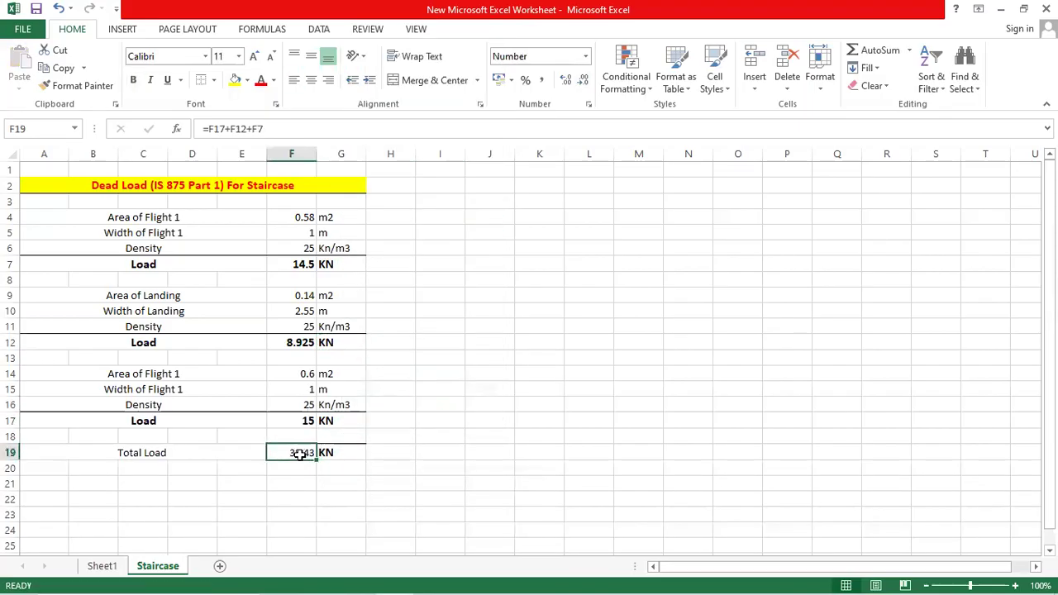
left_click(154, 454)
left_click_drag(222, 461, 351, 487)
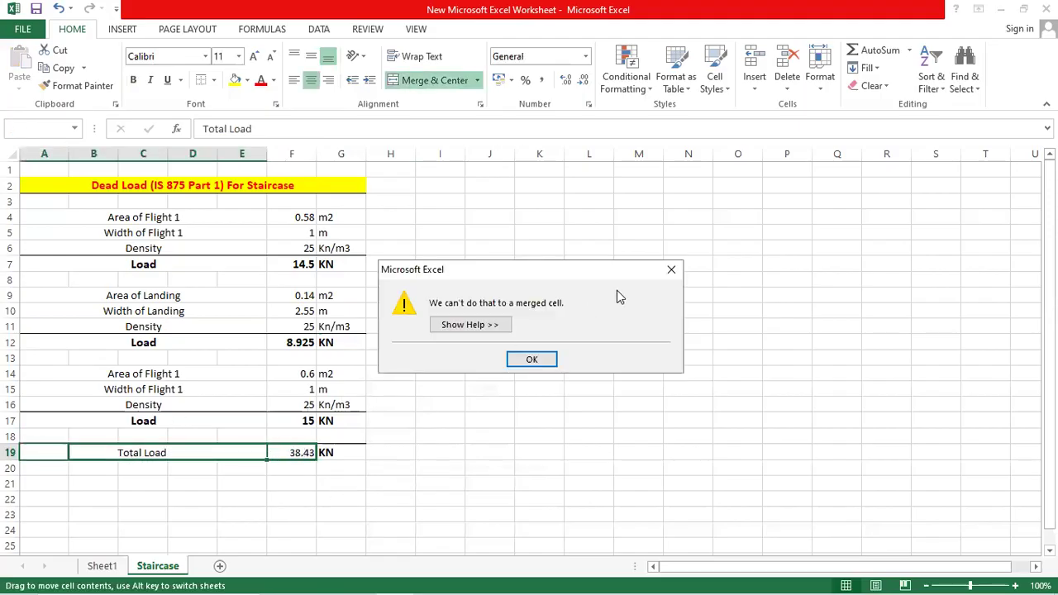
key("Return")
left_click(237, 446)
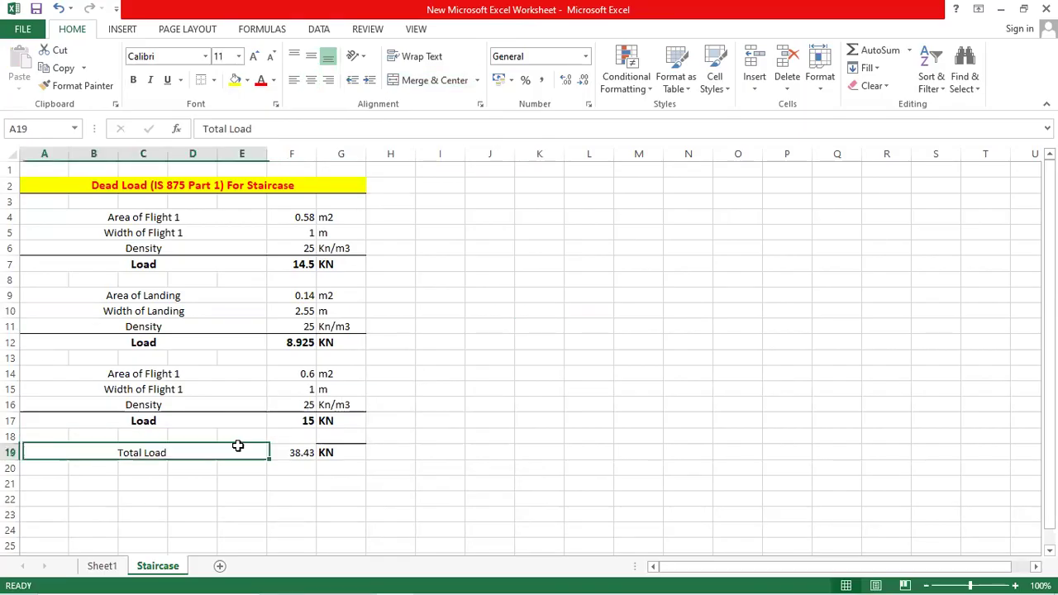
left_click_drag(237, 446, 323, 450)
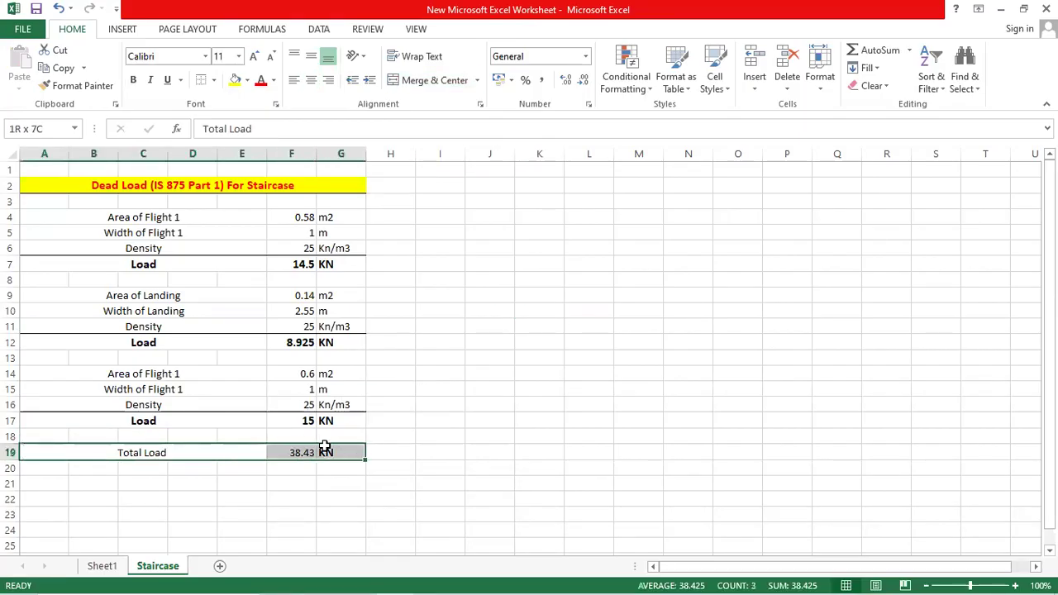
left_click(135, 81)
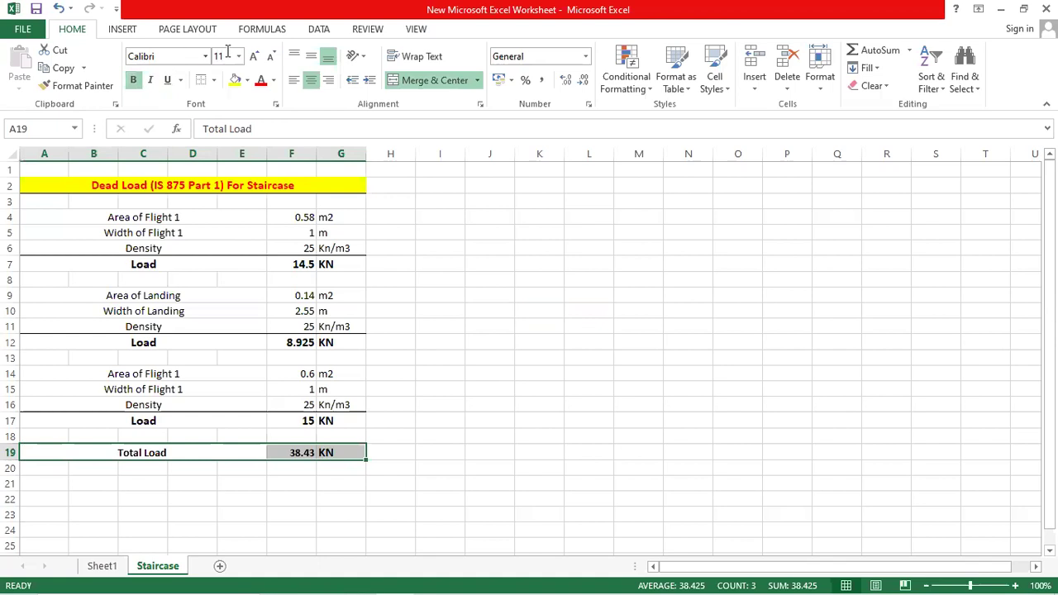
left_click(253, 56)
left_click(424, 420)
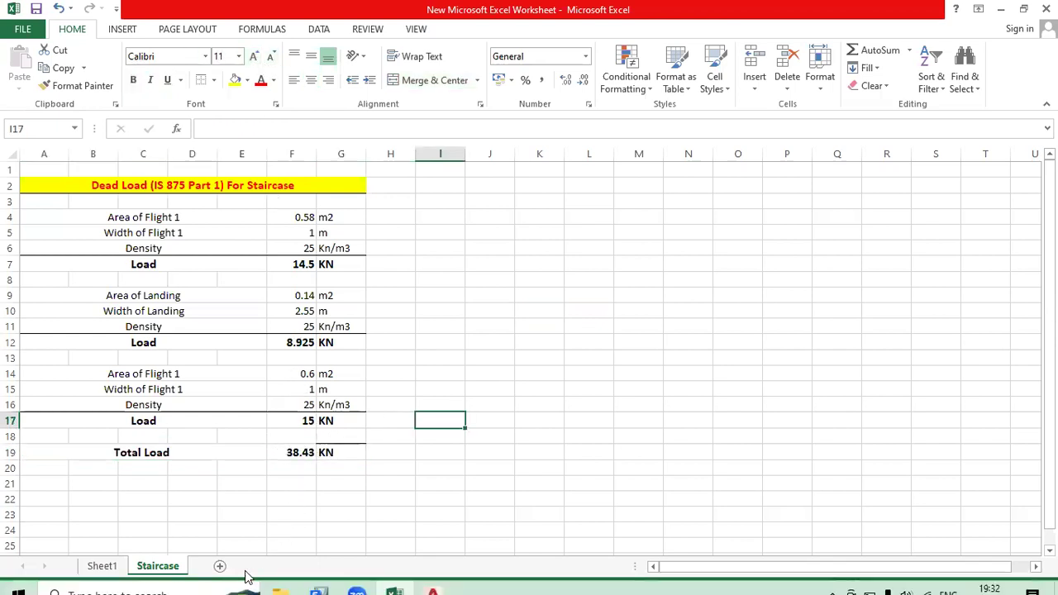
Switch to the ETABS model and examine the beams around the staircase opening in the 3-D view
left_click(320, 579)
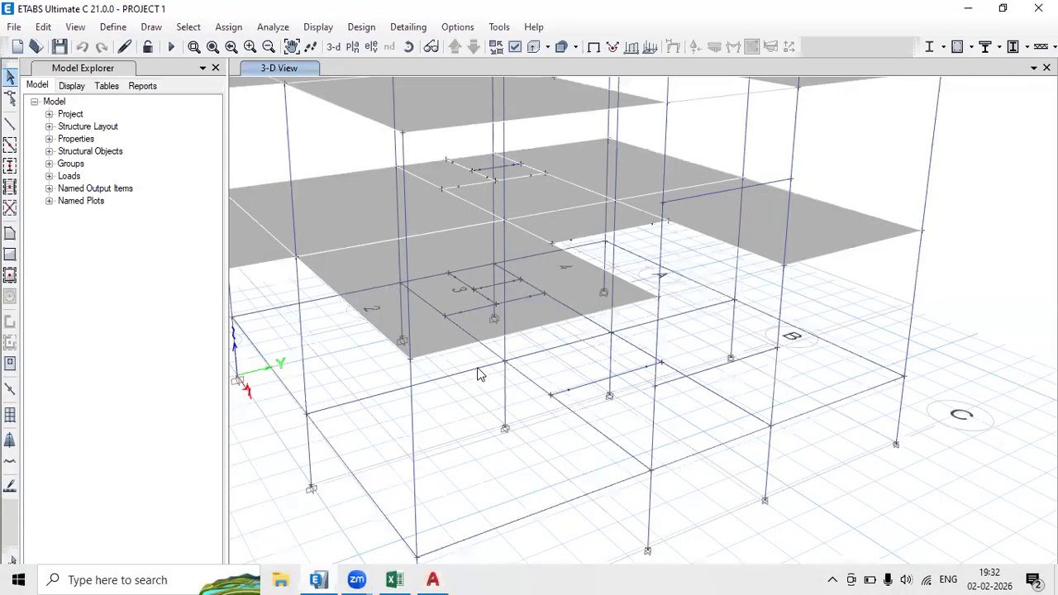
scroll(598, 303, "up", 2)
scroll(683, 357, "up", 2)
left_click_drag(671, 340, 619, 290)
left_click(507, 308)
left_click(616, 290)
key("Escape")
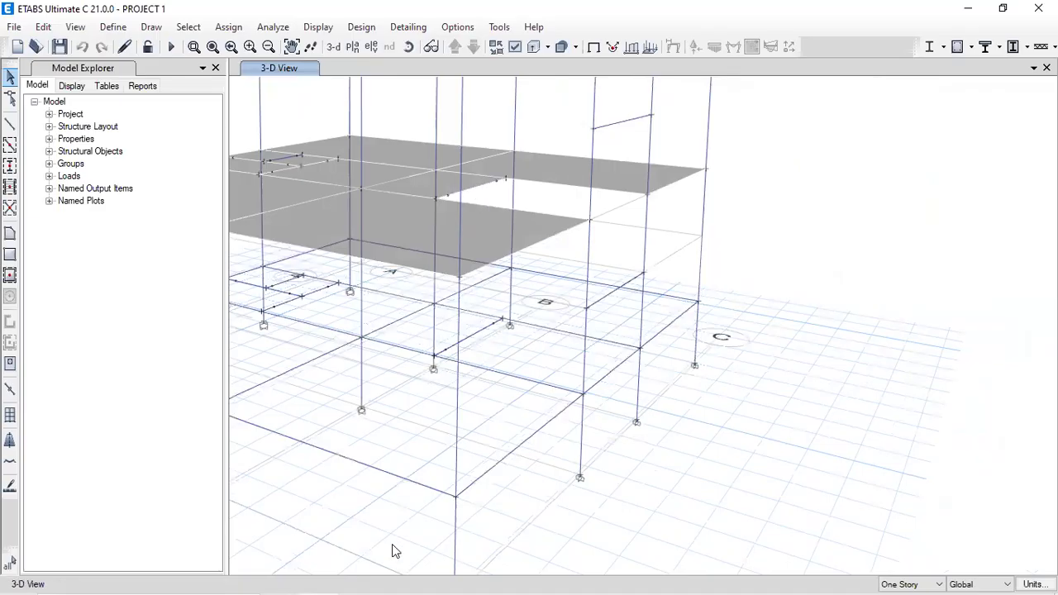
Switch to the AutoCAD drawing, clear the selection and examine the staircase section above the floor plan
mouse_move(395, 580)
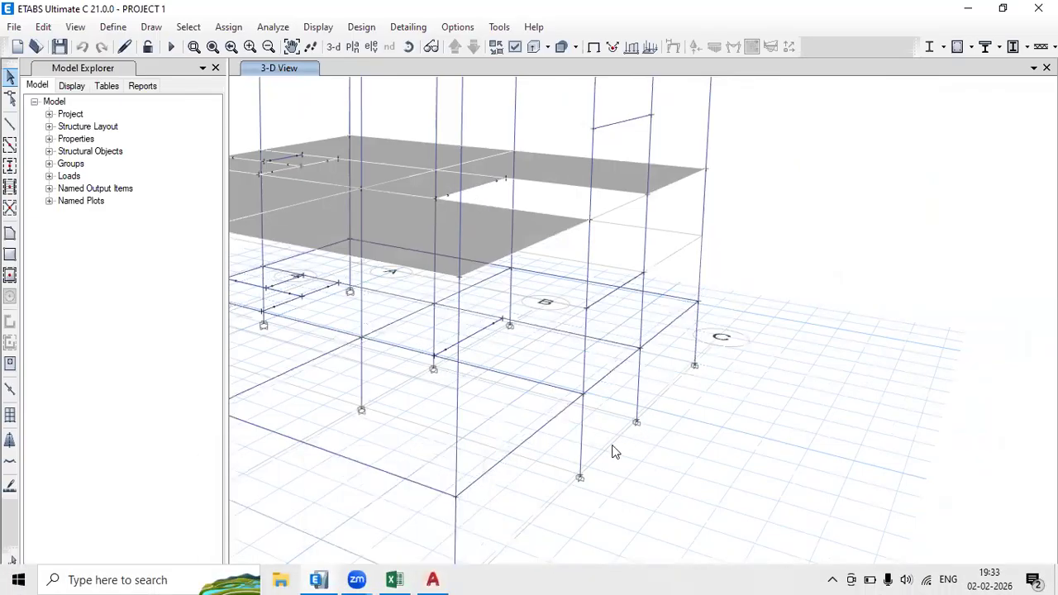
left_click(434, 578)
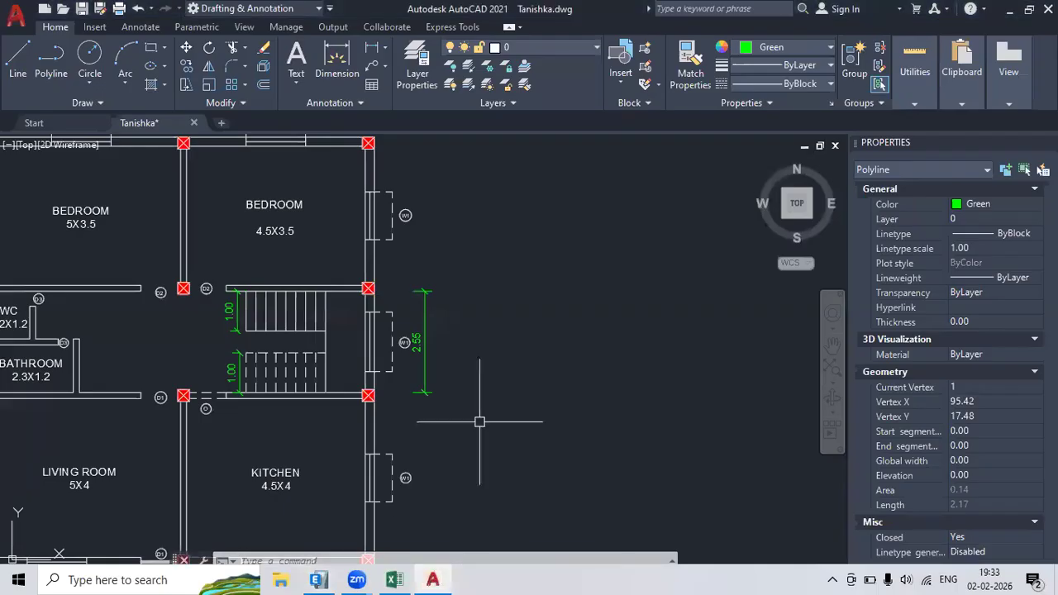
scroll(609, 441, "down", 6)
scroll(434, 289, "up", 4)
key("Escape")
key("Escape")
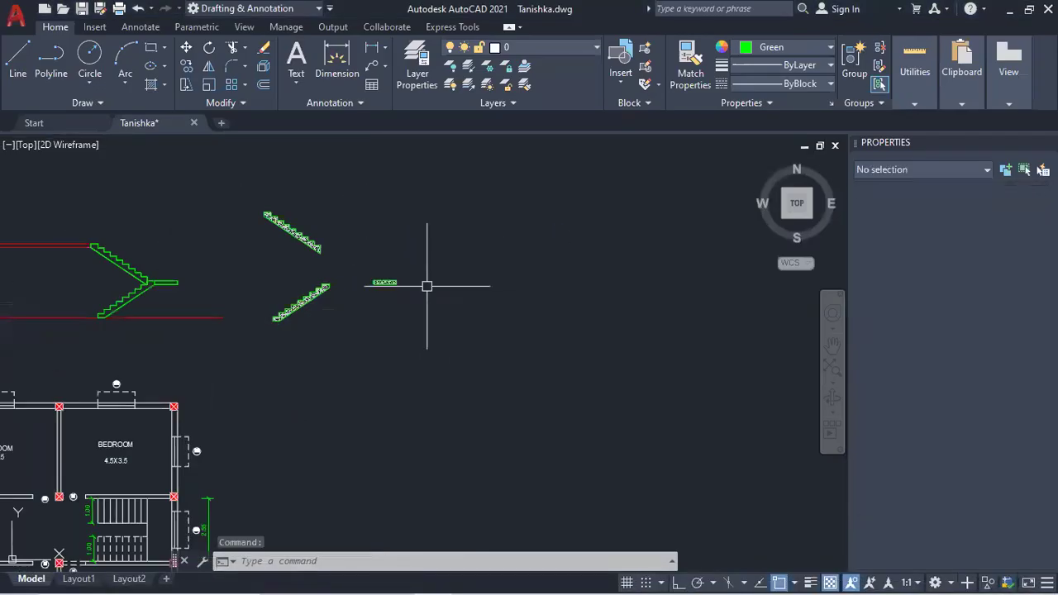
scroll(368, 305, "up", 4)
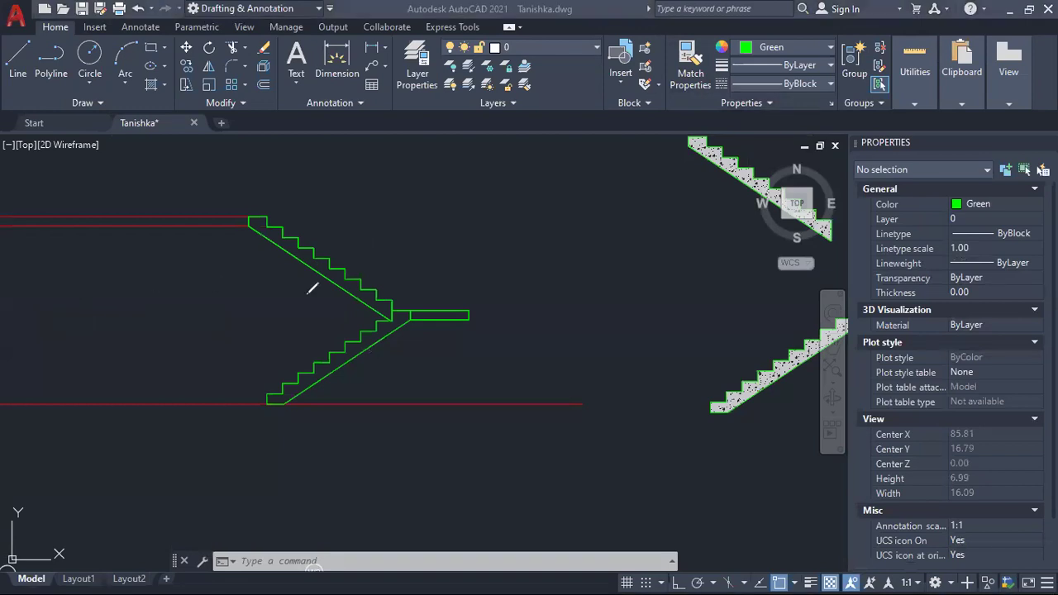
Mark in red a dividing line across each flight and sketch support beams under the landing's outer end and both flights' outer ends
left_click_drag(307, 294, 363, 229)
left_click_drag(331, 329, 379, 372)
mouse_move(469, 323)
left_mouse_down()
mouse_move(464, 341)
mouse_move(456, 319)
left_mouse_up()
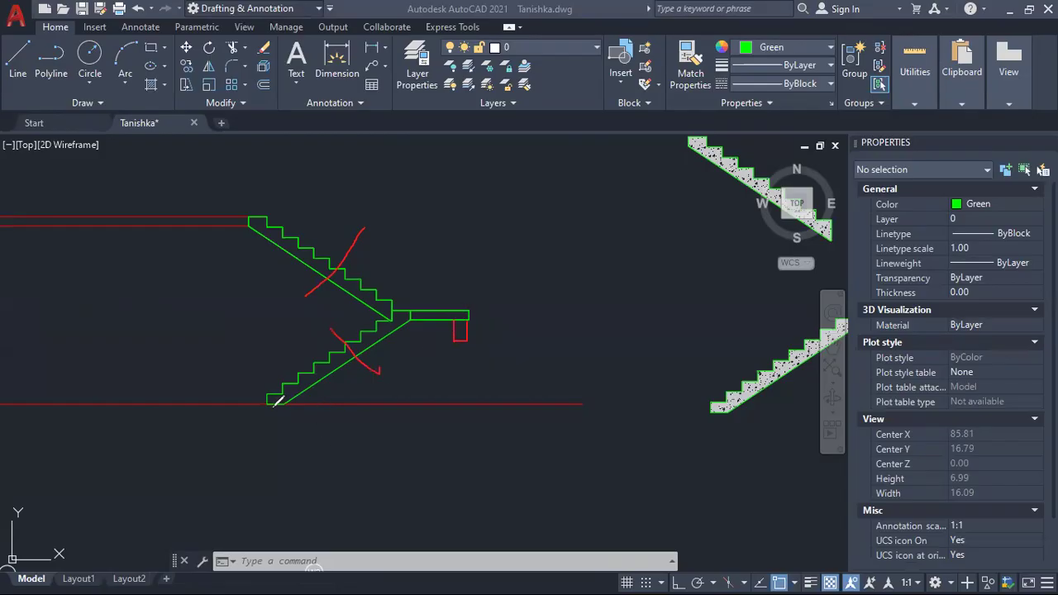
mouse_move(270, 404)
left_mouse_down()
mouse_move(277, 426)
mouse_move(282, 403)
left_mouse_up()
left_click_drag(251, 219, 246, 250)
Draw red arrows from each flight's middle towards its two supports and write P/4 beside the staircase section
mouse_move(344, 238)
left_mouse_down()
mouse_move(299, 210)
mouse_move(294, 224)
left_mouse_up()
left_click_drag(368, 246, 421, 273)
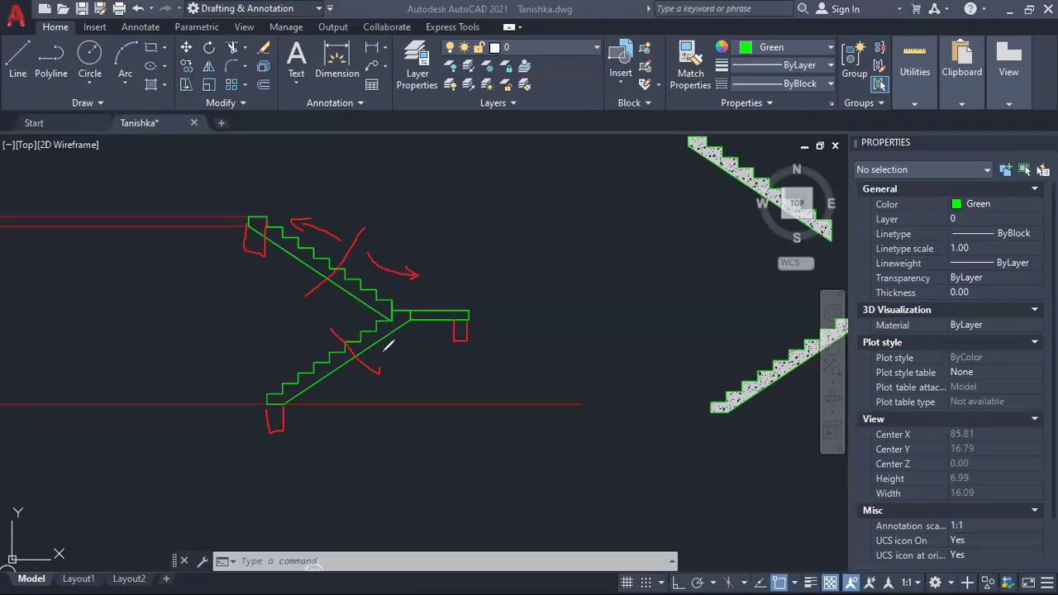
mouse_move(382, 354)
left_mouse_down()
mouse_move(424, 337)
mouse_move(423, 346)
left_mouse_up()
mouse_move(349, 378)
left_mouse_down()
mouse_move(322, 396)
mouse_move(319, 386)
mouse_move(329, 396)
left_mouse_up()
mouse_move(550, 213)
left_mouse_down()
mouse_move(550, 175)
mouse_move(549, 198)
mouse_move(594, 218)
mouse_move(574, 272)
left_mouse_up()
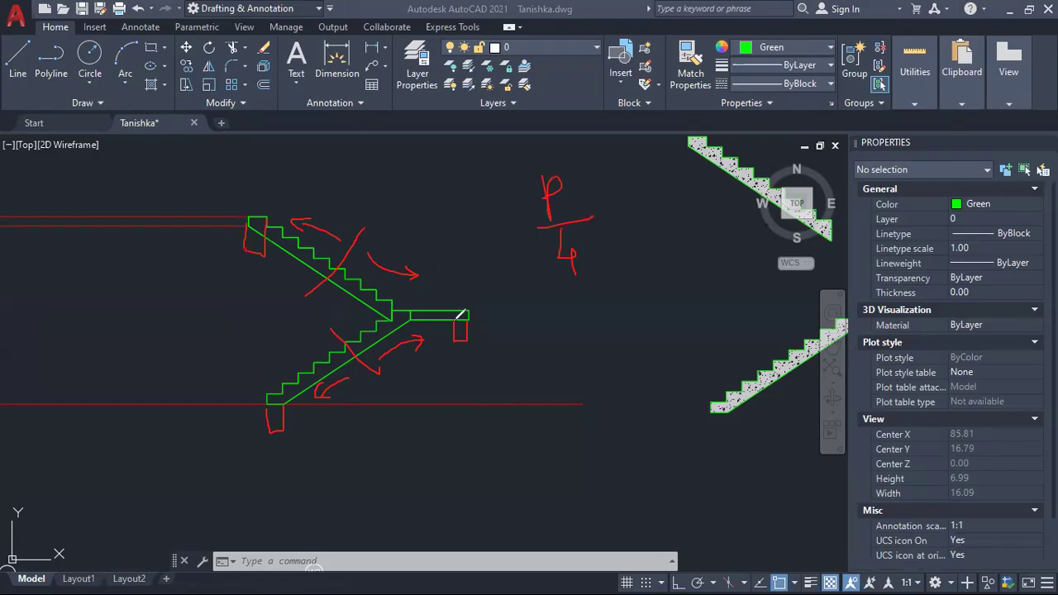
Write a red P beside each of the four load arrows on the staircase section
mouse_move(413, 231)
left_mouse_down()
mouse_move(428, 226)
mouse_move(416, 241)
left_mouse_up()
left_click_drag(318, 186, 321, 216)
left_click_drag(319, 187, 321, 199)
mouse_move(327, 424)
left_mouse_down()
mouse_move(328, 447)
mouse_move(329, 431)
left_mouse_up()
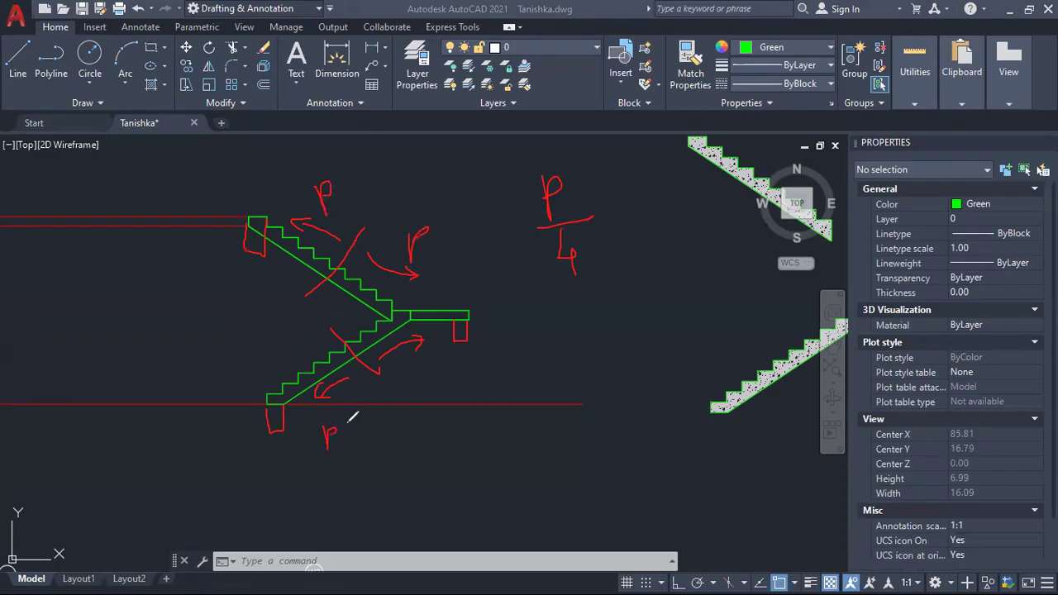
left_click_drag(414, 351, 413, 374)
left_click_drag(414, 353, 423, 353)
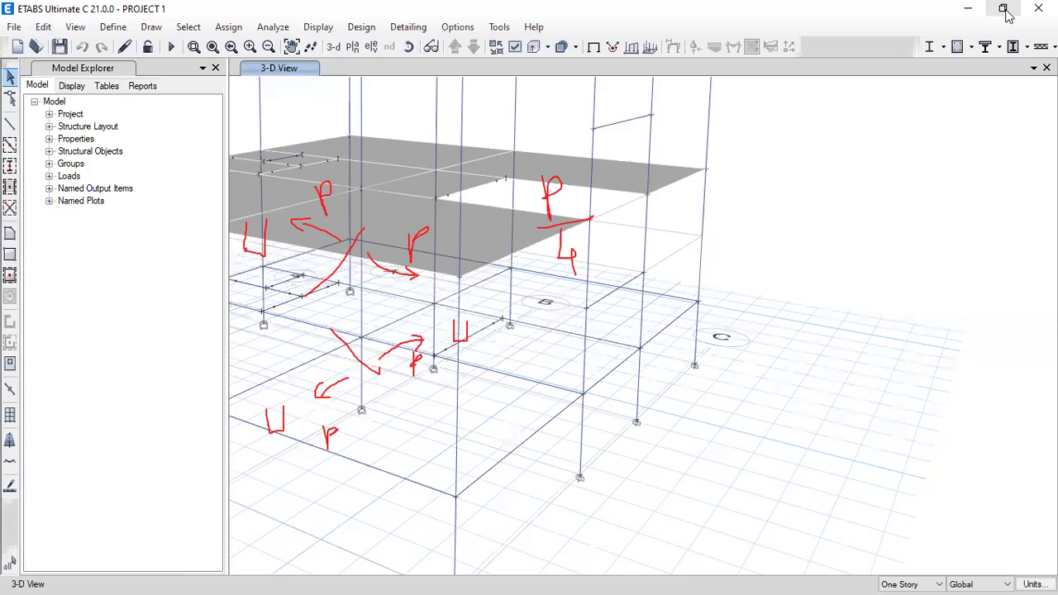
Switch to the Excel Staircase sheet, merge and center A21:E21, and label it "Load on Each Flight (p)"
left_click(1003, 11)
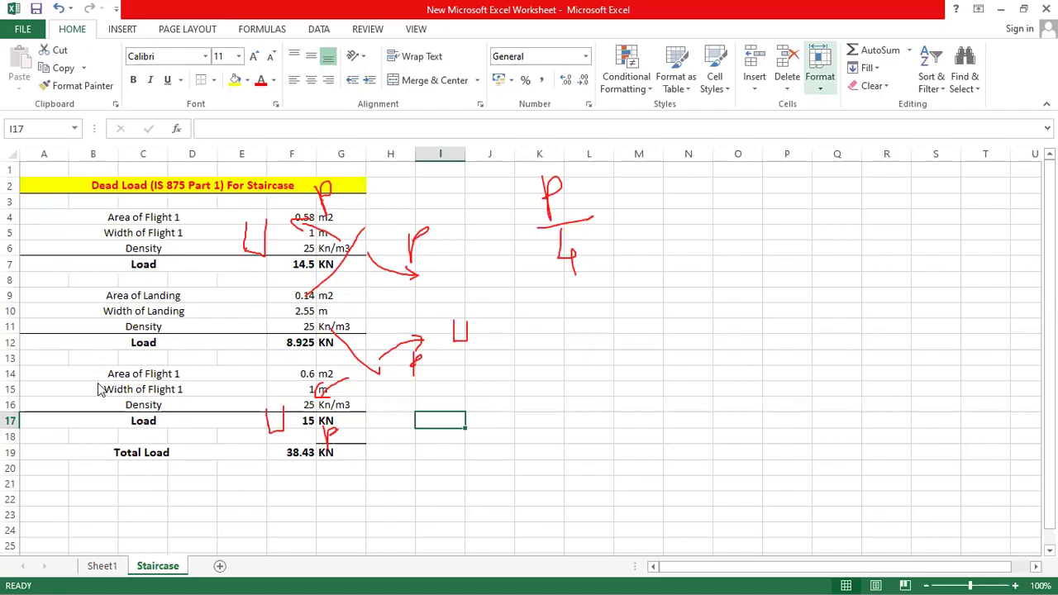
left_click(80, 486)
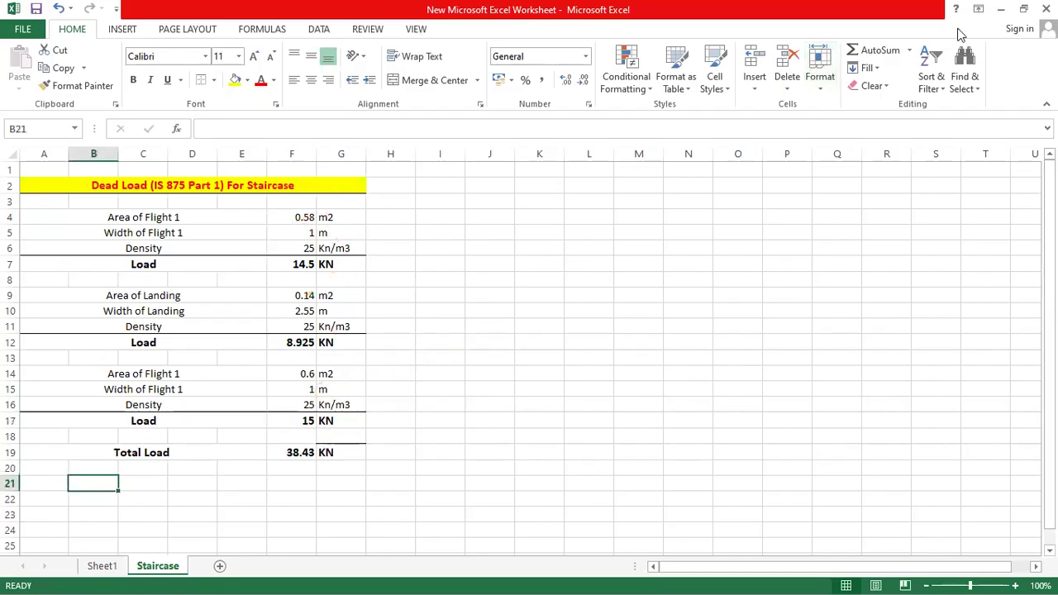
left_click(48, 483)
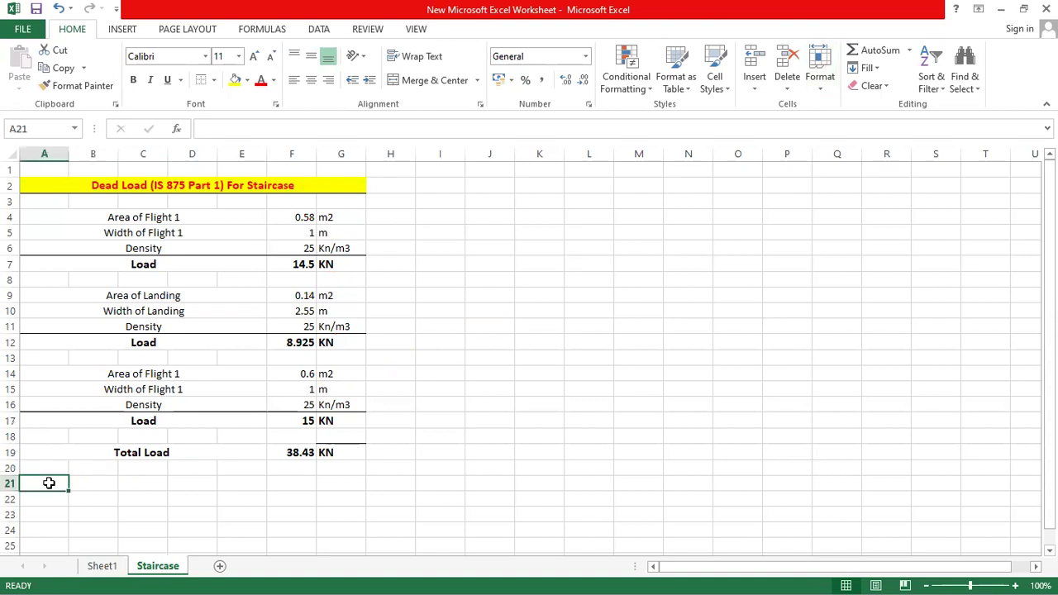
left_click(200, 494)
left_click_drag(62, 483, 259, 482)
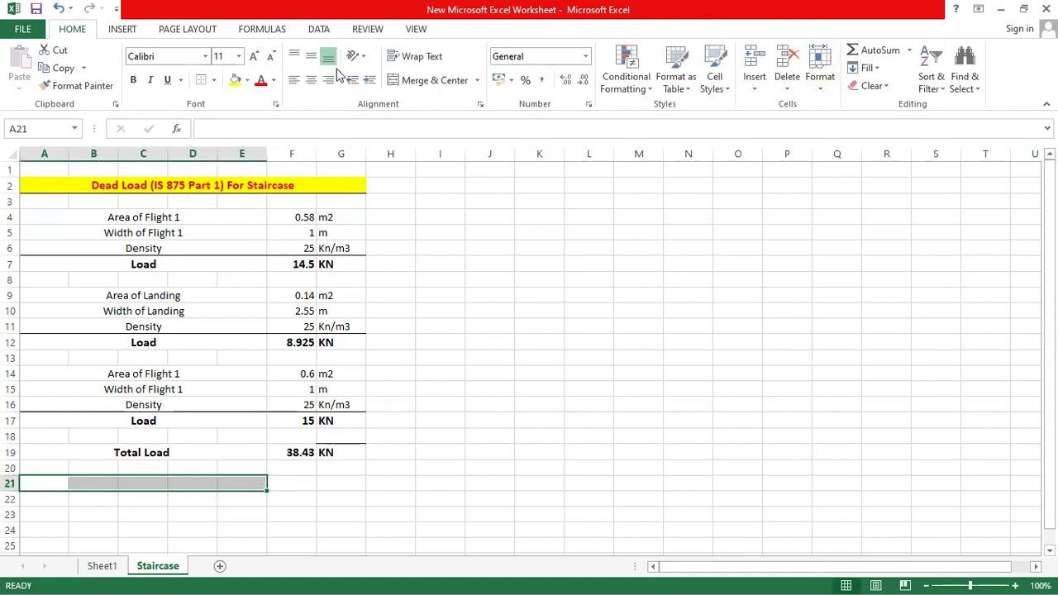
left_click(409, 81)
type("Load on ")
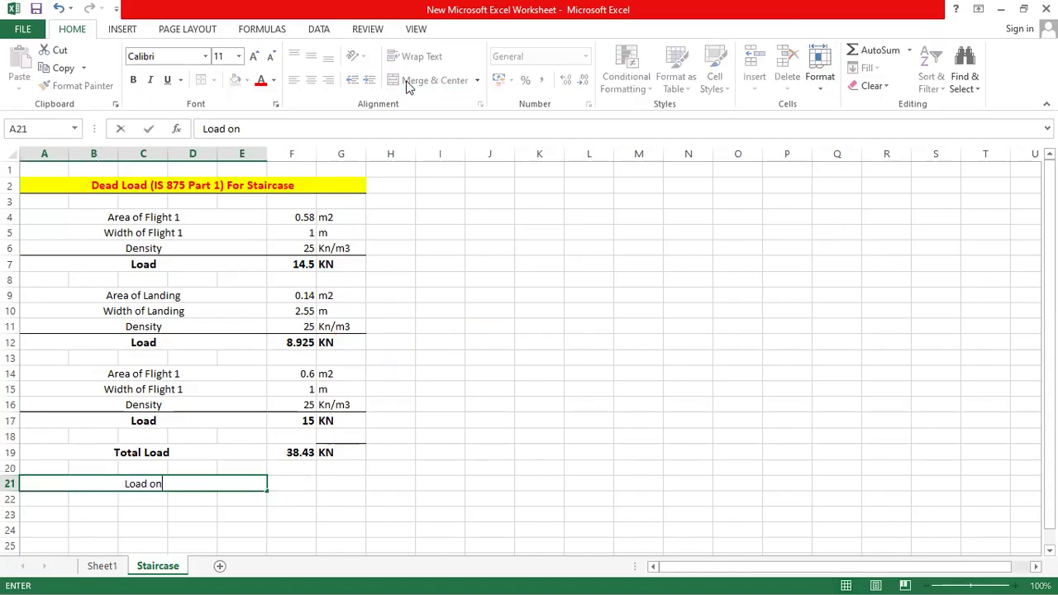
type("Each Flight")
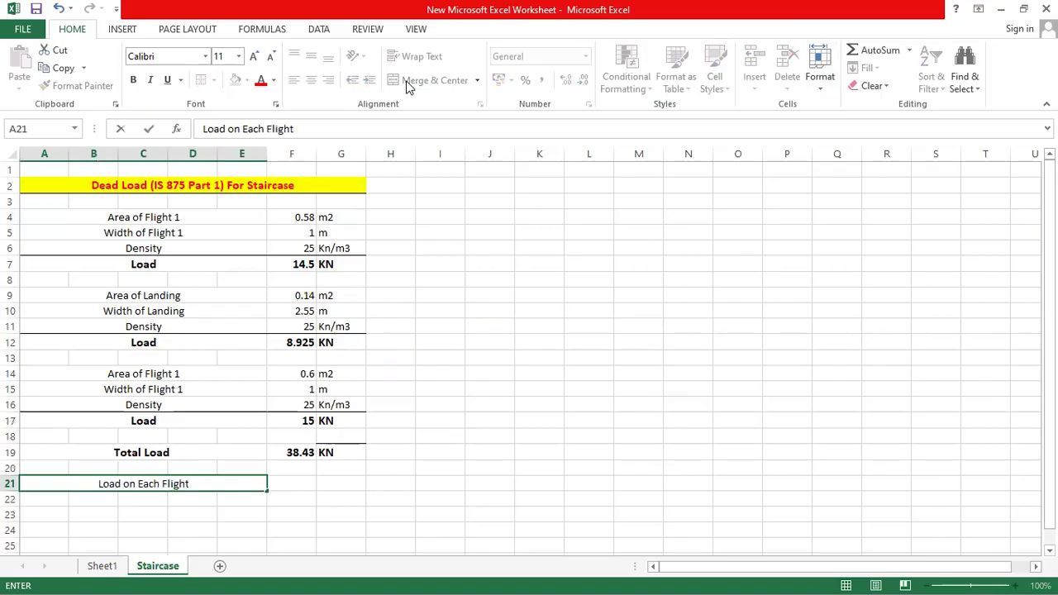
type("(p)")
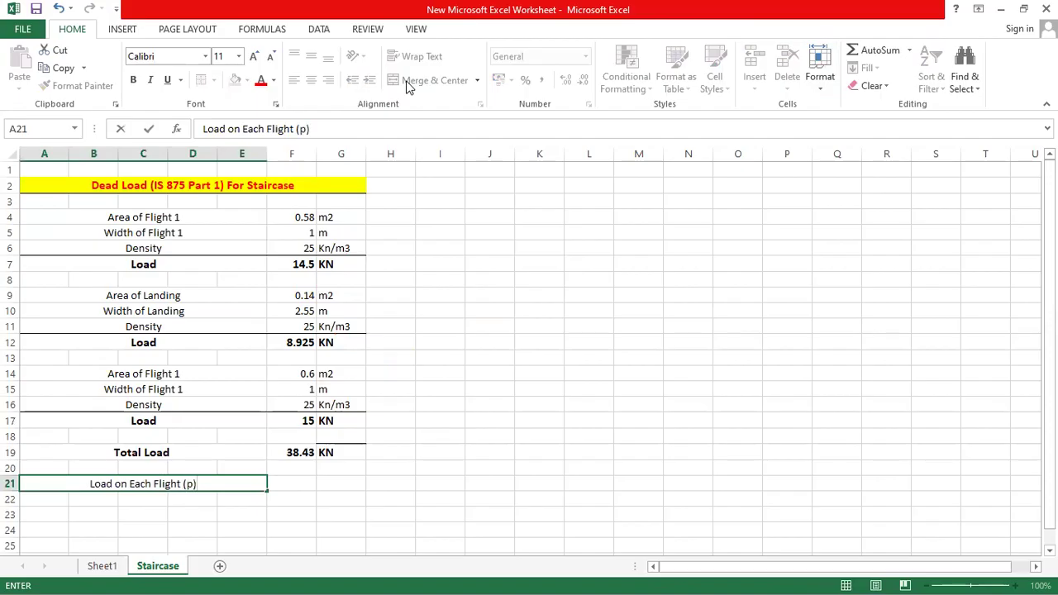
Calculate the load on each flight in F21 by dividing the total load by four with =F19/4
left_click(278, 483)
type("=")
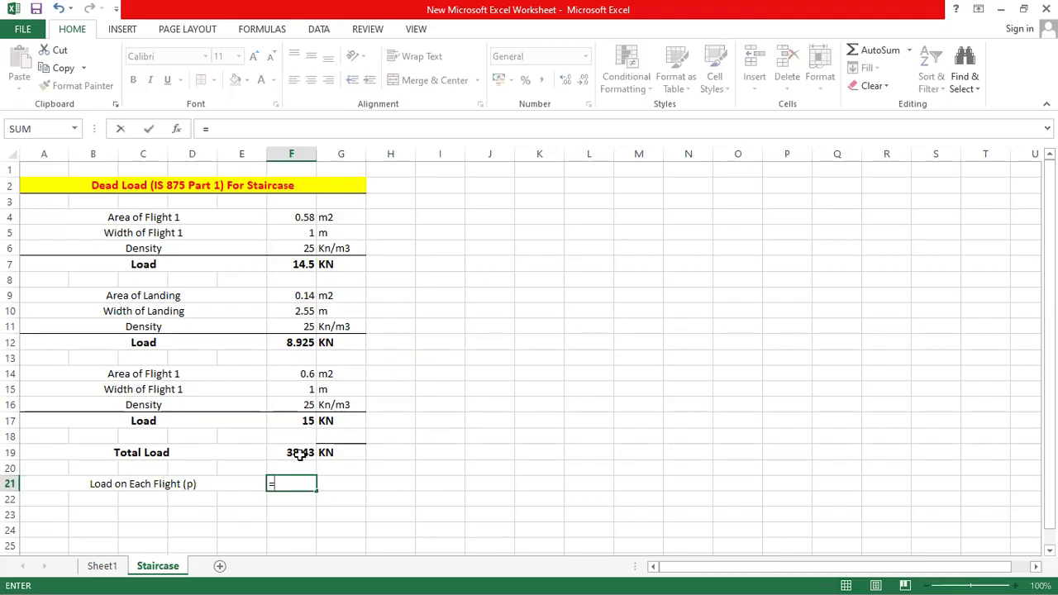
left_click(301, 452)
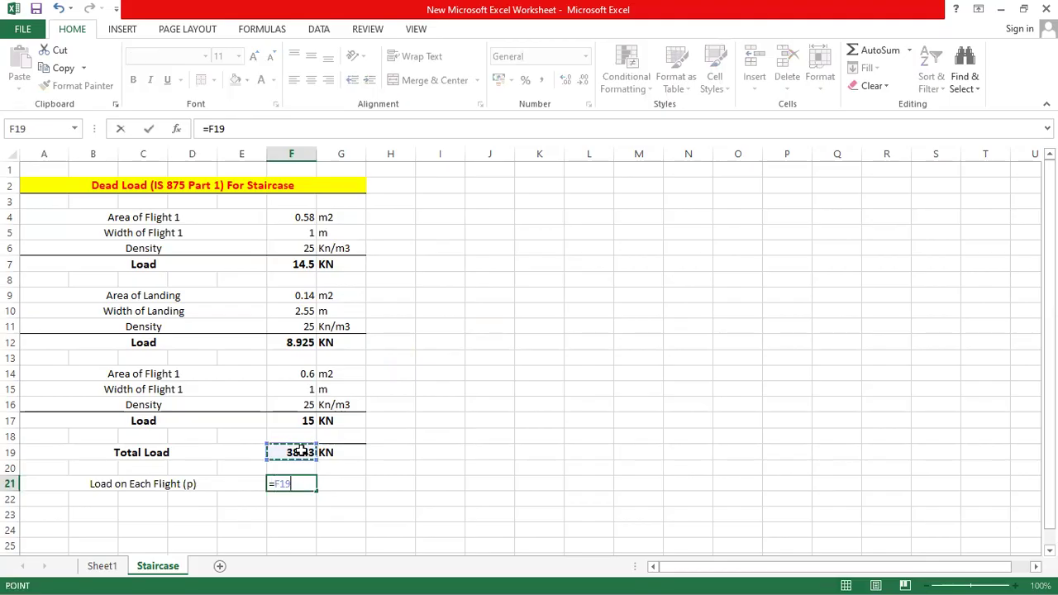
type("/4")
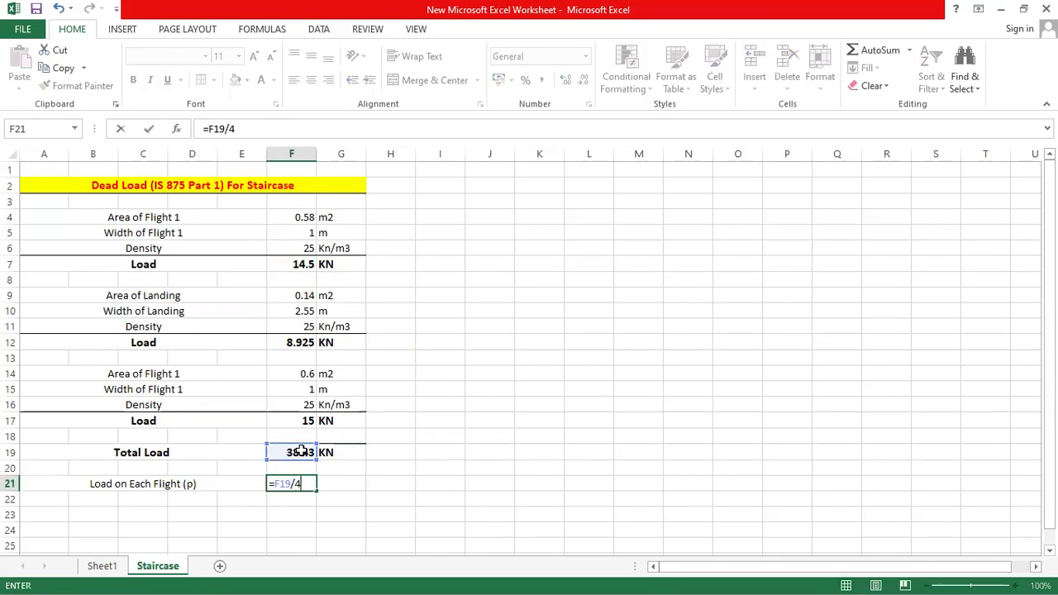
key("Return")
Format the flight load in F21 to one decimal place and enter the unit kn in G21
left_click(303, 480)
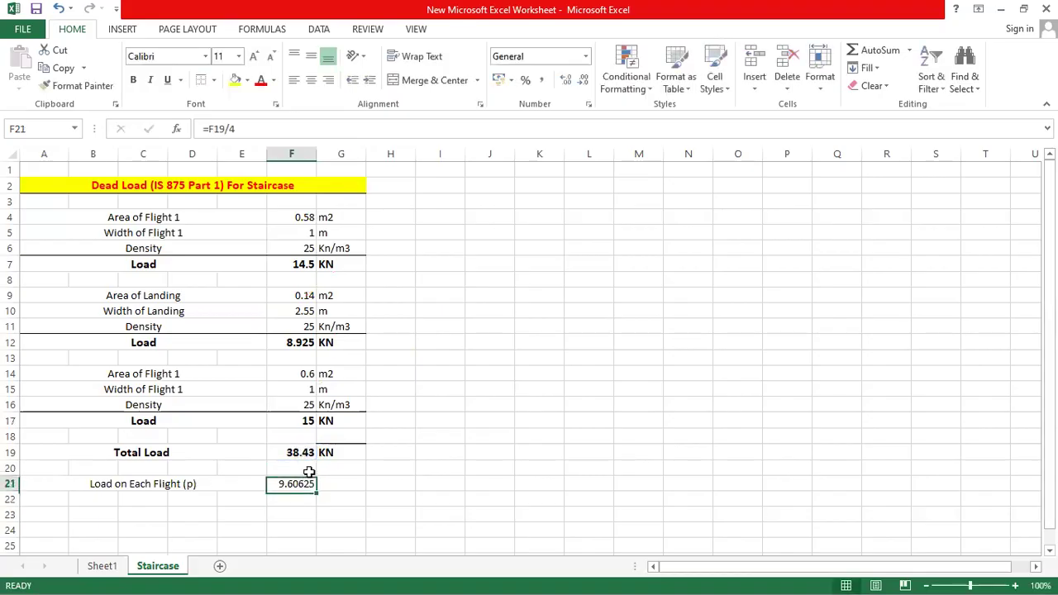
left_click(566, 81)
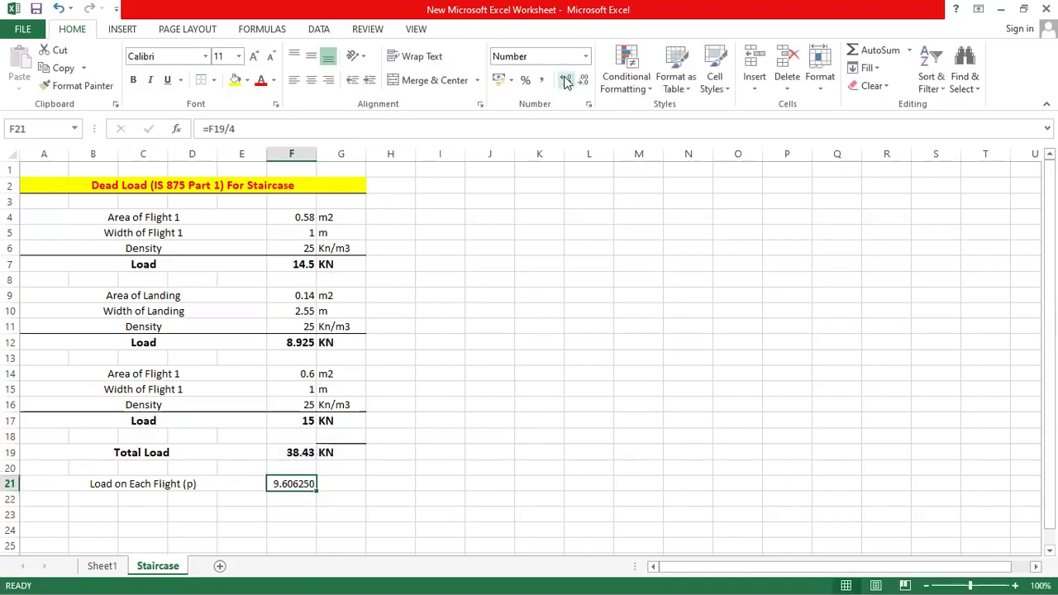
left_click(583, 80)
left_click(582, 80)
left_click(583, 80)
left_click(583, 80)
left_click(583, 80)
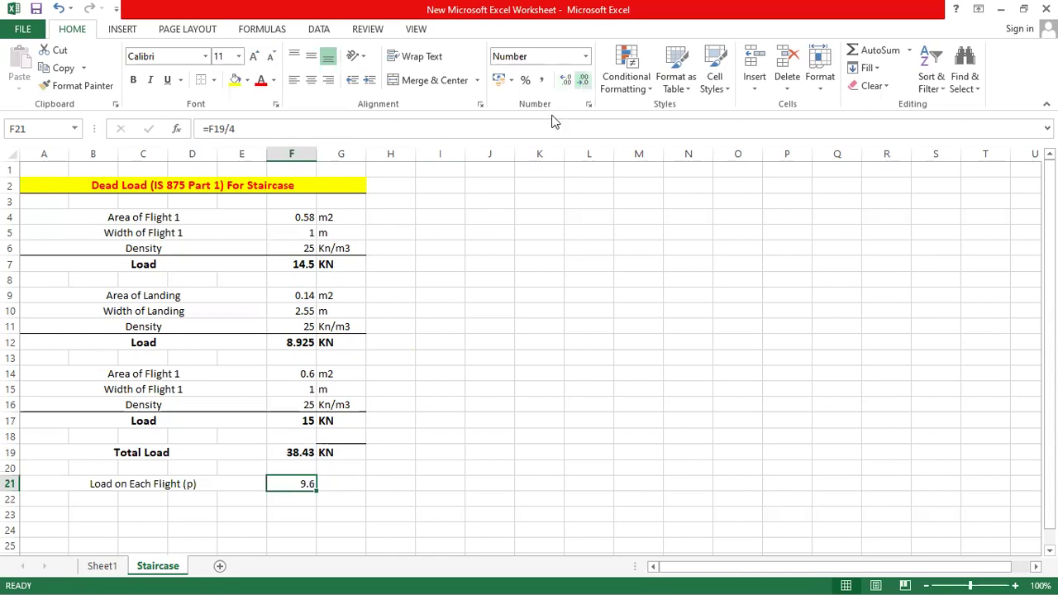
left_click(344, 486)
type("kn")
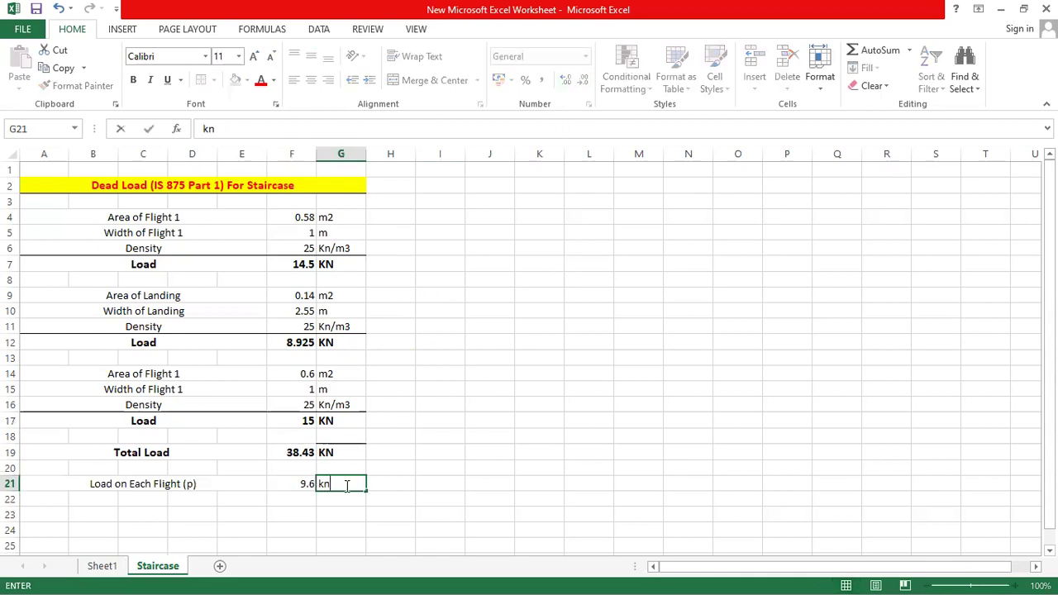
left_click(253, 496)
Correct the row 21 label to read "Load on Each Flight (P)" with a capital P
scroll(298, 484, "down", 2)
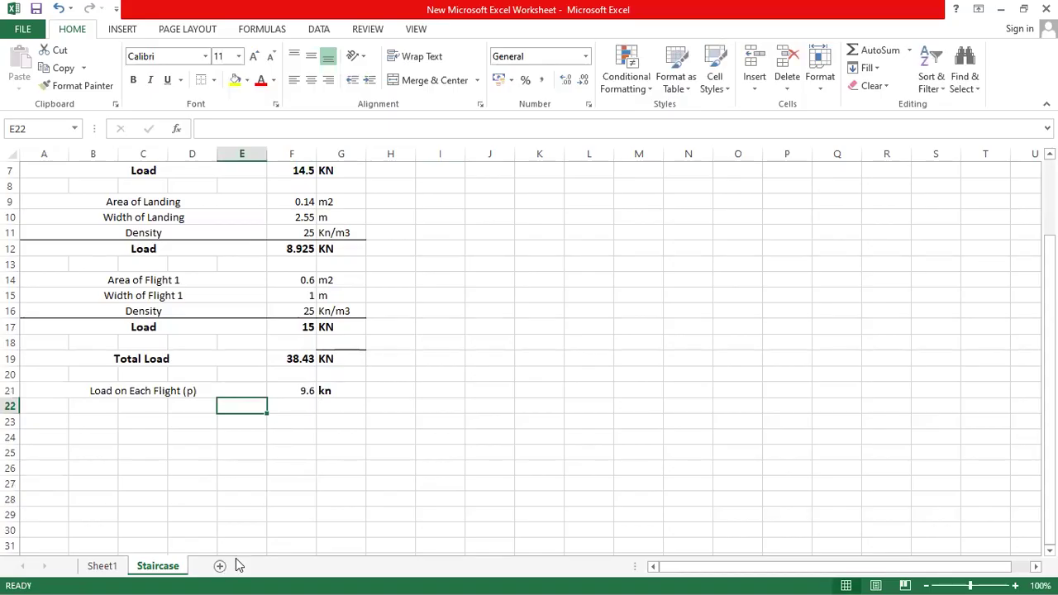
left_click(176, 394)
left_click(305, 130)
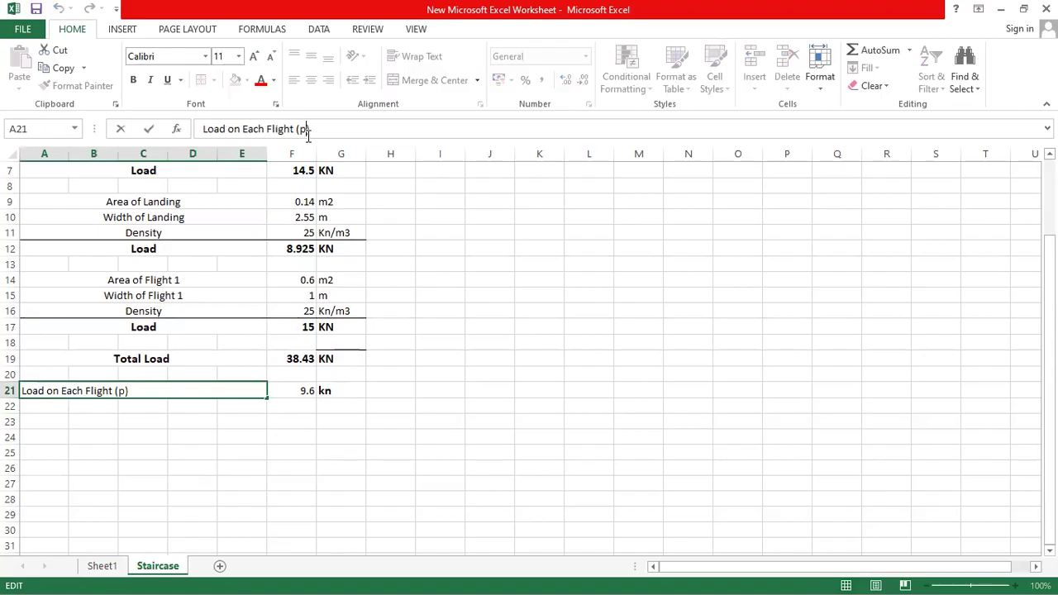
key("BackSpace")
key("Return")
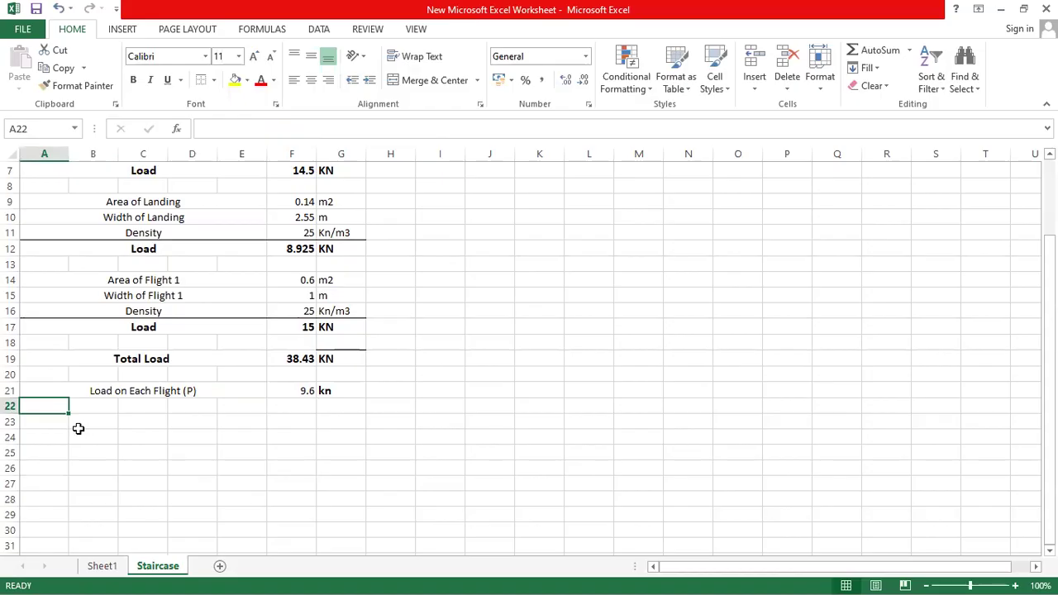
Merge and center A23:E23 and label it "UDL on Each Beam"
left_click_drag(59, 420, 248, 419)
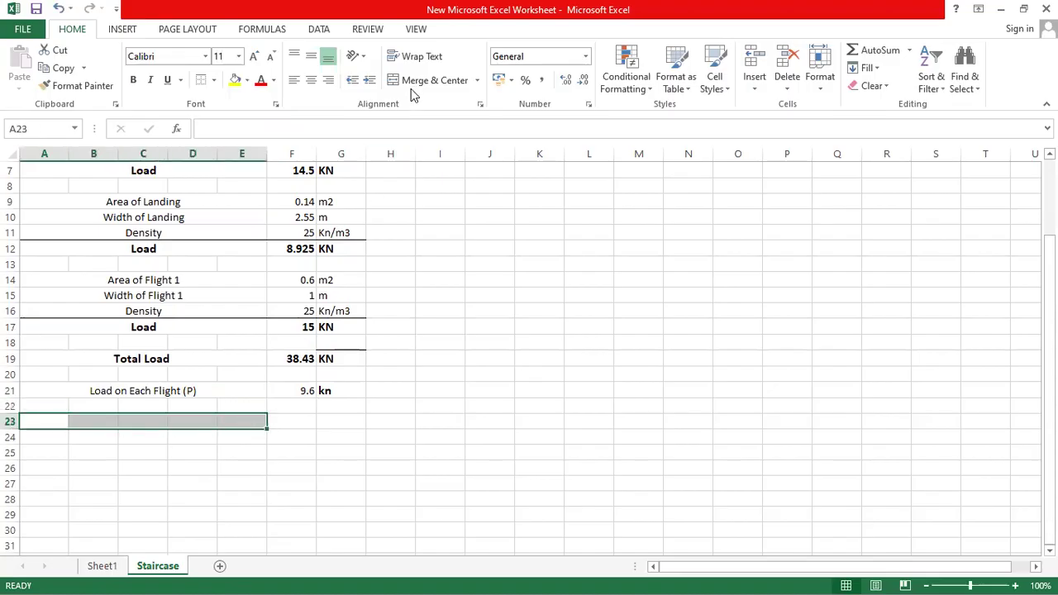
left_click(418, 81)
type("UD")
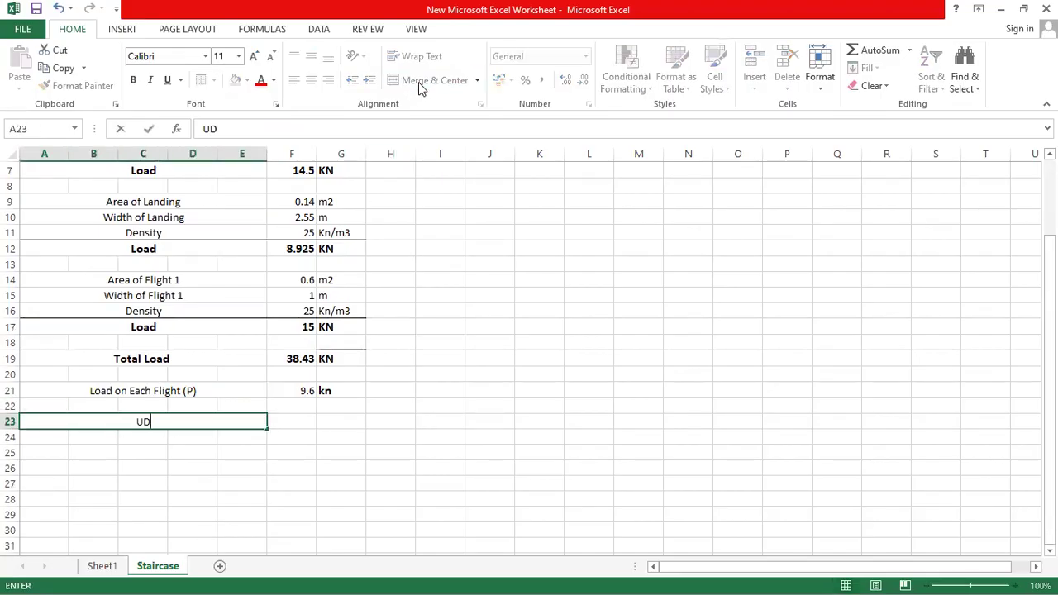
type("L on Eacg")
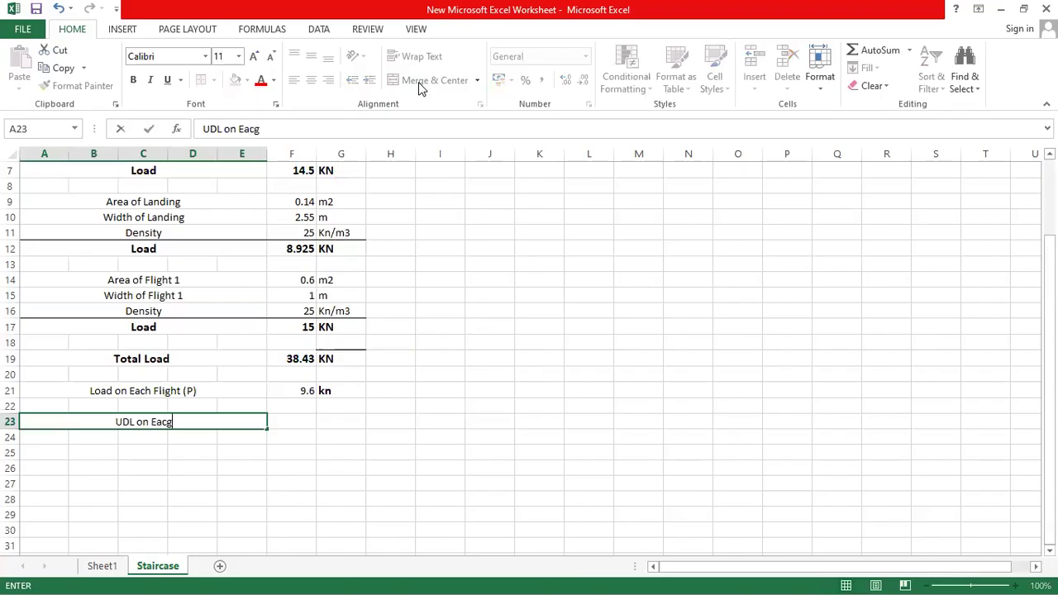
type(" Beam")
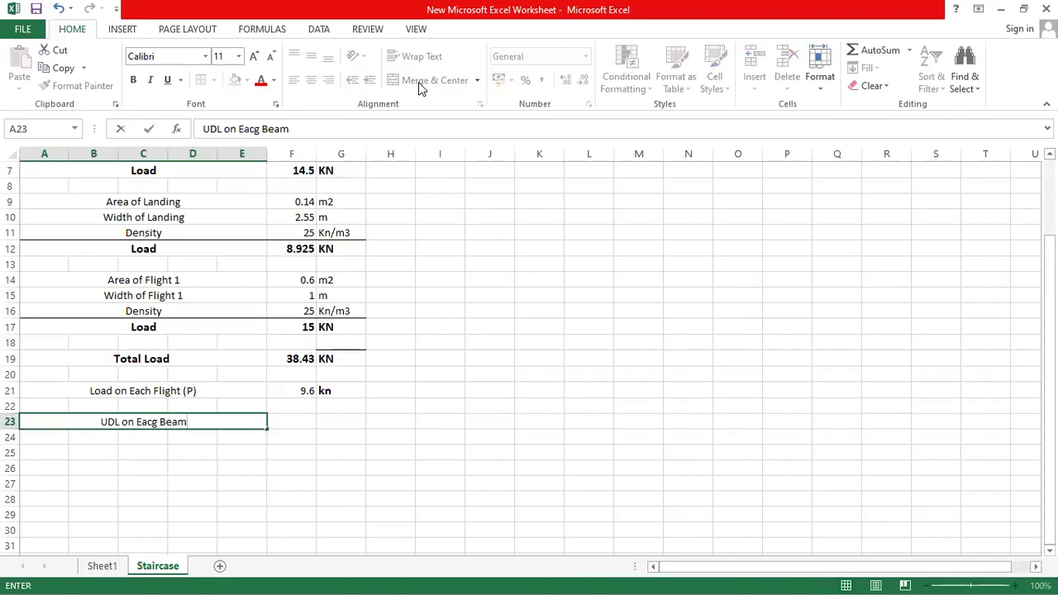
key("Return")
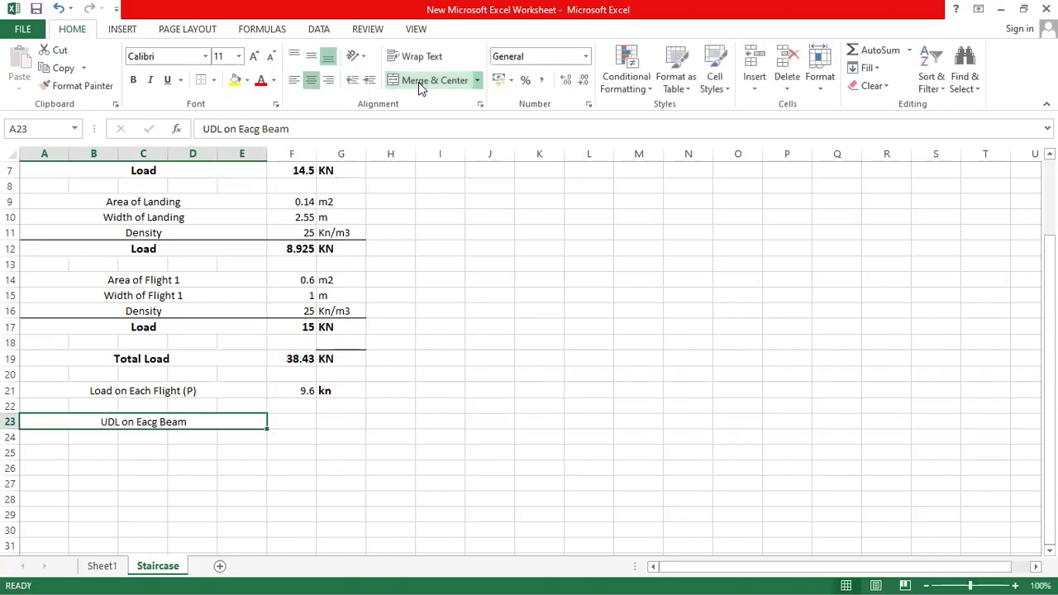
left_click(262, 128)
key("BackSpace")
type("h")
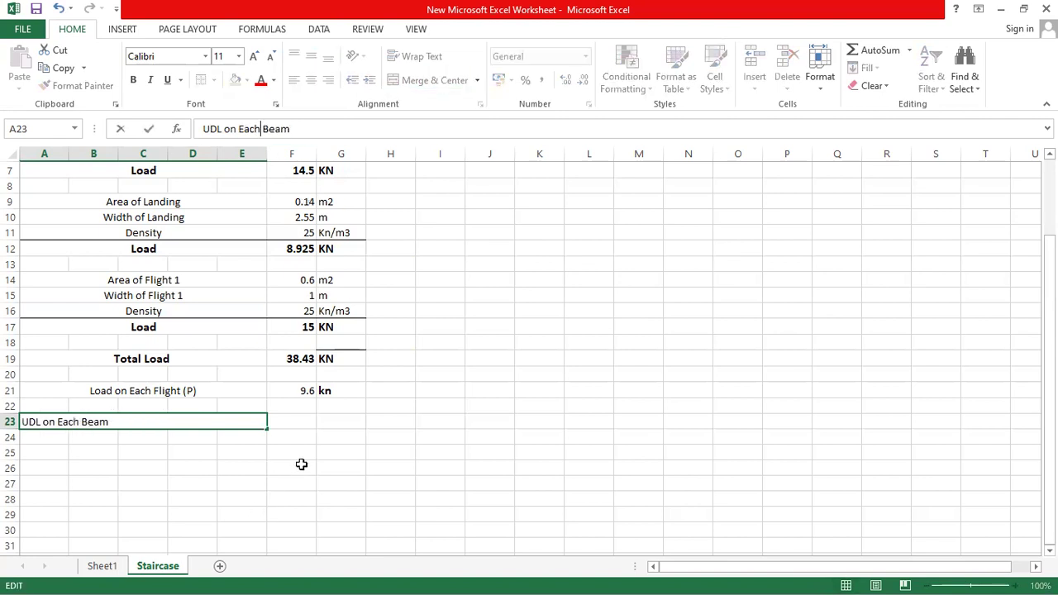
left_click(307, 388)
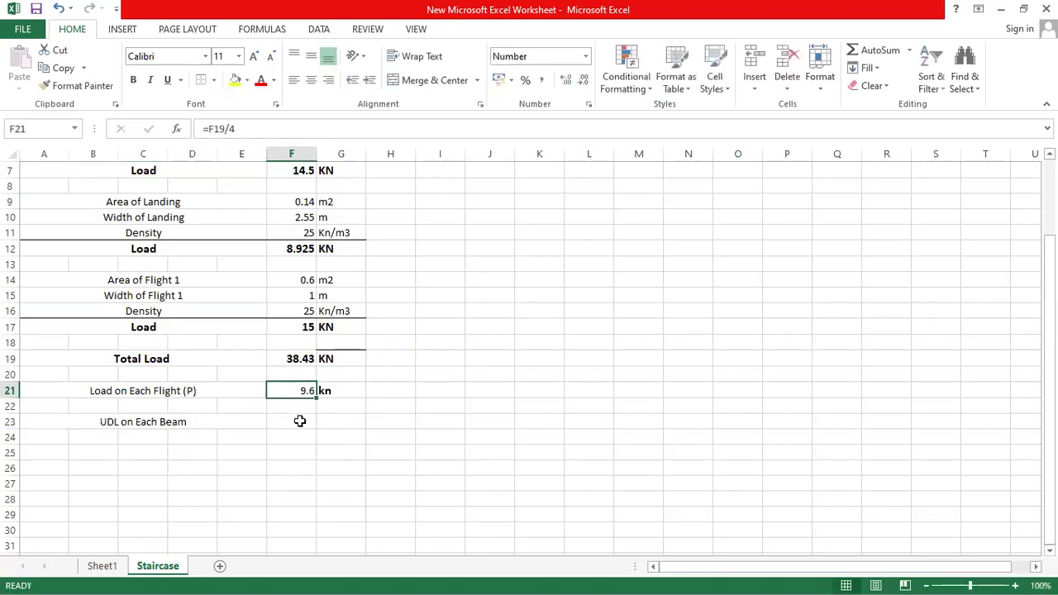
Switch to the AutoCAD drawing and examine the staircase bay in the floor plan, including its flight and landing width dimensions
left_click(300, 421)
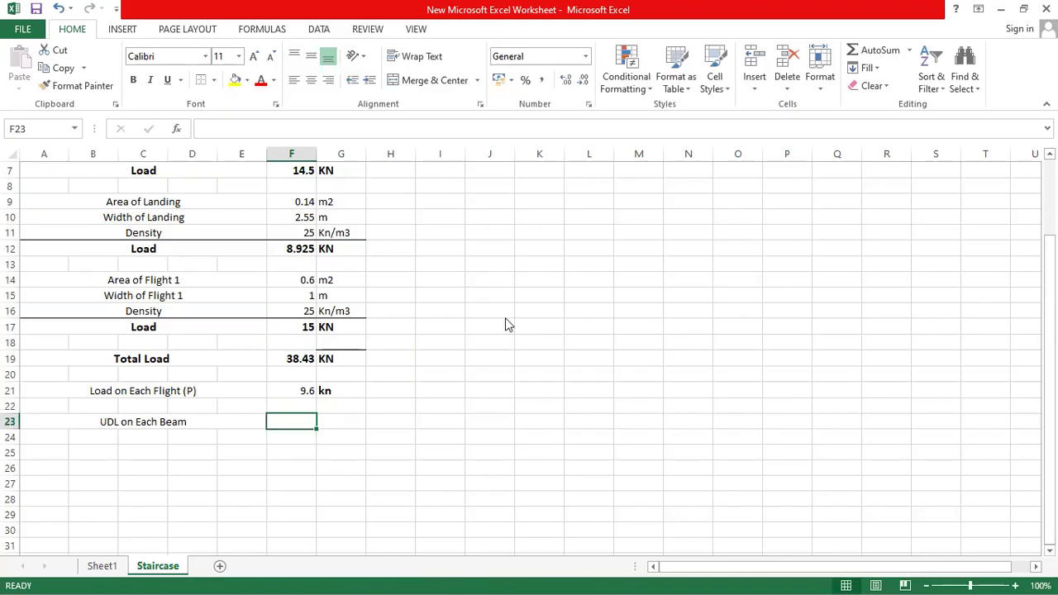
key("alt+Tab")
key("alt+Tab")
key("alt+Tab")
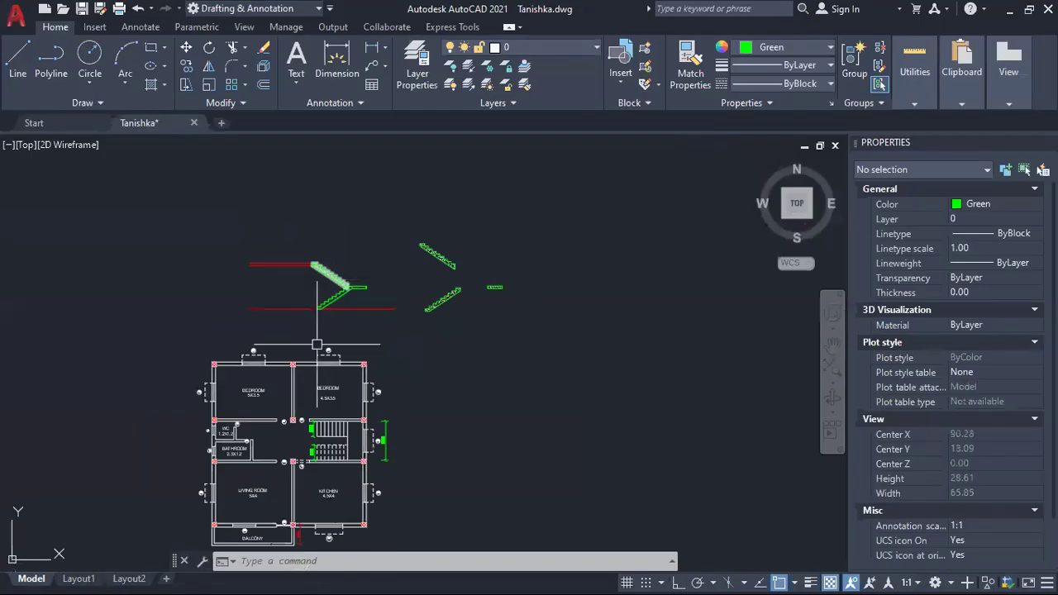
left_click_drag(316, 345, 385, 243)
scroll(383, 358, "up", 4)
scroll(372, 351, "up", 2)
scroll(390, 314, "up", 2)
scroll(380, 295, "down", 8)
scroll(381, 291, "up", 4)
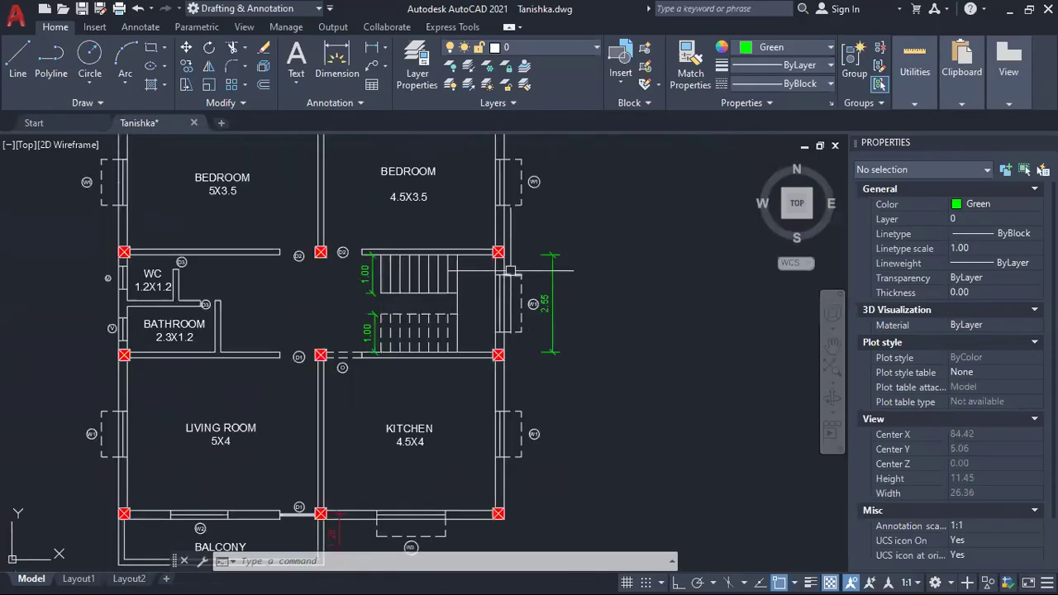
scroll(512, 273, "up", 2)
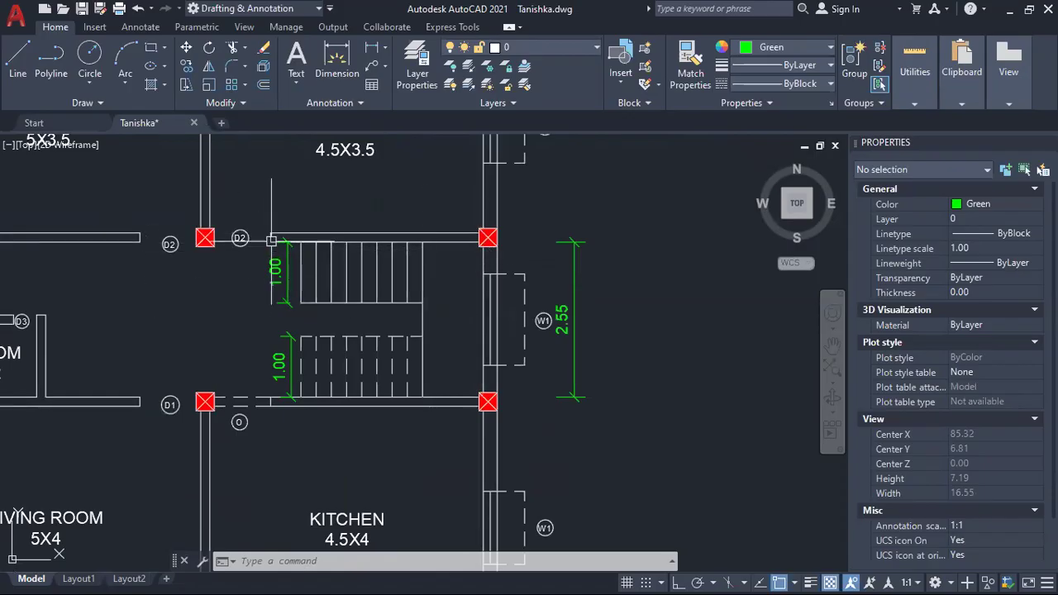
scroll(272, 244, "down", 4)
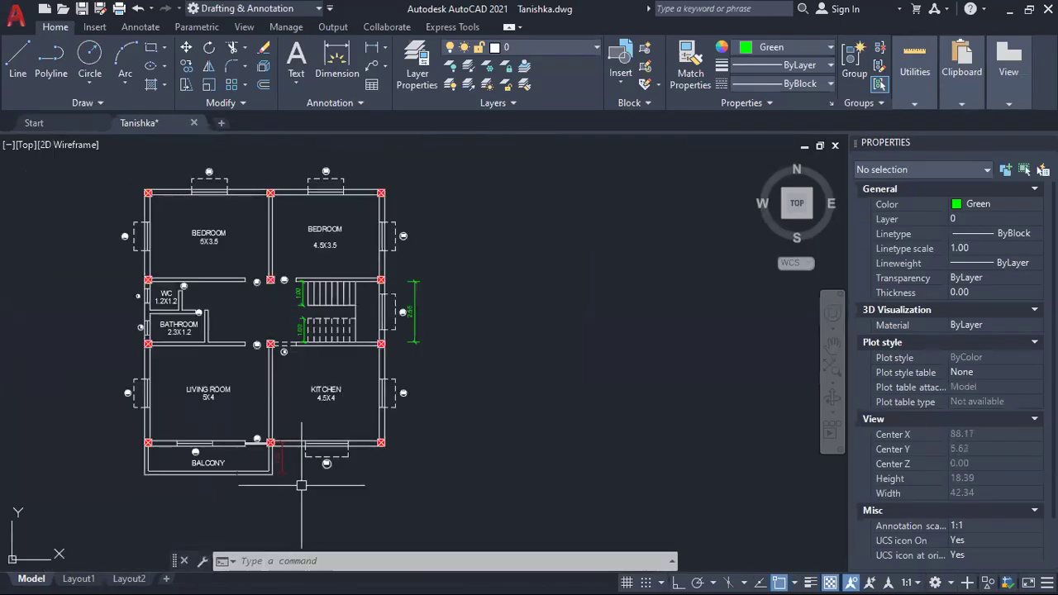
scroll(376, 324, "up", 2)
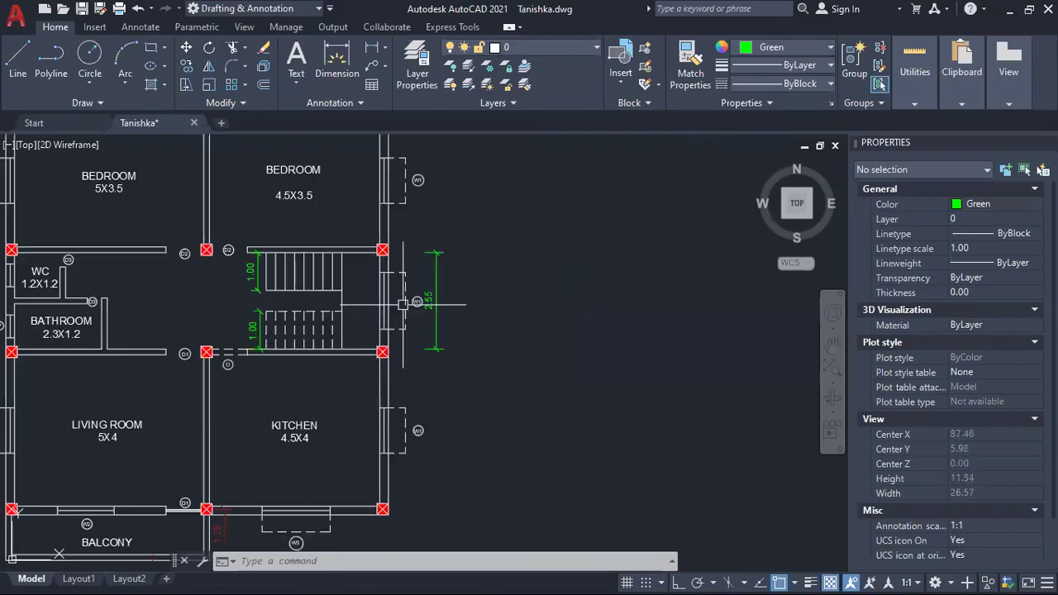
scroll(436, 351, "up", 2)
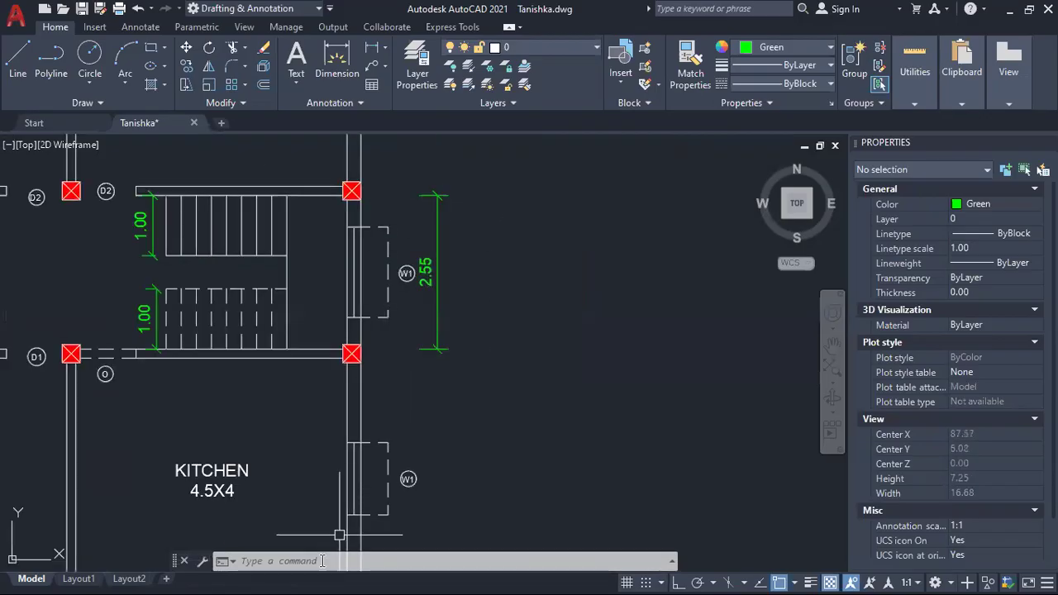
Switch back to the Excel sheet and compute the UDL on each beam in F23 with the formula =F21/2.55
key("alt+Tab")
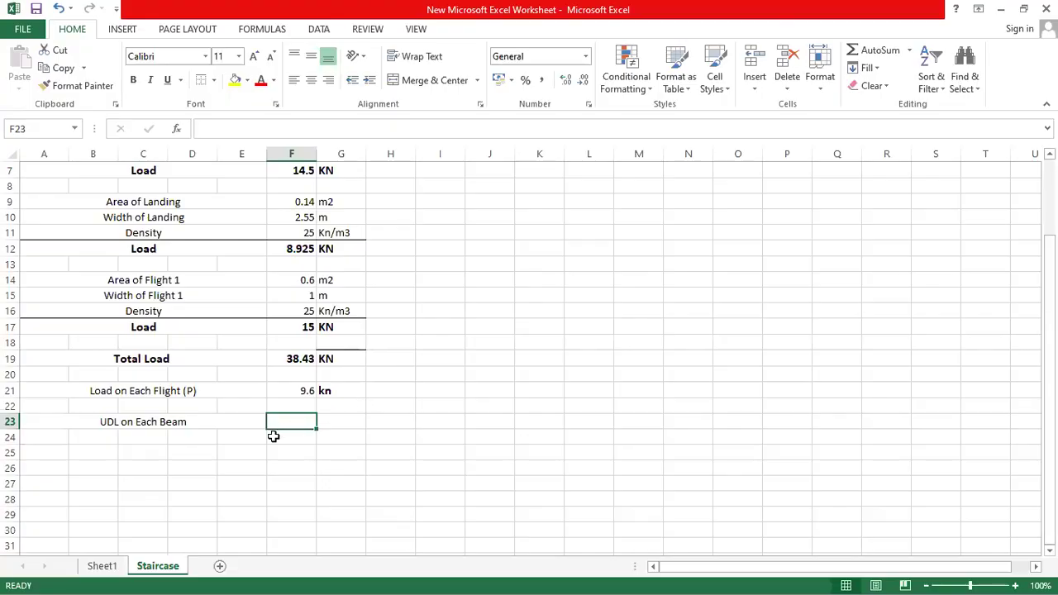
left_click(295, 389)
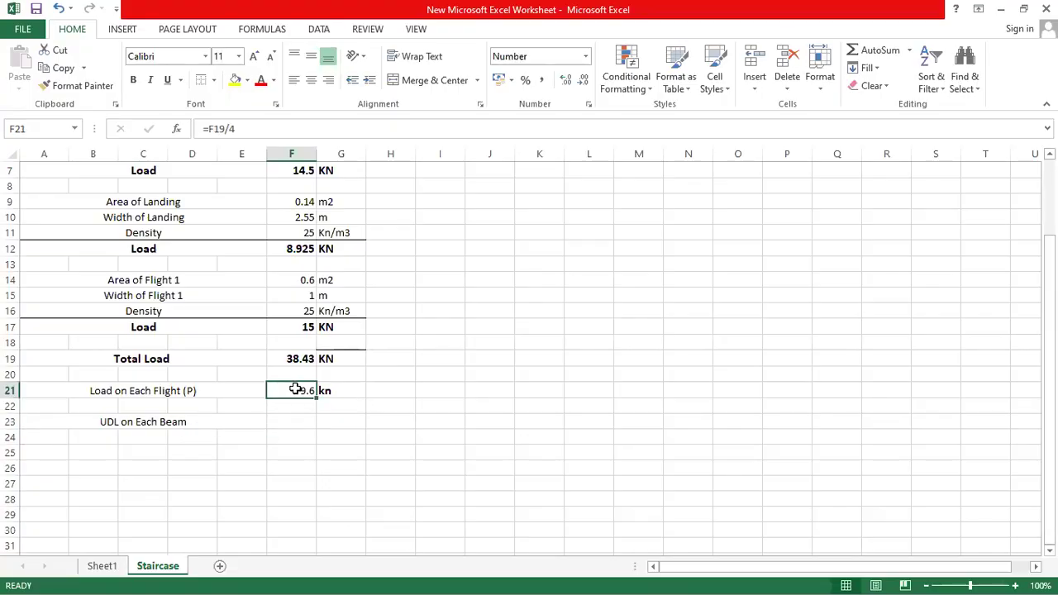
left_click(290, 419)
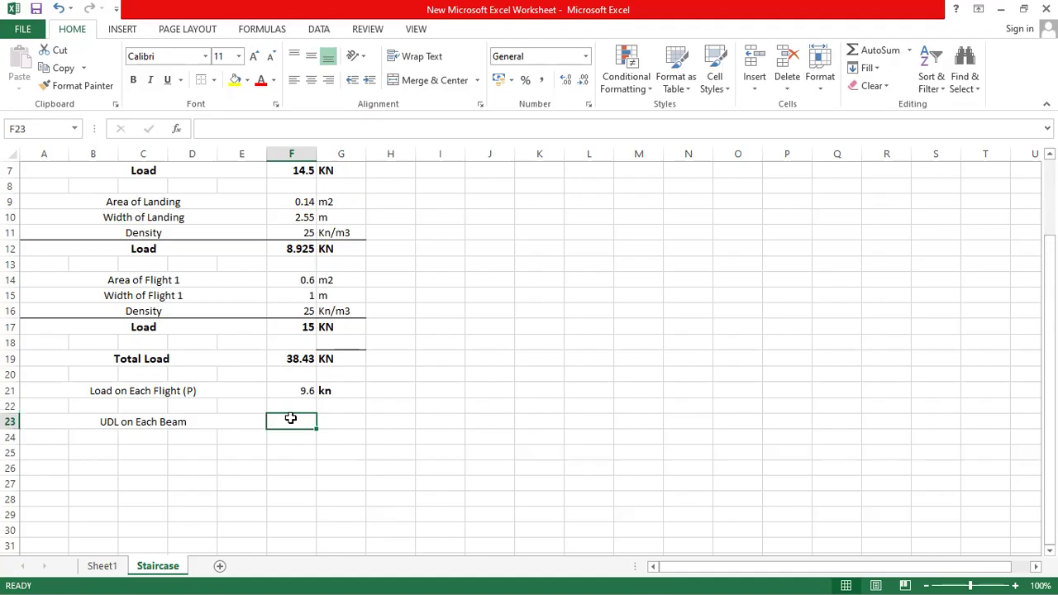
type("=")
left_click(305, 393)
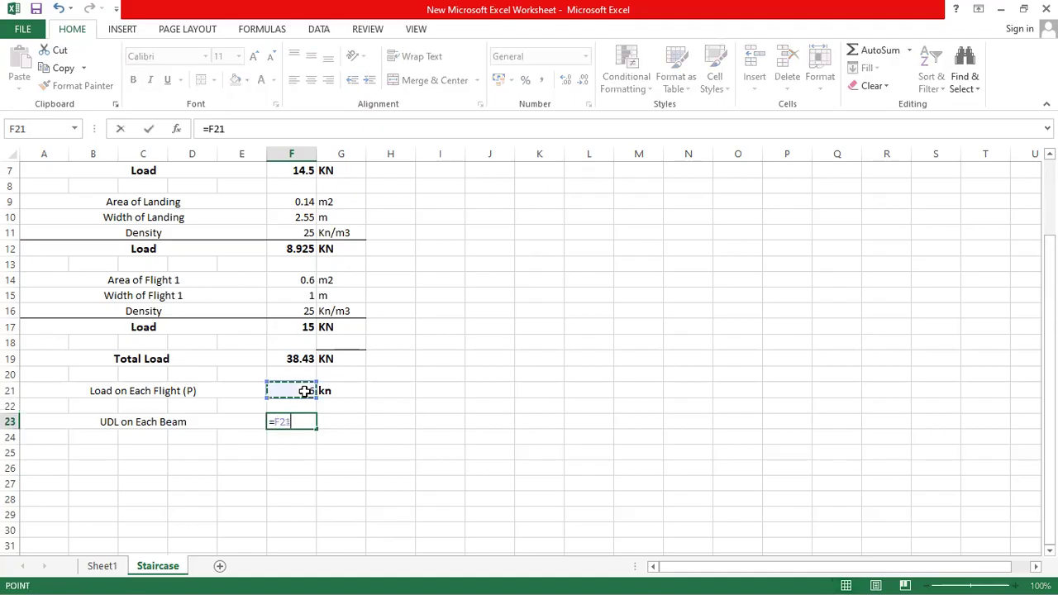
type("/")
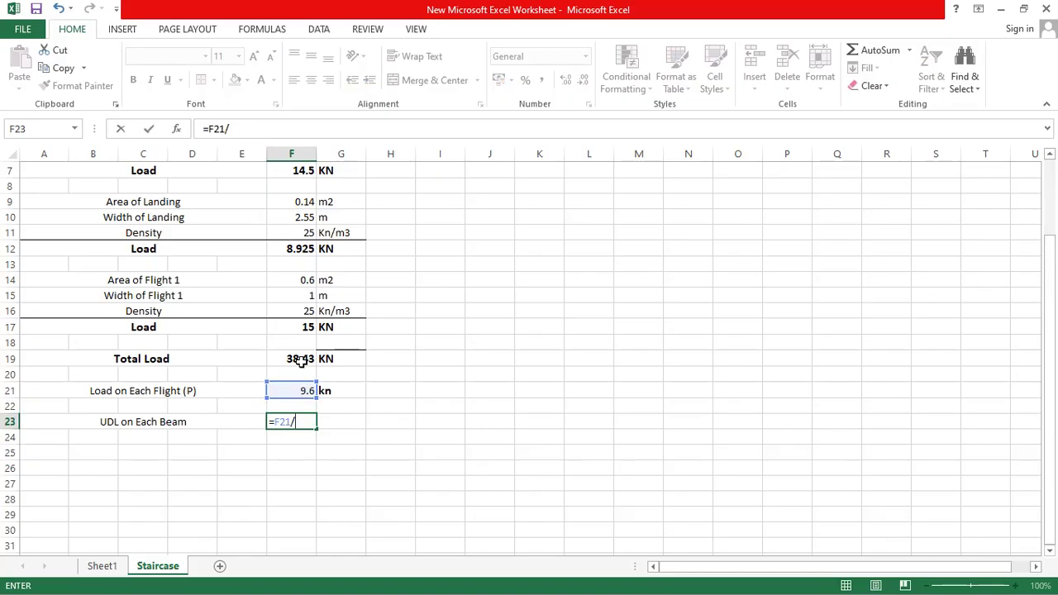
type("2.55")
key("Return")
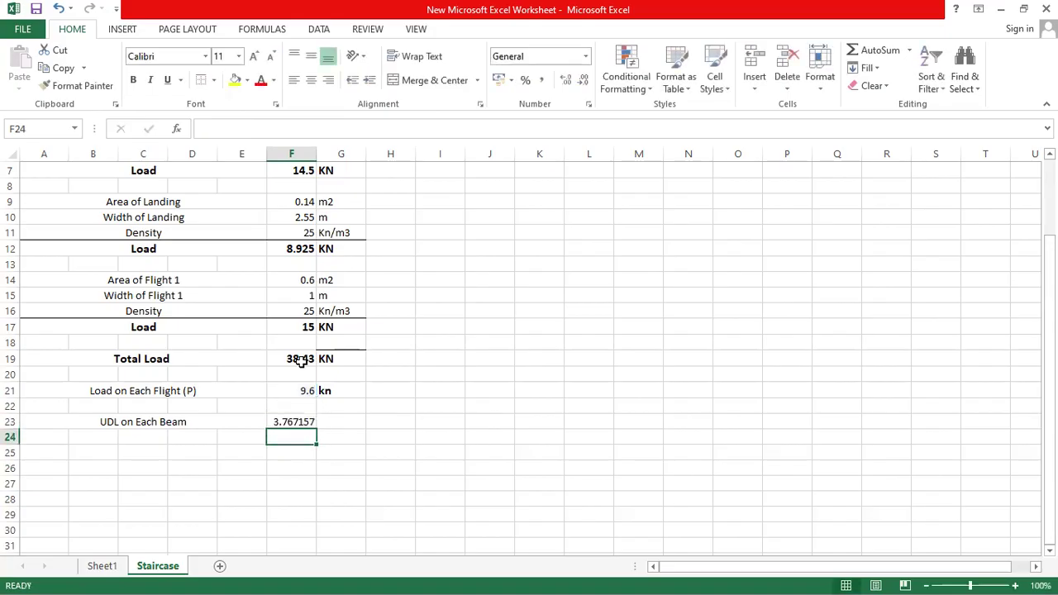
Format F23 to two decimal places and enter the unit kn/m in G23
left_click(298, 426)
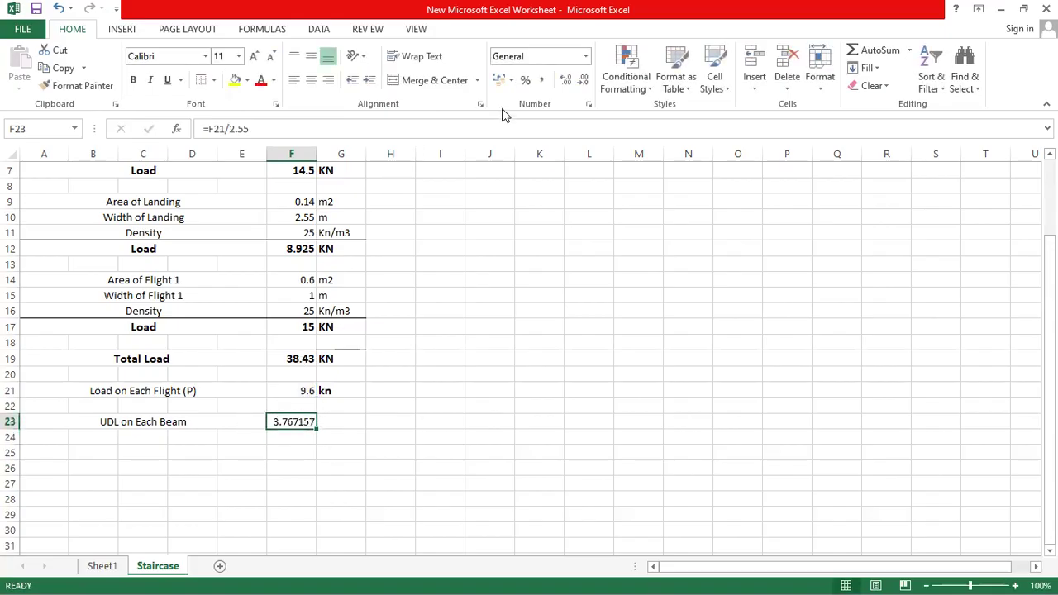
left_click(582, 80)
left_click(582, 80)
left_click(582, 80)
left_click(582, 81)
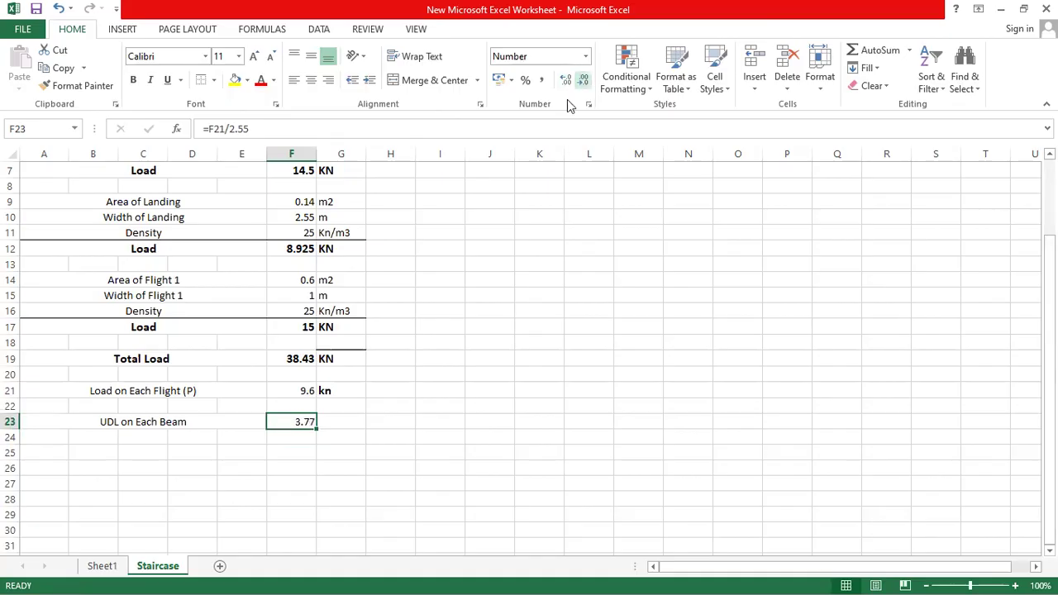
left_click(337, 433)
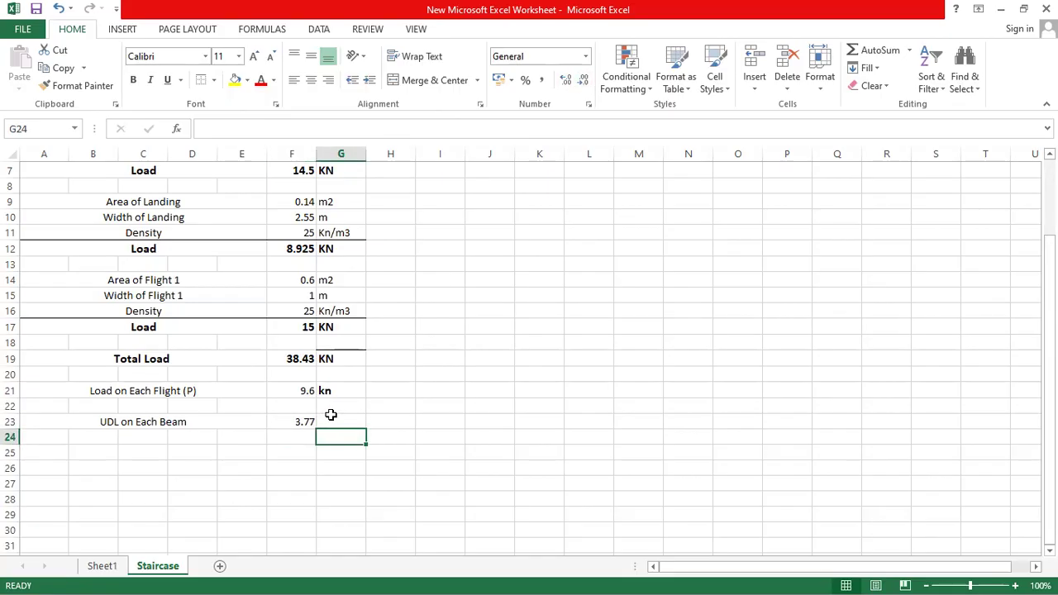
left_click(337, 421)
type("kn/")
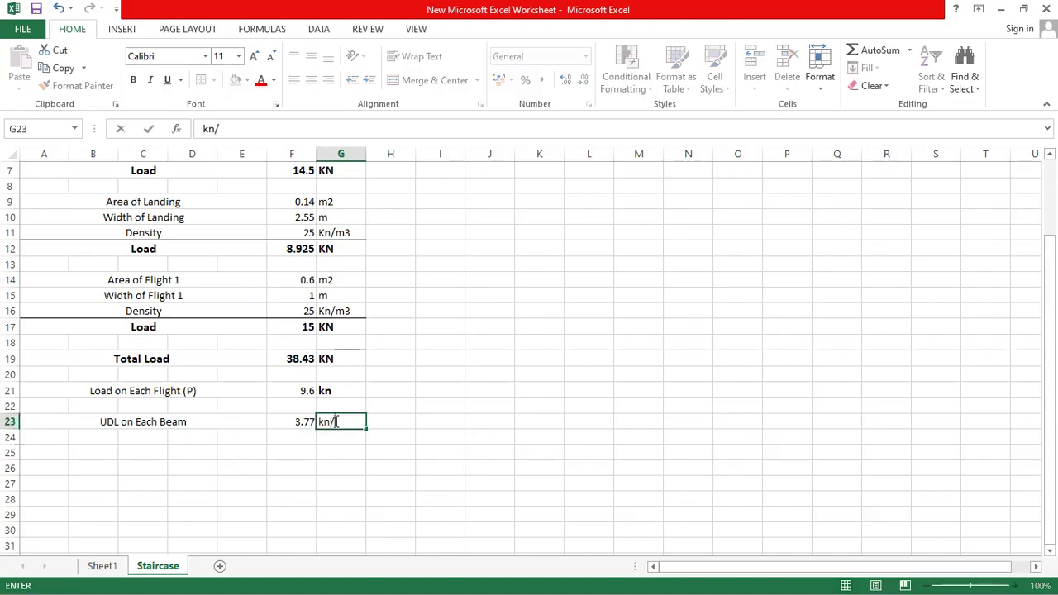
type("m")
left_click(418, 396)
Give the UDL row A23:G23 red text, a yellow fill and borders around all its cells
left_click_drag(111, 419, 329, 419)
left_click(262, 80)
left_click(236, 80)
left_click(494, 343)
left_click_drag(102, 424, 345, 422)
left_click(214, 80)
left_click(255, 210)
left_click(439, 378)
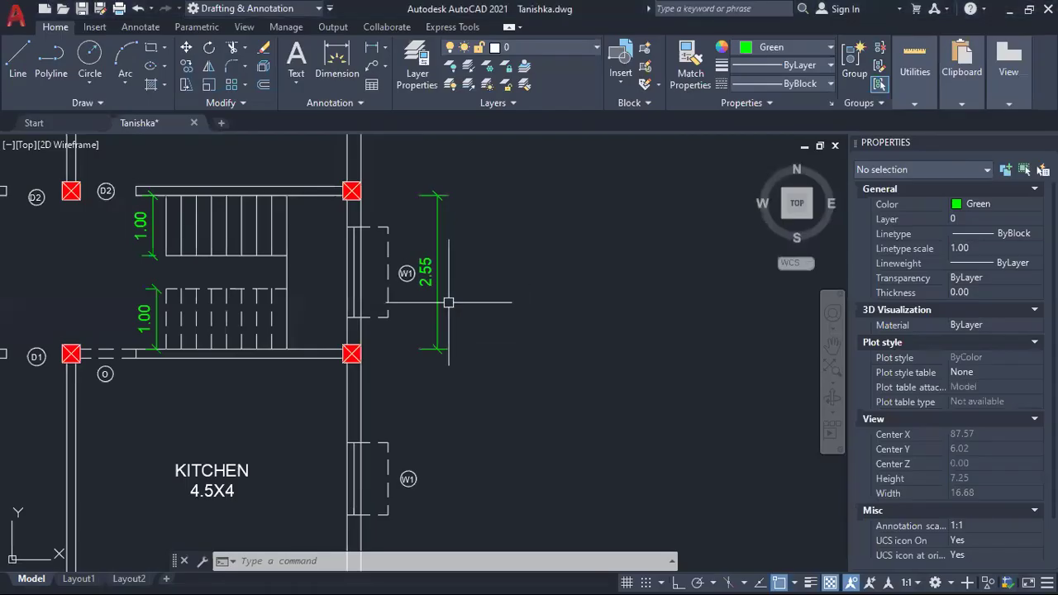
In the AutoCAD staircase section, mark up freehand 3.77 from each flight and 3.77+3.77 on the landing beam
scroll(449, 300, "down", 5)
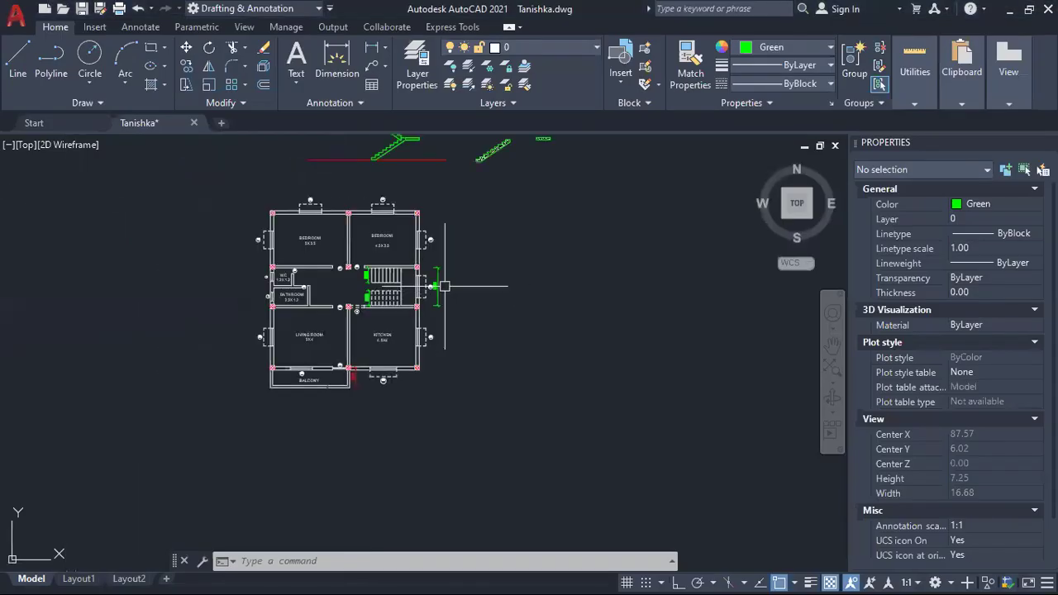
scroll(314, 302, "up", 5)
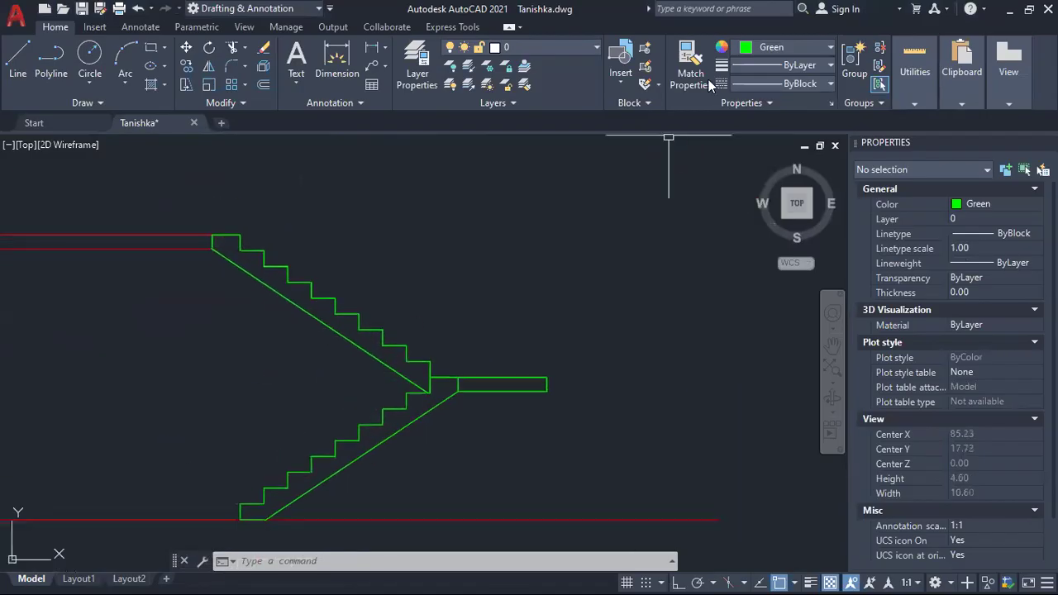
left_click(550, 391)
left_click_drag(545, 395, 530, 399)
left_click_drag(379, 258, 302, 360)
left_click_drag(303, 405, 366, 451)
left_click_drag(388, 293, 474, 340)
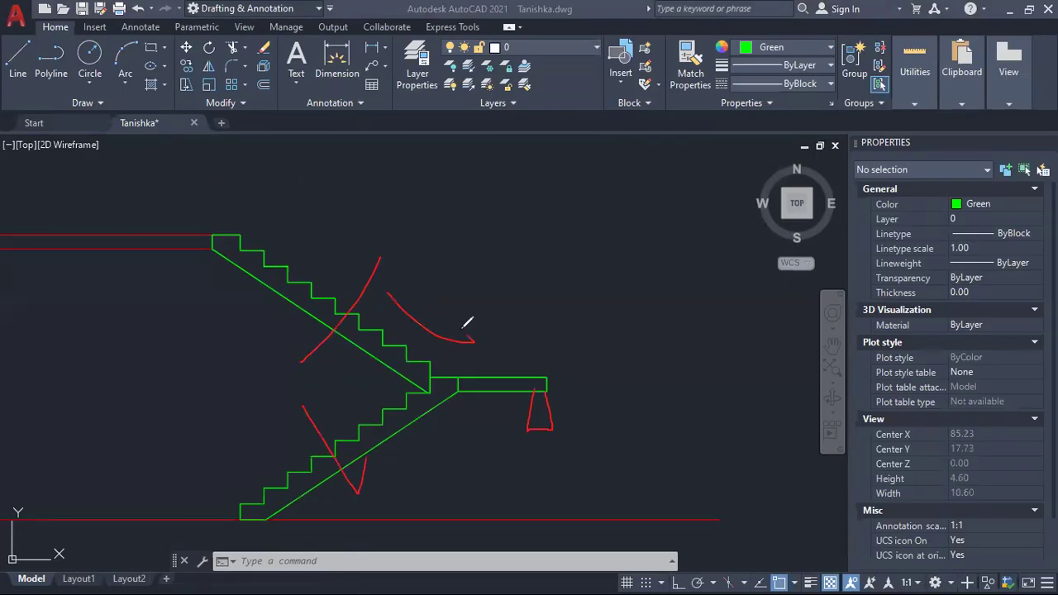
mouse_move(404, 476)
left_mouse_down()
mouse_move(468, 415)
mouse_move(477, 419)
left_mouse_up()
left_click_drag(462, 264, 470, 295)
left_click(500, 285)
mouse_move(501, 256)
left_mouse_down()
mouse_move(535, 249)
mouse_move(534, 270)
mouse_move(566, 269)
left_mouse_up()
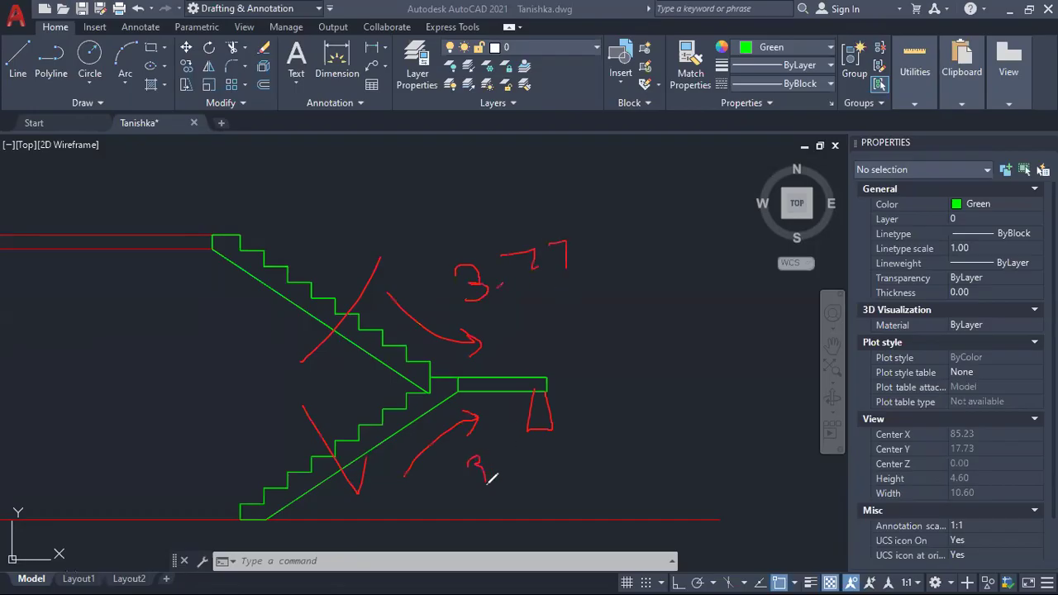
left_click_drag(532, 451, 539, 477)
left_click_drag(532, 334, 529, 354)
left_click_drag(567, 319, 566, 346)
mouse_move(587, 313)
left_mouse_down()
mouse_move(595, 339)
mouse_move(617, 335)
left_mouse_up()
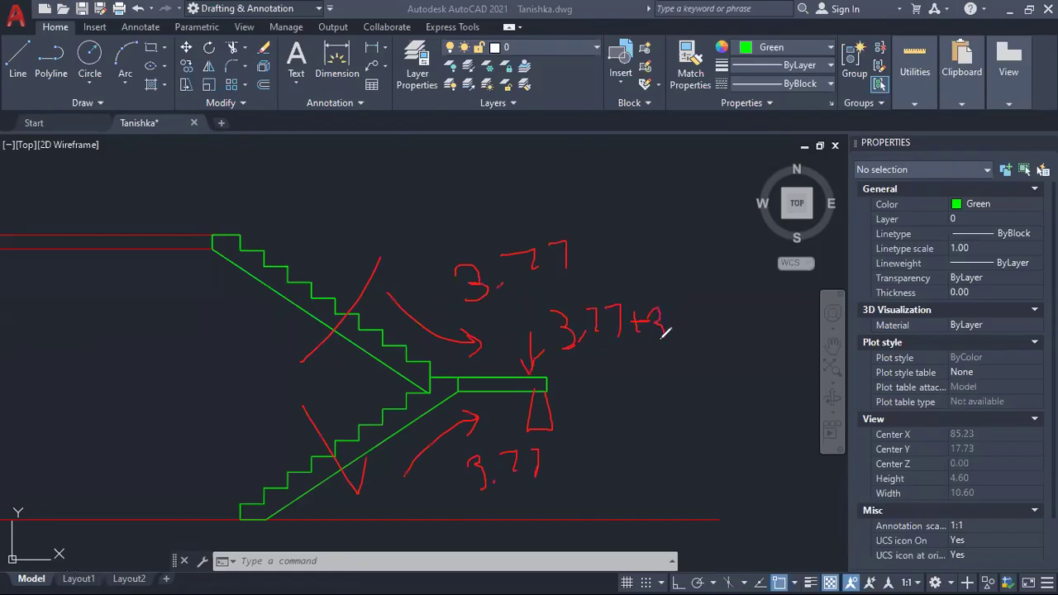
mouse_move(687, 307)
left_mouse_down()
mouse_move(694, 334)
mouse_move(713, 332)
left_mouse_up()
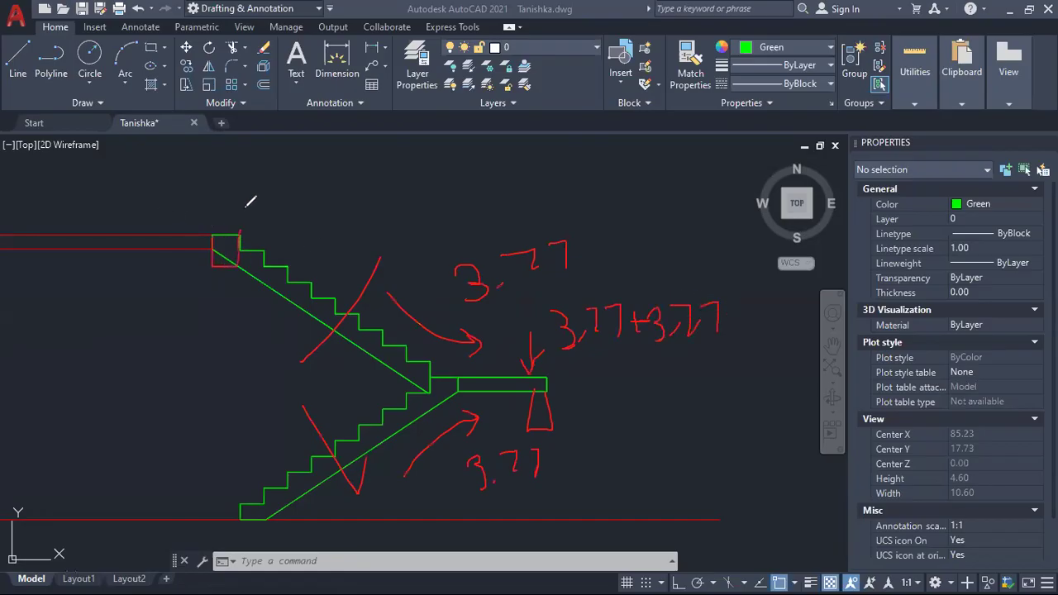
Mark up freehand the section's upper beam with 3.77 and its lower beam with 3.77 kn/m, and clear the whole markup
left_click_drag(232, 207, 262, 218)
mouse_move(274, 179)
left_mouse_down()
mouse_move(291, 196)
mouse_move(279, 210)
mouse_move(319, 209)
left_mouse_up()
mouse_move(333, 184)
left_mouse_down()
mouse_move(342, 173)
mouse_move(340, 231)
left_mouse_up()
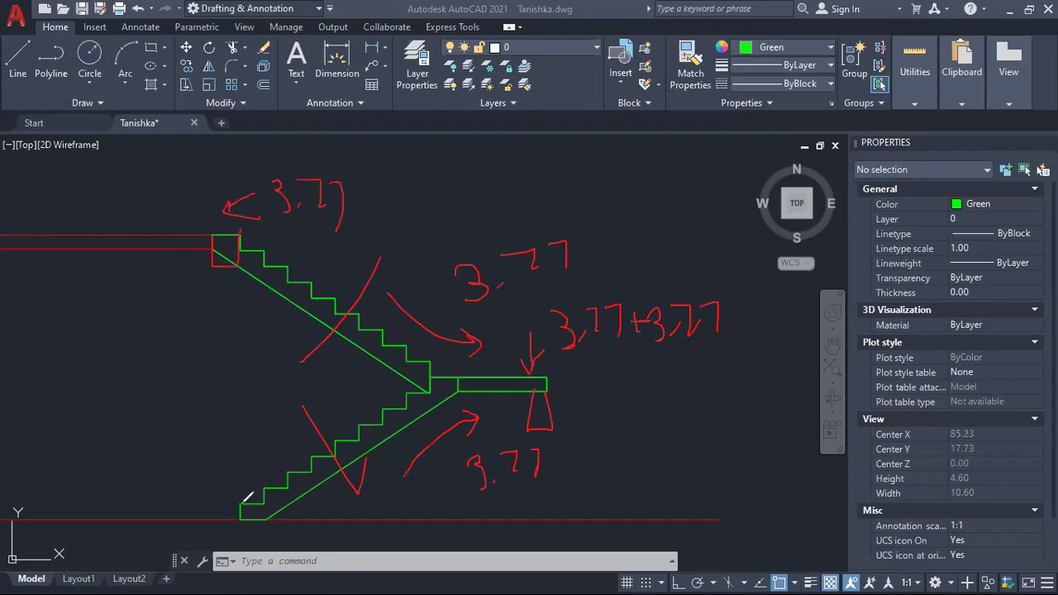
left_click_drag(215, 451, 224, 478)
mouse_move(117, 400)
left_mouse_down()
mouse_move(144, 402)
mouse_move(165, 426)
left_mouse_up()
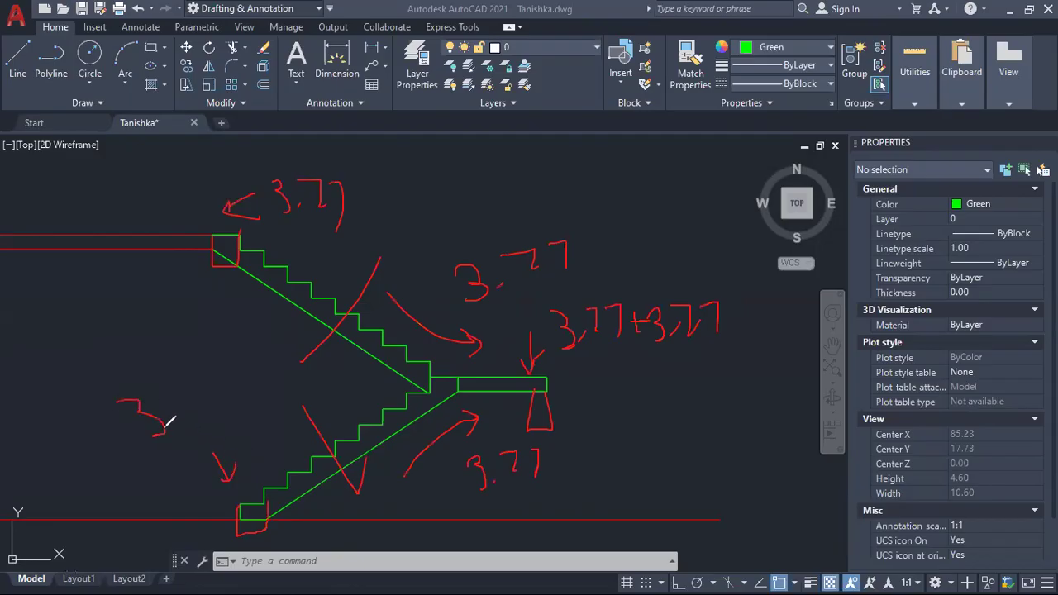
left_click_drag(157, 386, 220, 408)
left_click_drag(226, 372, 239, 401)
mouse_move(240, 401)
left_mouse_down()
mouse_move(253, 387)
mouse_move(304, 393)
left_mouse_up()
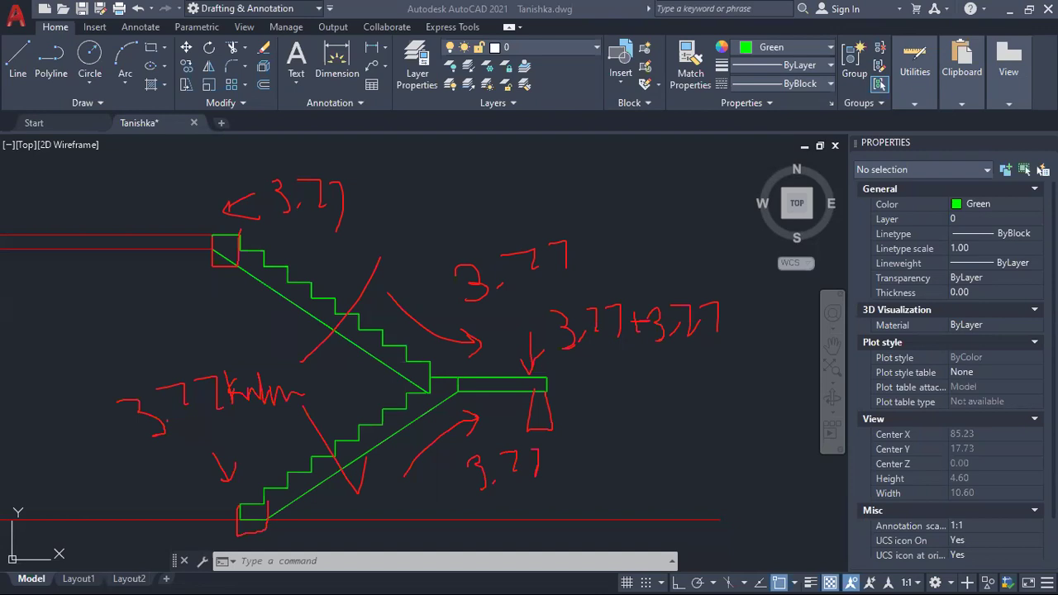
left_click(637, 162)
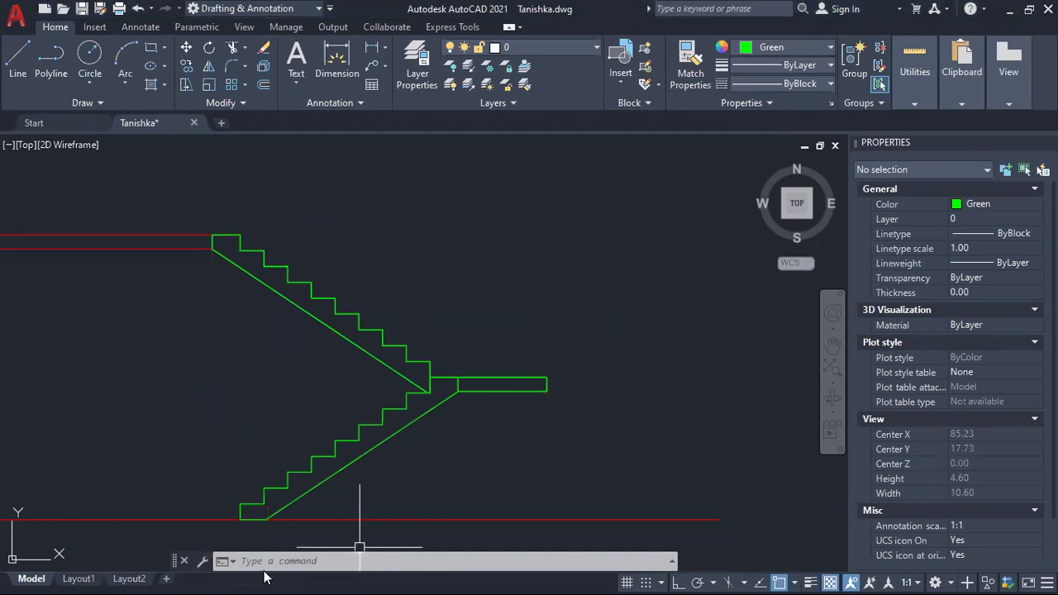
Switch to the Excel sheet and review the staircase dead load calculation from its title down to the UDL row
scroll(342, 485, "down", 4)
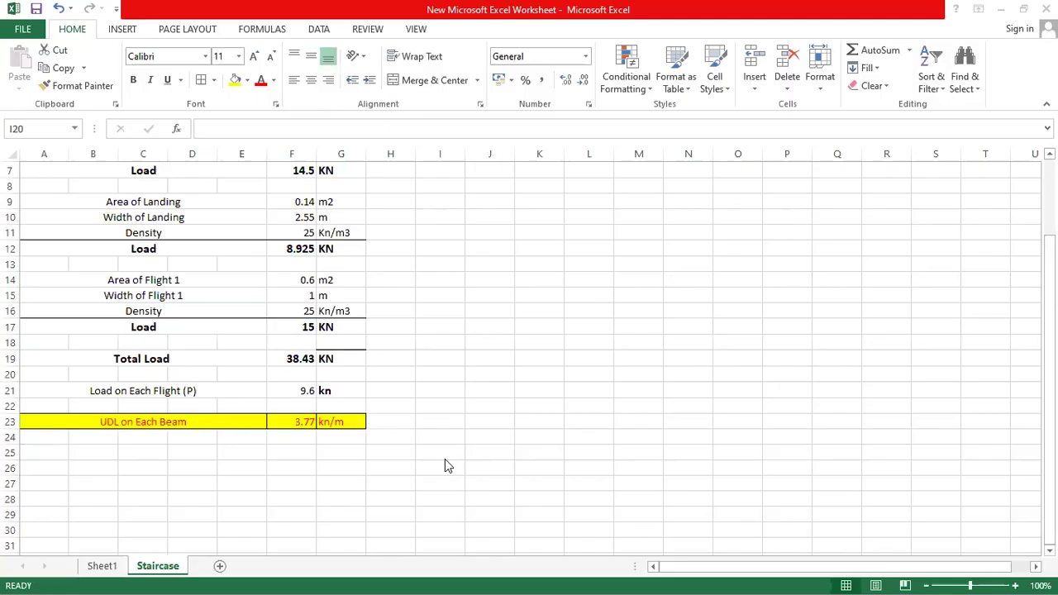
left_click(440, 371)
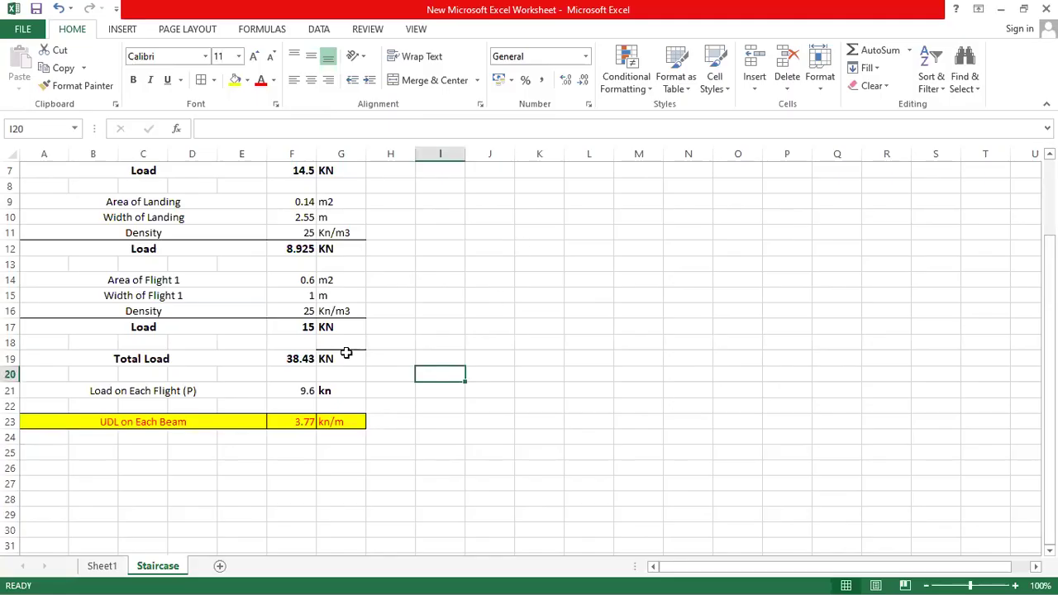
scroll(295, 400, "down", 2)
scroll(295, 400, "up", 4)
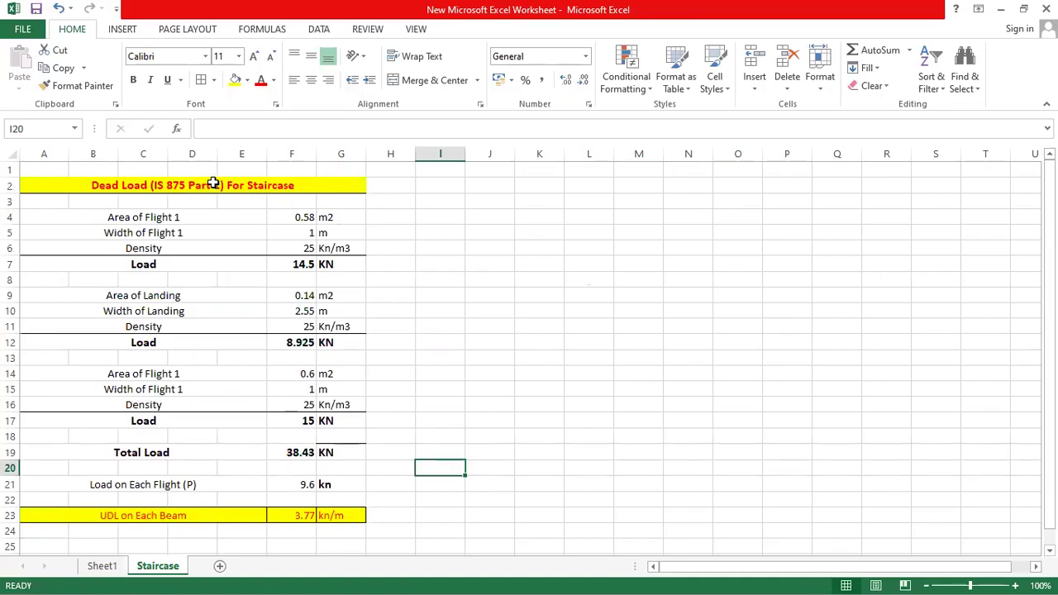
scroll(303, 491, "down", 2)
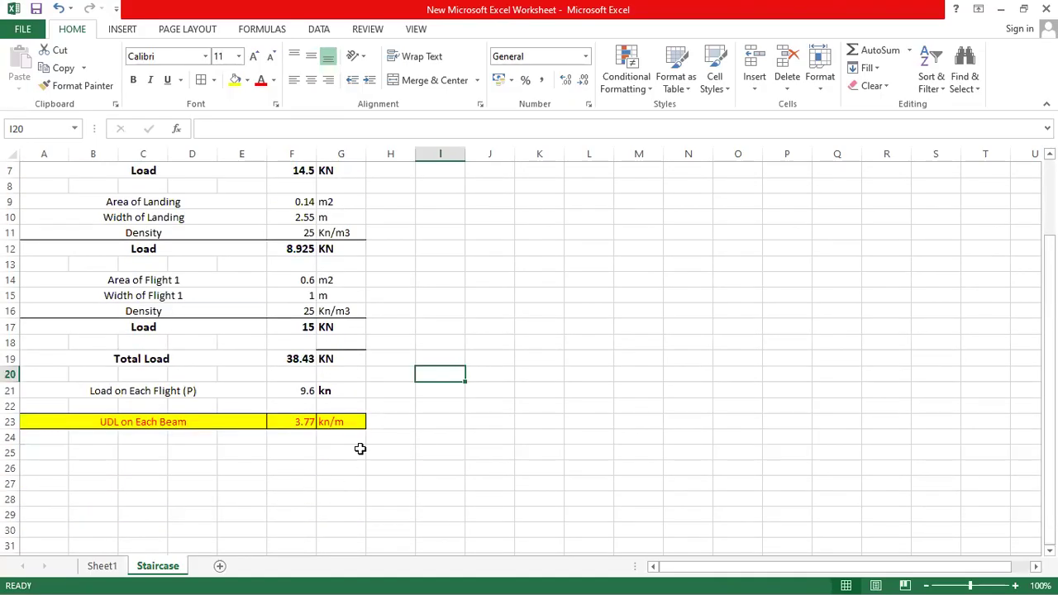
scroll(413, 373, "up", 2)
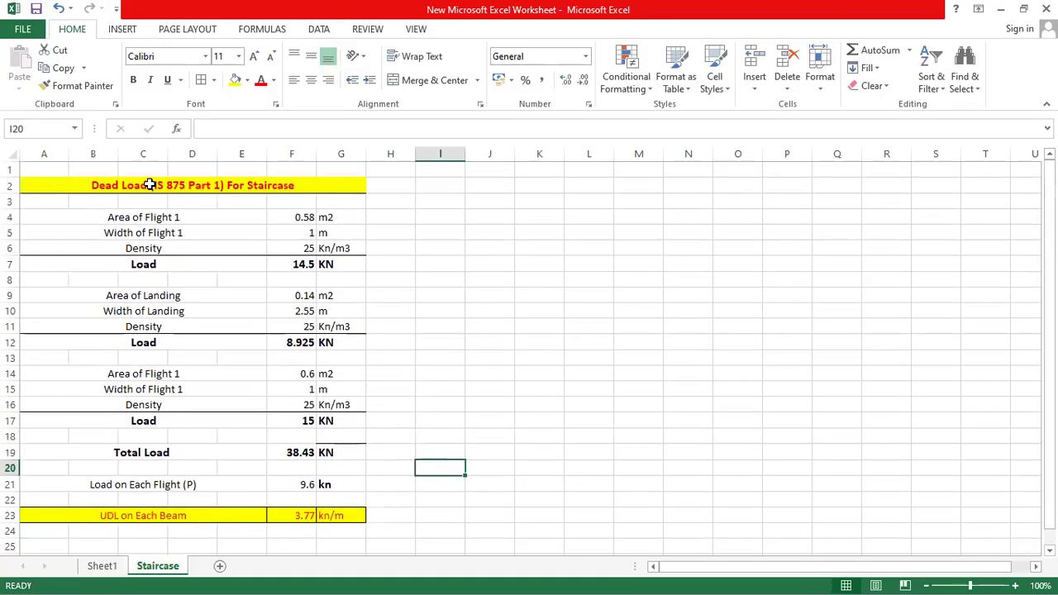
left_click(149, 186)
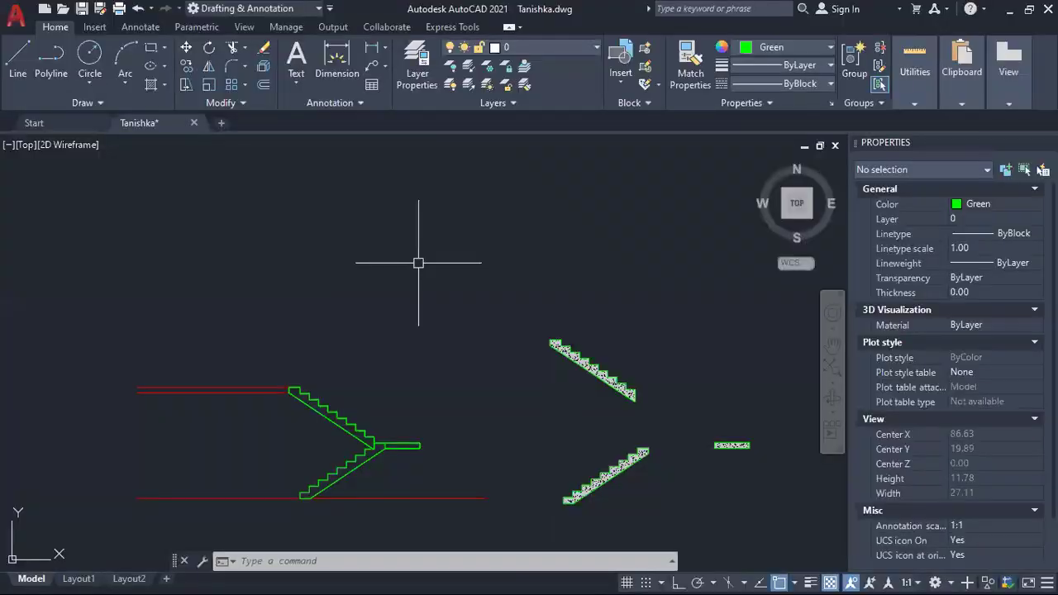
In the AutoCAD floor plan, draw a rectangle from the upper flight's outer starting corner to the inner face of the column diagonally opposite
scroll(515, 413, "down", 3)
scroll(470, 368, "up", 3)
scroll(421, 386, "up", 2)
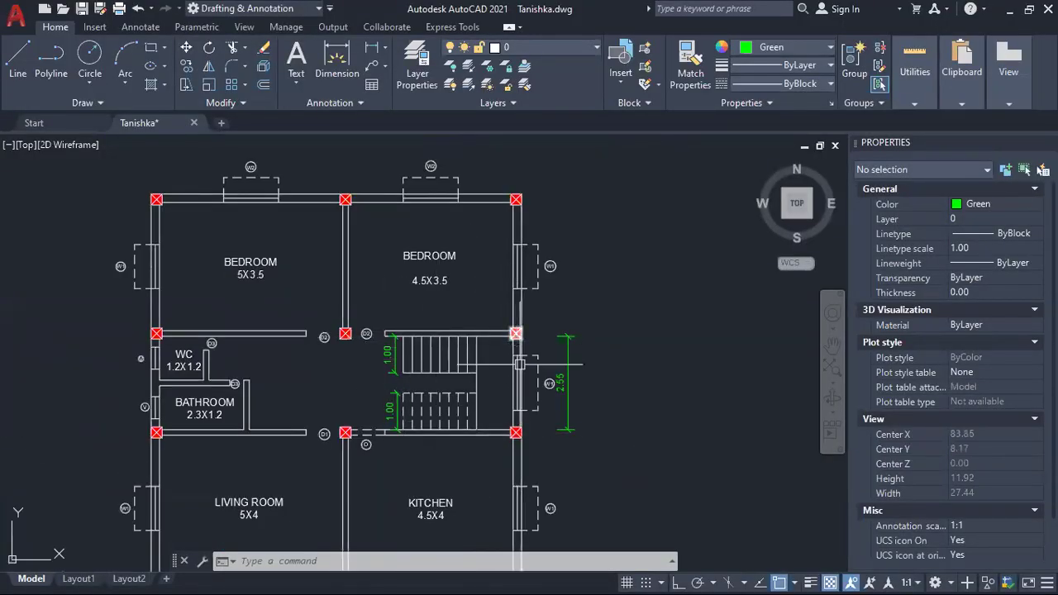
scroll(405, 362, "up", 2)
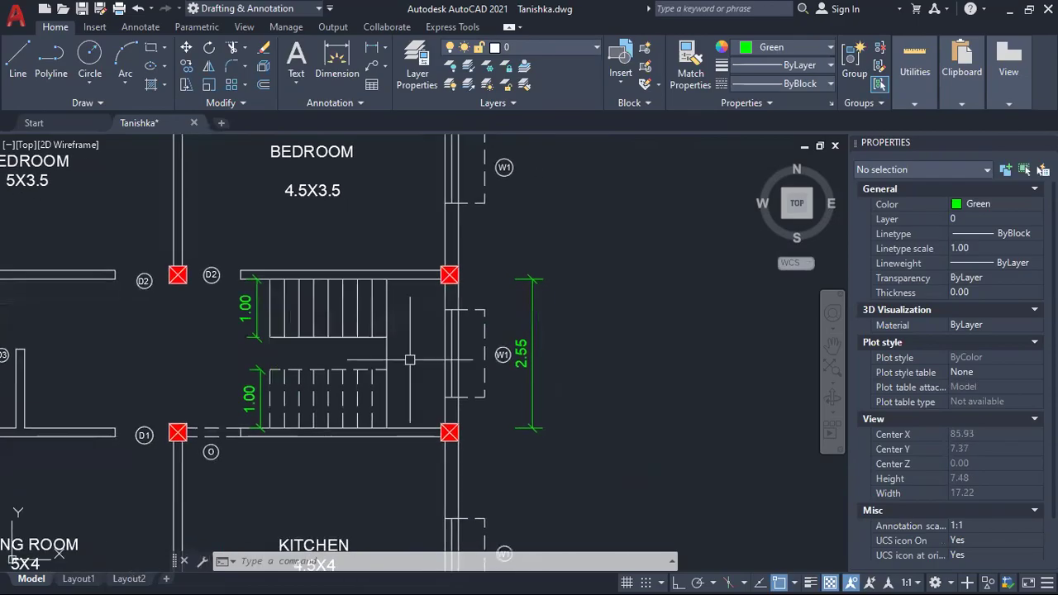
scroll(421, 338, "up", 2)
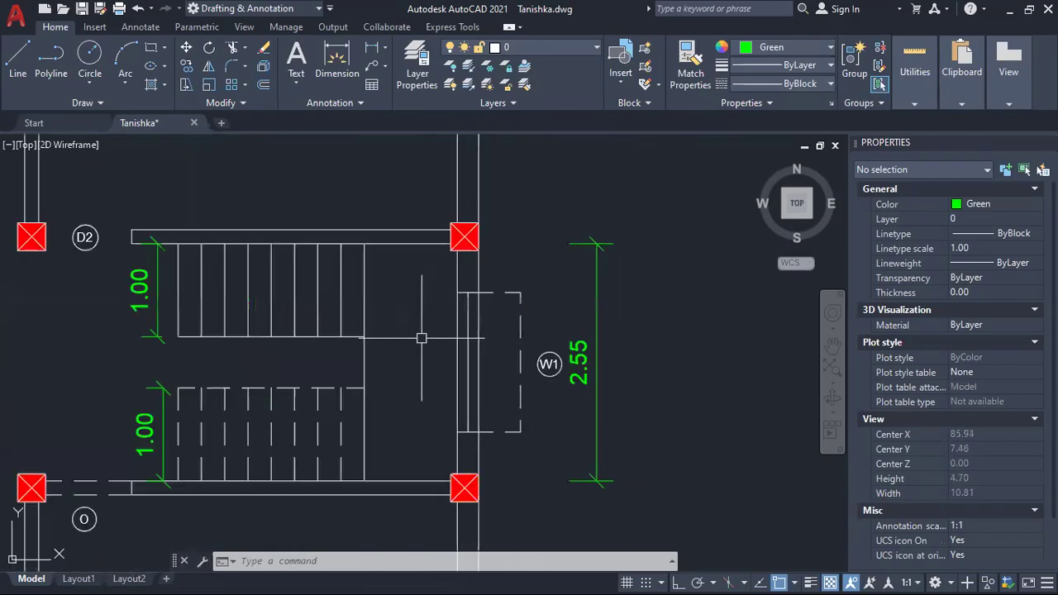
right_click(422, 338)
key("Escape")
key("Escape")
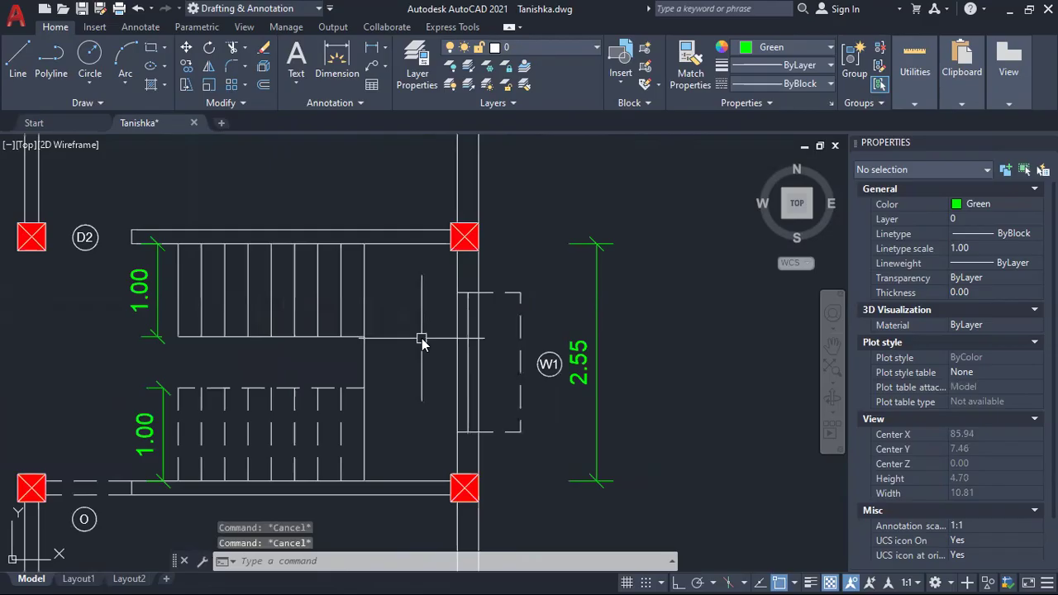
type("rec")
key("Return")
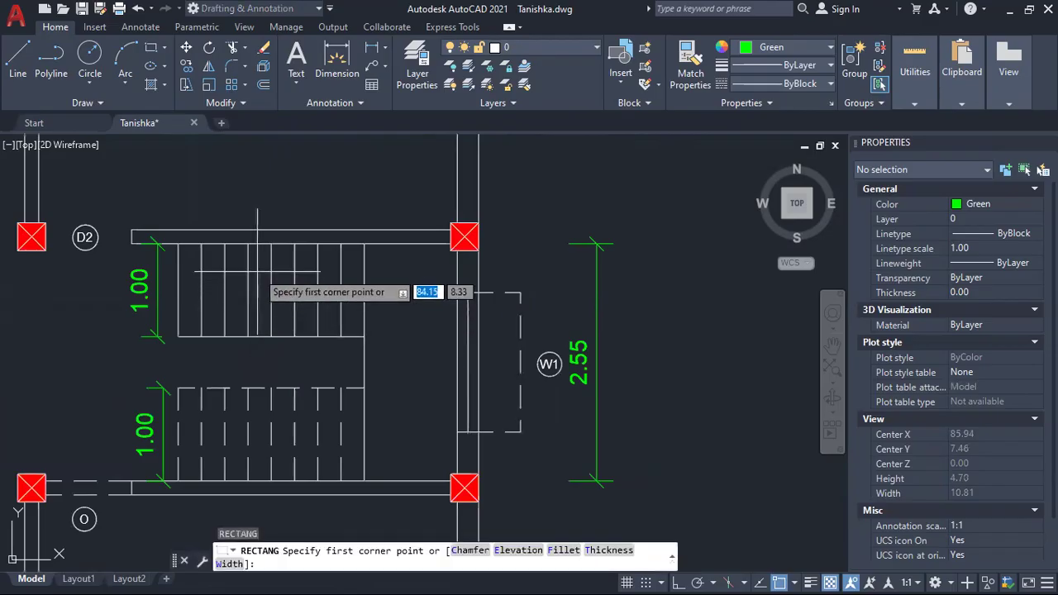
left_click(178, 242)
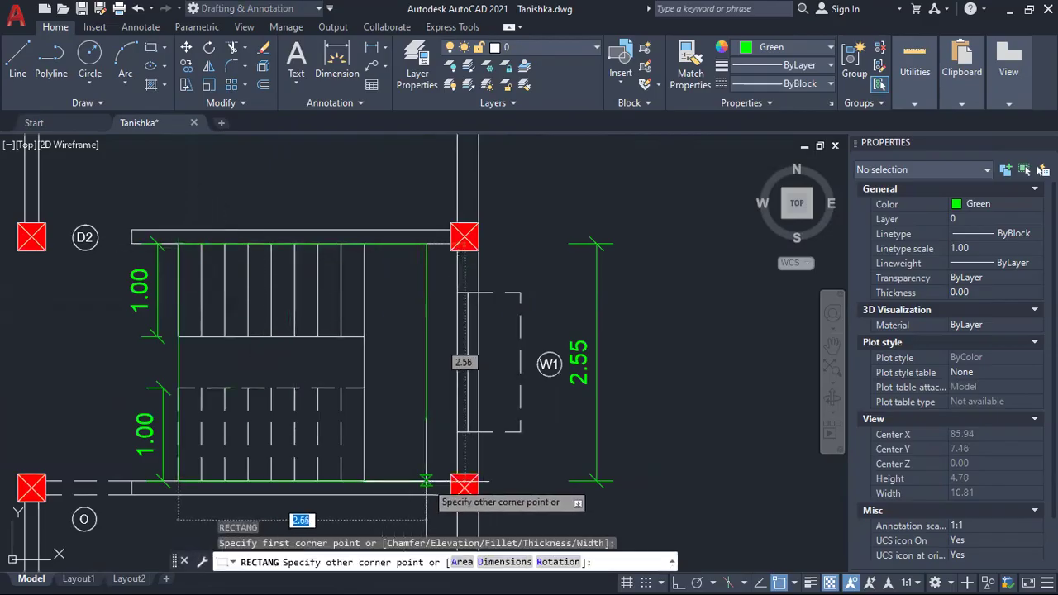
scroll(428, 482, "up", 4)
left_click(485, 479)
Stretch the rectangle's landing-side edge to the inner face of the external wall at window W1
left_click(487, 354)
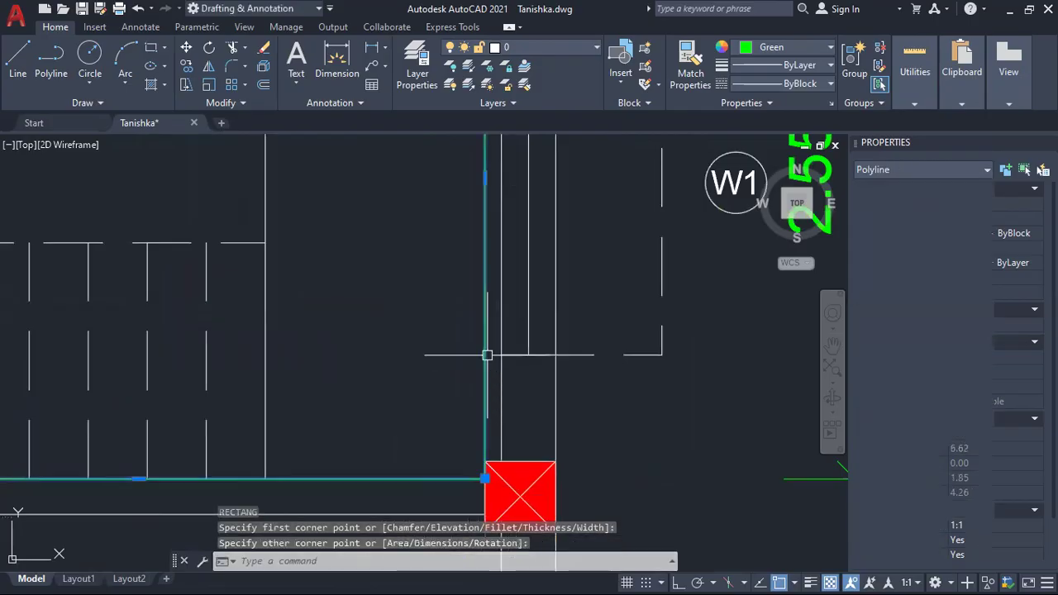
left_click_drag(433, 263, 418, 352)
left_click(463, 302)
left_click(479, 303)
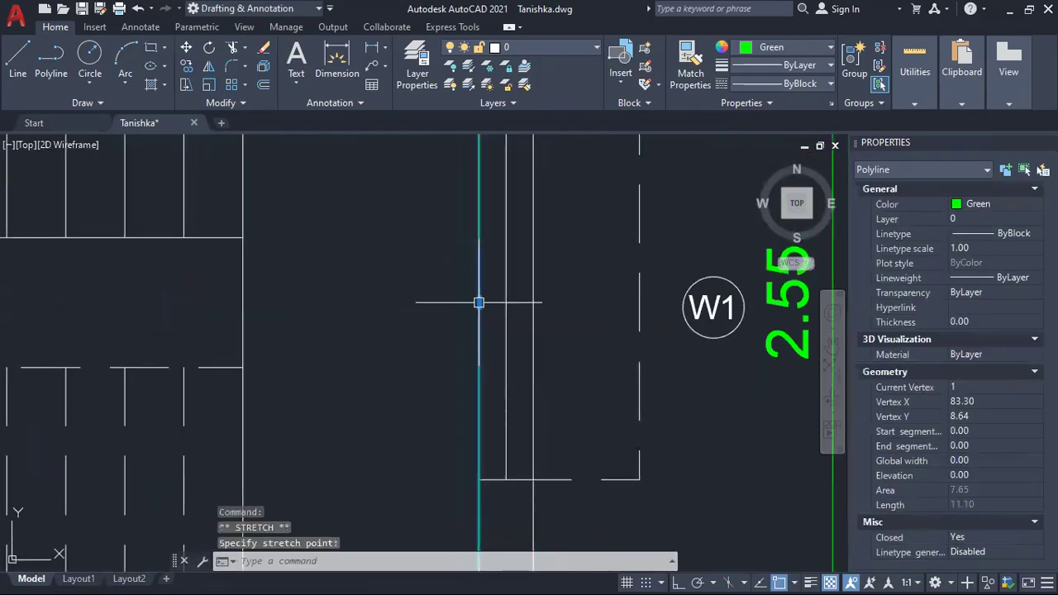
Switch to the Excel Staircase sheet, merge and center J2:M2, and enter the title "Live Load On Staircase"
scroll(469, 305, "down", 4)
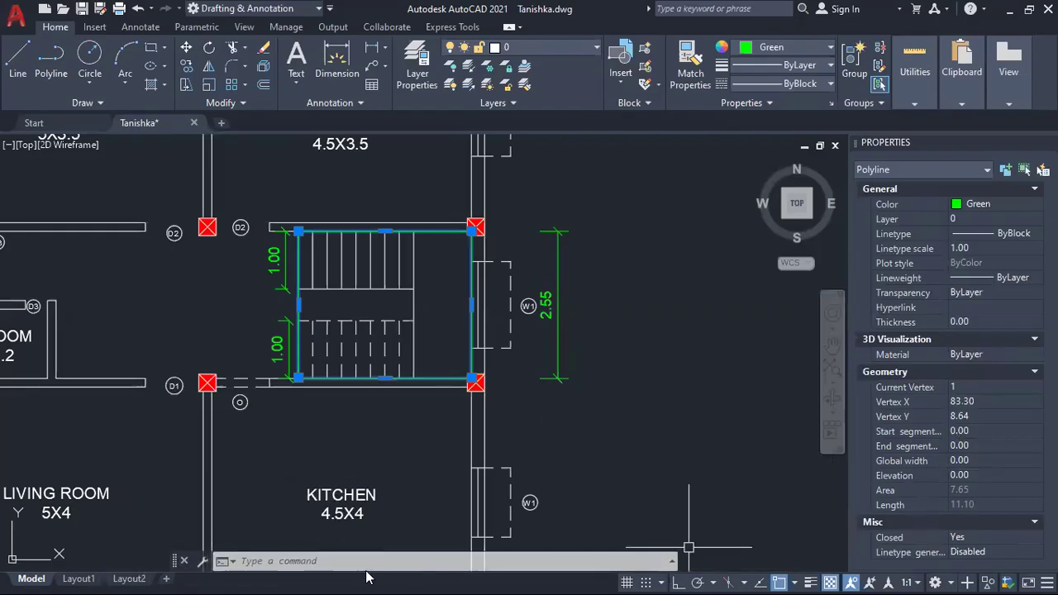
key("alt+Tab")
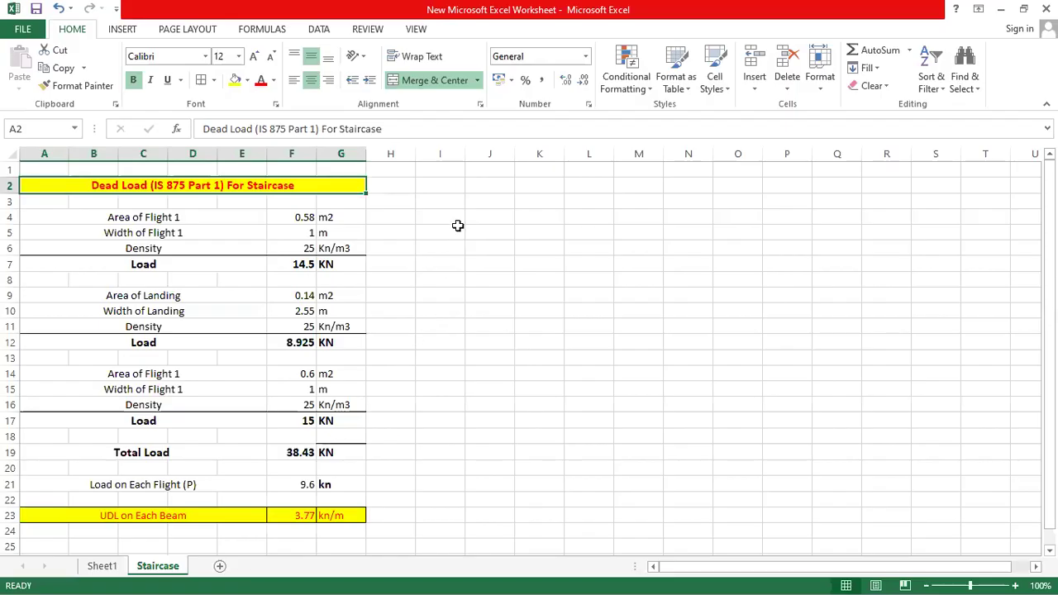
left_click_drag(484, 184, 652, 182)
left_click(422, 81)
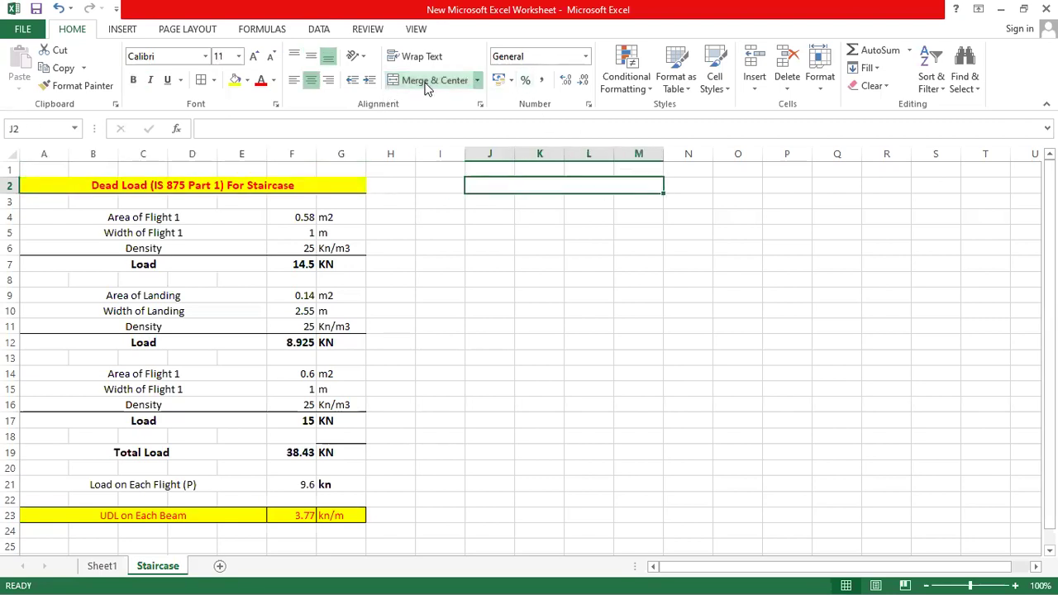
type("Ki")
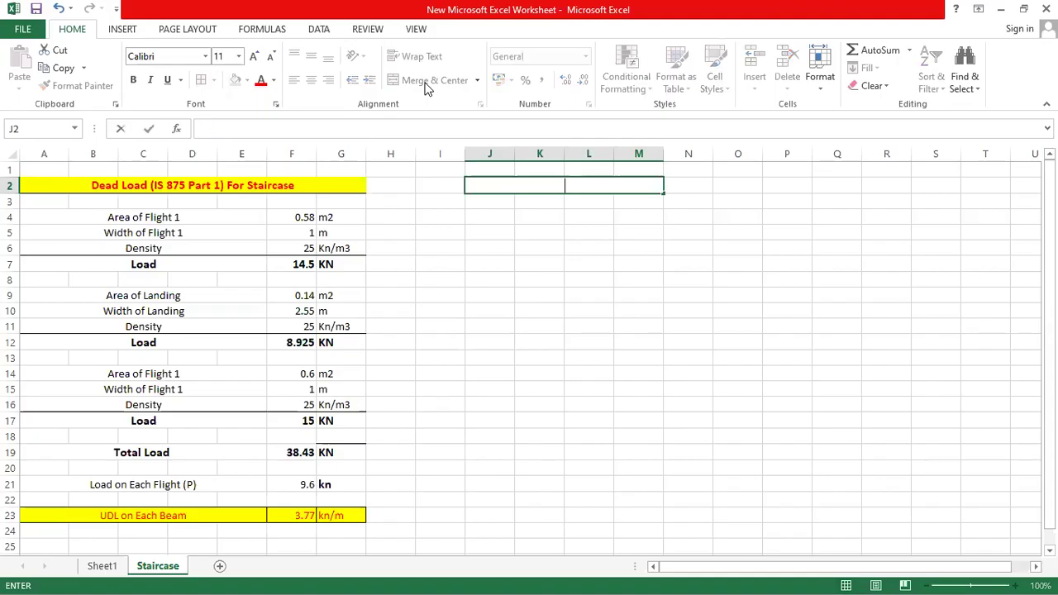
type("ve Load On S")
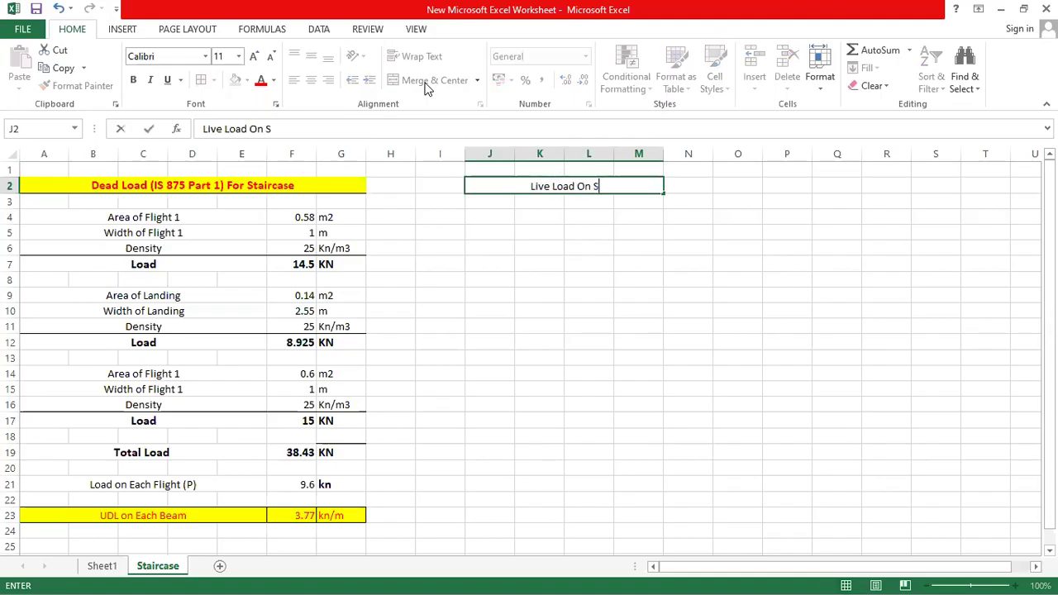
type("taircase")
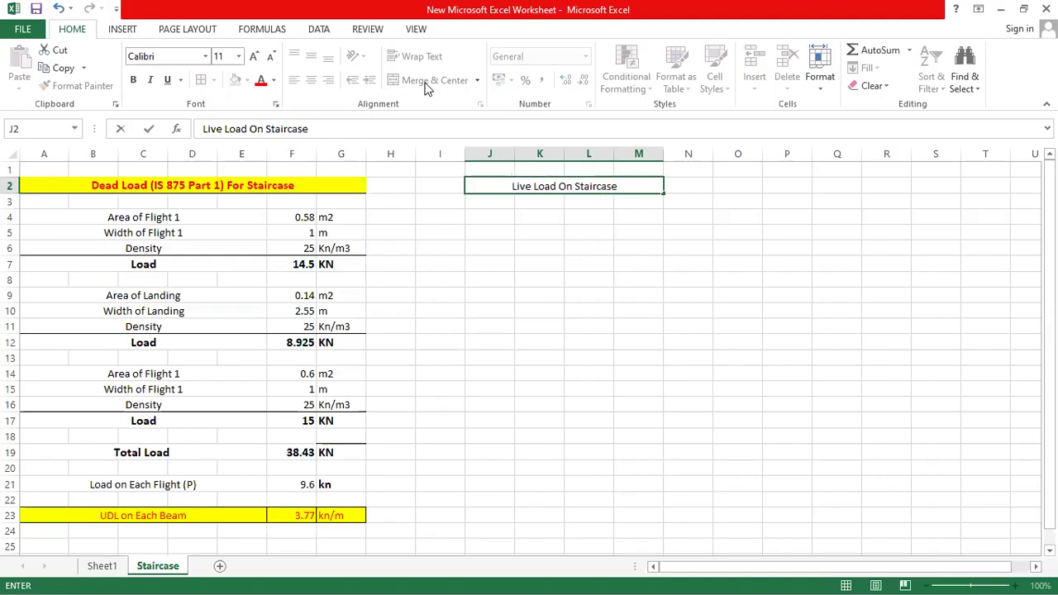
Label merged cells J4:K4 "Area of Stair" and enter 7.65 in L4
left_click(494, 217)
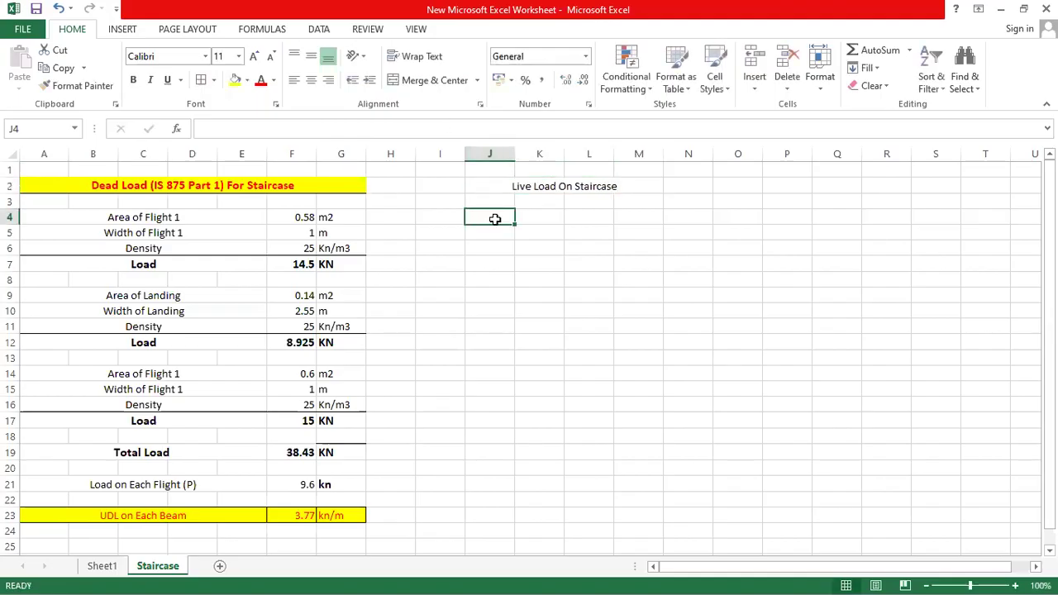
type("Area")
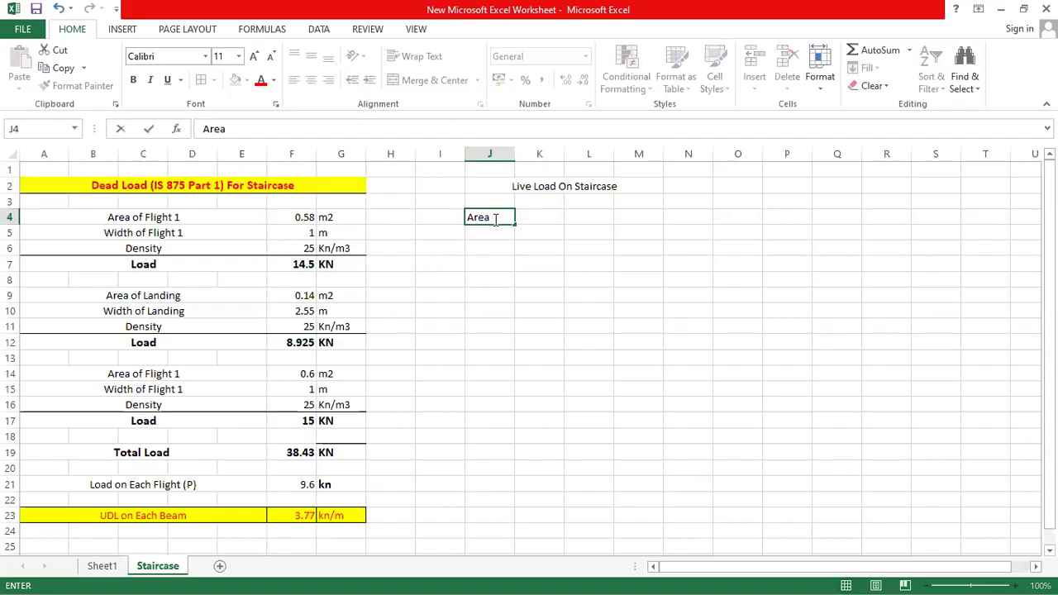
type(" of Sta")
key("Tab")
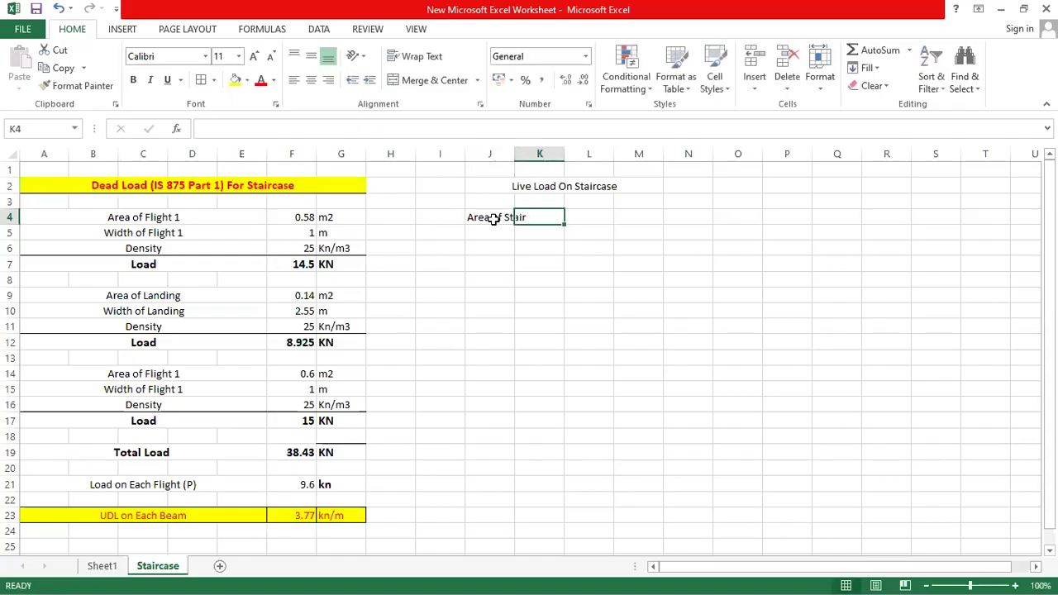
left_click_drag(493, 218, 543, 217)
left_click(435, 80)
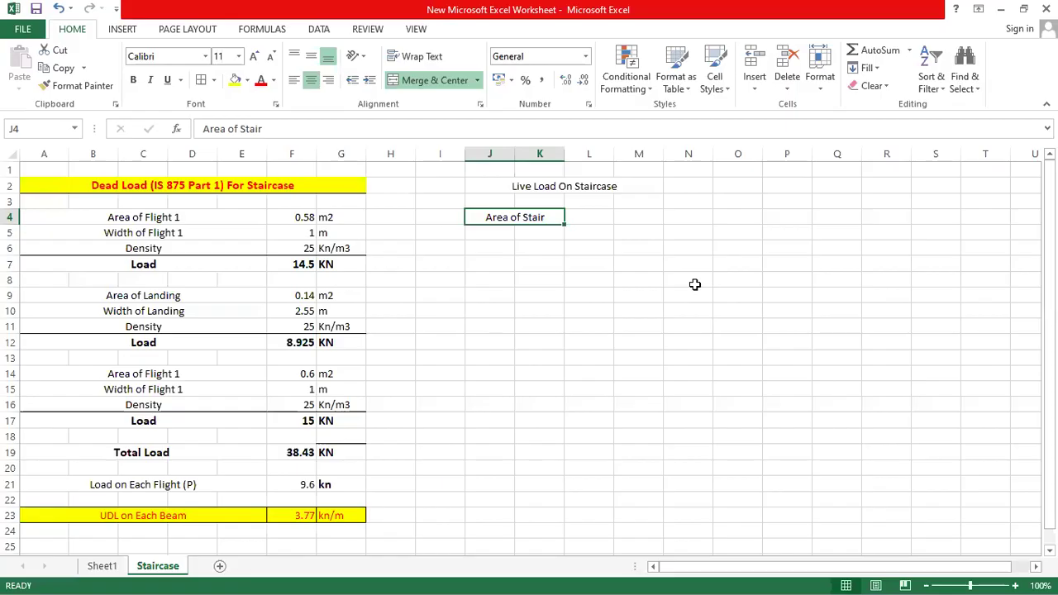
left_click(592, 217)
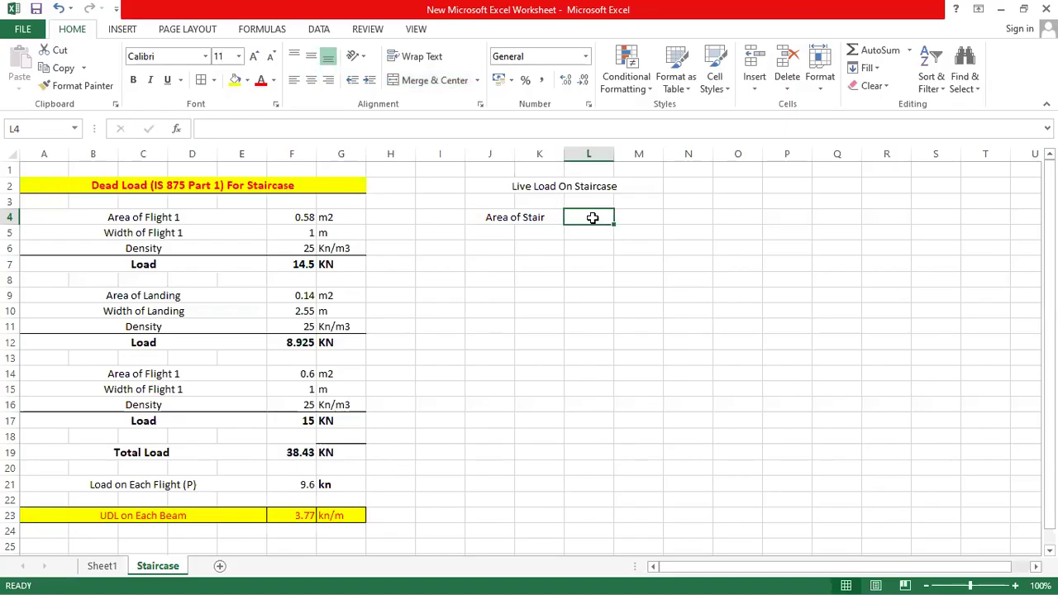
type("7.6")
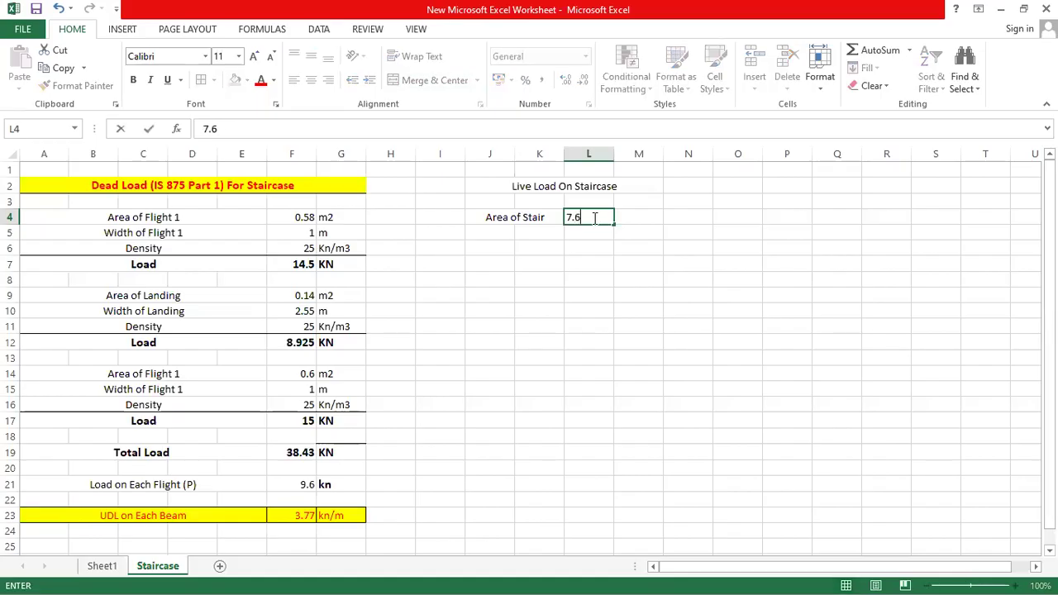
left_click(629, 222)
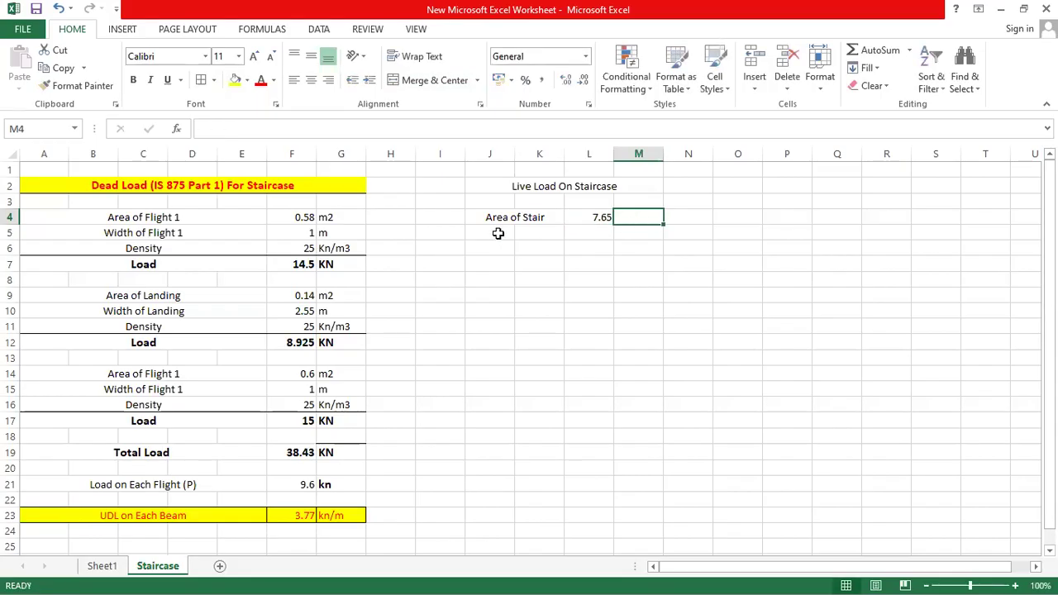
Merge and center J5:K5 and label it "Load Intensity"
left_click_drag(499, 232, 546, 231)
left_click(435, 80)
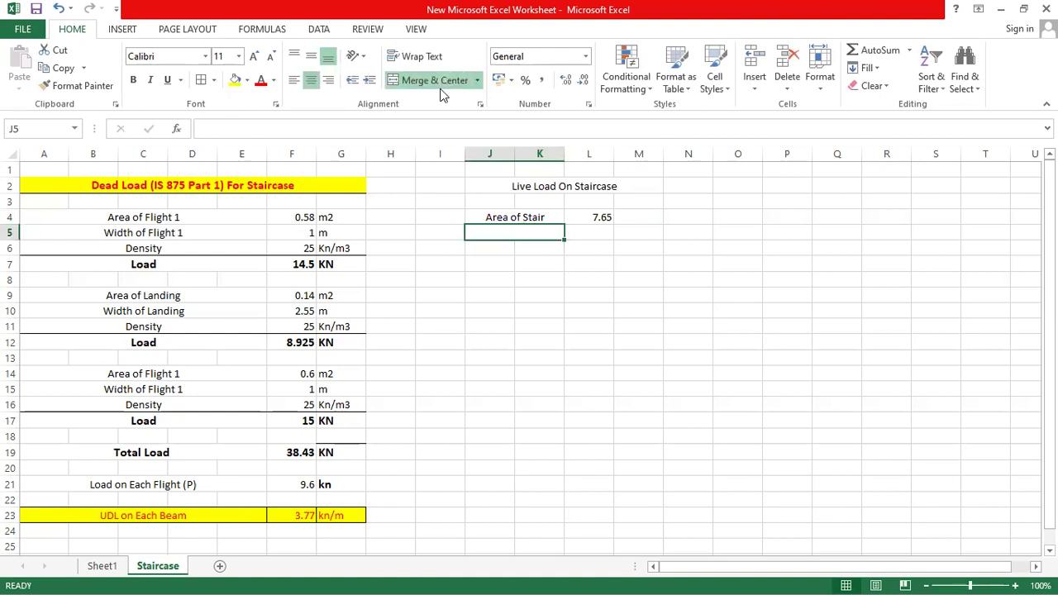
type("Load In")
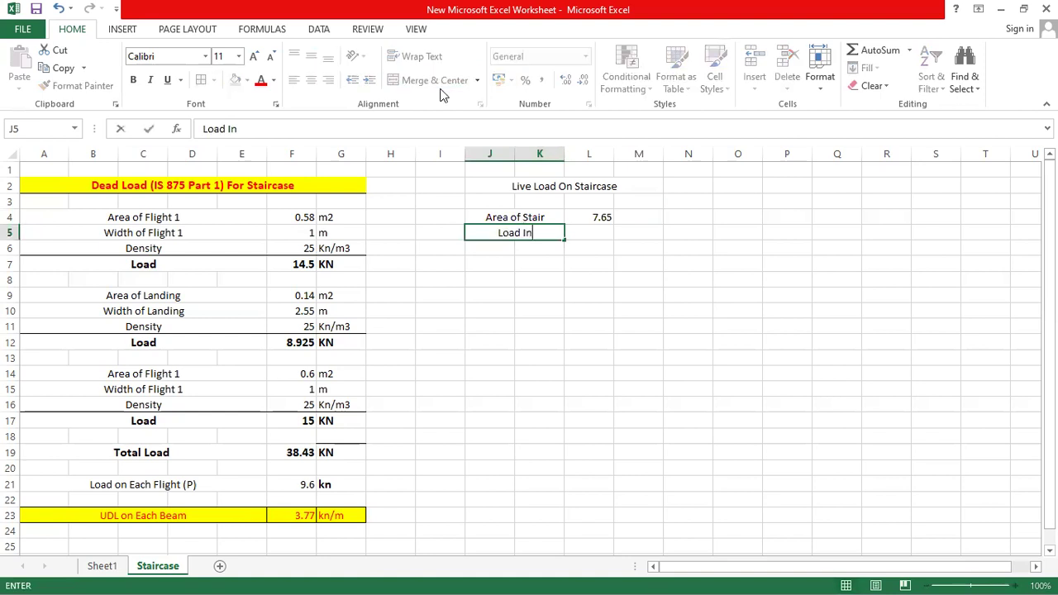
type("tensity")
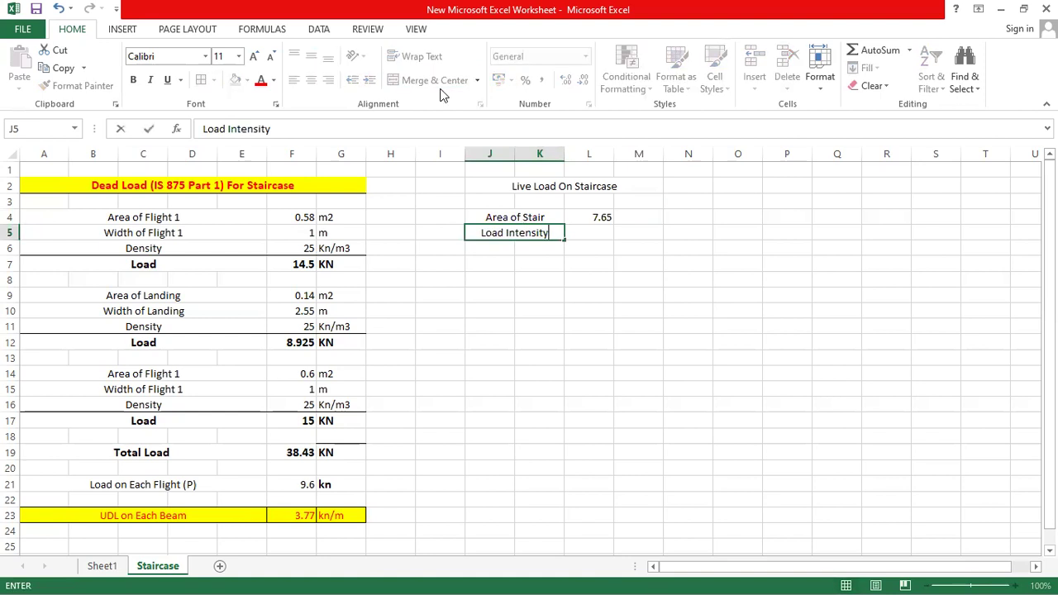
Look up the staircase live load in Sheet1's IS 875 Part 2 table and enter 3 as the load intensity in L5 of the Staircase sheet
left_click(592, 235)
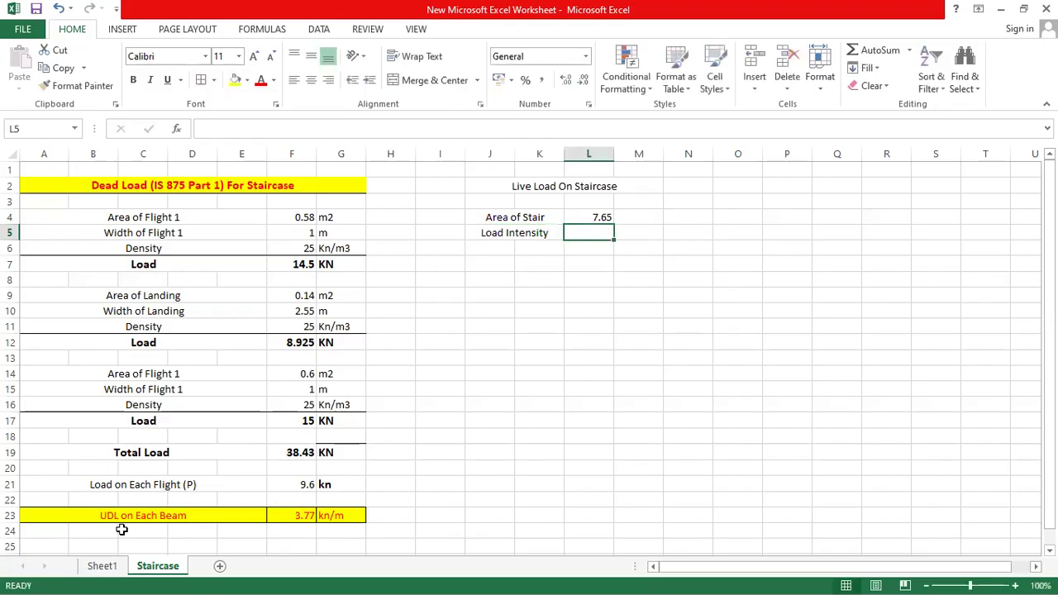
left_click(105, 567)
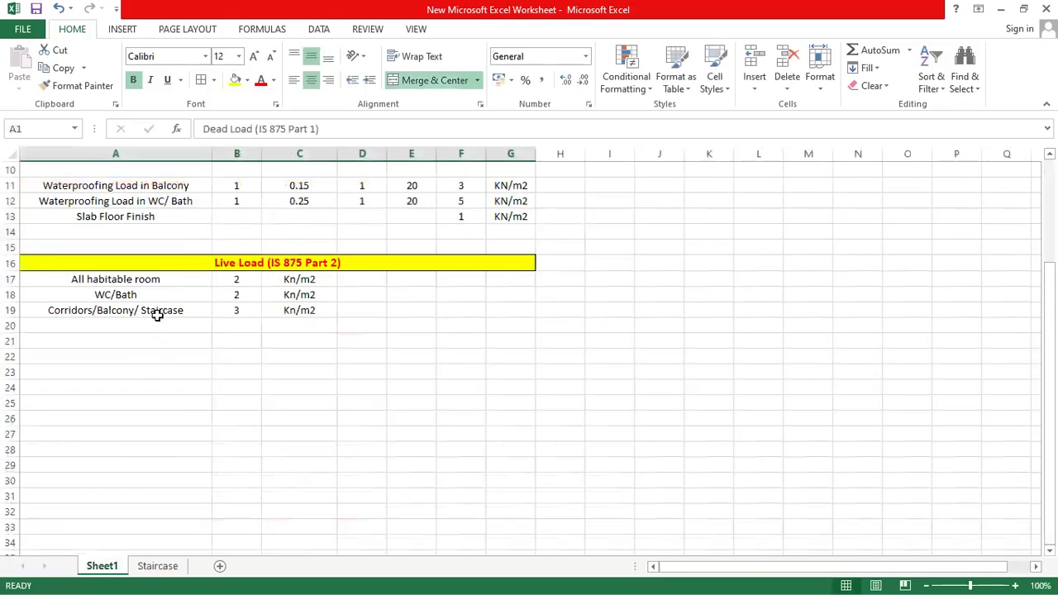
left_click(157, 312)
left_click(251, 308)
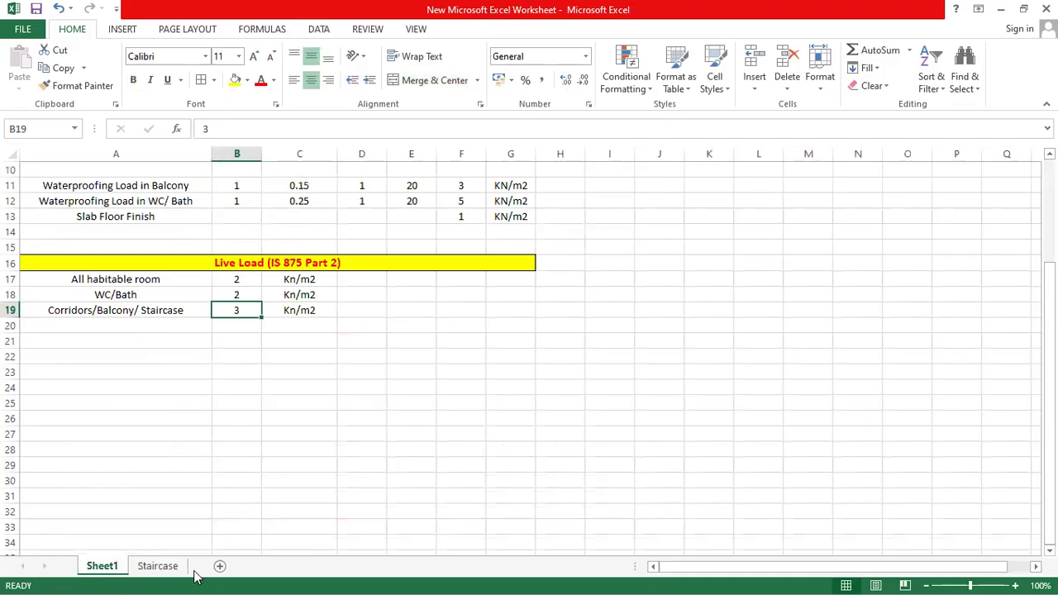
left_click(157, 566)
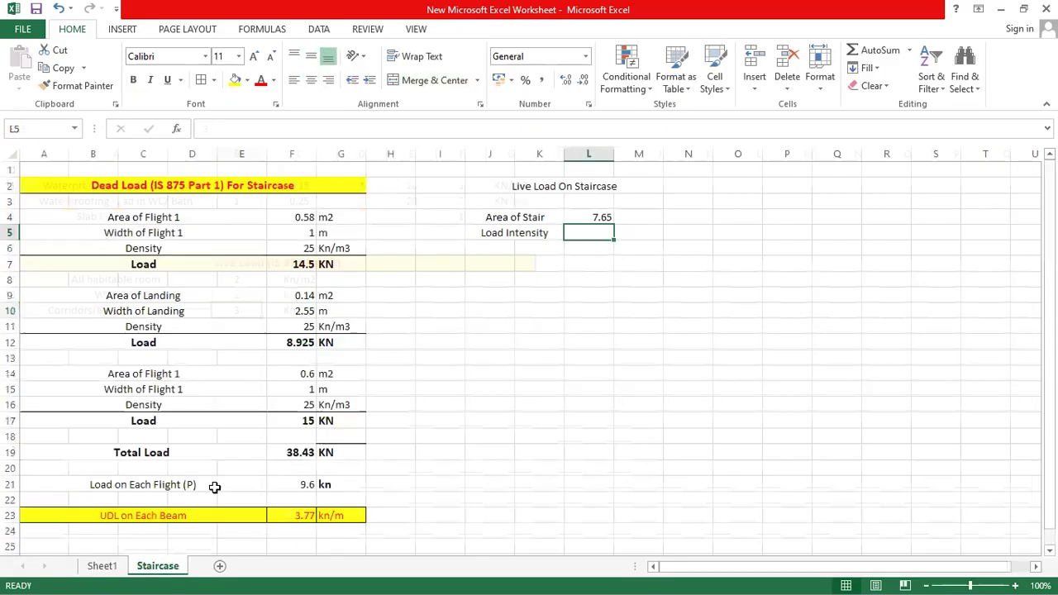
type("3")
key("Return")
Merge and center J6:K6 and label it "Total Load"
left_click_drag(490, 248, 559, 248)
left_click(582, 249)
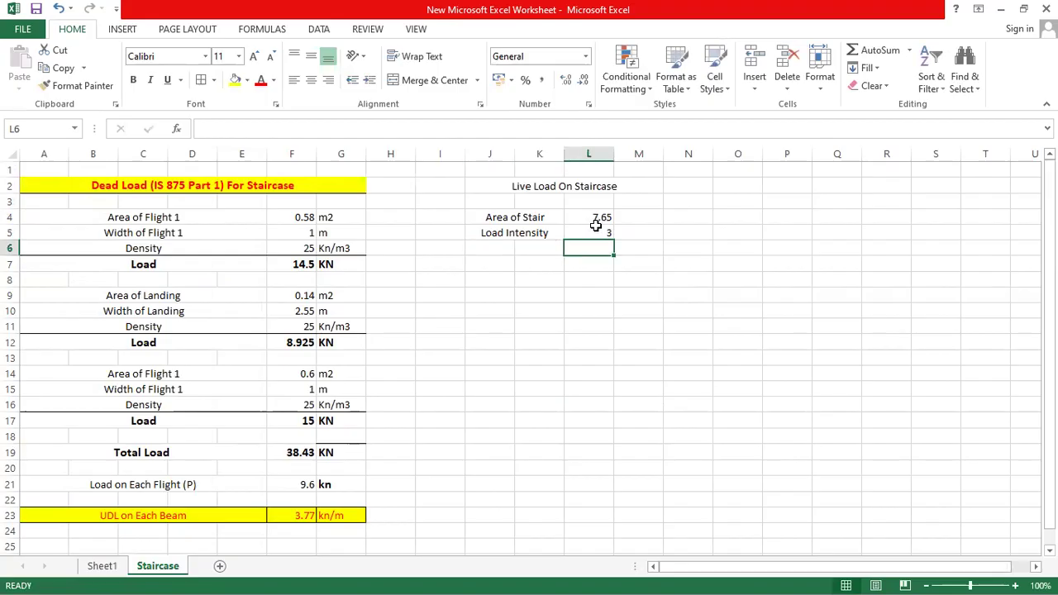
left_click_drag(494, 247, 541, 247)
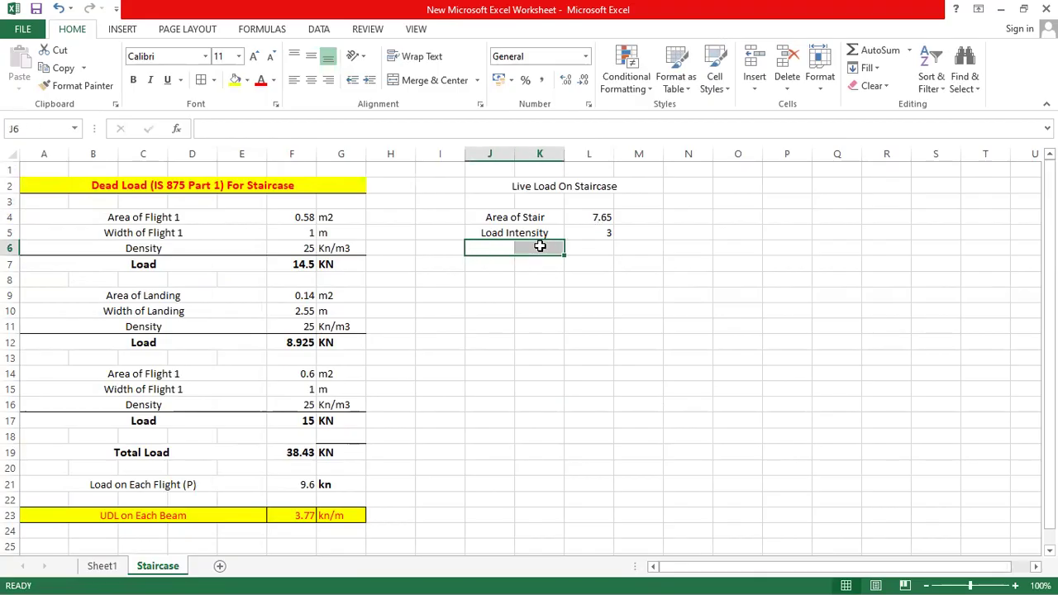
left_click(441, 86)
type("Total Load")
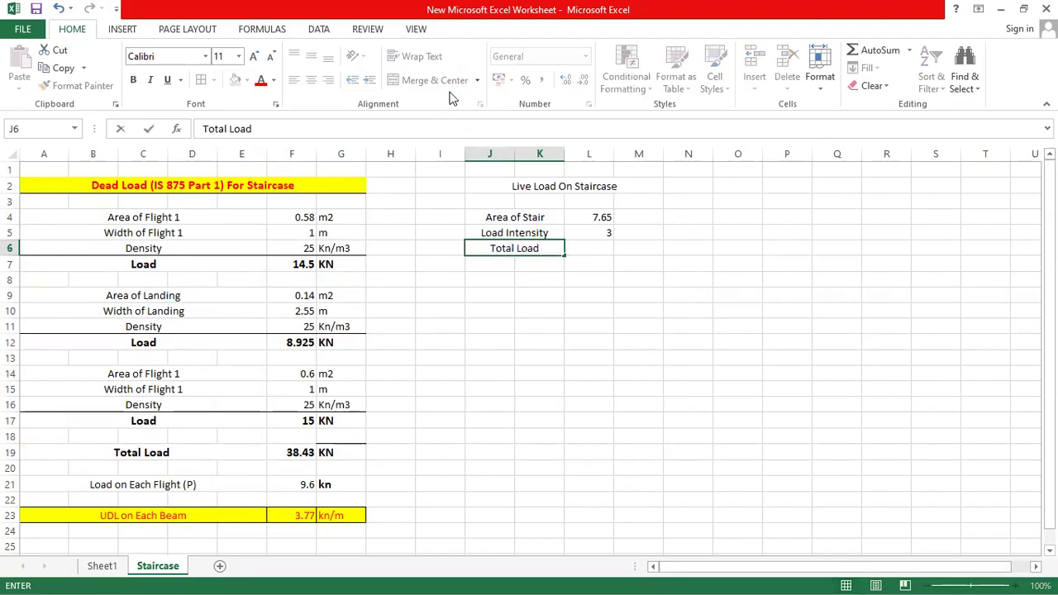
Calculate the total live load in L6 with =L5*L4 and enter the unit KN in M6
left_click(587, 248)
type("=")
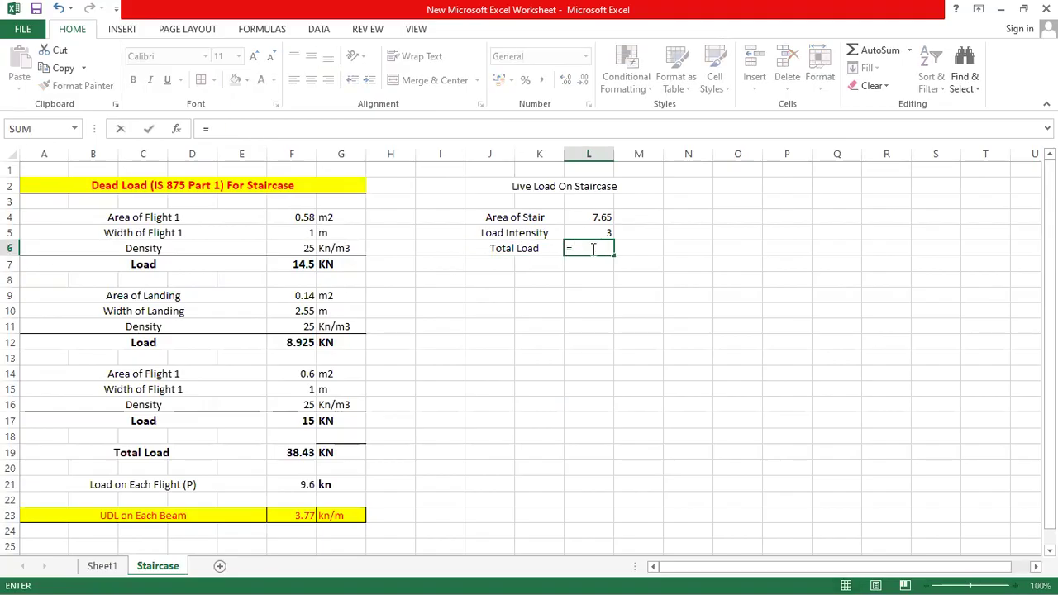
left_click(604, 232)
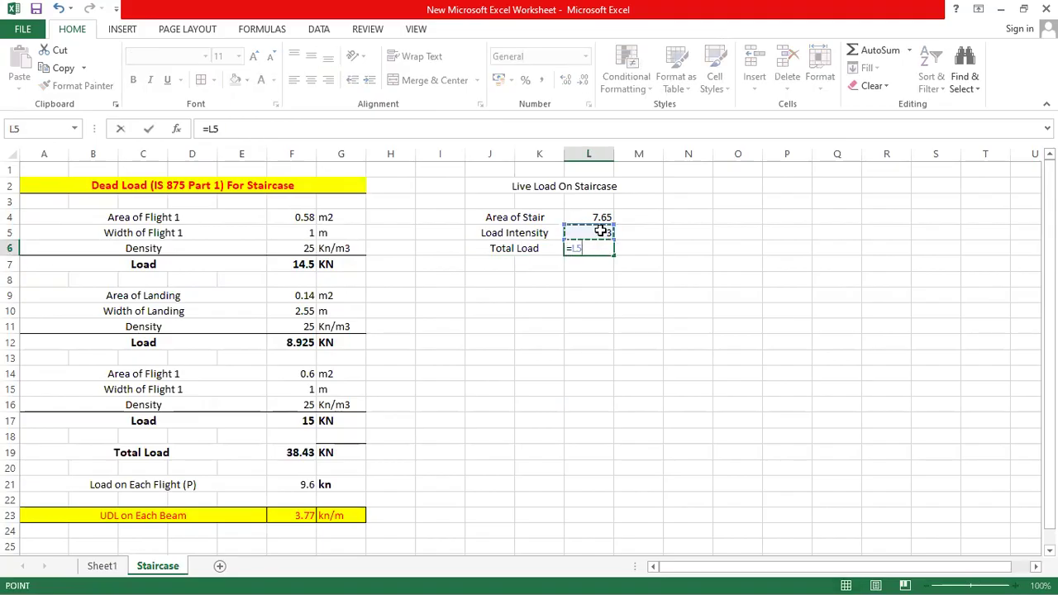
type("*")
left_click(598, 217)
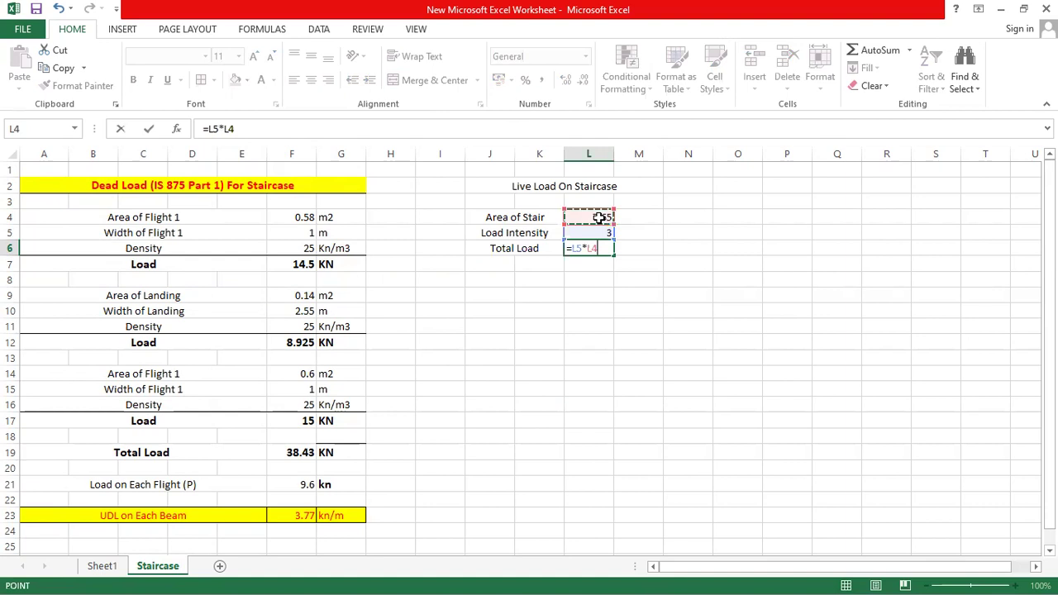
key("Return")
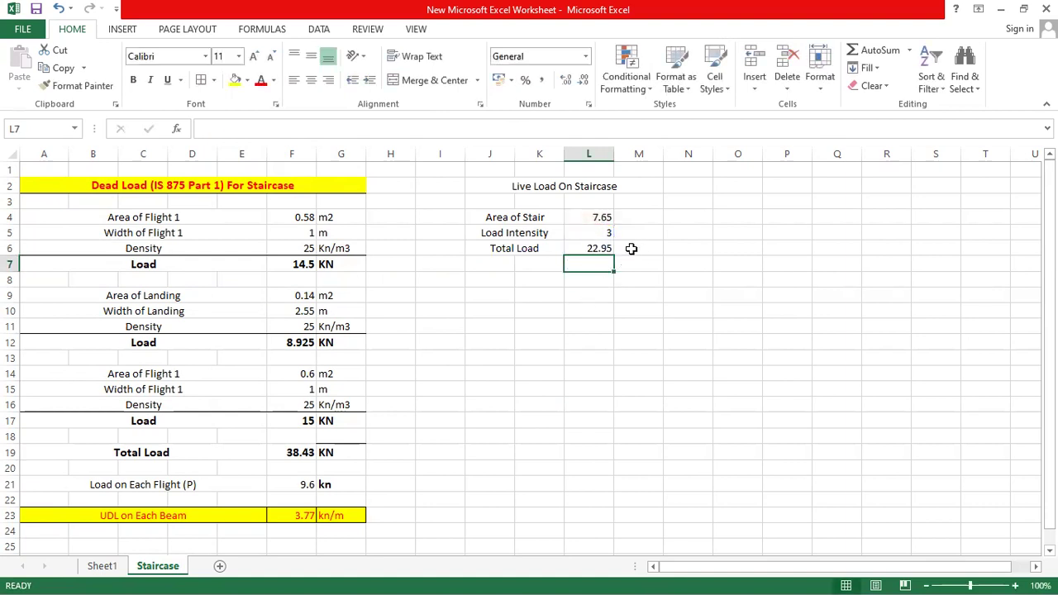
left_click(631, 249)
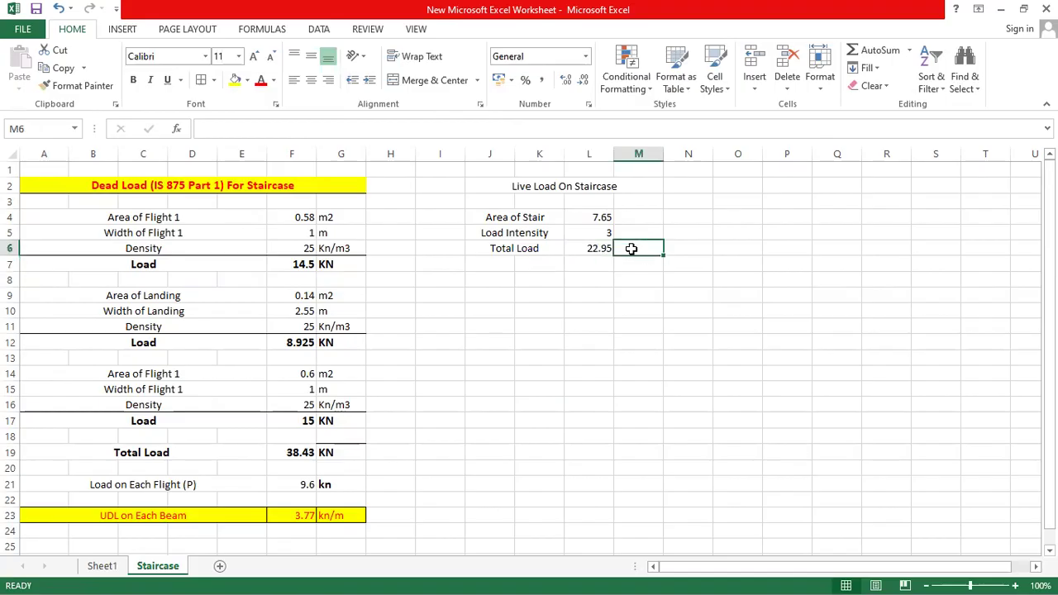
type("KN")
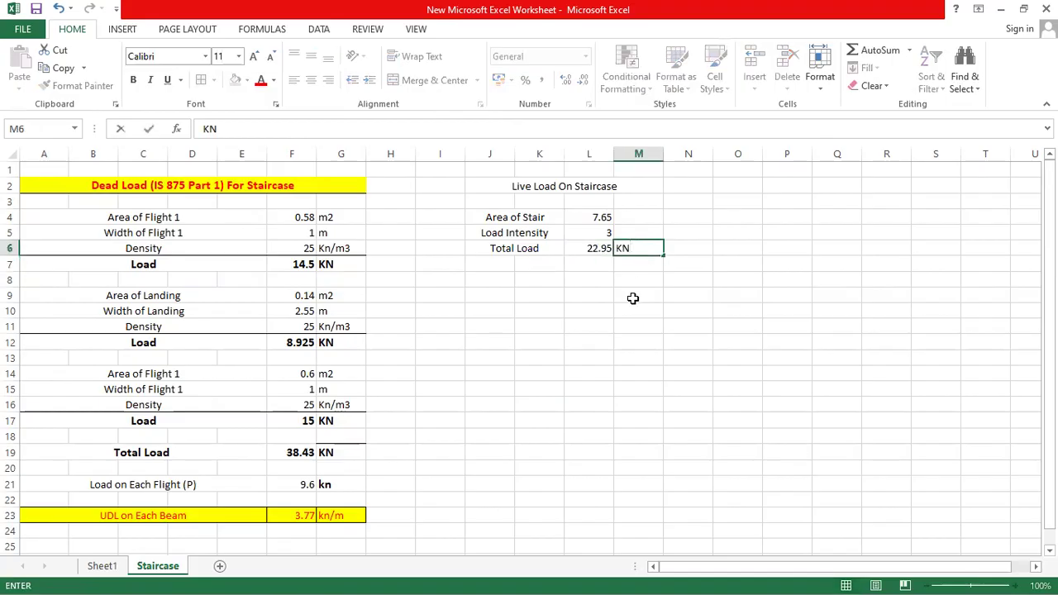
left_click(632, 299)
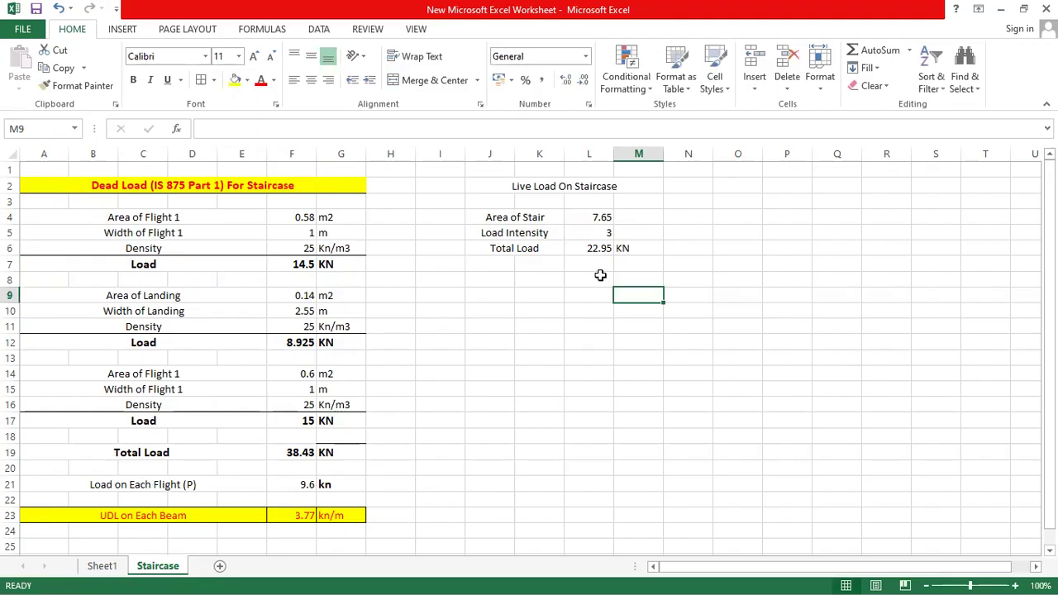
Merge and center J8:K8 and label it "Load on Each Beam"
left_click_drag(475, 283, 557, 278)
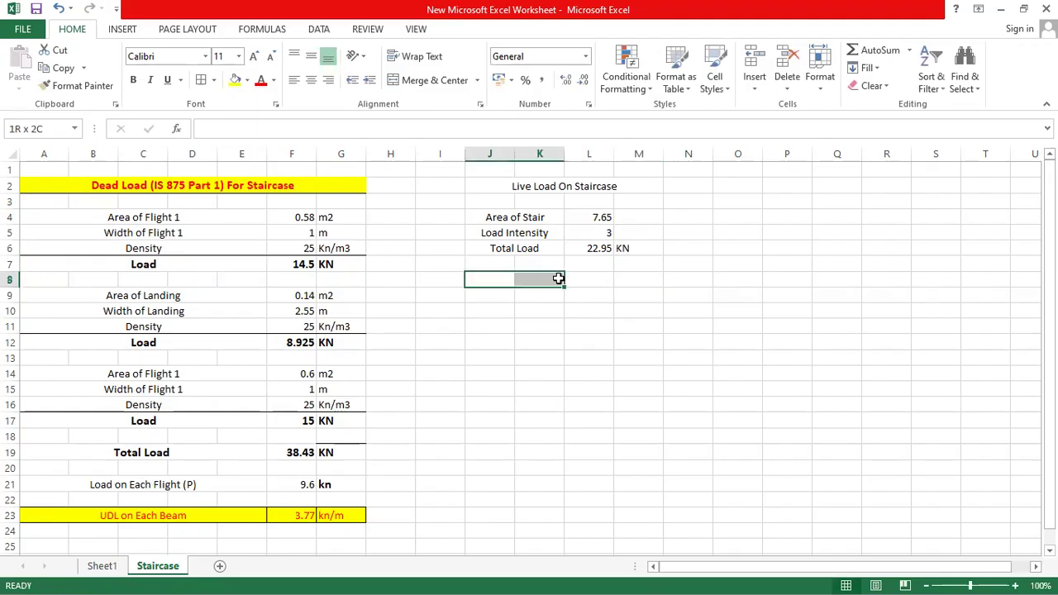
left_click(444, 82)
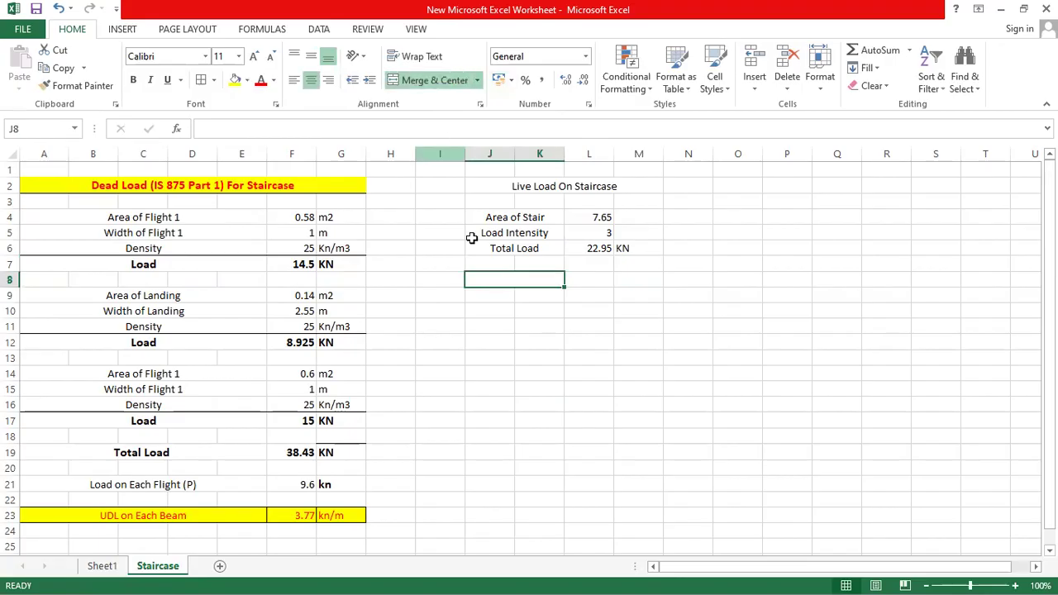
type("Load")
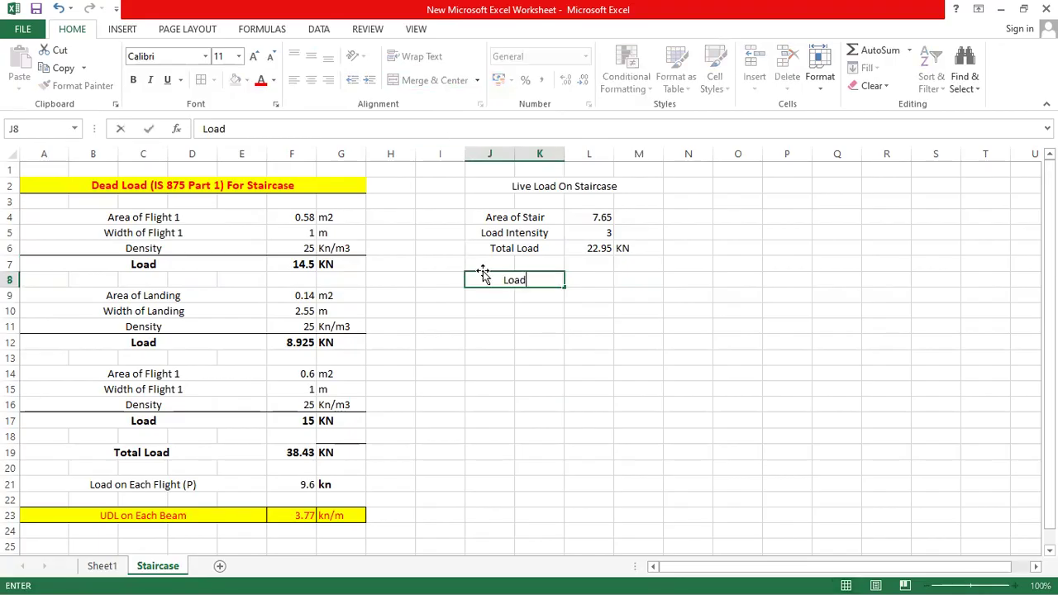
type(" on Each Beam")
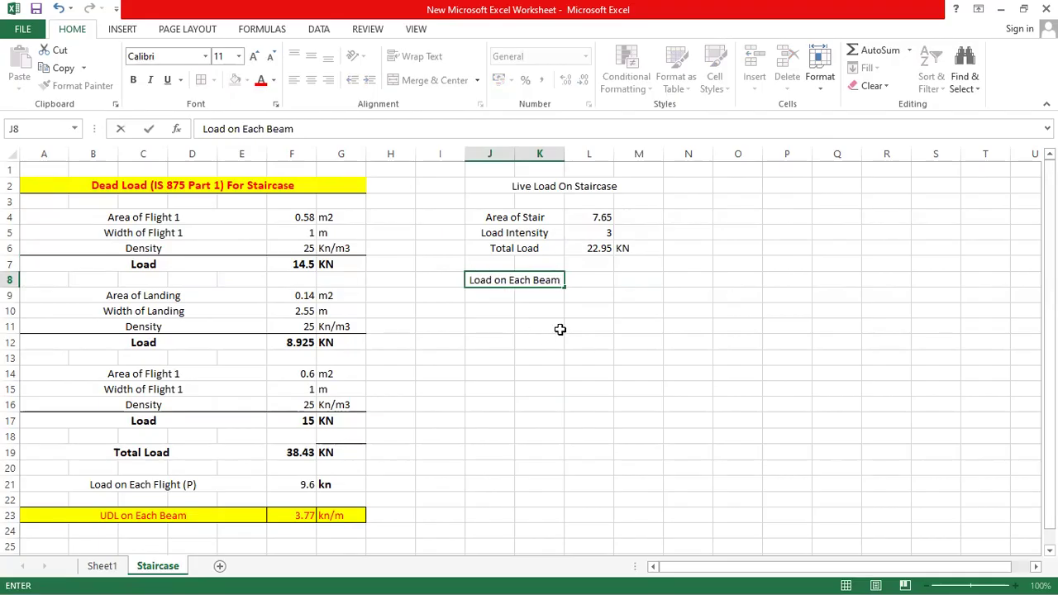
Calculate the live load on each beam in L8 with =L6/4
left_click(588, 279)
type("=")
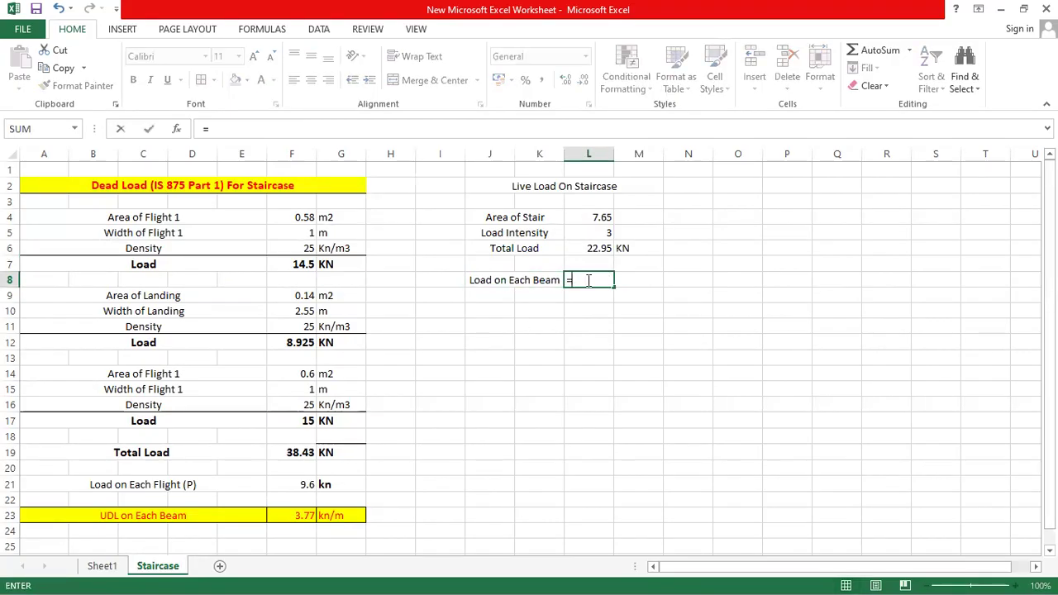
left_click(600, 248)
type("/")
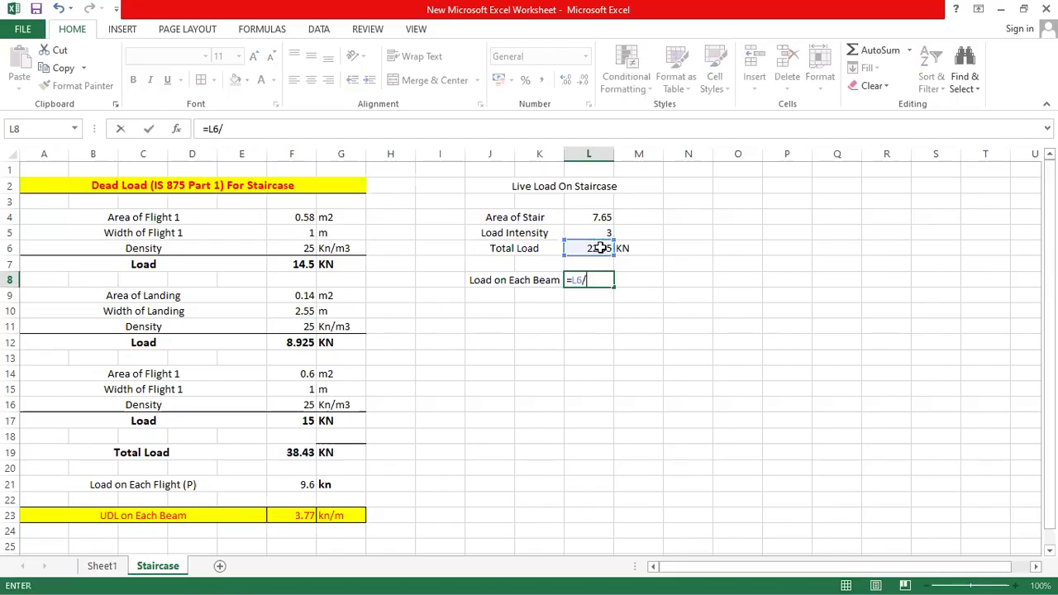
key("Return")
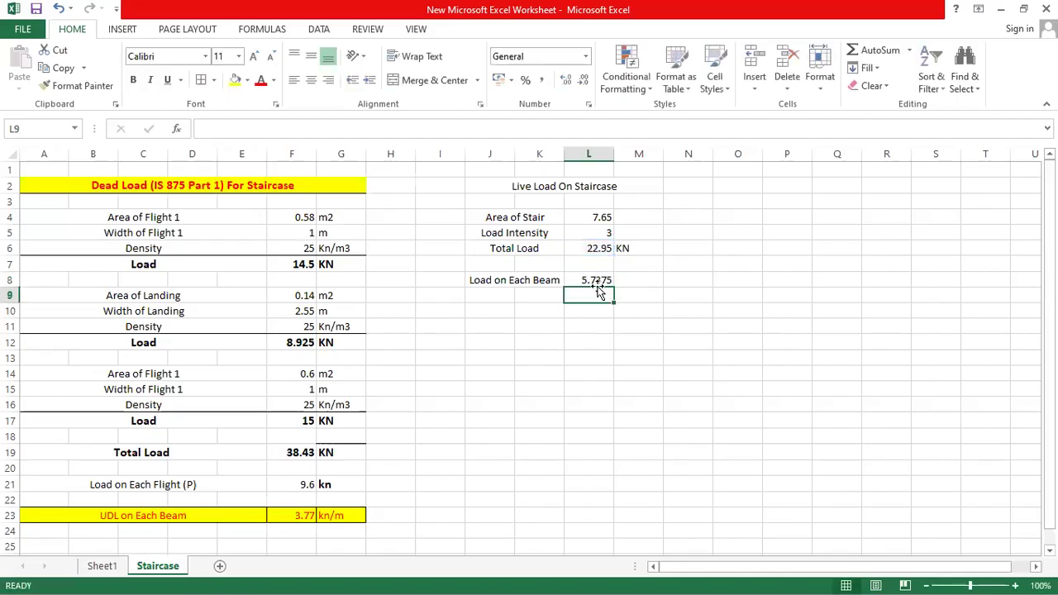
Show the beam load in L8 with two decimal places and enter the unit Kn in M8
left_click(600, 284)
left_click(584, 80)
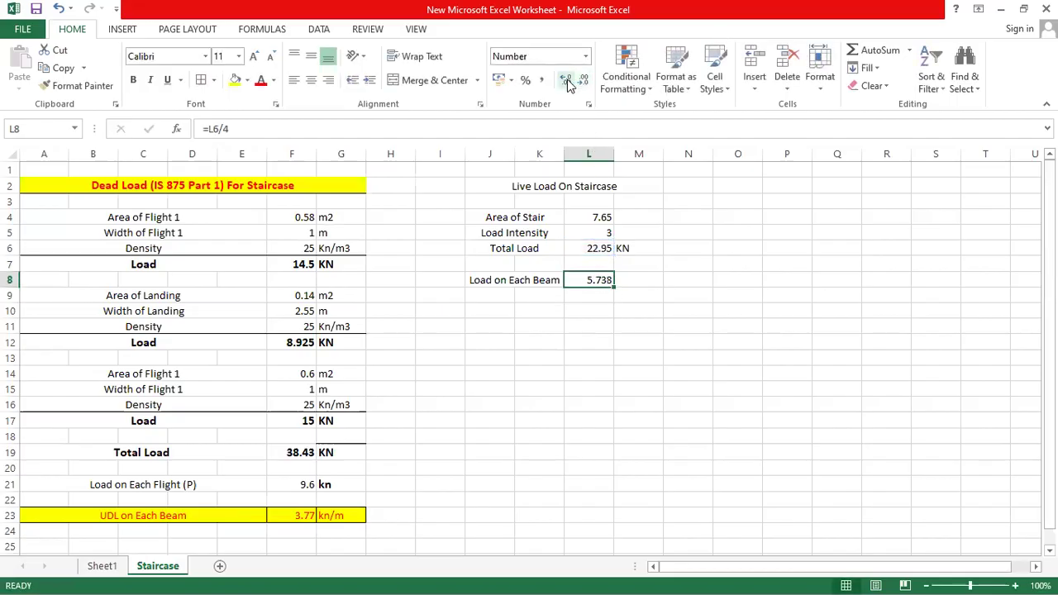
left_click(583, 80)
left_click(626, 280)
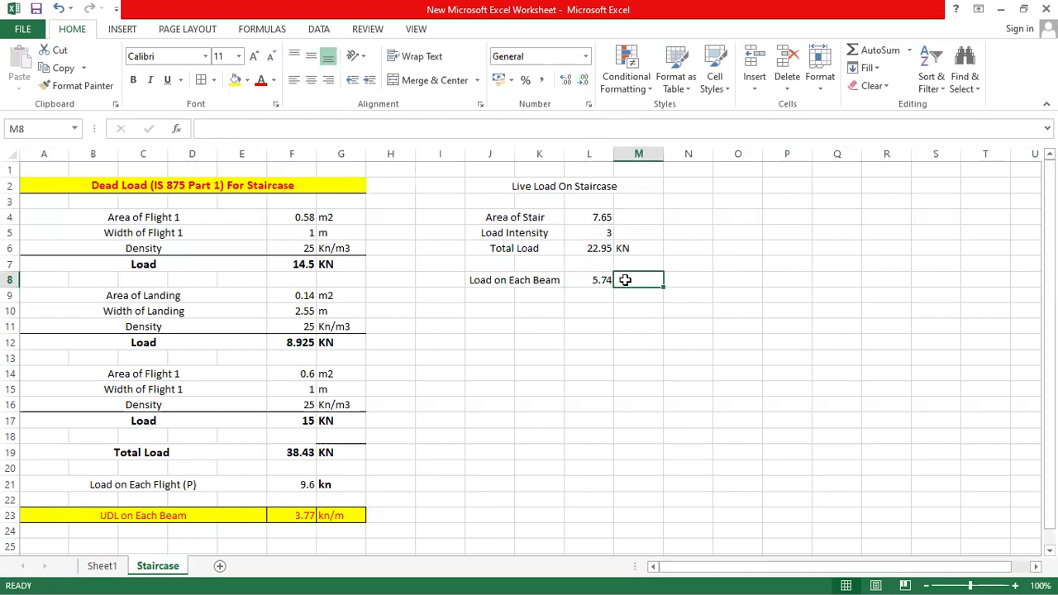
type("Kn")
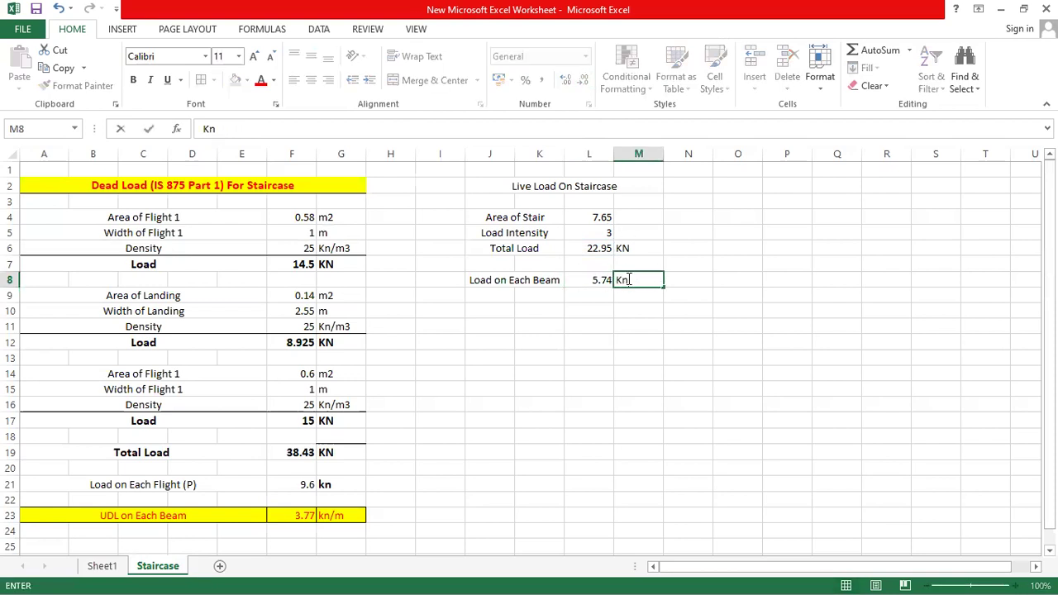
key("Return")
Merge and center J10:K10 and label it "UDL on Beam"
left_click_drag(494, 312, 498, 189)
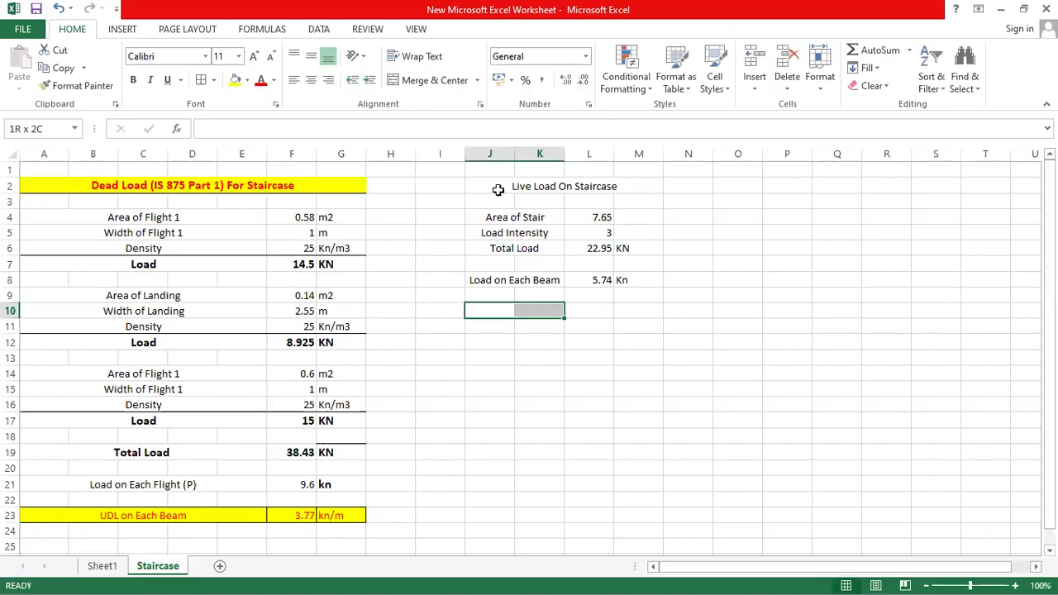
left_click(450, 82)
type("U")
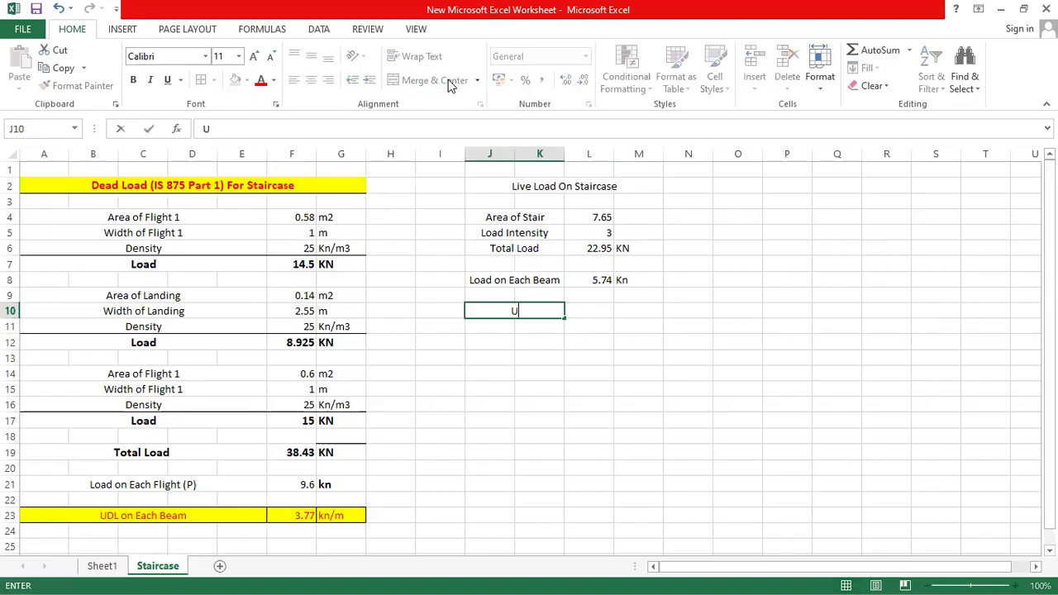
type("DL on Beam")
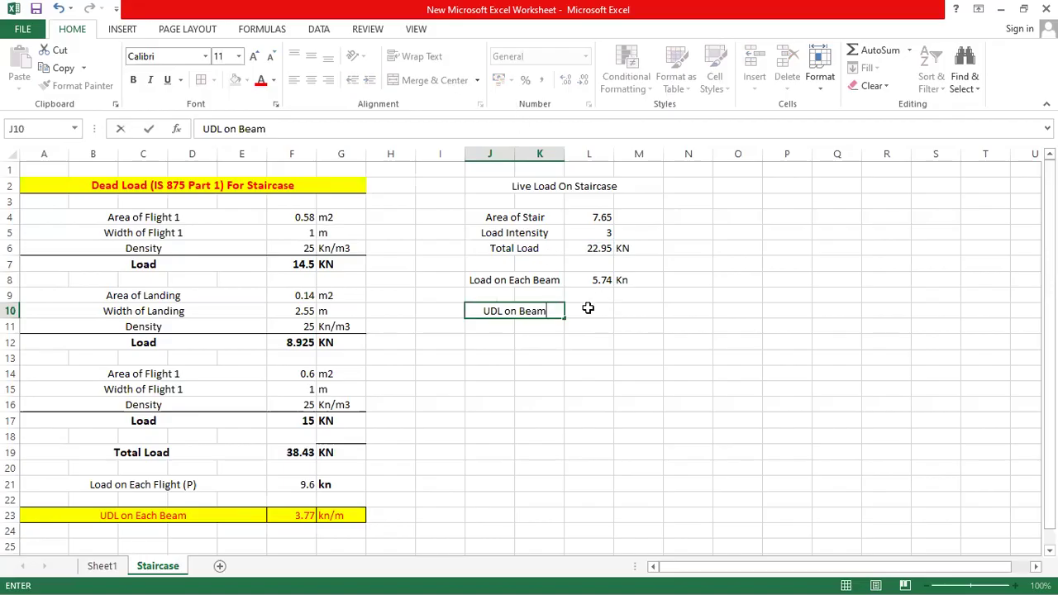
Calculate the live load UDL in L10 with =L8/2.55 and enter the unit kn/m in M10
left_click(588, 307)
type("=")
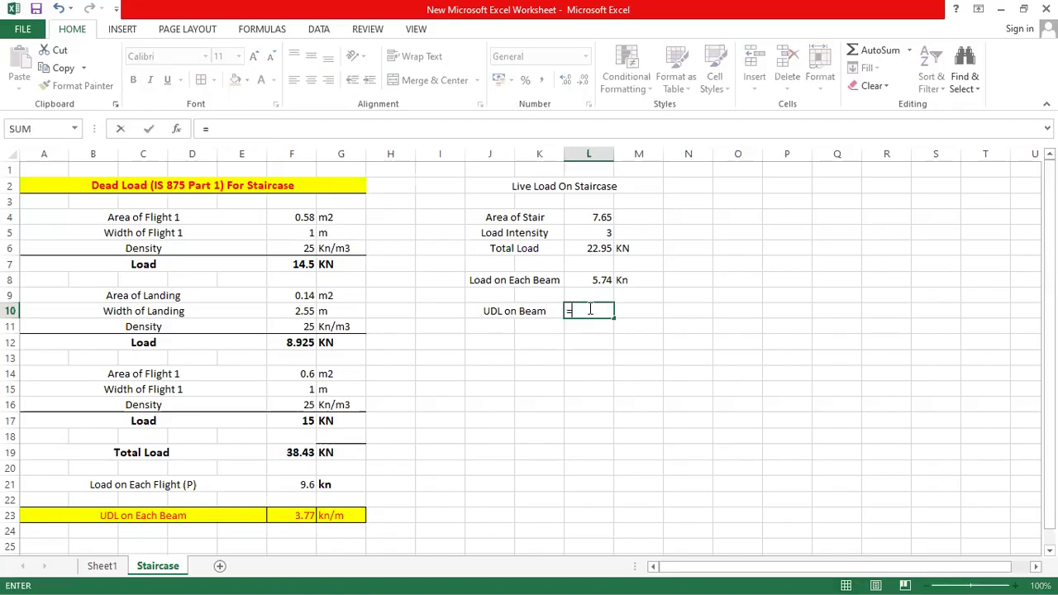
left_click(599, 284)
type("/2.")
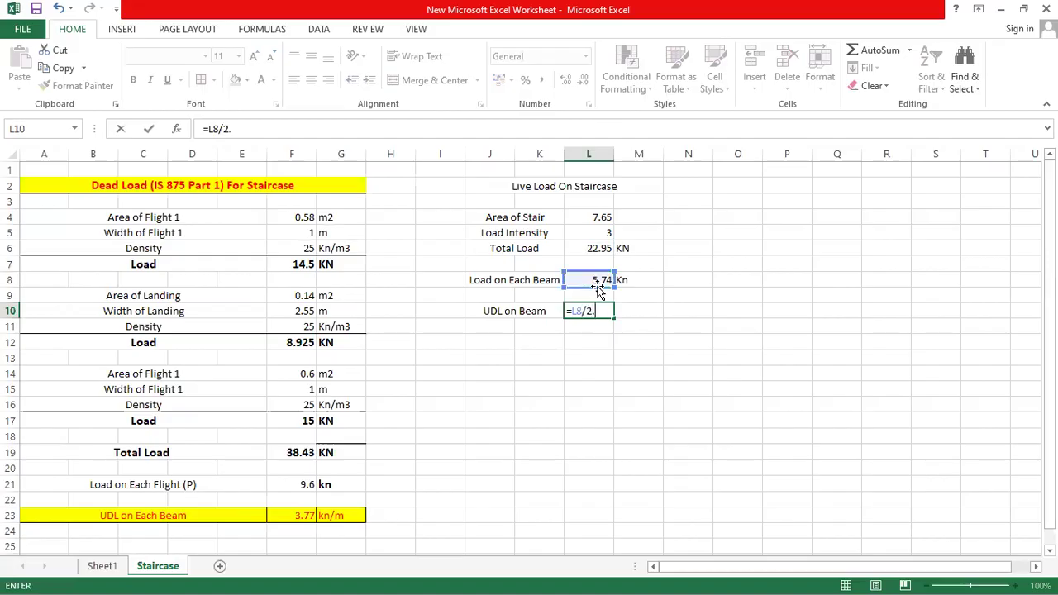
type("55")
key("Return")
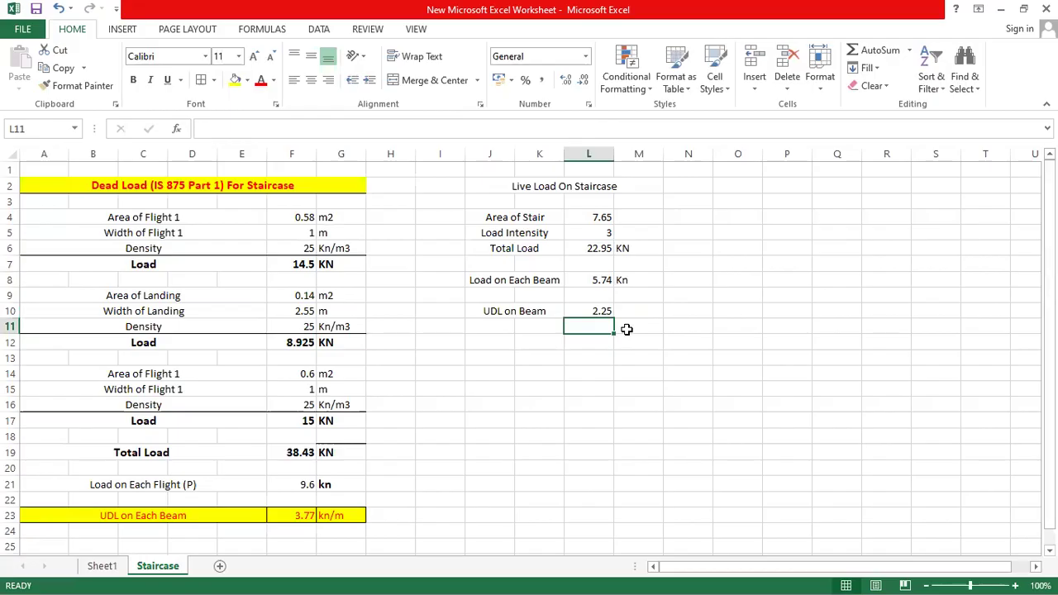
left_click(627, 311)
type("k")
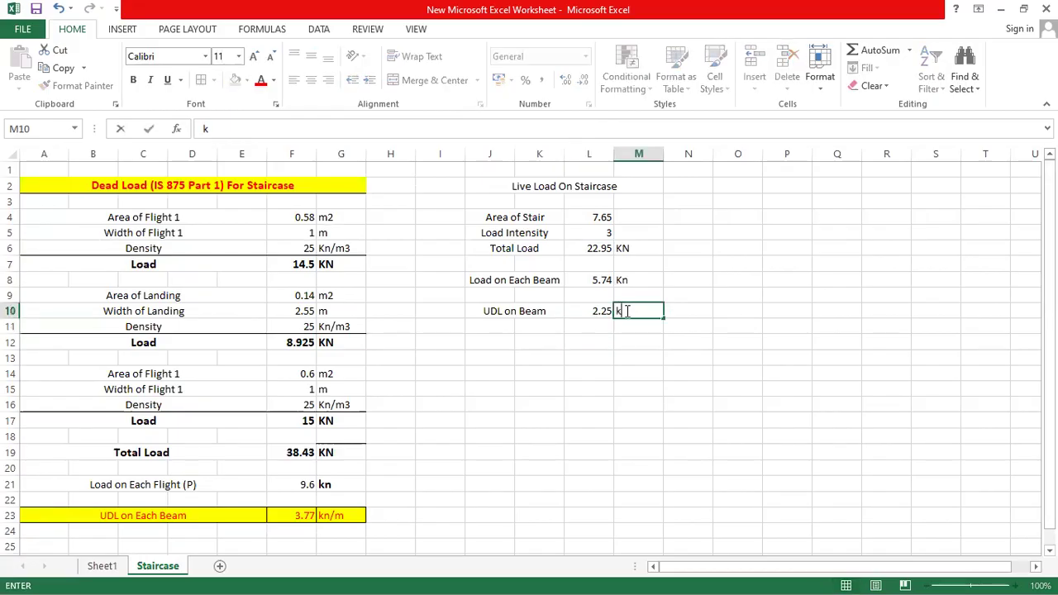
type("n/m")
key("Return")
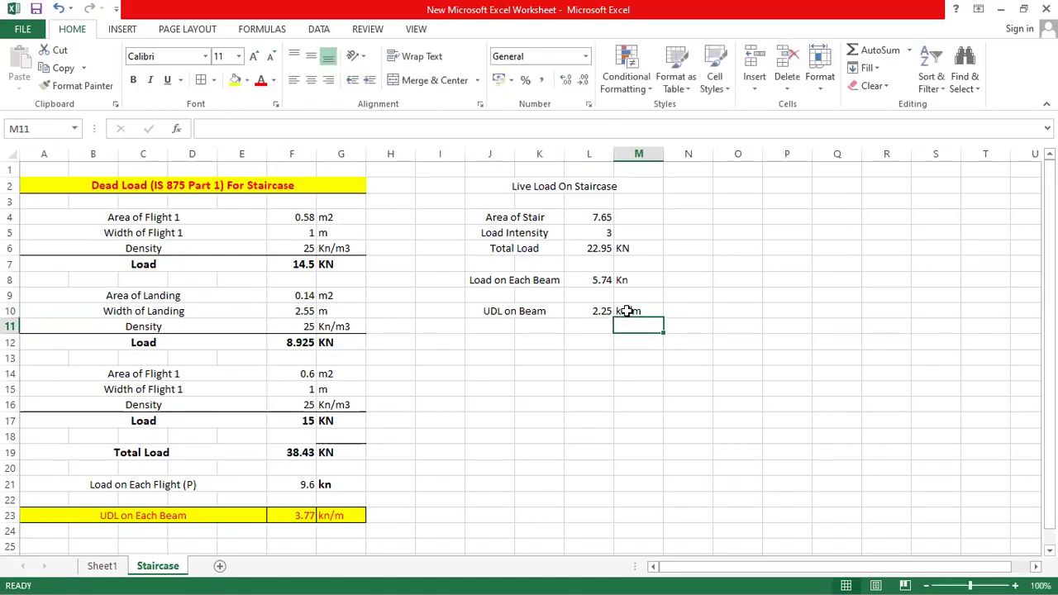
Format the UDL on Beam row J10:M10 with red text, yellow fill and borders
left_click_drag(486, 310, 638, 311)
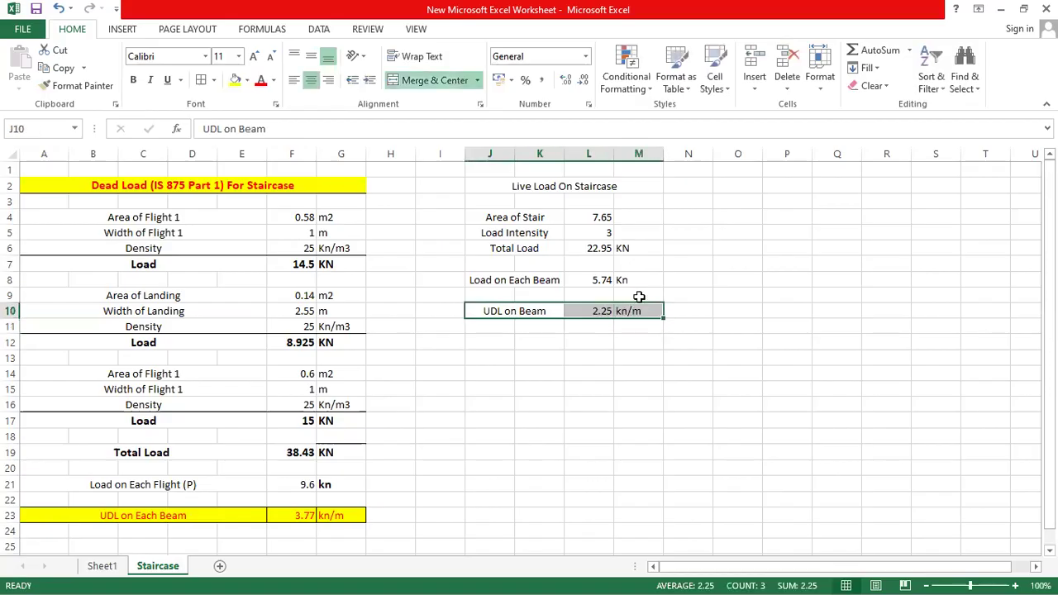
left_click(261, 81)
left_click(235, 80)
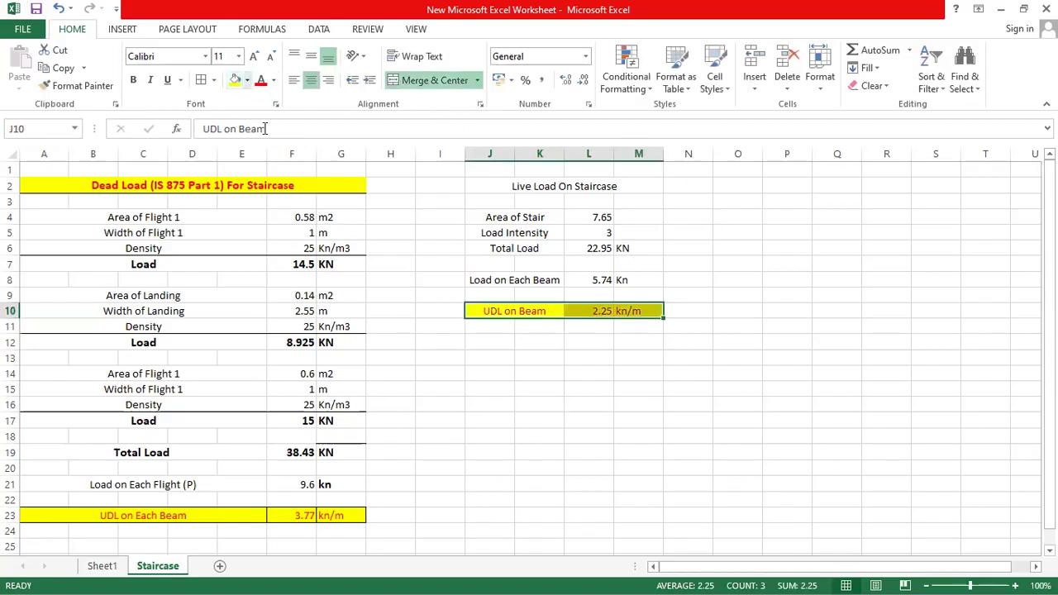
left_click(589, 372)
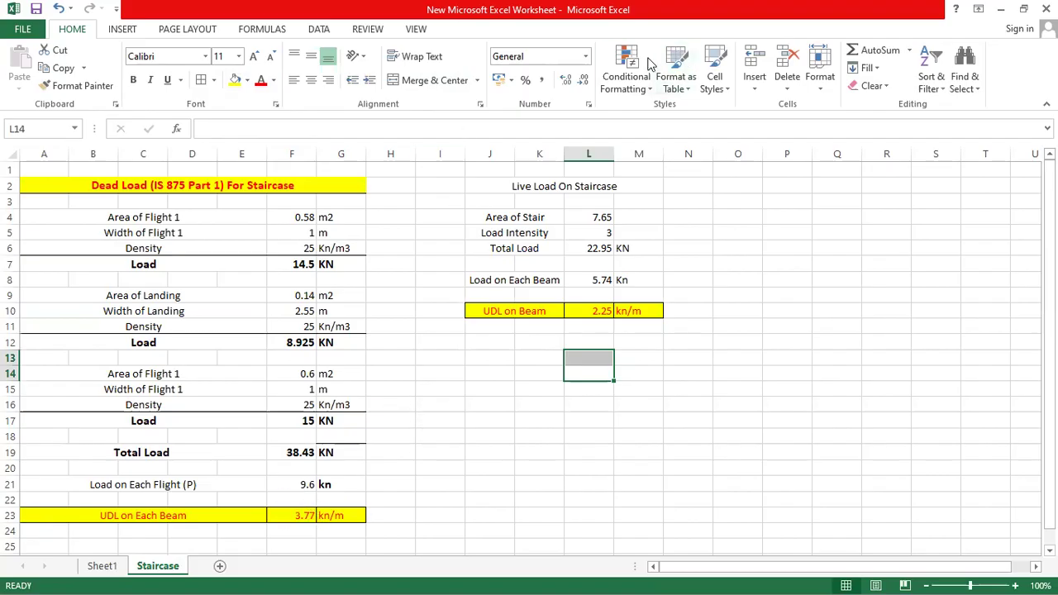
Handwrite a note beside the live load table rounding 2.25 to 2.5 kN/m
left_click(680, 324)
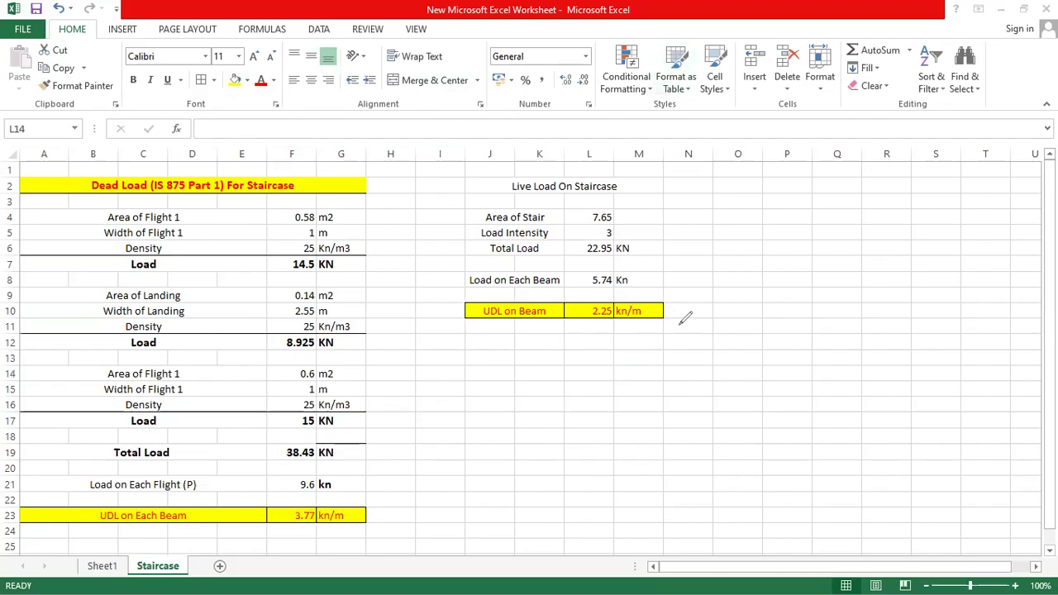
mouse_move(700, 307)
left_mouse_down()
mouse_move(721, 339)
mouse_move(777, 356)
left_mouse_up()
mouse_move(786, 310)
left_mouse_down()
mouse_move(802, 351)
mouse_move(781, 342)
mouse_move(801, 304)
left_mouse_up()
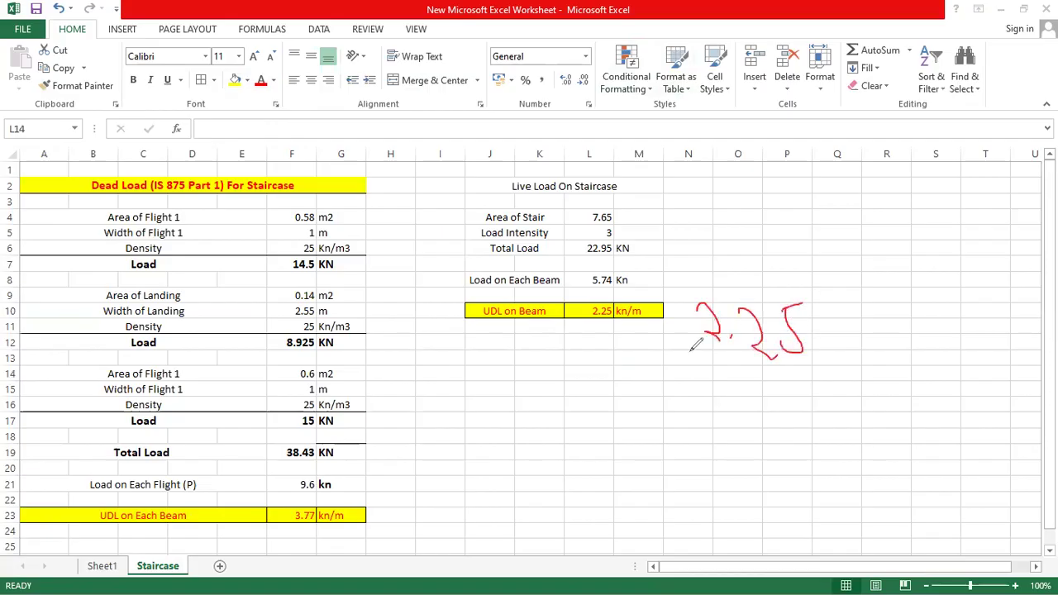
mouse_move(686, 397)
left_mouse_down()
mouse_move(724, 397)
mouse_move(715, 414)
left_mouse_up()
mouse_move(672, 380)
left_mouse_down()
mouse_move(728, 373)
mouse_move(774, 439)
left_mouse_up()
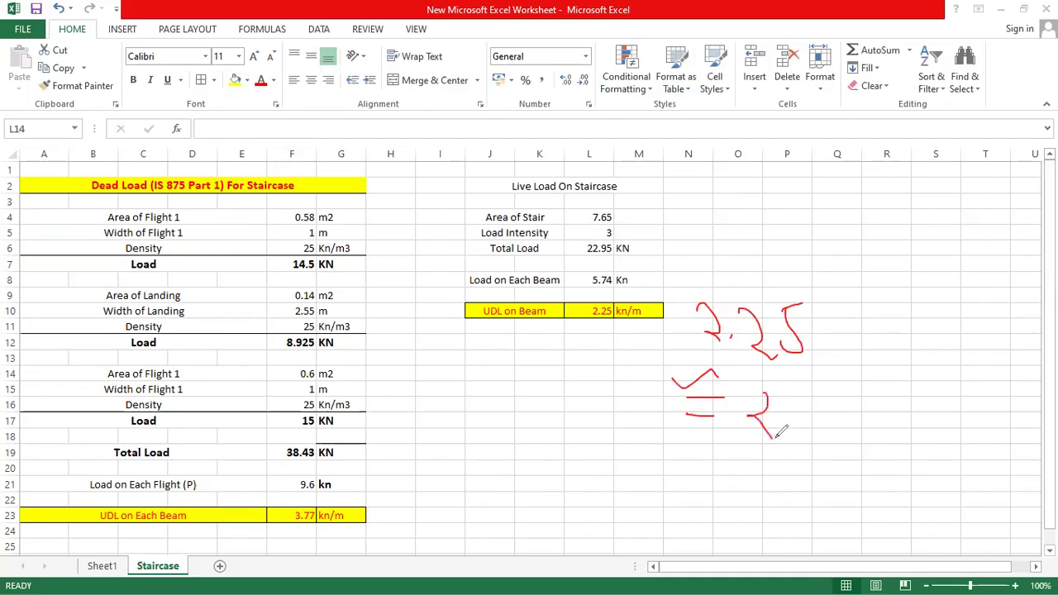
left_click_drag(803, 395, 800, 437)
mouse_move(802, 395)
left_mouse_down()
mouse_move(852, 434)
mouse_move(882, 431)
mouse_move(914, 385)
left_mouse_up()
left_click_drag(913, 430, 927, 400)
left_click_drag(931, 442, 979, 428)
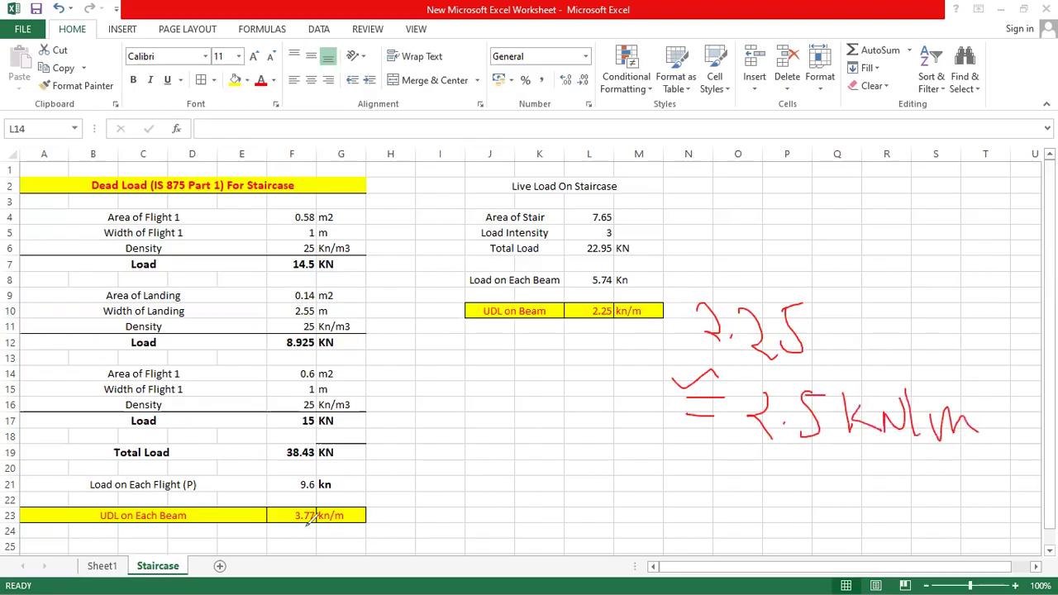
Circle the dead load UDL in row 23 and handwrite 3.77 + 1 = 4.77 kN/m, rounded to 5, beside it
mouse_move(289, 519)
left_mouse_down()
mouse_move(374, 514)
mouse_move(308, 483)
mouse_move(307, 529)
left_mouse_up()
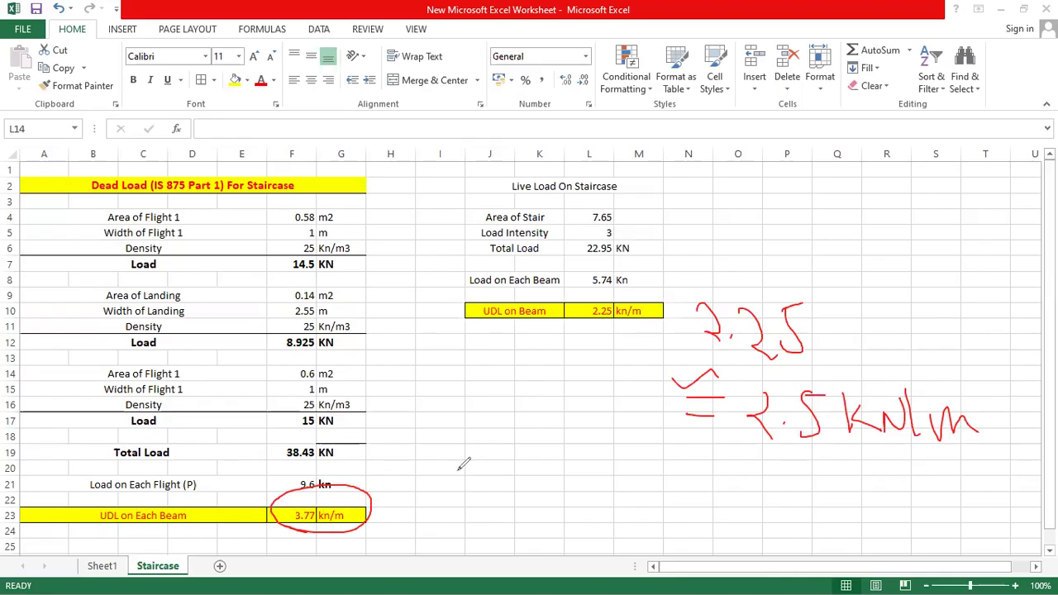
mouse_move(463, 478)
left_mouse_down()
mouse_move(477, 491)
mouse_move(537, 487)
left_mouse_up()
left_click_drag(555, 478, 570, 477)
left_click_drag(563, 469, 569, 487)
mouse_move(496, 524)
left_mouse_down()
mouse_move(516, 519)
mouse_move(522, 532)
mouse_move(574, 504)
mouse_move(580, 529)
mouse_move(589, 512)
mouse_move(654, 514)
mouse_move(671, 499)
left_mouse_up()
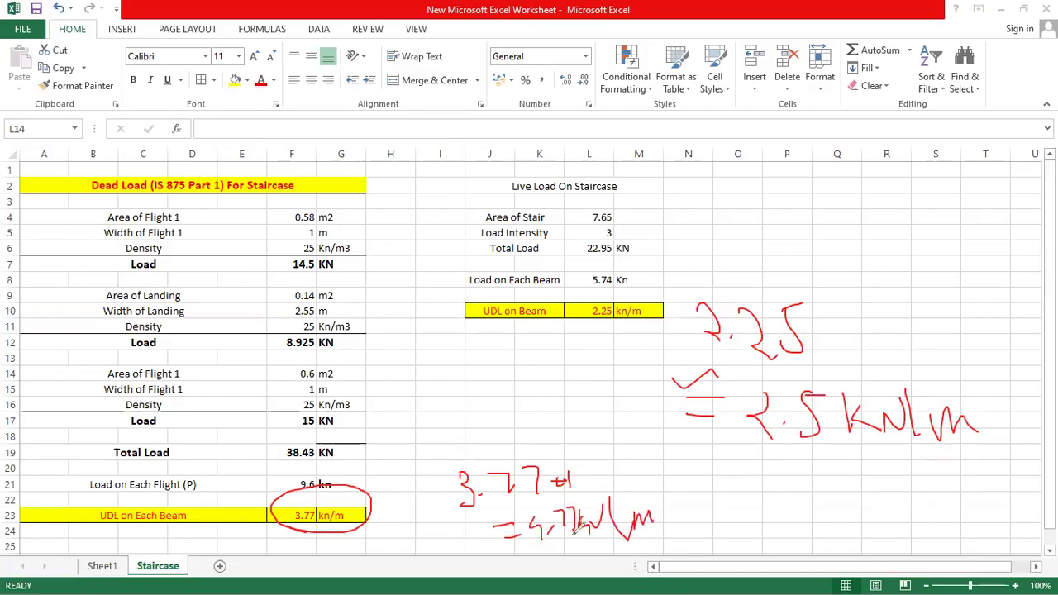
mouse_move(534, 548)
left_mouse_down()
mouse_move(576, 546)
mouse_move(577, 560)
mouse_move(624, 546)
left_mouse_up()
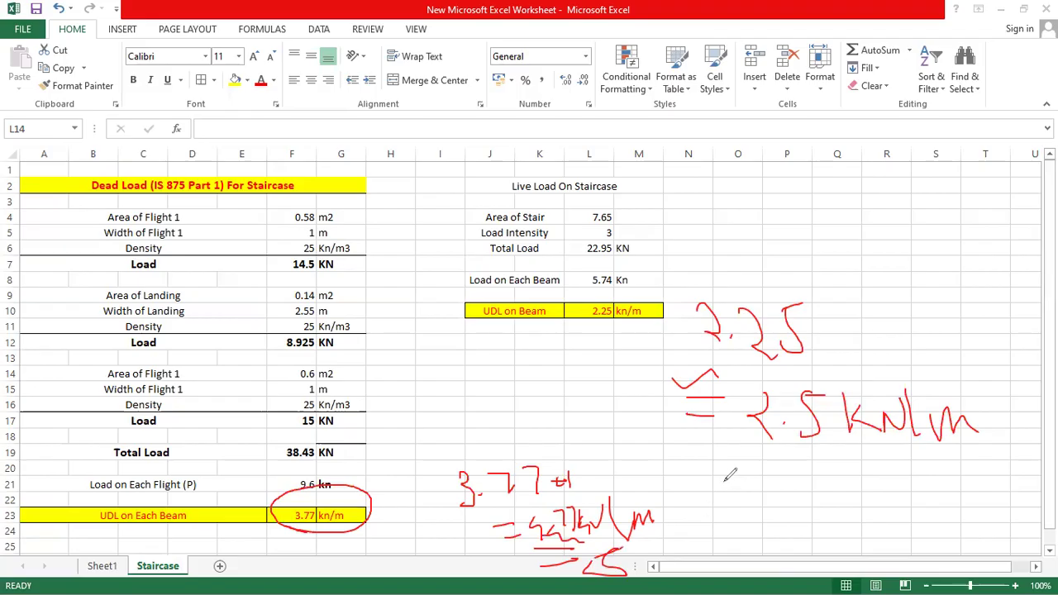
Handwrite a circled 5 kN/m and P = 5 around the underlined 2.5 kN/m note, and erase all the handwriting
mouse_move(716, 478)
left_mouse_down()
mouse_move(738, 476)
mouse_move(786, 512)
left_mouse_up()
mouse_move(846, 472)
left_mouse_down()
mouse_move(848, 519)
mouse_move(941, 524)
left_mouse_up()
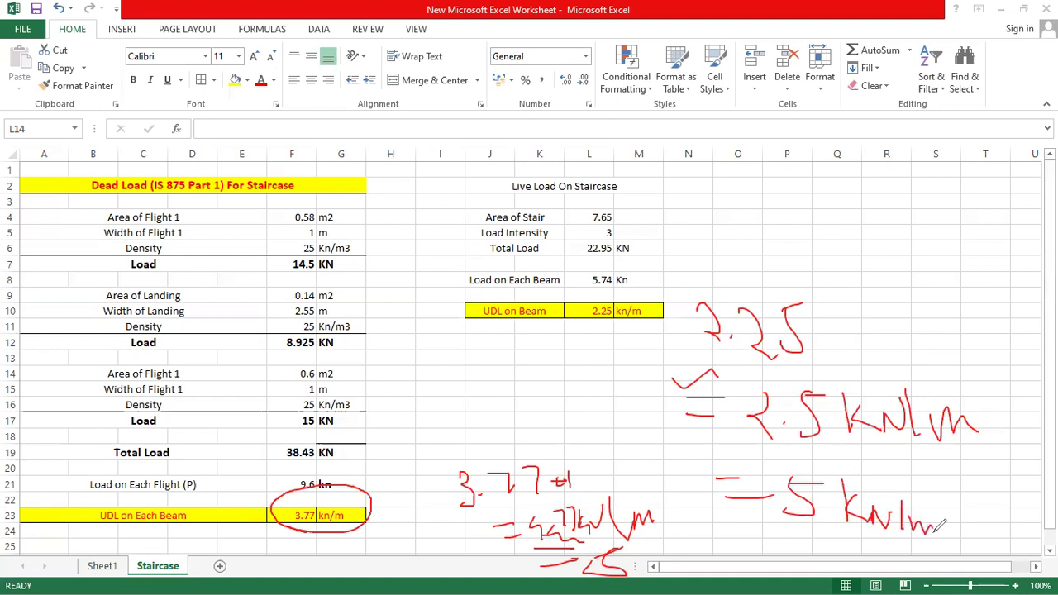
left_click_drag(715, 445, 943, 448)
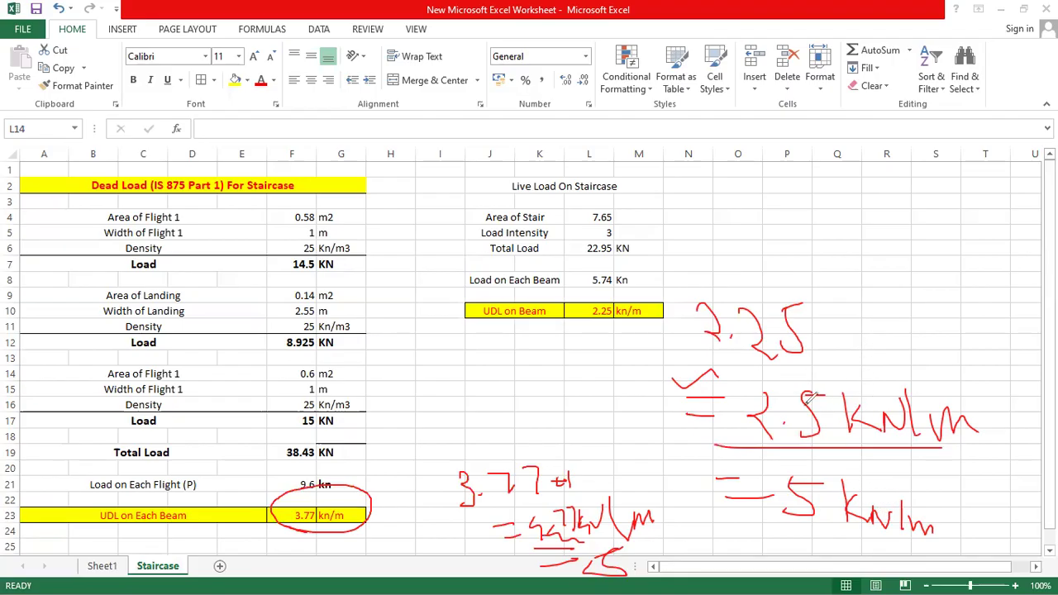
left_click_drag(878, 473, 724, 519)
mouse_move(791, 539)
left_mouse_down()
mouse_move(901, 470)
mouse_move(877, 474)
left_mouse_up()
mouse_move(816, 207)
left_mouse_down()
mouse_move(812, 277)
mouse_move(816, 245)
mouse_move(877, 260)
left_mouse_up()
left_click_drag(918, 221, 932, 274)
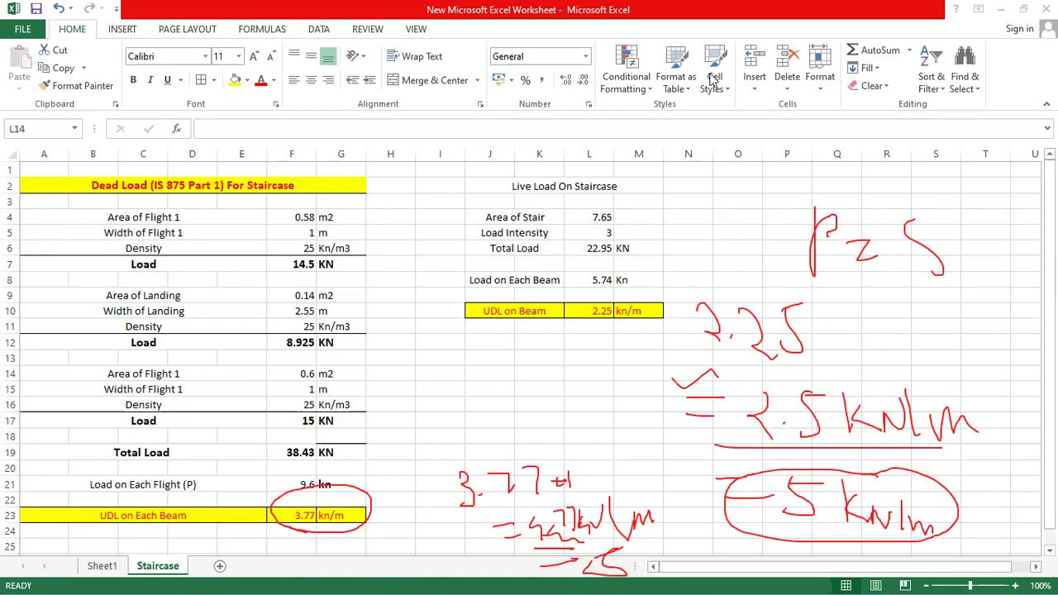
left_click(702, 161)
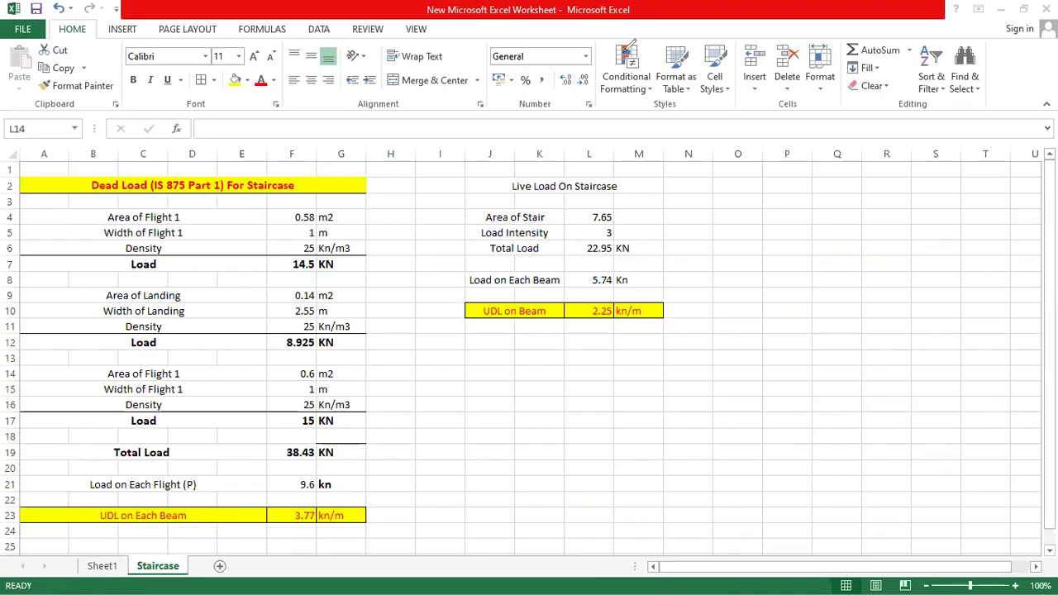
key("Escape")
Enter the label "Consider LL As" in J12, two rows below the UDL on Beam row
left_click(477, 336)
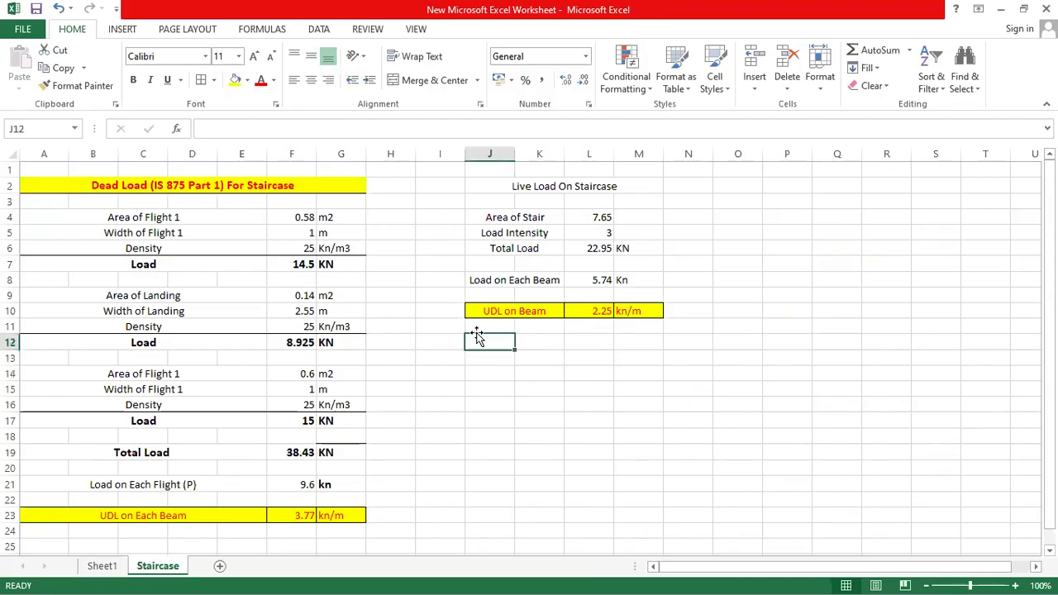
type("Consider")
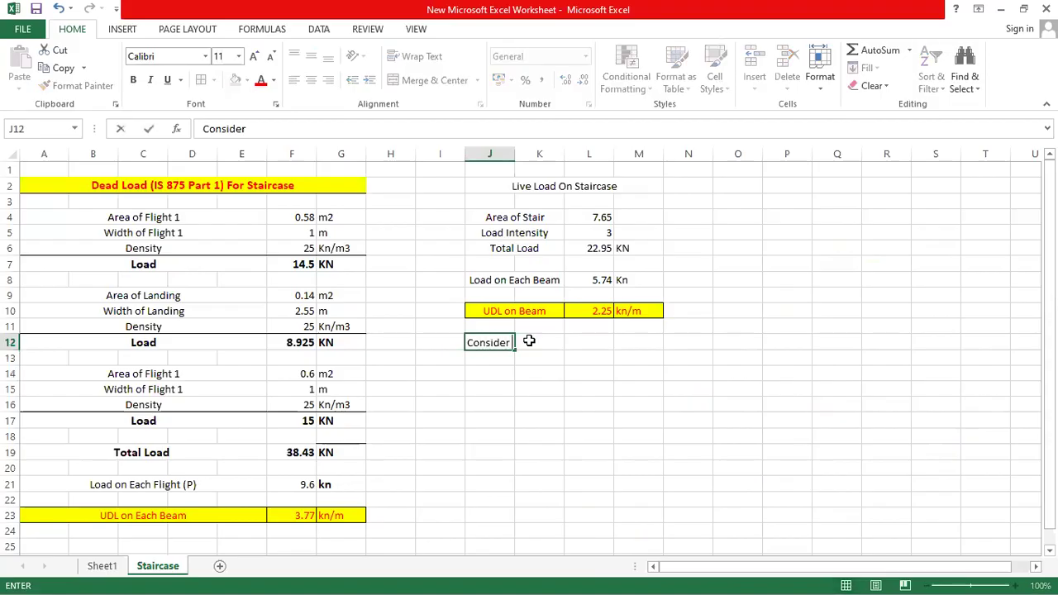
type(" LL As")
left_click(607, 342)
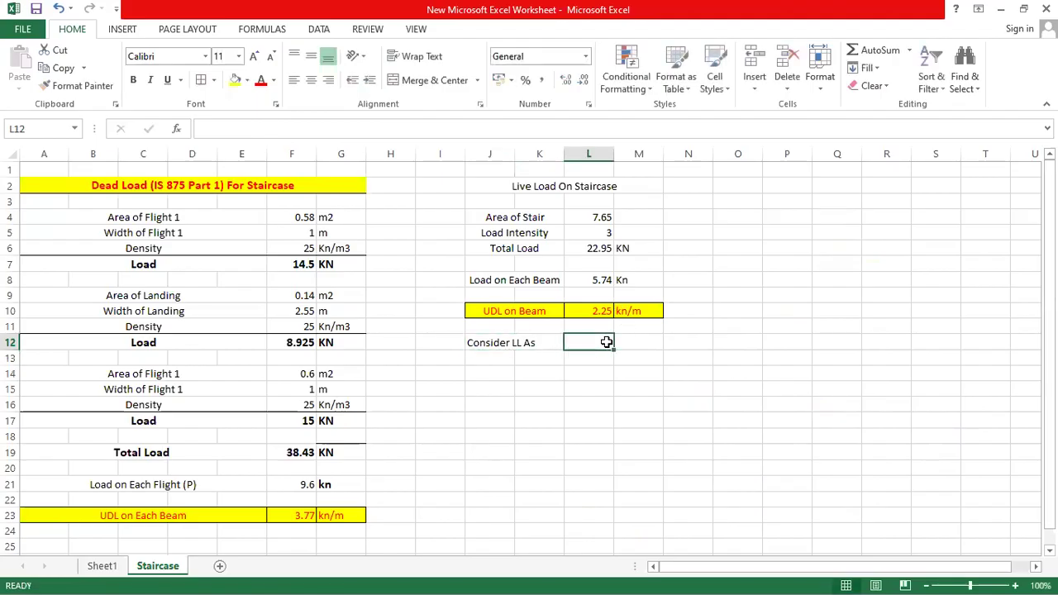
Enter the considered live load as 2.5 in L12 with the unit KN/m in M12
type("2.")
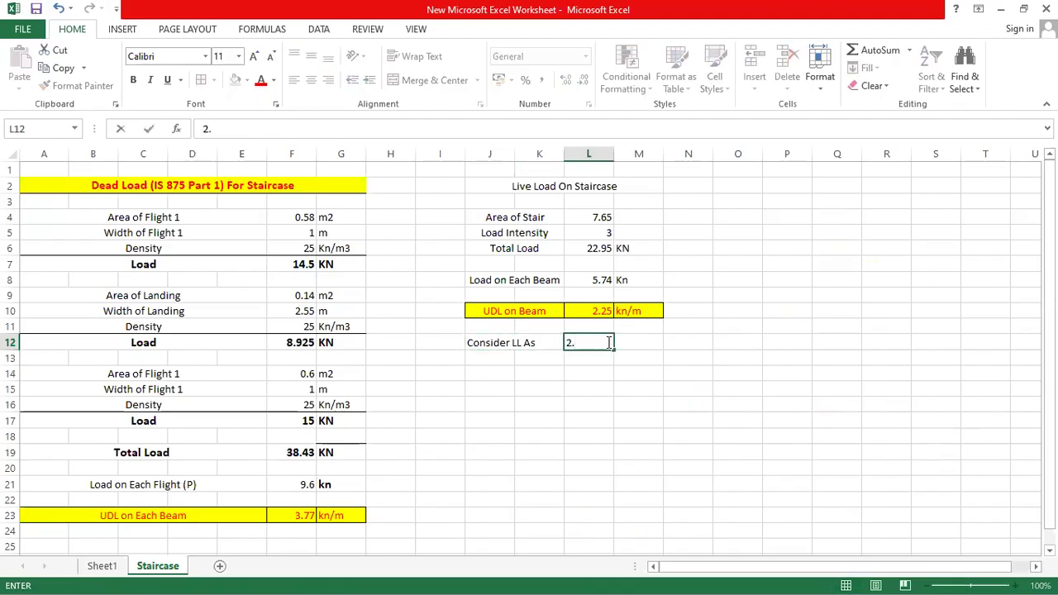
type("5")
left_click(642, 342)
type("KN?m")
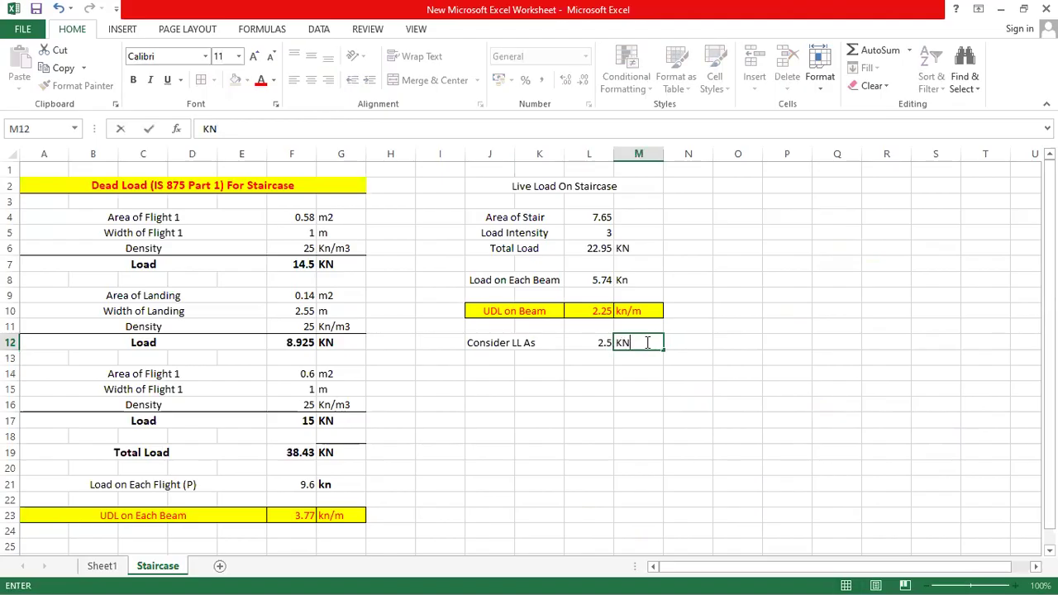
type("m")
Merge and center A25:E25 below the dead load UDL row and enter the label "Consider DL As"
scroll(366, 432, "down", 2)
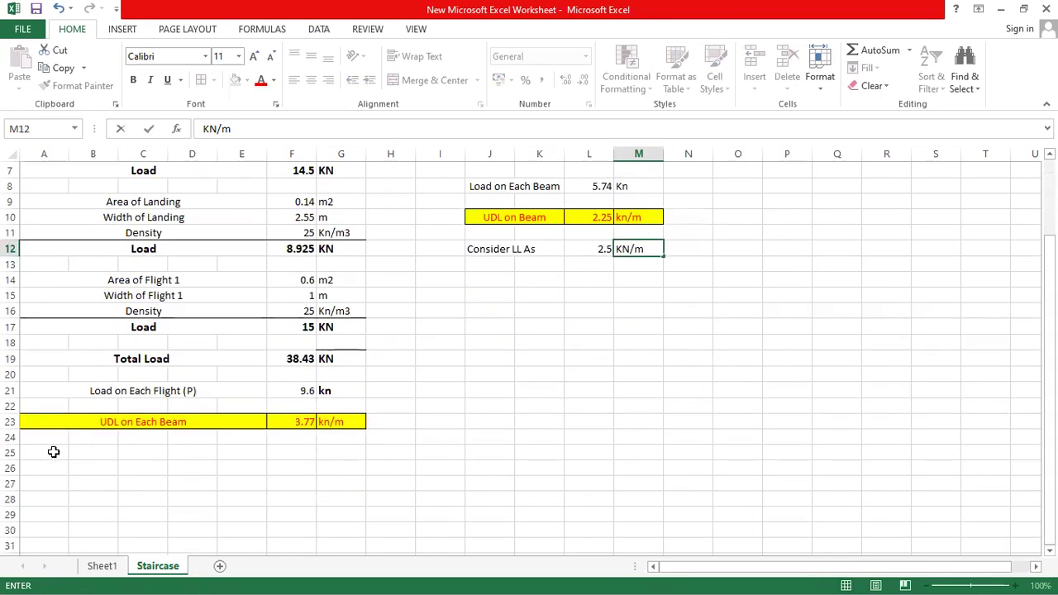
left_click(53, 452)
left_click(505, 250)
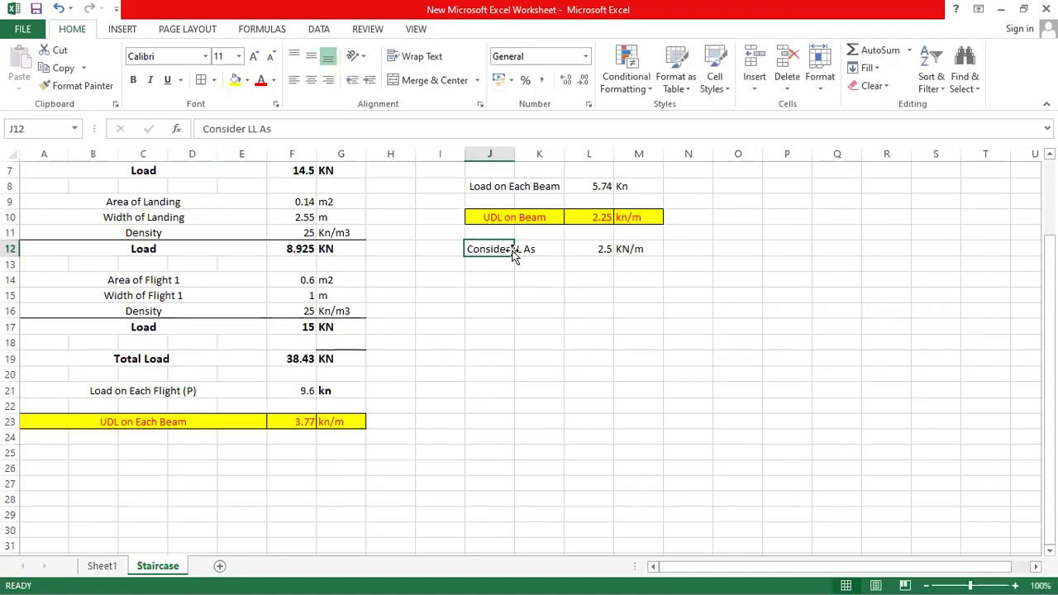
left_click_drag(53, 451, 252, 452)
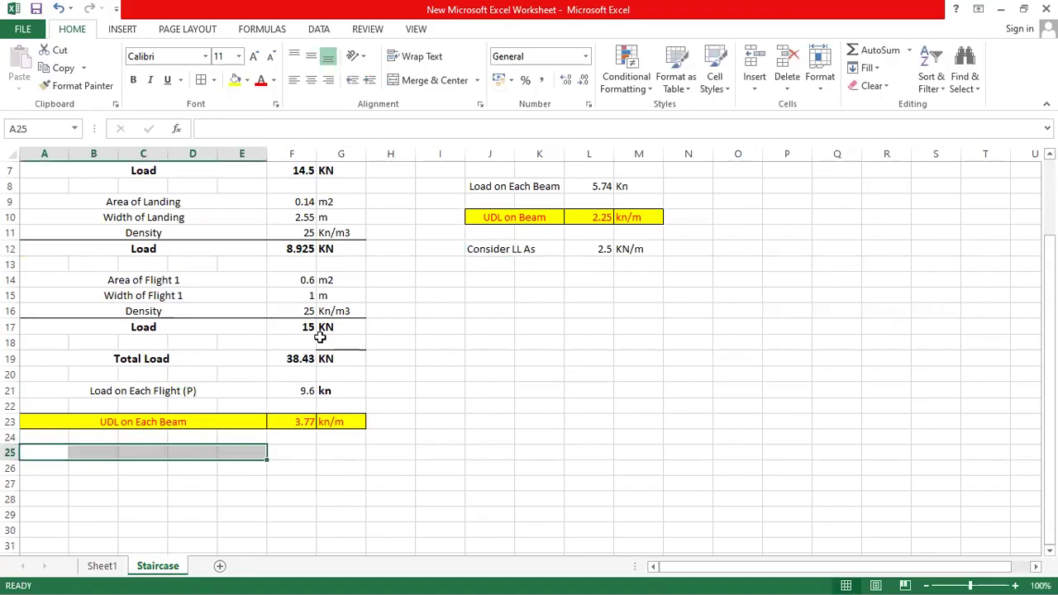
left_click(431, 82)
type("Co")
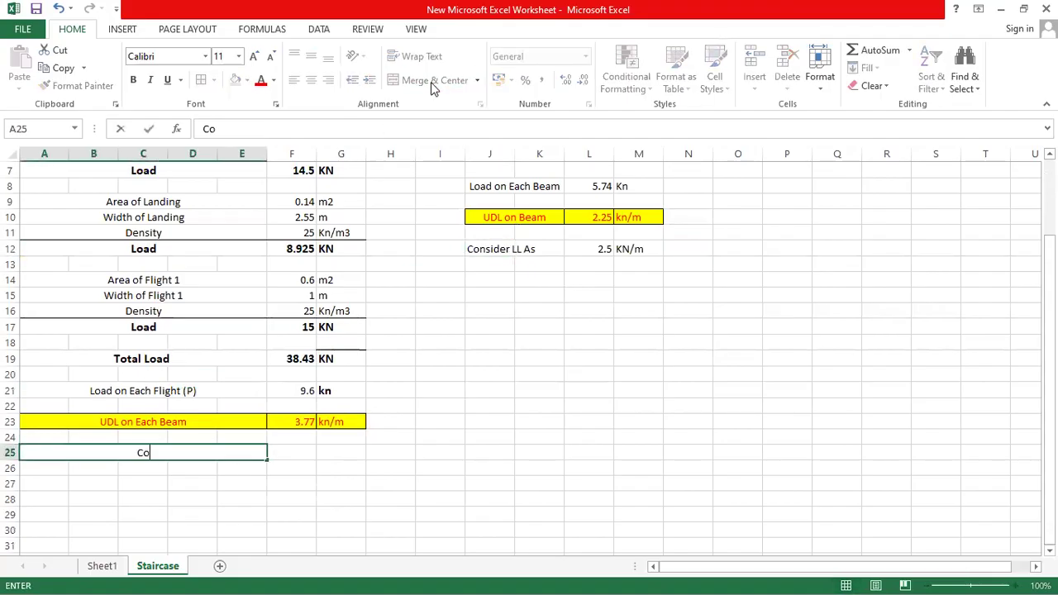
type("nsider D")
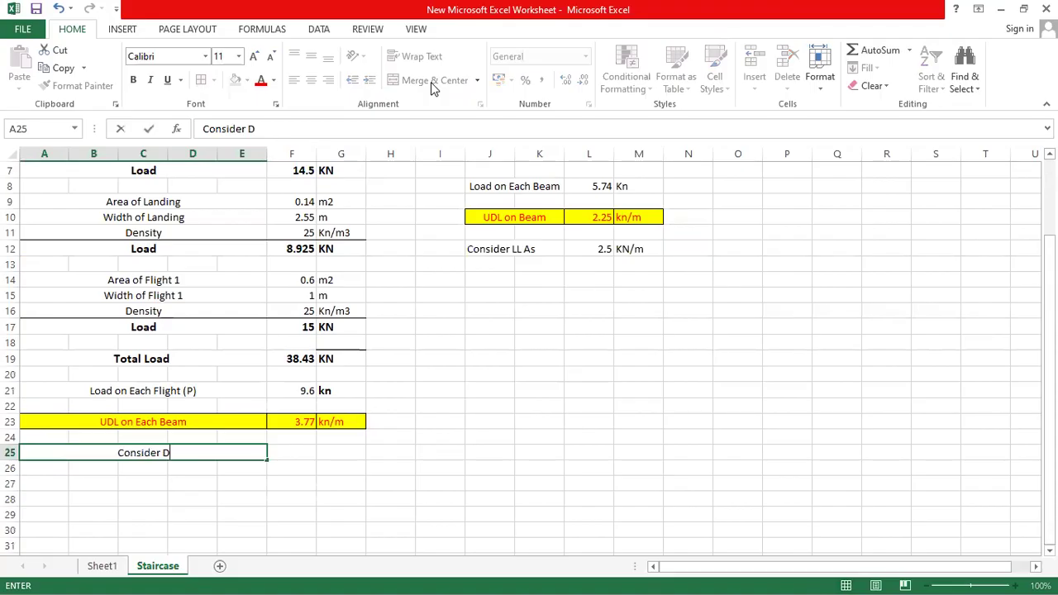
type("L As")
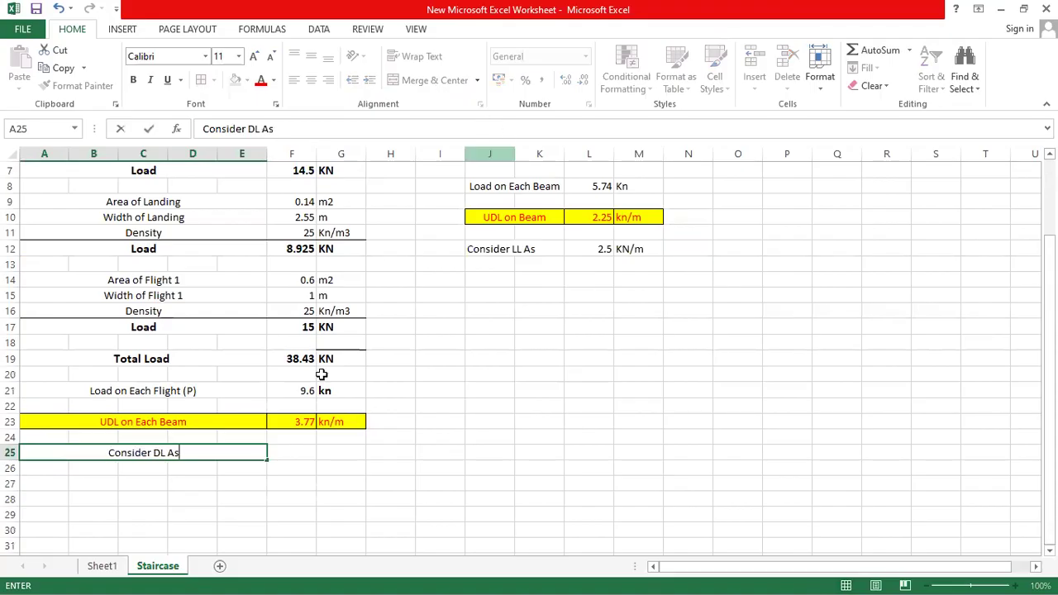
Enter the considered dead load as 5 in F25 with the unit KN/M in G25
left_click(302, 455)
type("5")
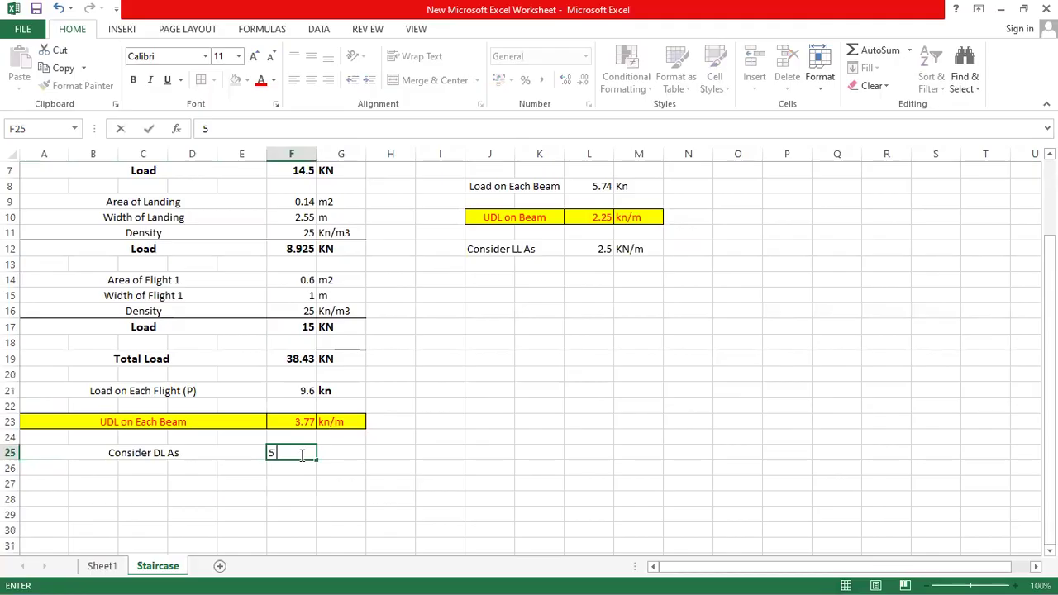
left_click(336, 450)
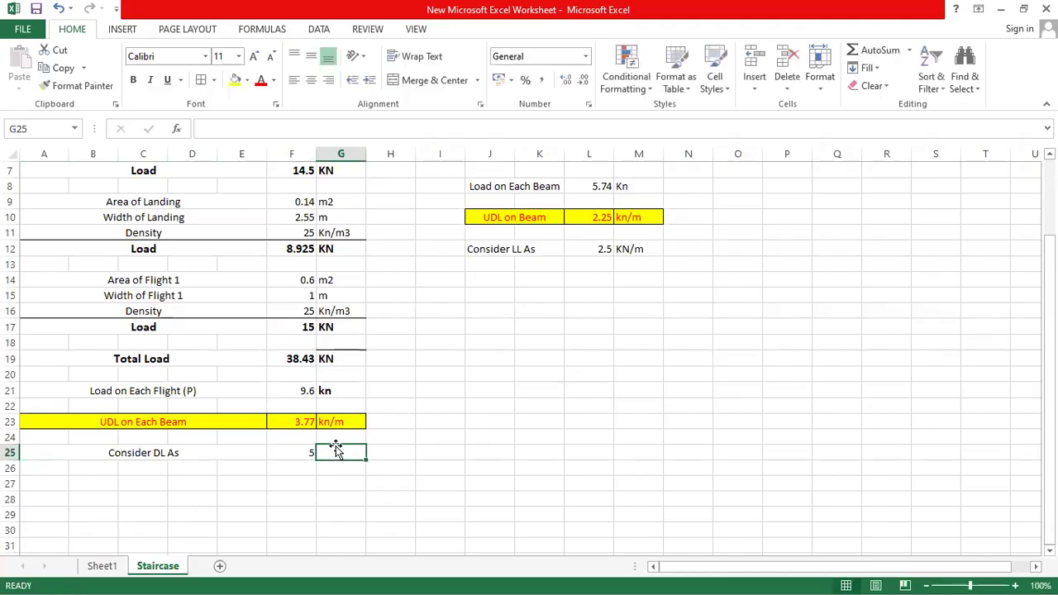
type("KN/M")
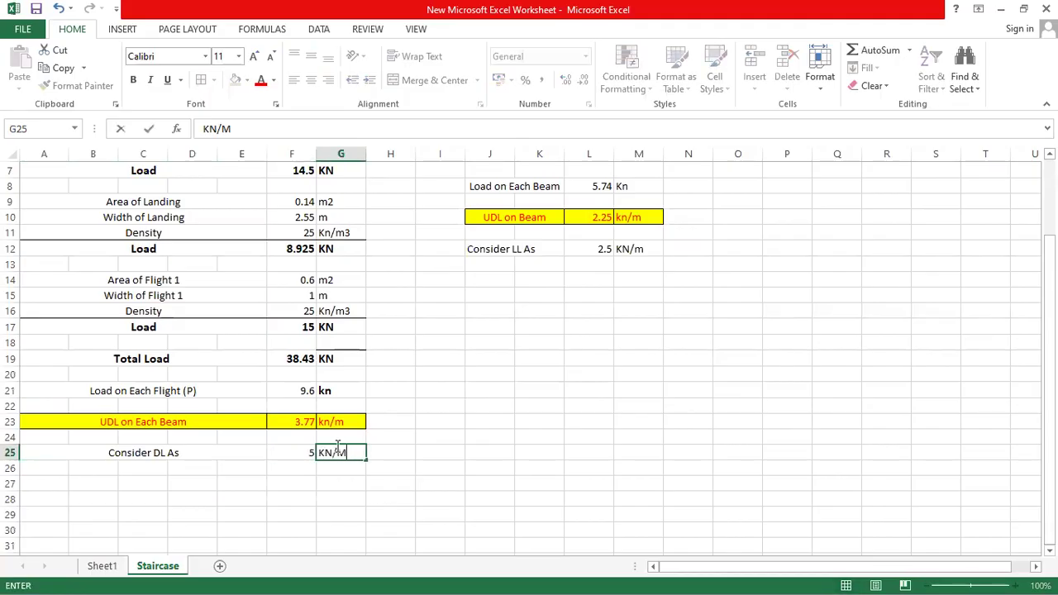
left_click(238, 472)
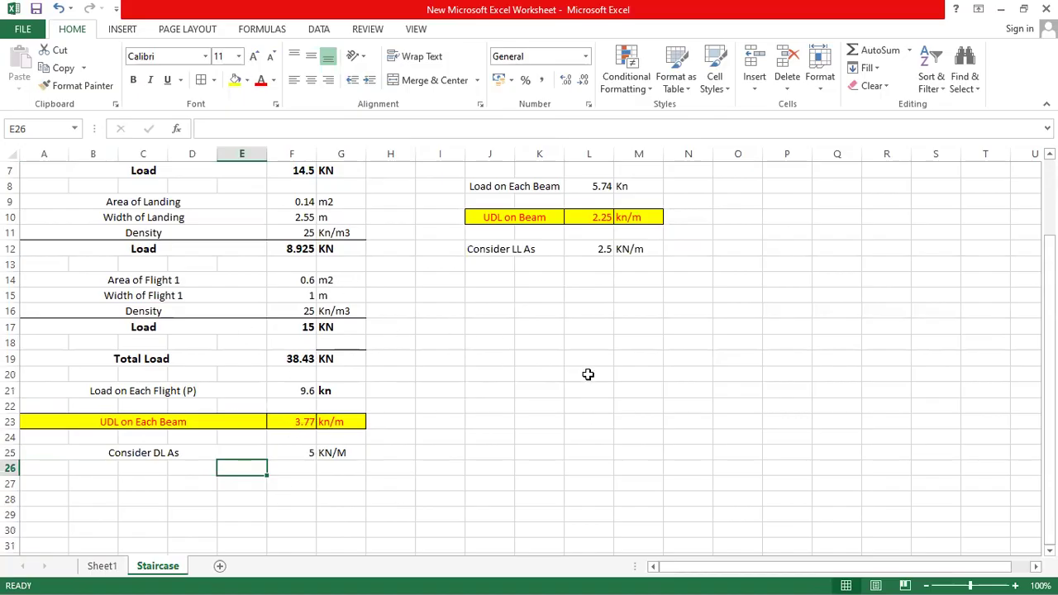
scroll(587, 373, "up", 2)
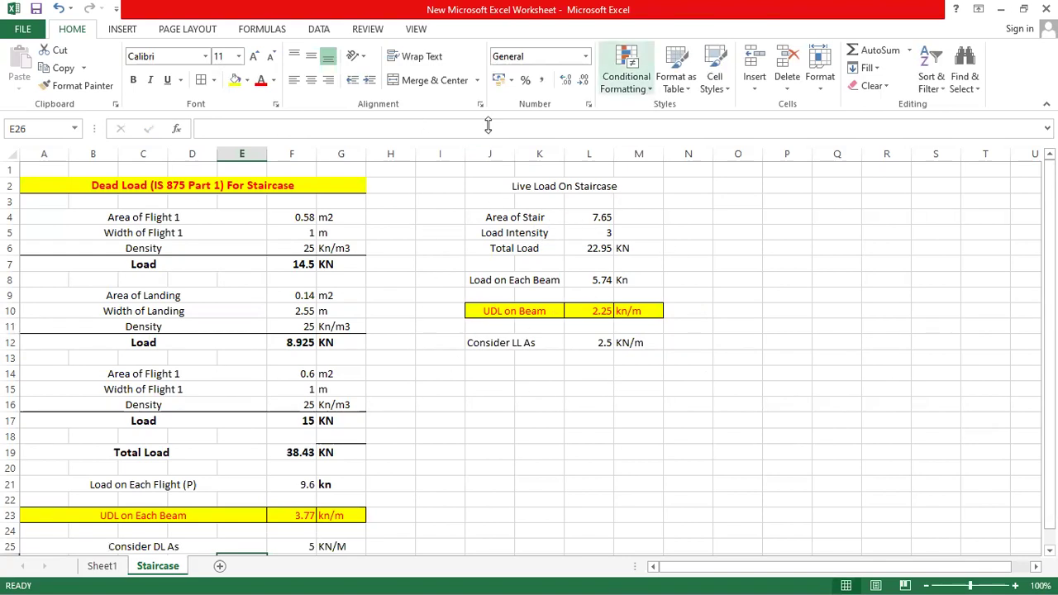
key("alt+Tab")
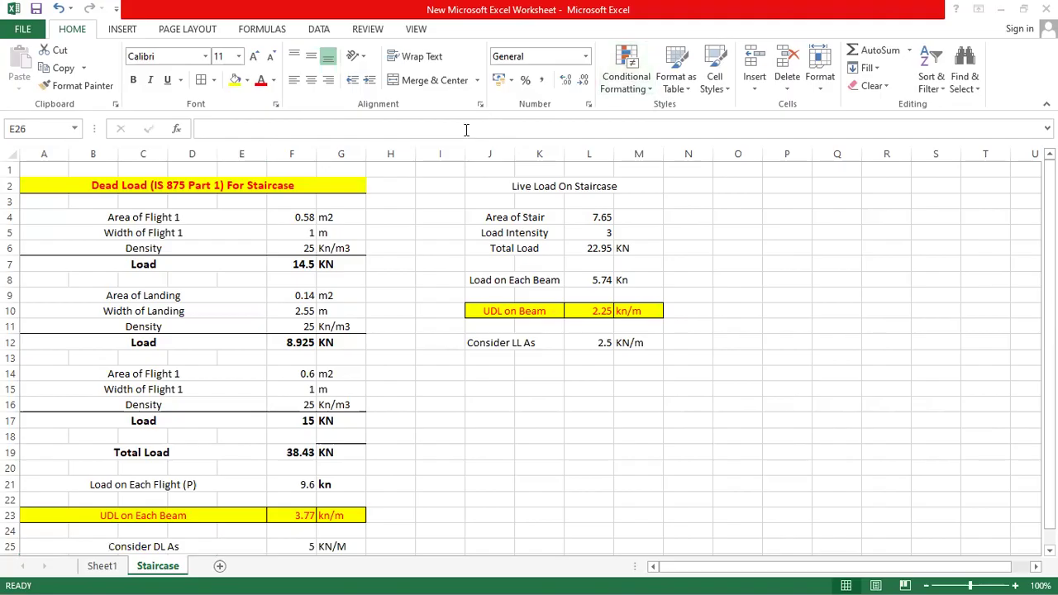